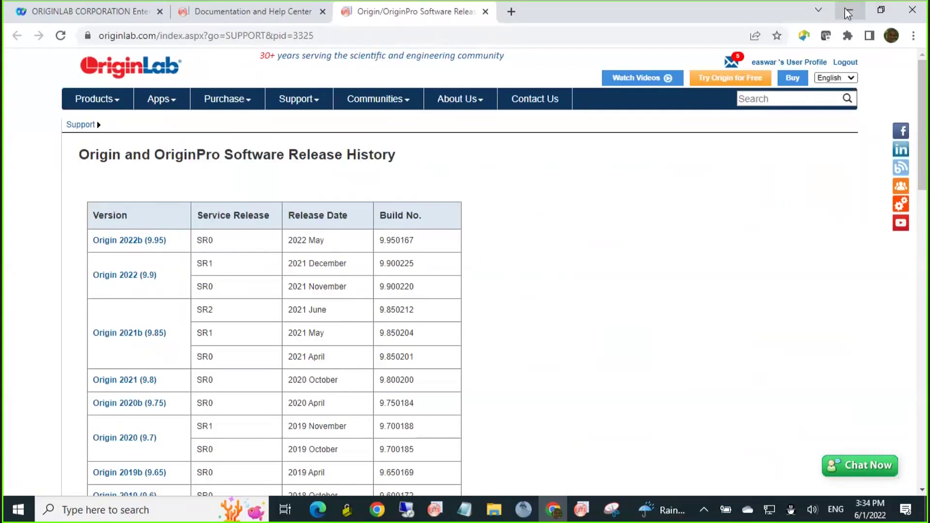
- Follow the 2022b Highlights Page link from the Notes window, and reach the same page again through the OriginLab home page
click(847, 12)
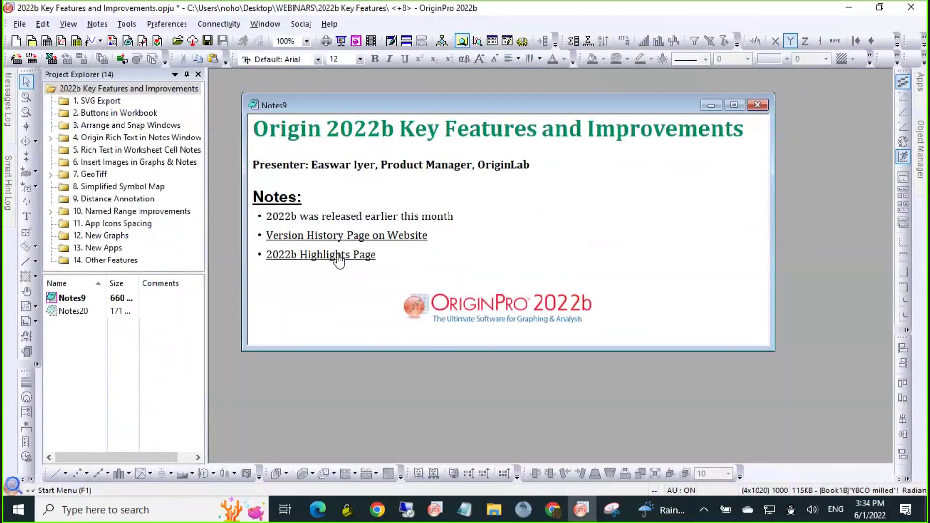
click(339, 257)
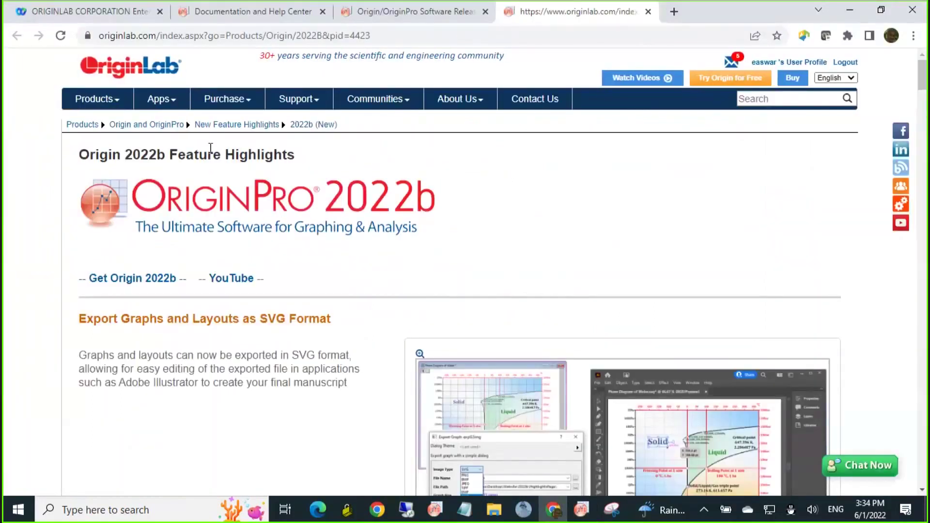
click(146, 70)
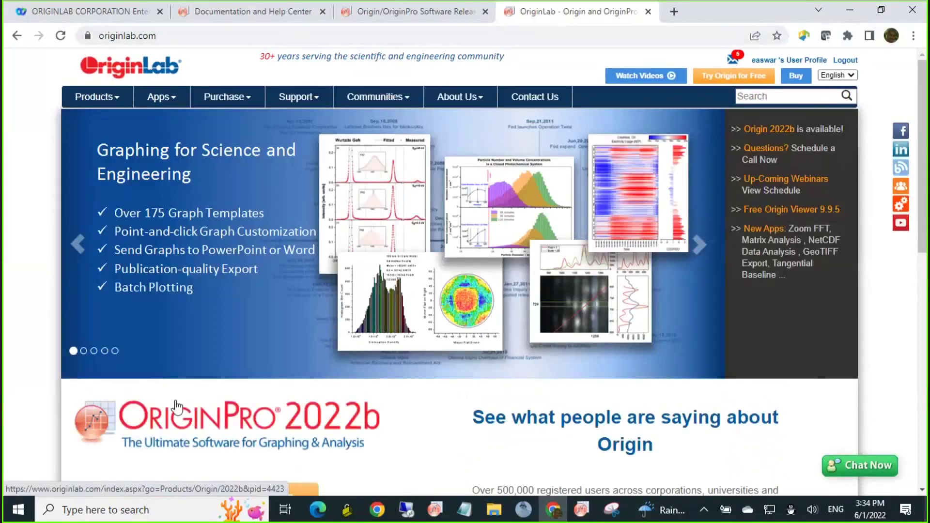
click(288, 420)
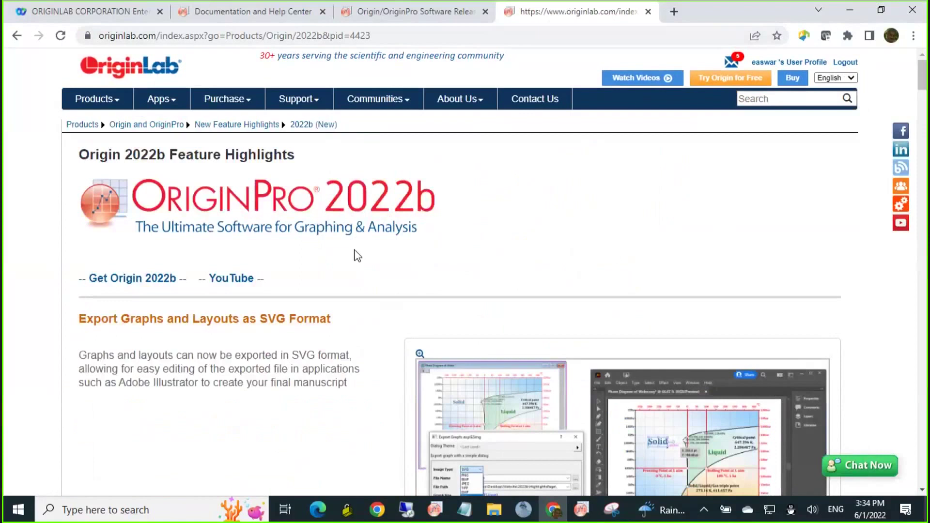
- Look through the Origin 2022b Feature Highlights page down to the section on how to get Origin 2022b
scroll(357, 255, down, 5)
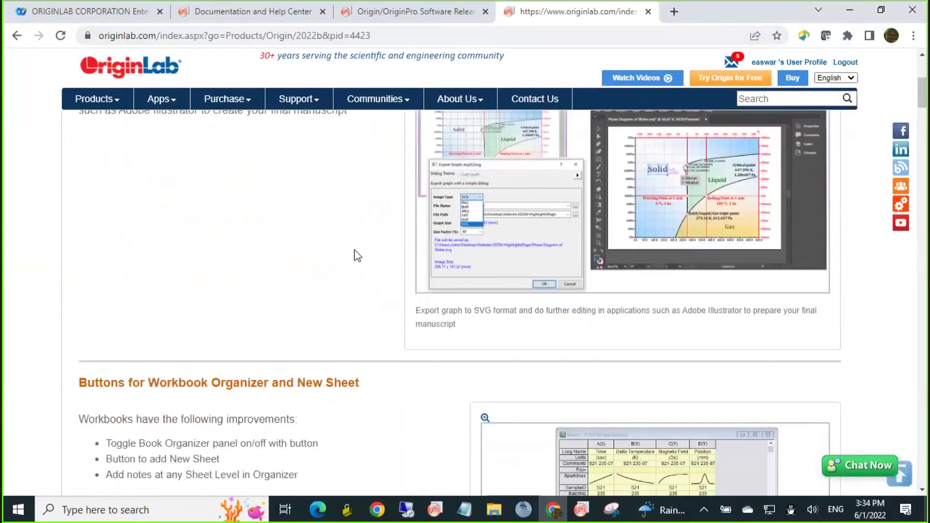
scroll(358, 256, down, 10)
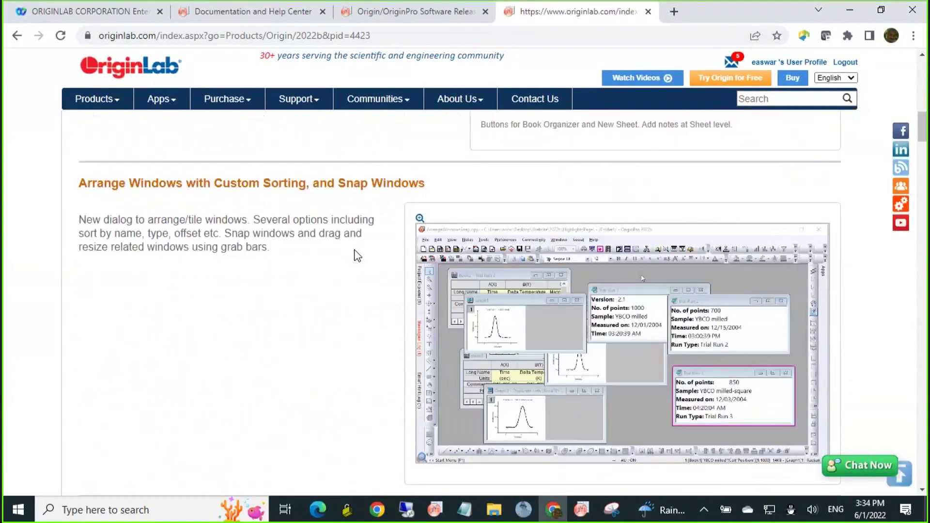
scroll(357, 256, down, 10)
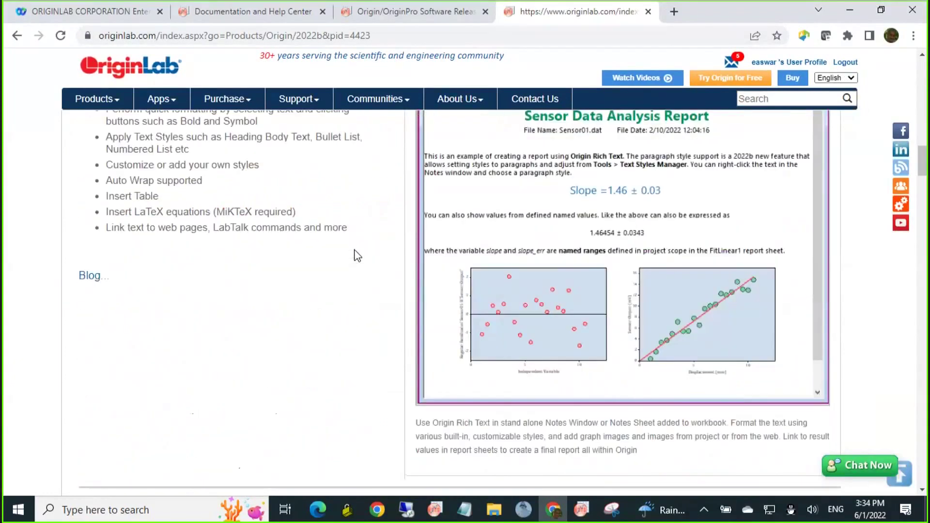
scroll(358, 256, down, 10)
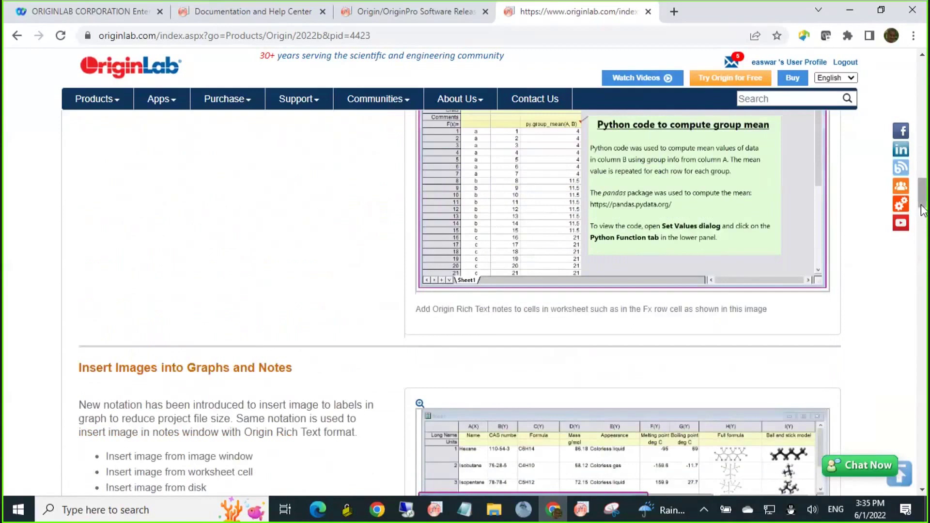
drag(920, 231, 906, 490)
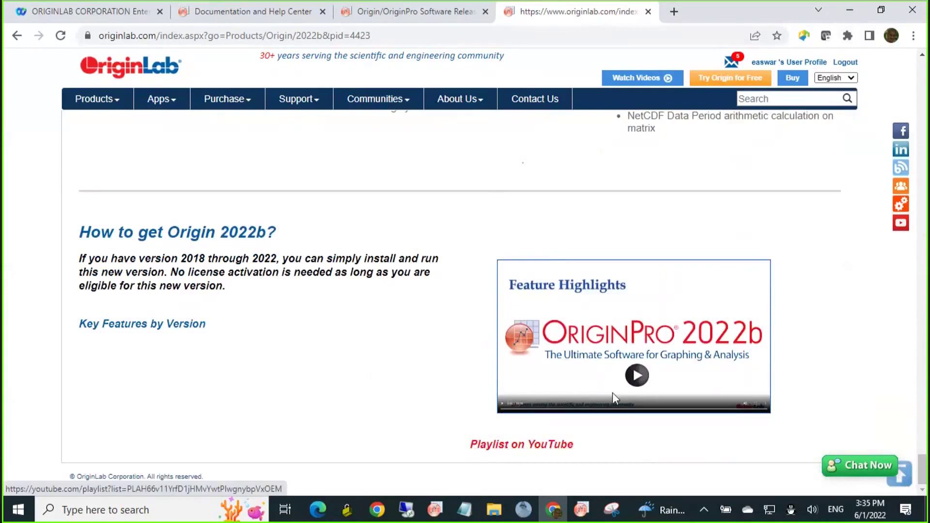
- Switch back to OriginPro, open the 1. SVG Export project folder and activate the Phase Diagram of Water graph window
click(850, 16)
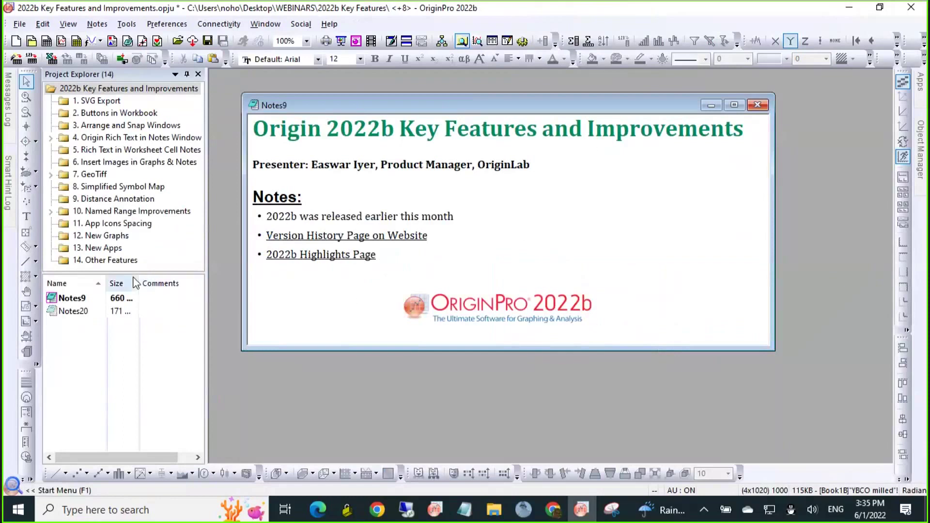
drag(95, 139, 98, 162)
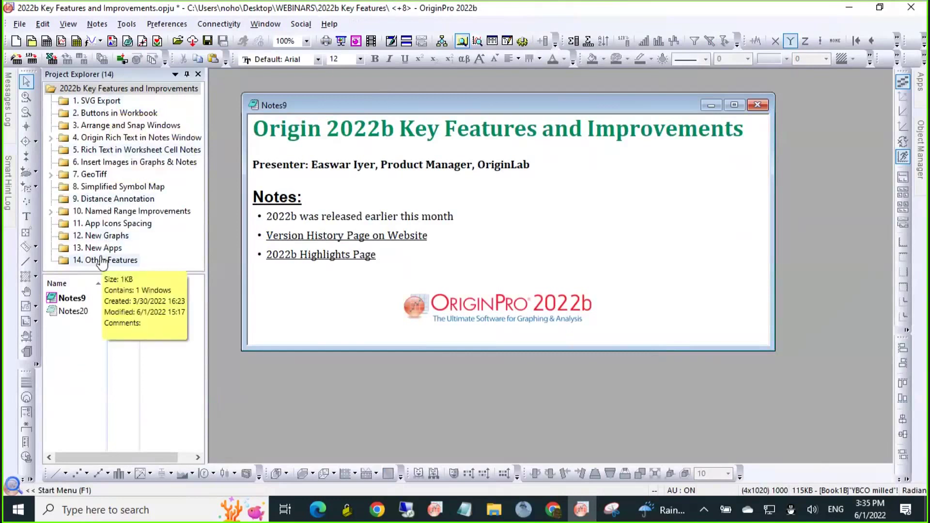
mouse_move(104, 105)
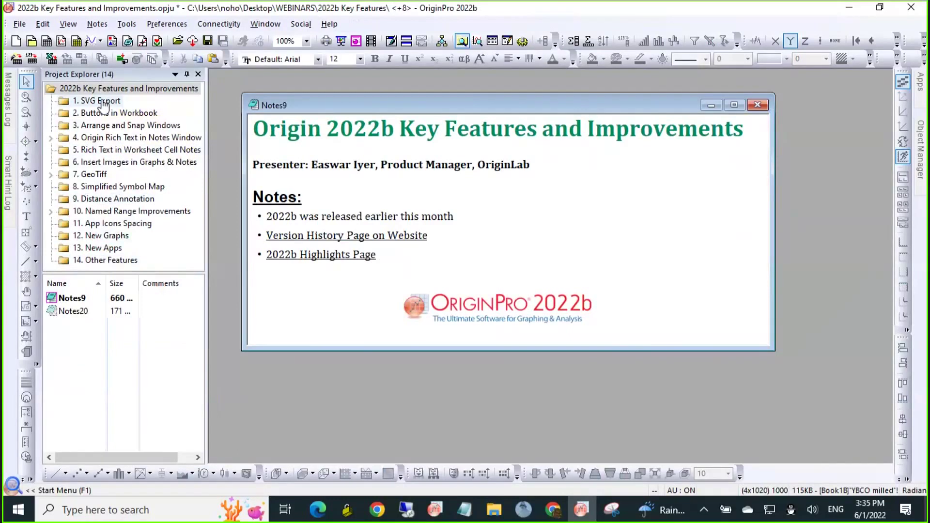
click(102, 102)
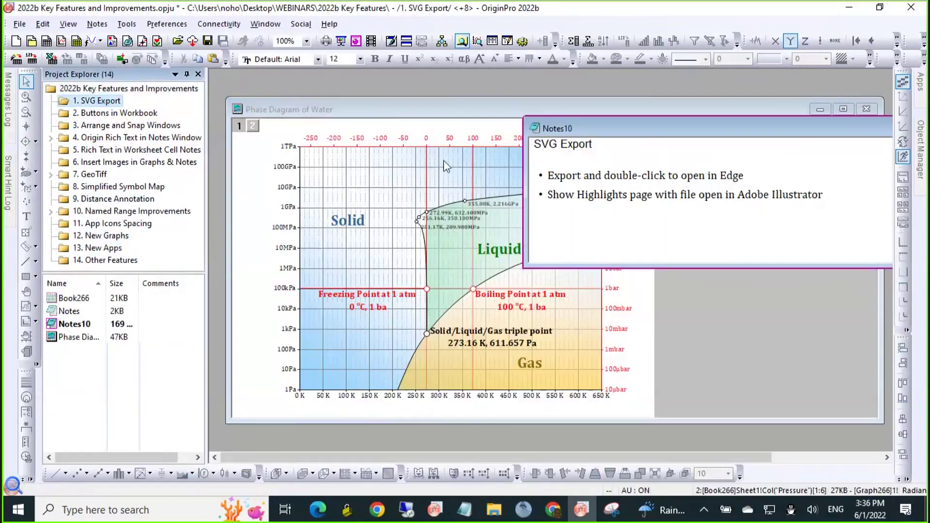
click(399, 108)
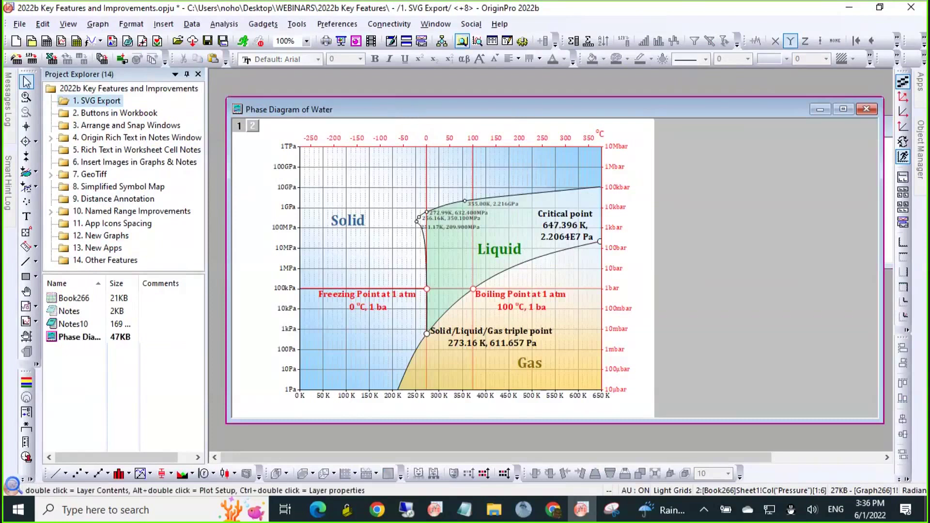
- Open the simple Export Graph dialog for the Phase Diagram of Water graph
click(20, 25)
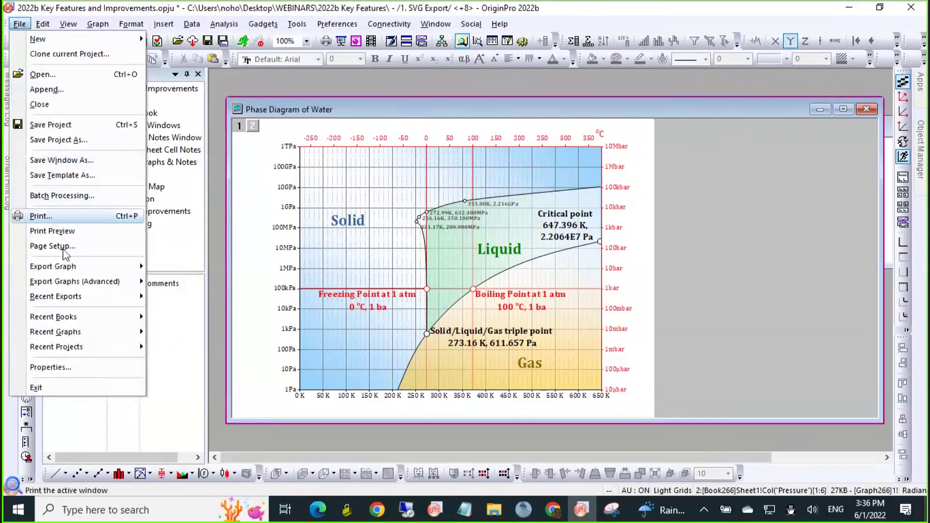
mouse_move(72, 270)
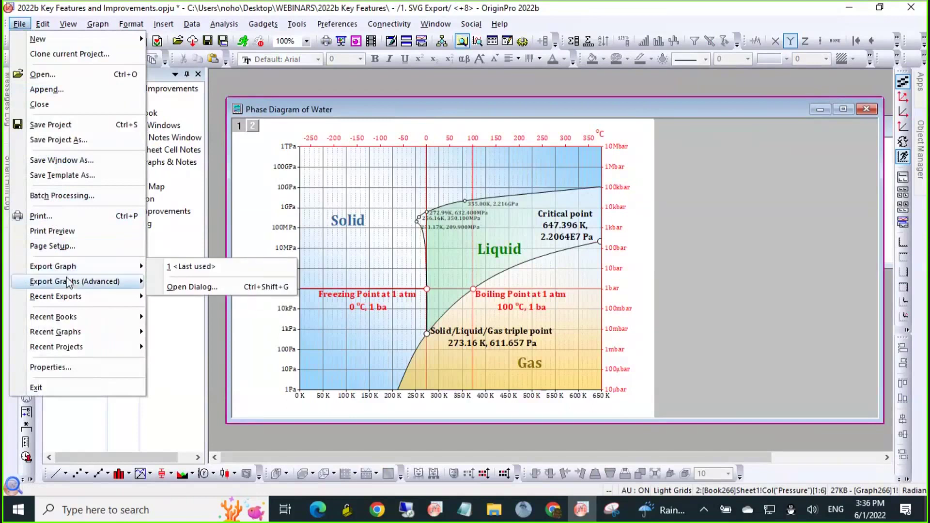
mouse_move(75, 285)
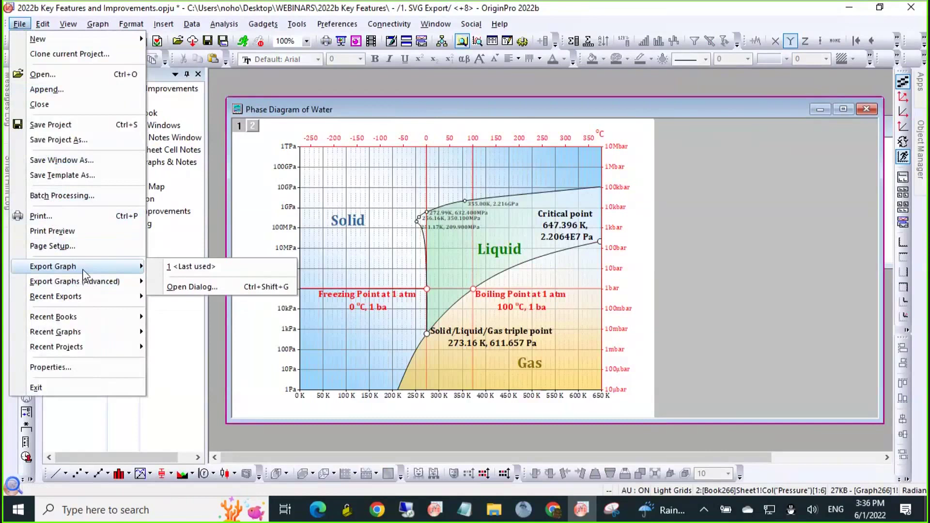
click(201, 290)
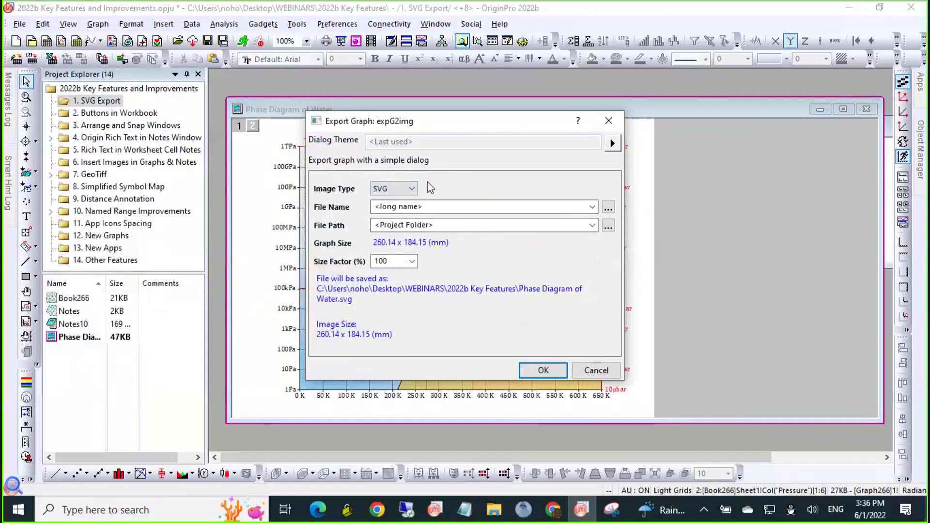
- Review the available file name and file path options for the graph export, leaving <long name> and <Project Folder> selected
click(592, 207)
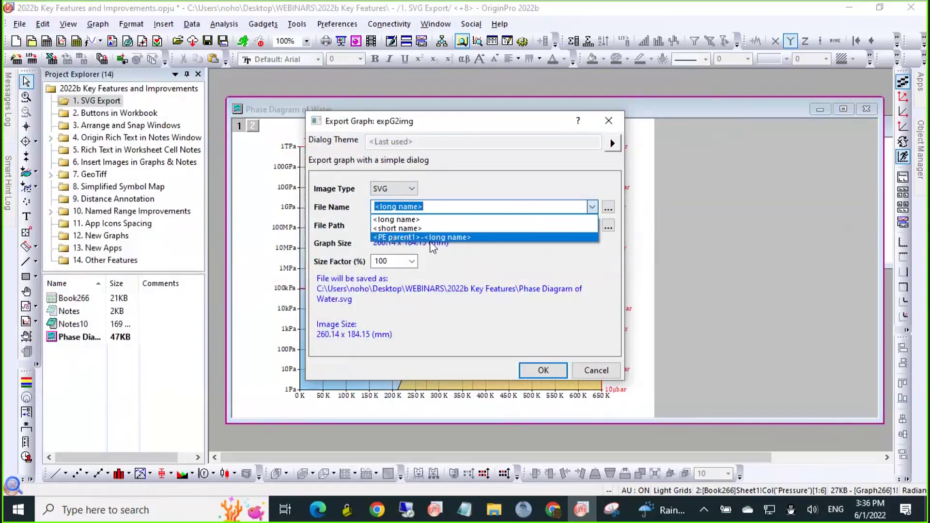
click(468, 182)
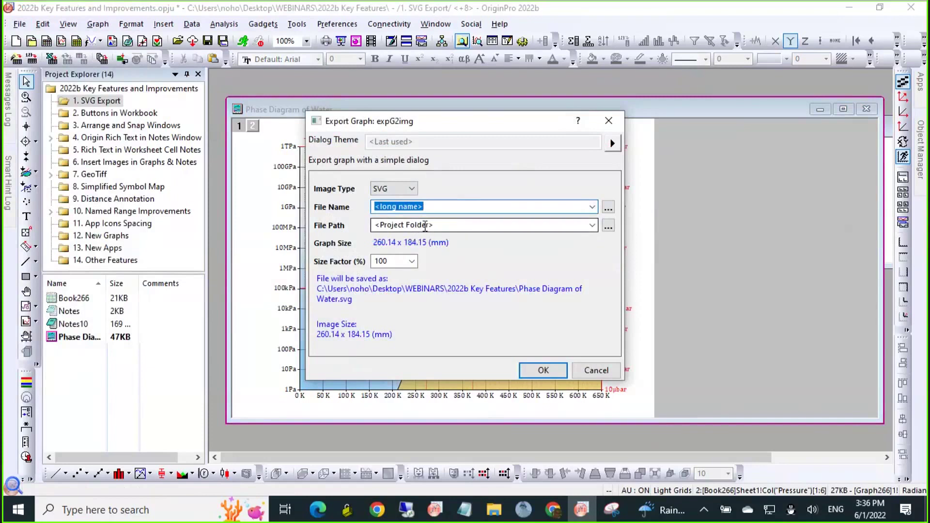
click(593, 225)
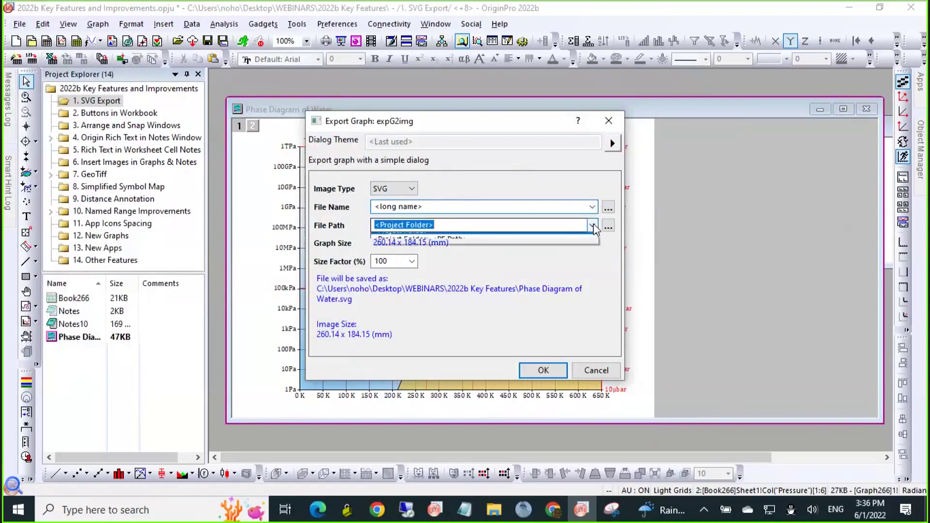
click(592, 226)
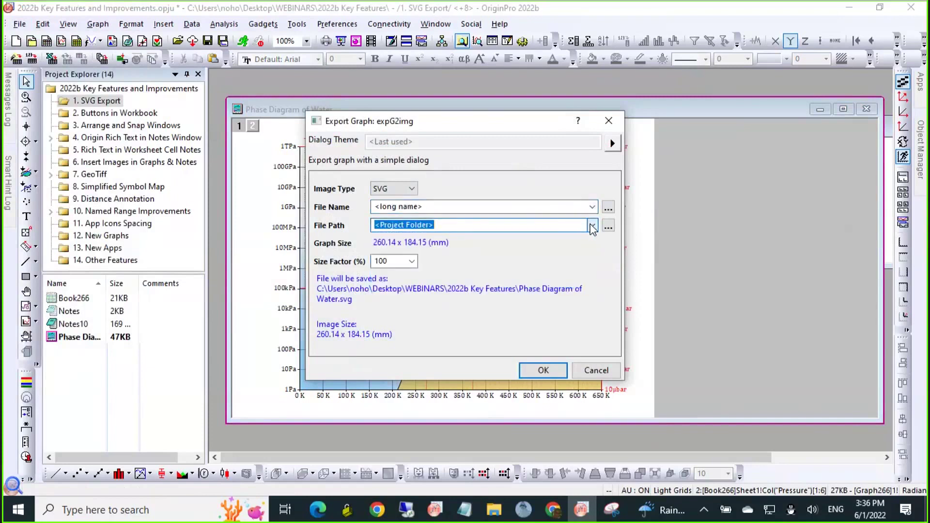
click(468, 248)
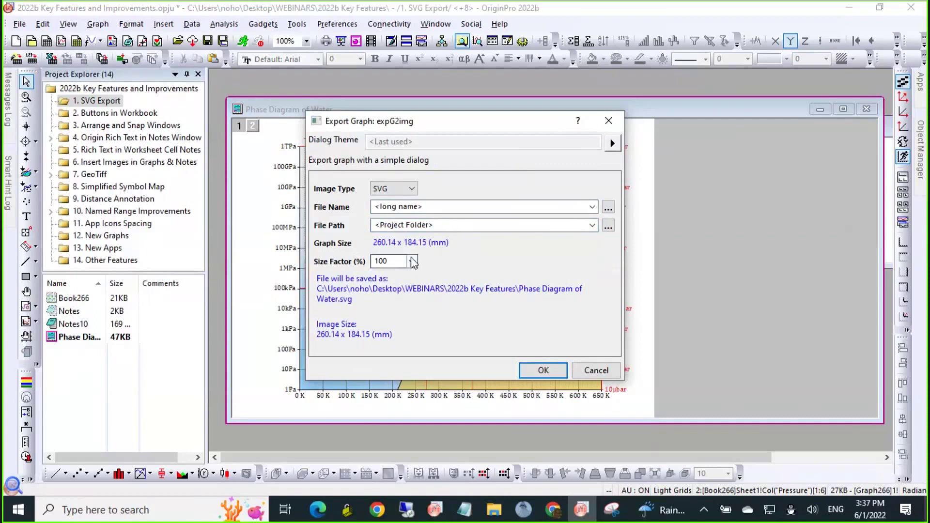
- Choose SVG as the image type and export the graph to the project folder
click(412, 190)
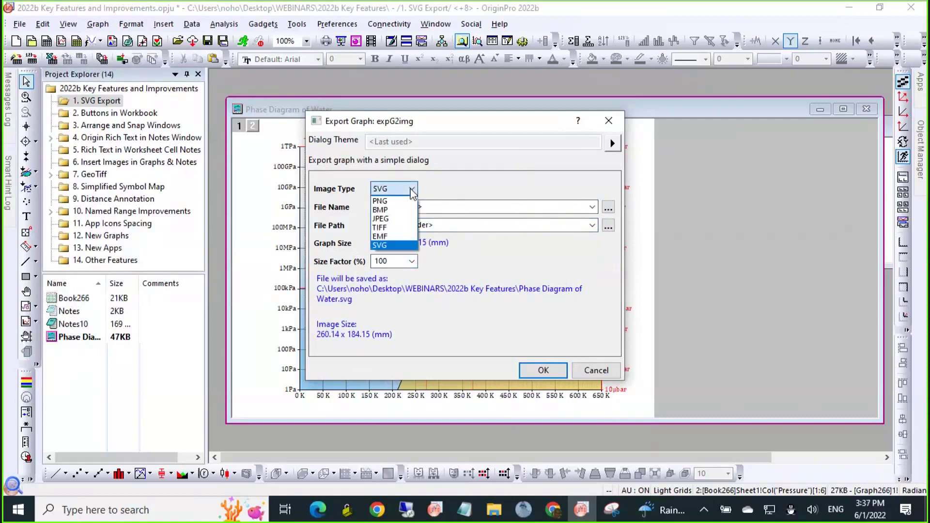
click(393, 245)
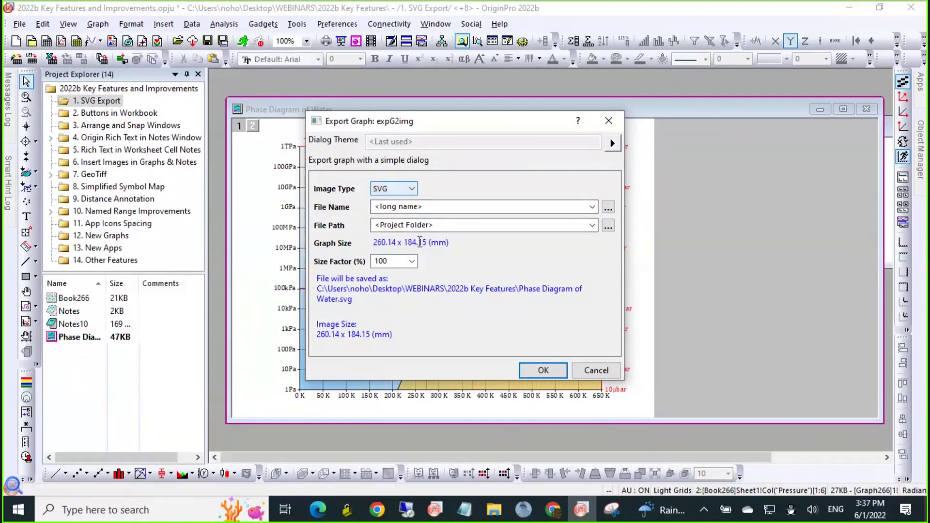
click(534, 368)
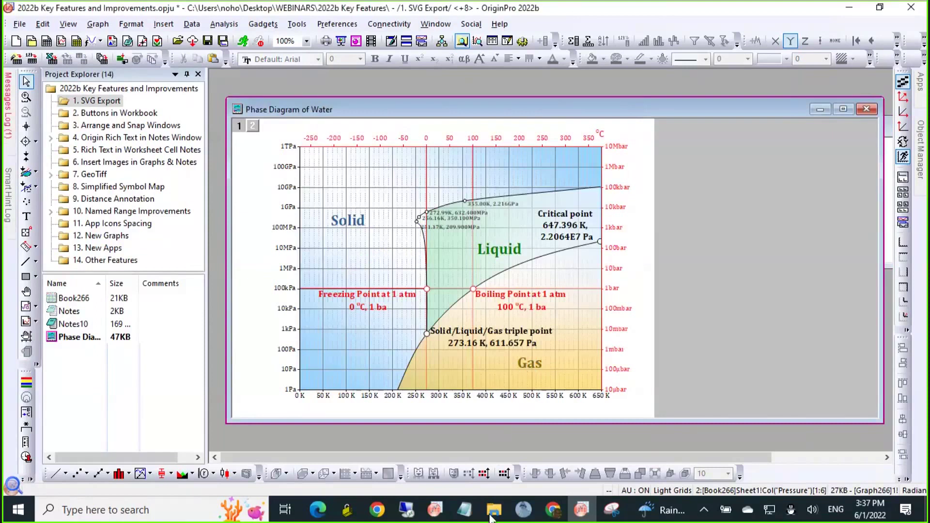
- Switch to File Explorer and open the exported Phase Diagram of Water.svg from the 2022b Key Features folder
click(494, 510)
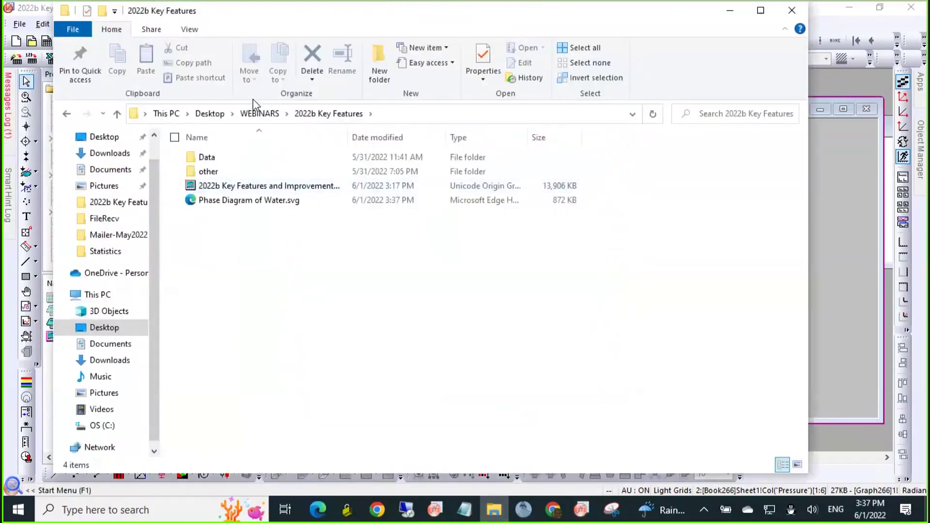
click(235, 203)
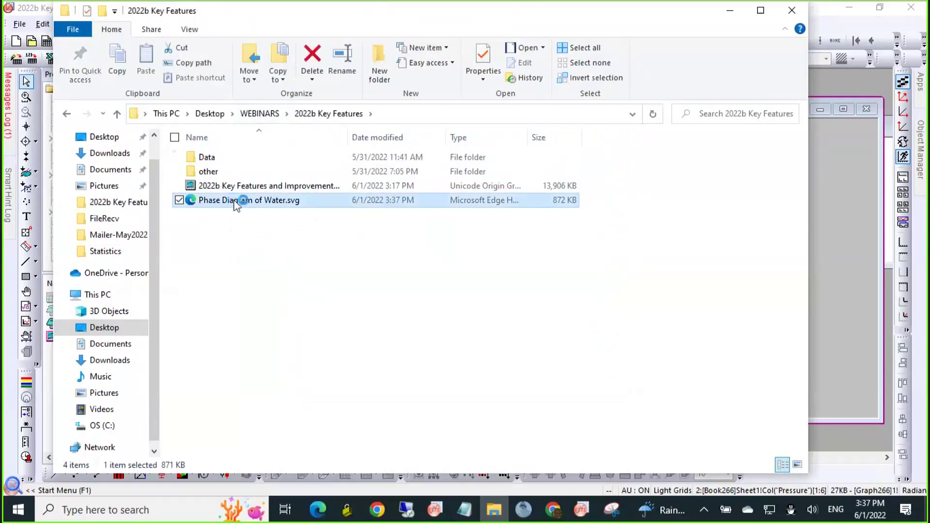
double_click(236, 203)
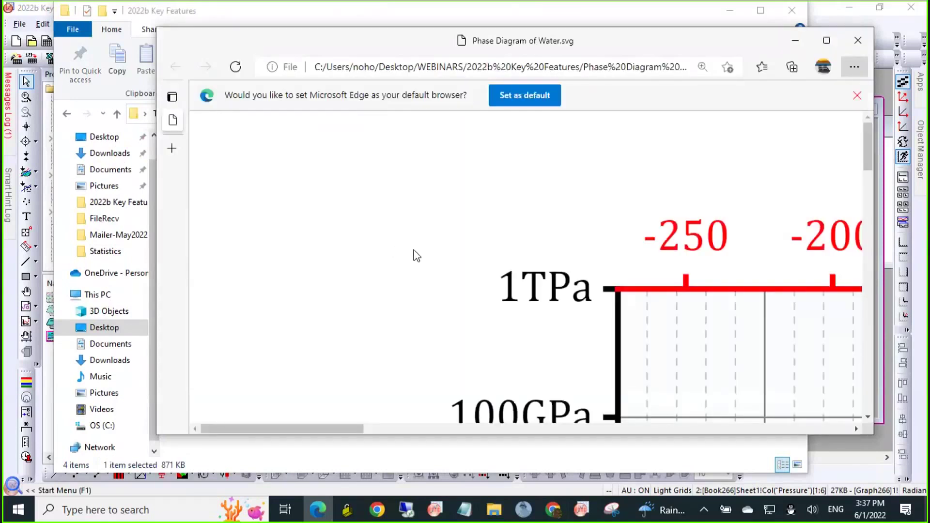
- Inspect the enlarged SVG in Edge, from its axis labels to the Freezing Point annotation, for rendering quality
scroll(417, 255, down, 1)
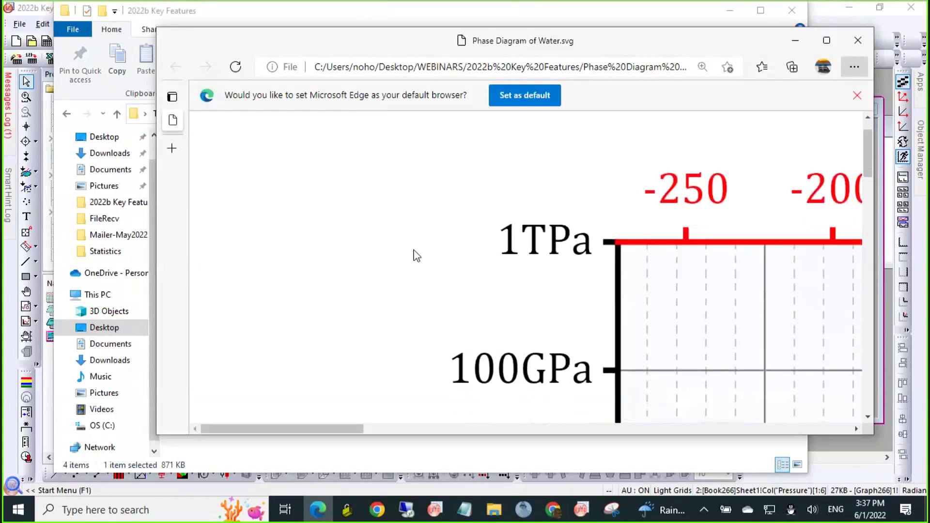
ctrl+scroll(416, 255, down, 4)
ctrl+scroll(417, 255, up, 4)
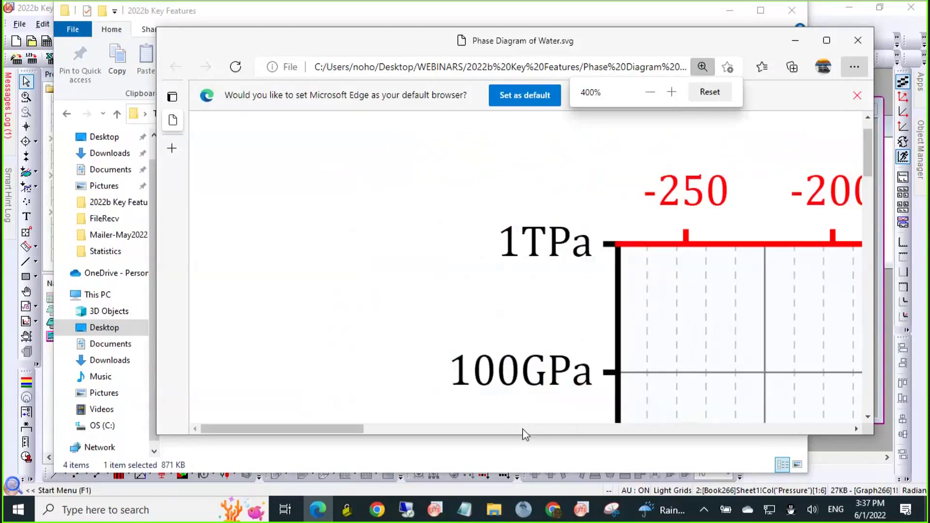
scroll(624, 346, right, 12)
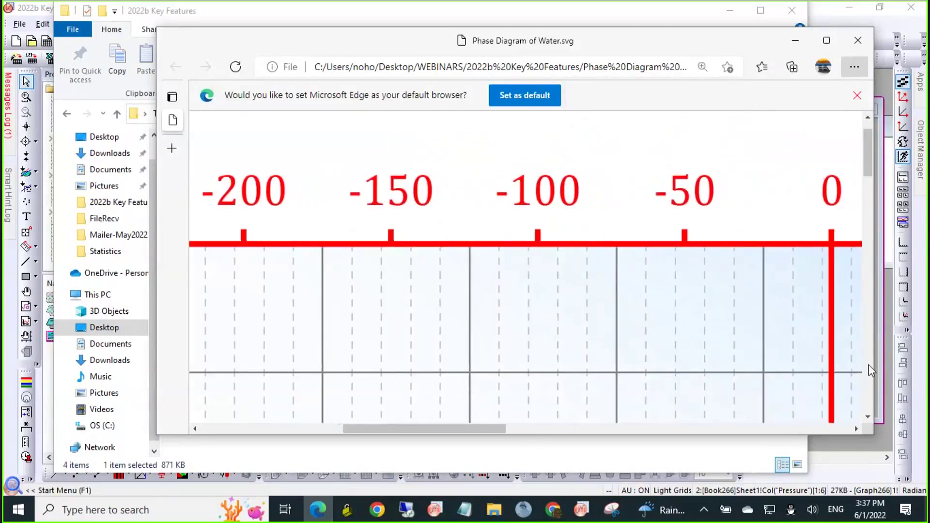
scroll(871, 371, down, 10)
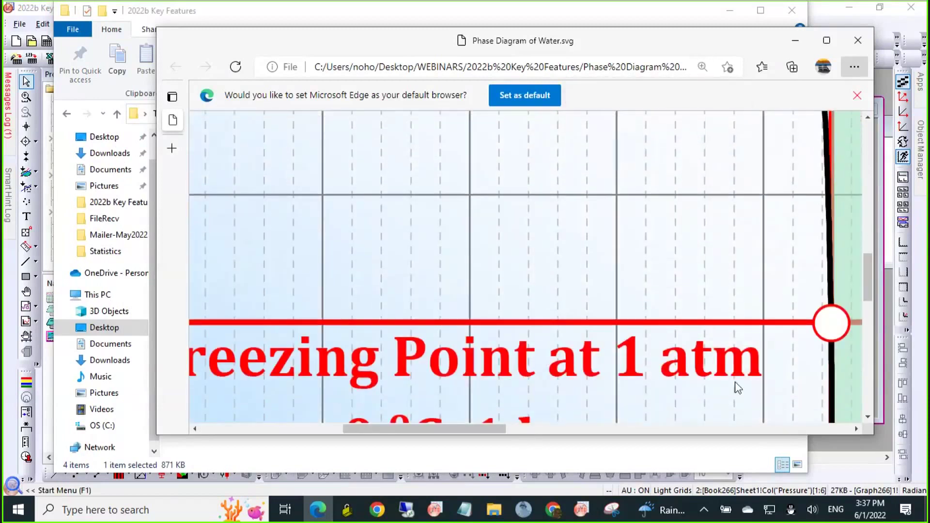
- Switch to Chrome and view the Export Graphs and Layouts as SVG Format section of the 2022b highlights page
click(553, 510)
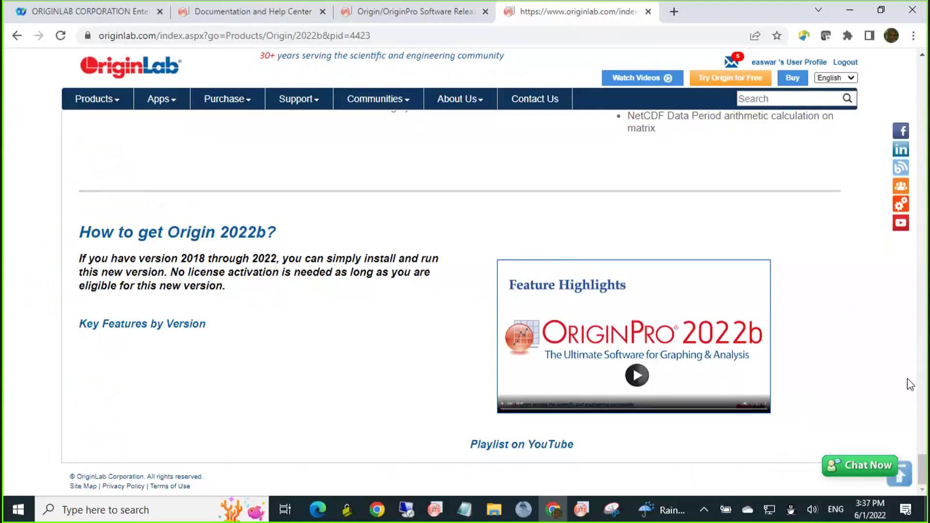
scroll(855, 338, up, 10)
drag(923, 396, 923, 83)
scroll(694, 359, down, 3)
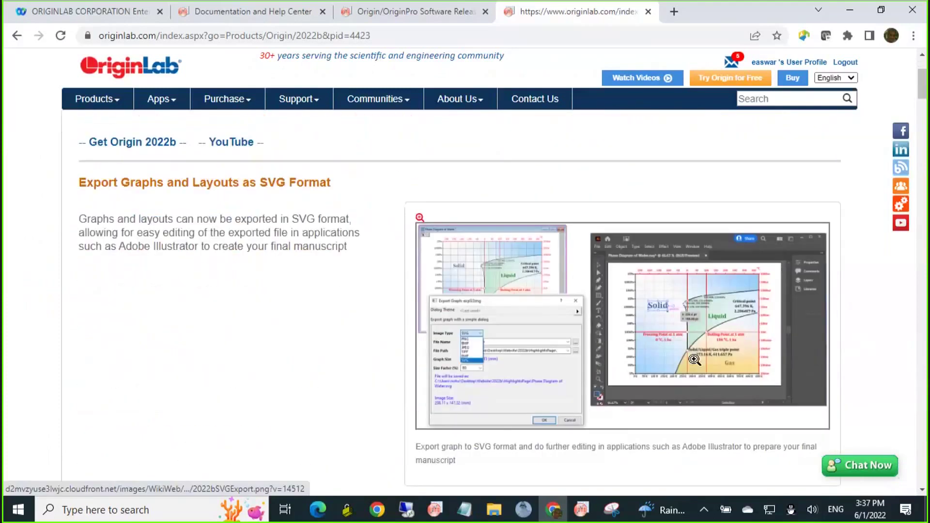
- View the enlarged SVG export and Illustrator editing illustration, and return to Origin
click(690, 346)
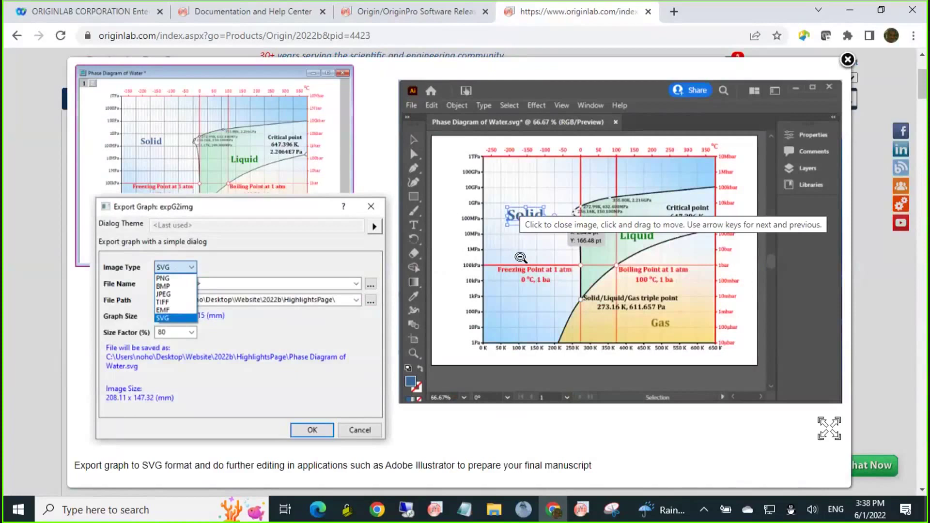
click(848, 16)
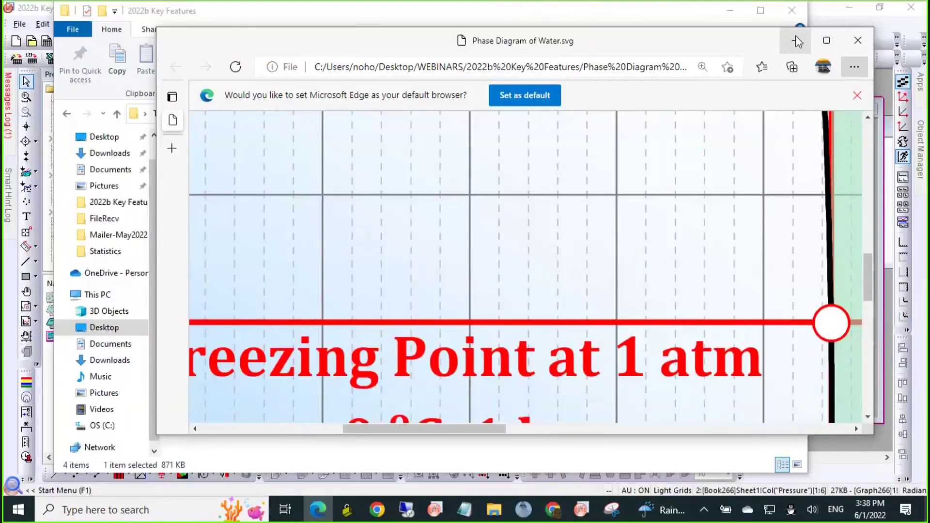
click(796, 41)
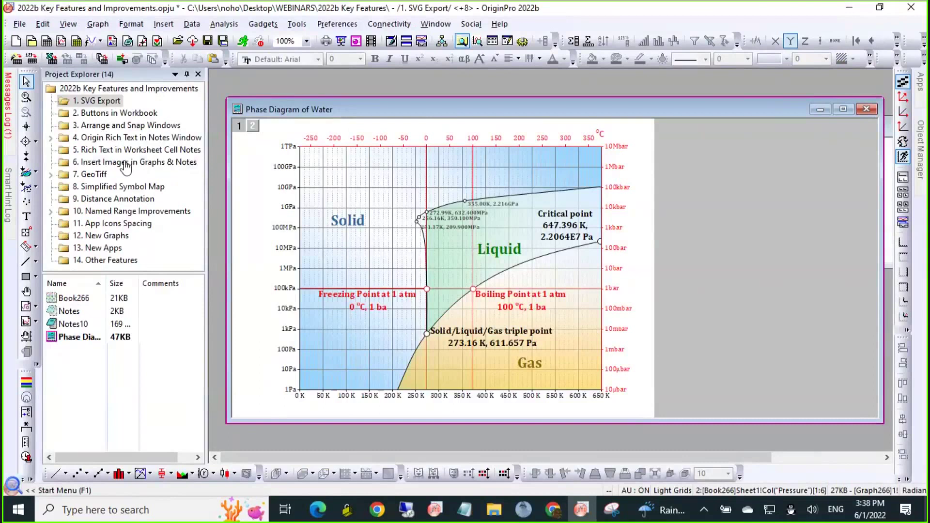
- Open the 2. Buttons in Workbook project folder, reposition the Book1A workbook and make its window taller to show data rows
click(111, 114)
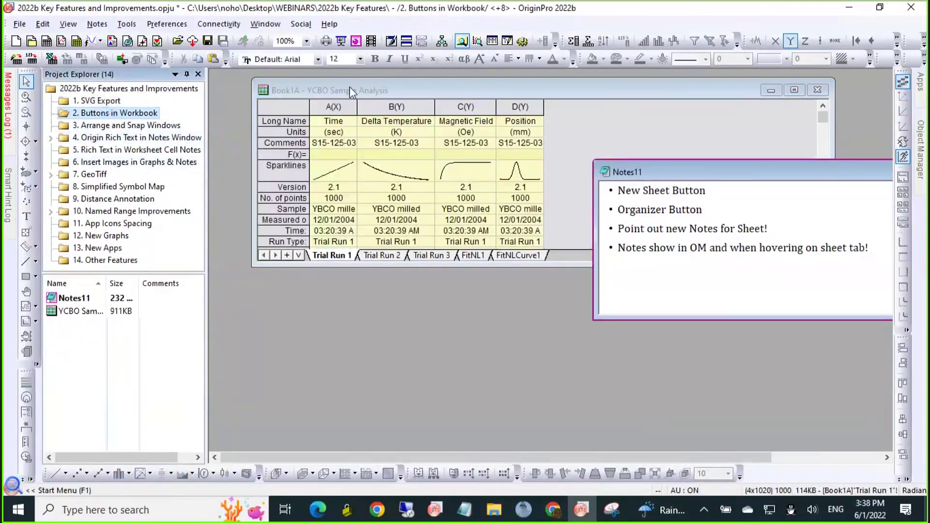
drag(352, 92, 333, 94)
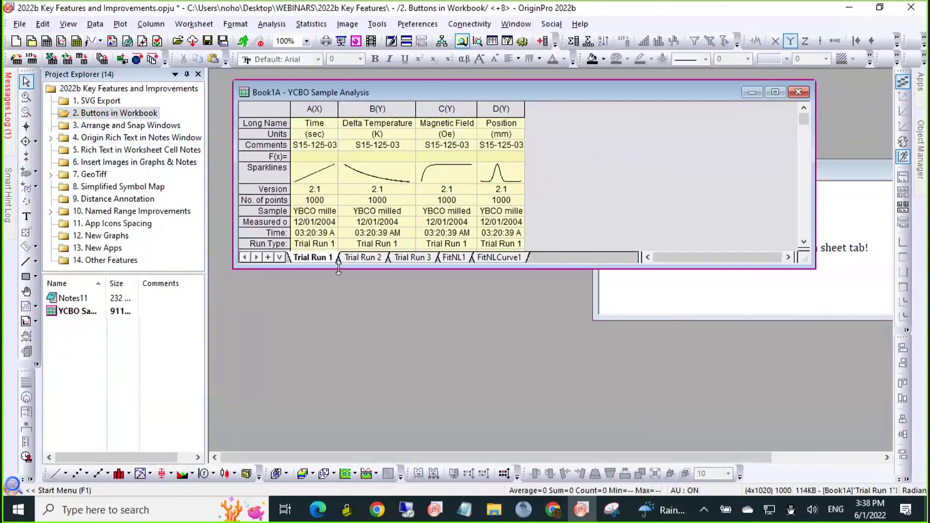
drag(338, 268, 322, 355)
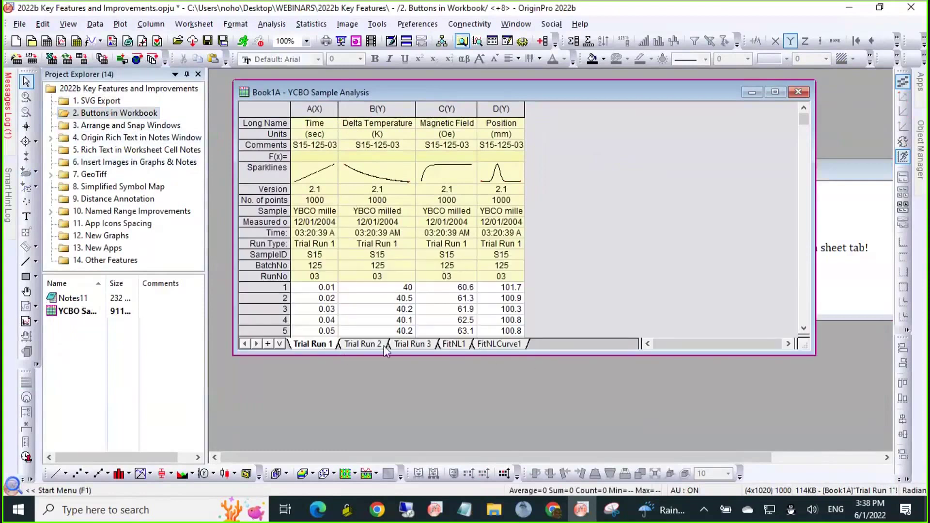
- Review the Nonlinear Curve Fit report on the FitNL1 sheet and return to the Trial Run 1 sheet
click(455, 344)
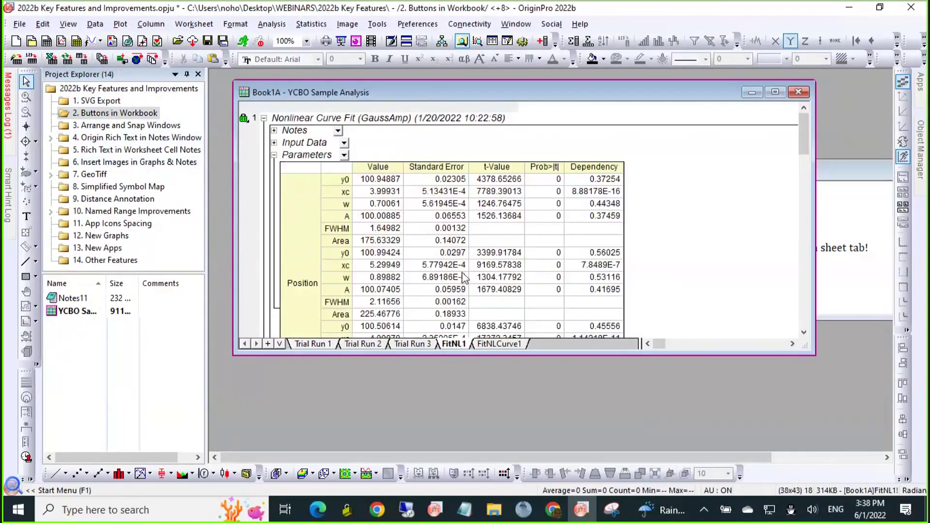
scroll(464, 279, down, 5)
scroll(464, 278, down, 4)
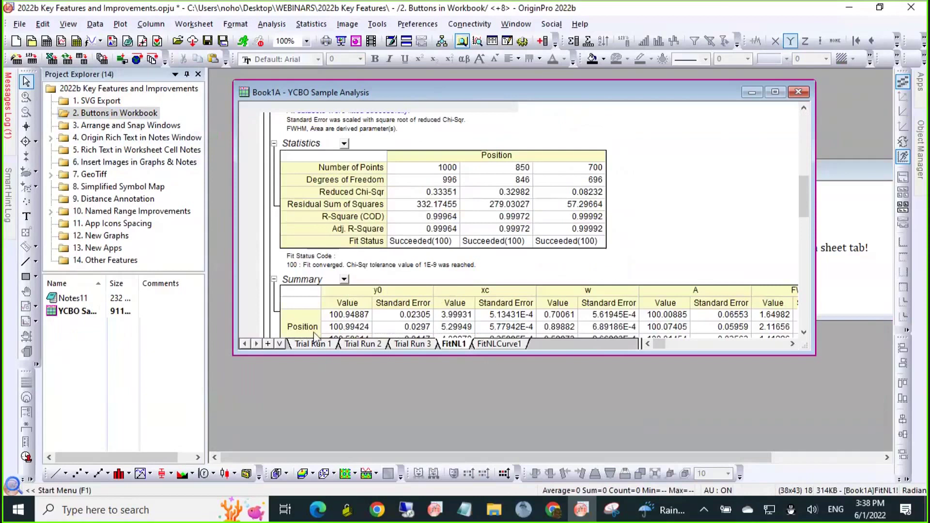
click(318, 344)
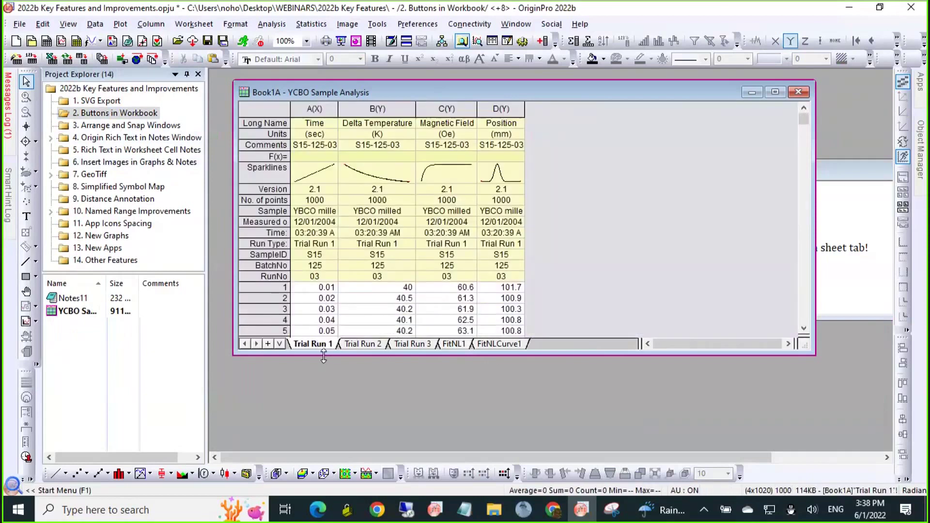
- Shorten the Book1A window and add a new sheet to the workbook
drag(323, 357, 324, 282)
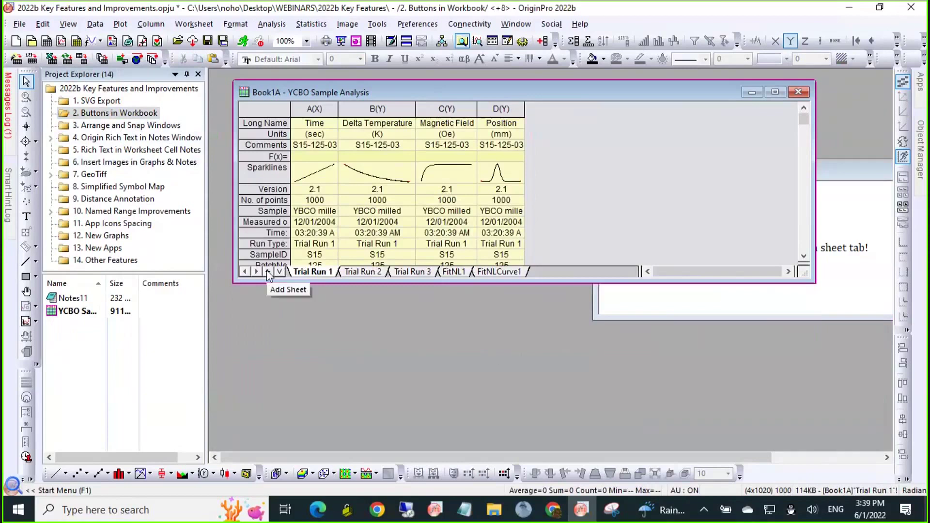
click(267, 272)
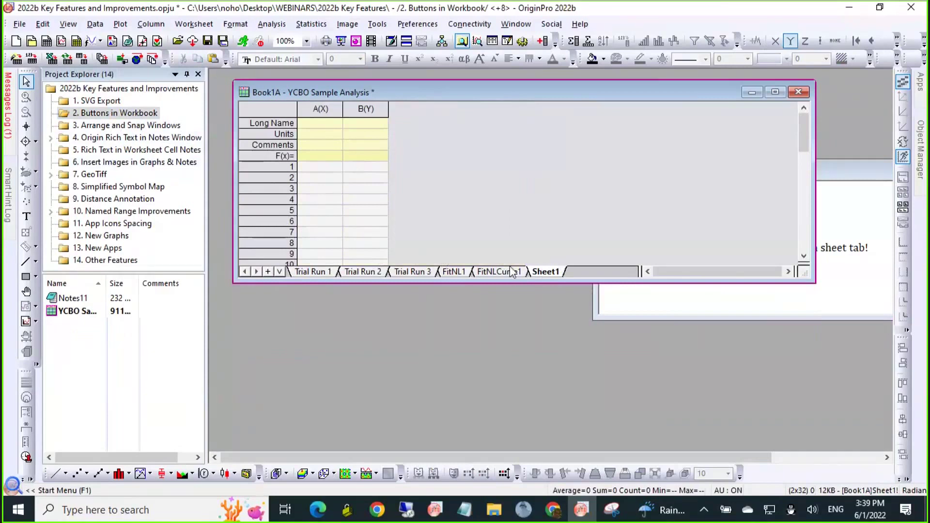
- Examine the sheet notes for Trial Run 1 and Trial Run 2 and the USER.VARIABLES metadata in Book1A's Organizer, and hide it
click(281, 272)
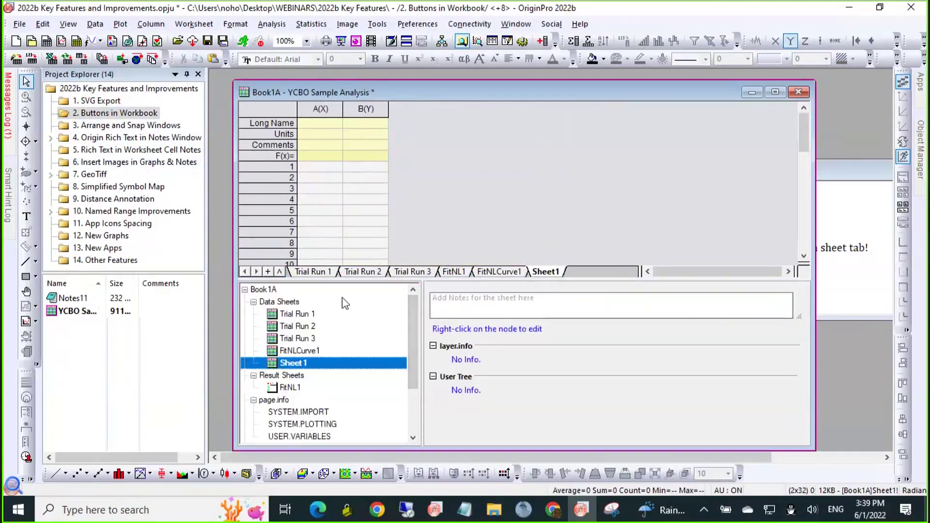
click(297, 315)
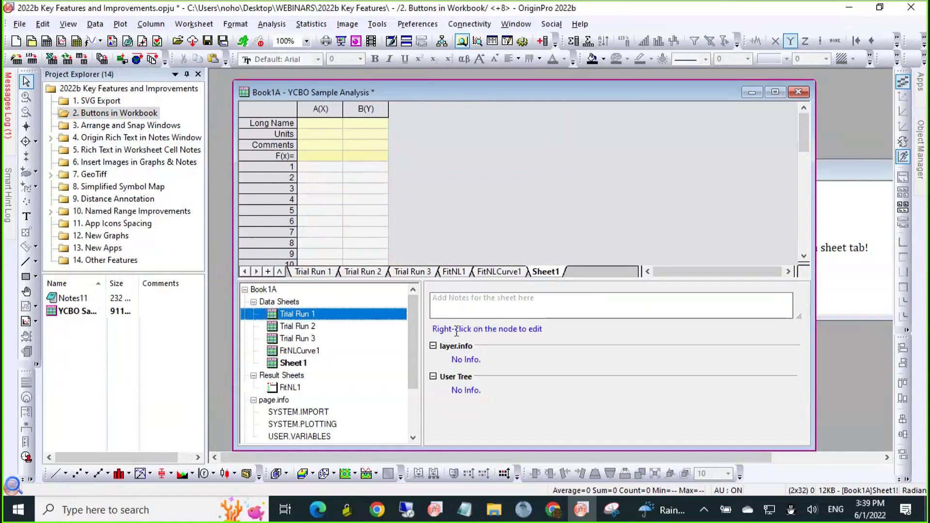
click(313, 327)
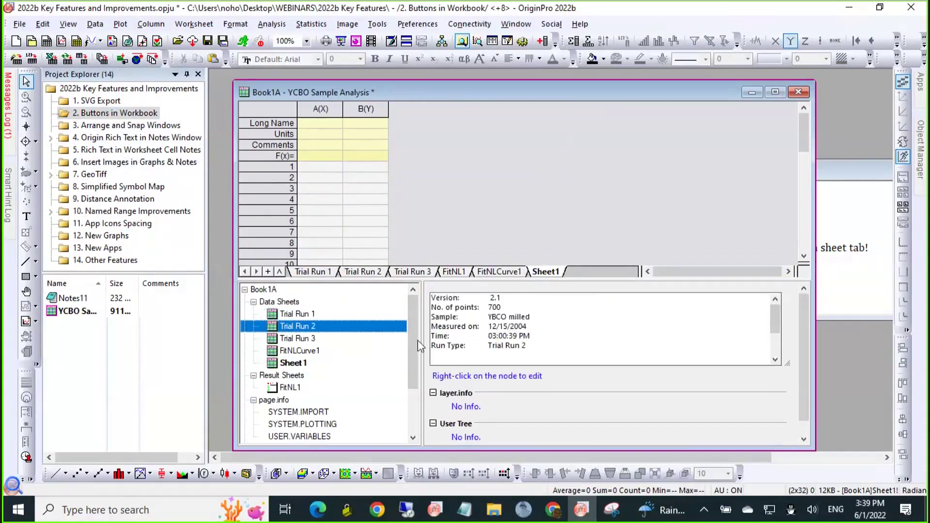
click(544, 326)
click(318, 313)
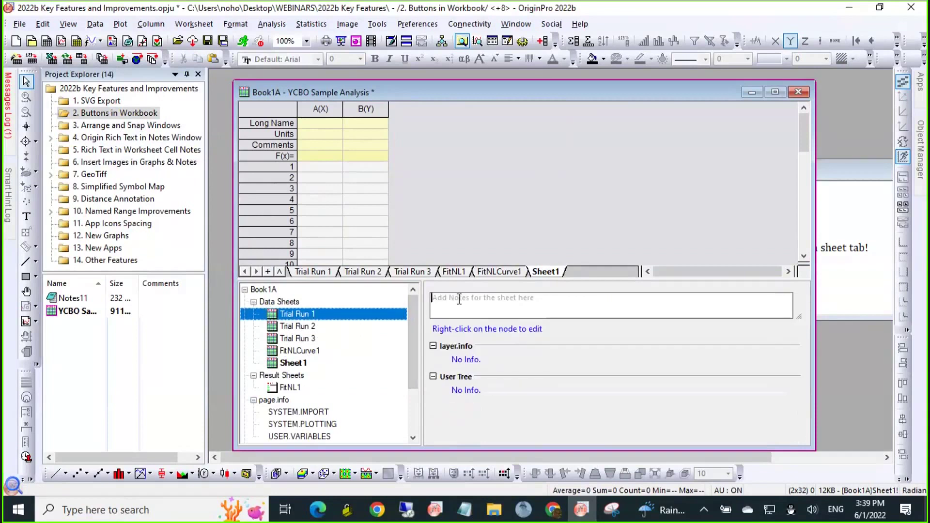
click(302, 328)
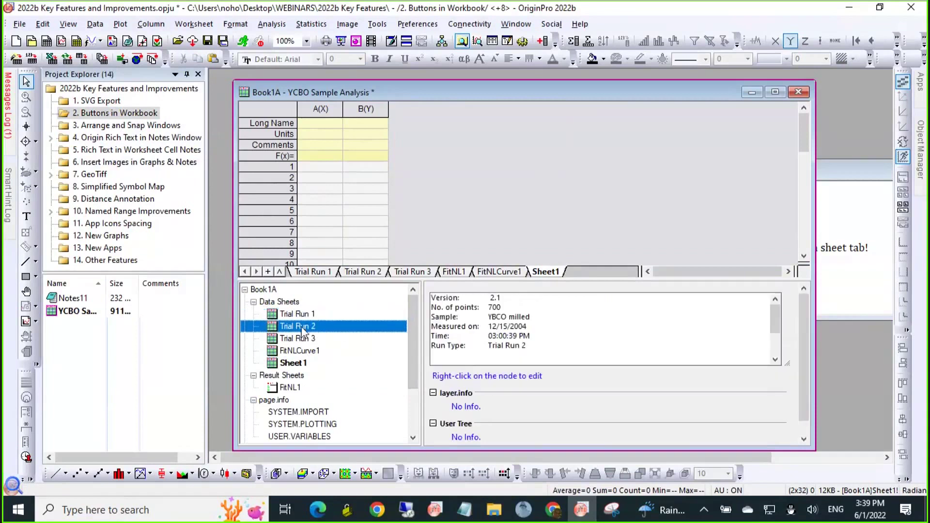
click(310, 435)
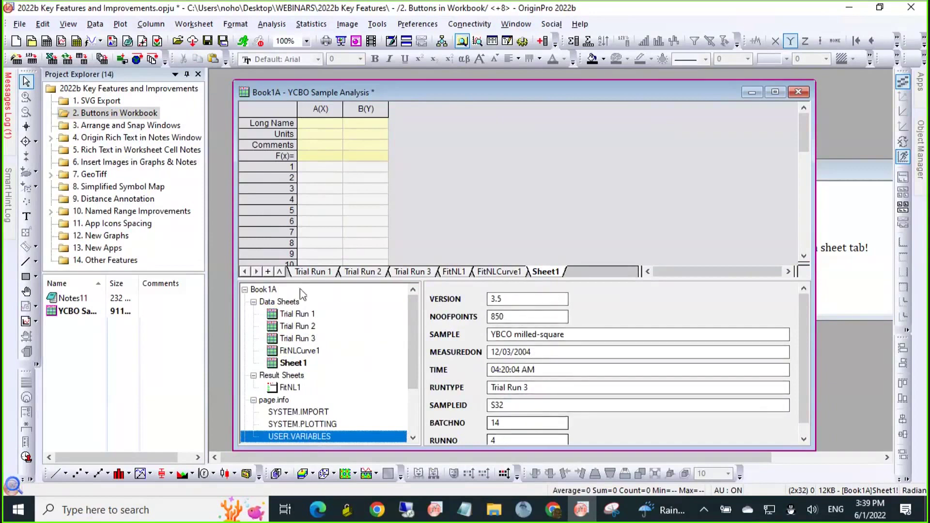
click(279, 272)
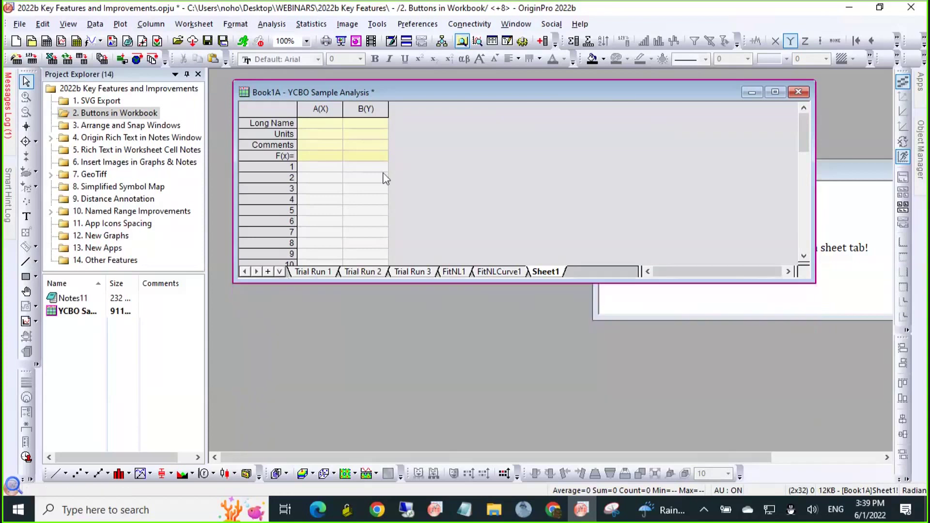
- Check the workbook window's context options for showing the Organizer, and show and hide Book1A's Organizer once more
right_click(406, 89)
mouse_move(427, 100)
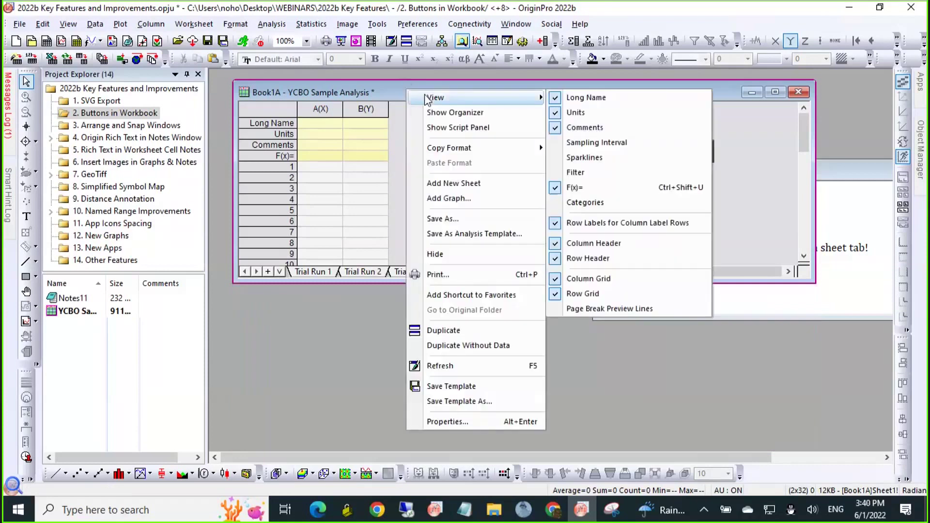
click(377, 106)
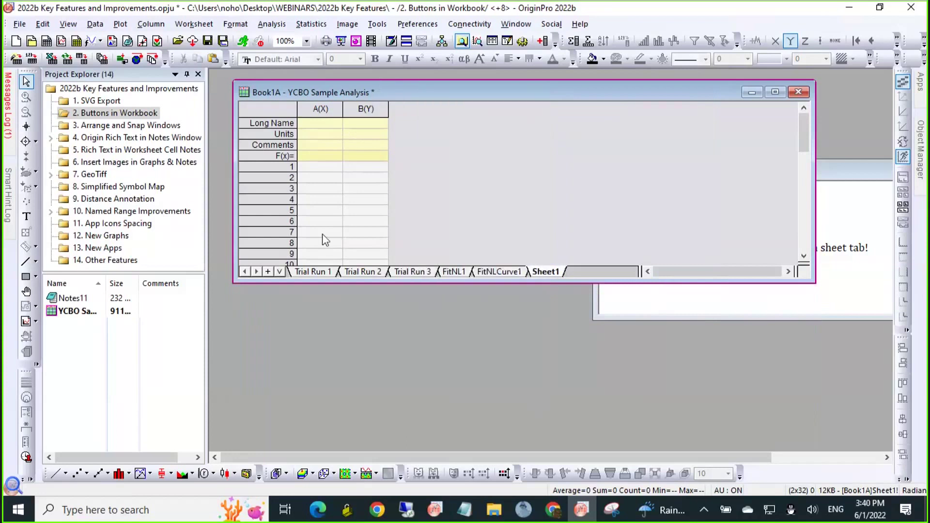
click(280, 272)
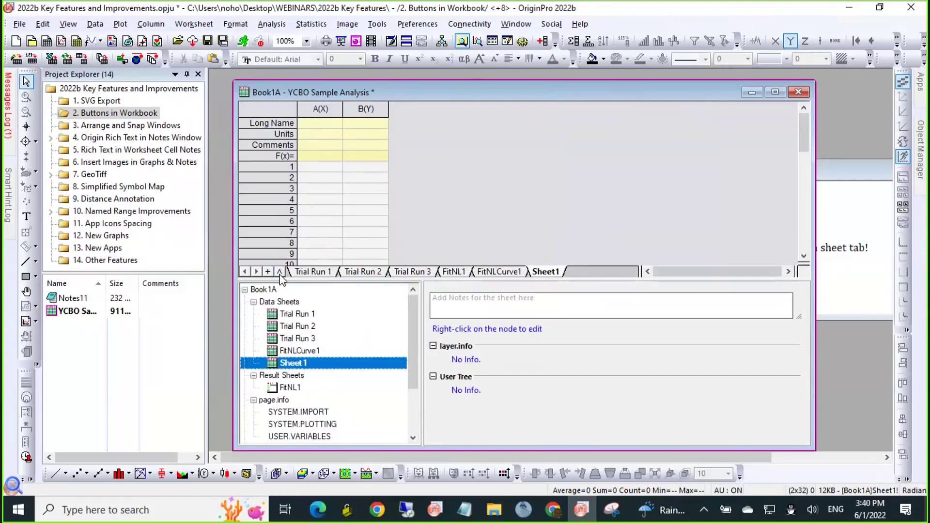
click(279, 272)
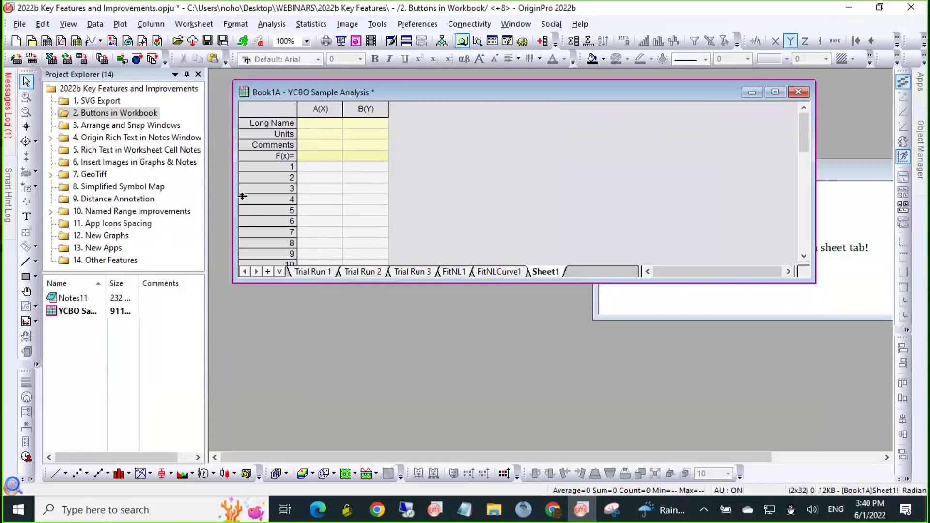
- In the 3. Arrange and Snap Windows project folder, reposition the Book1B window slightly and hide the Notes18 window
click(134, 126)
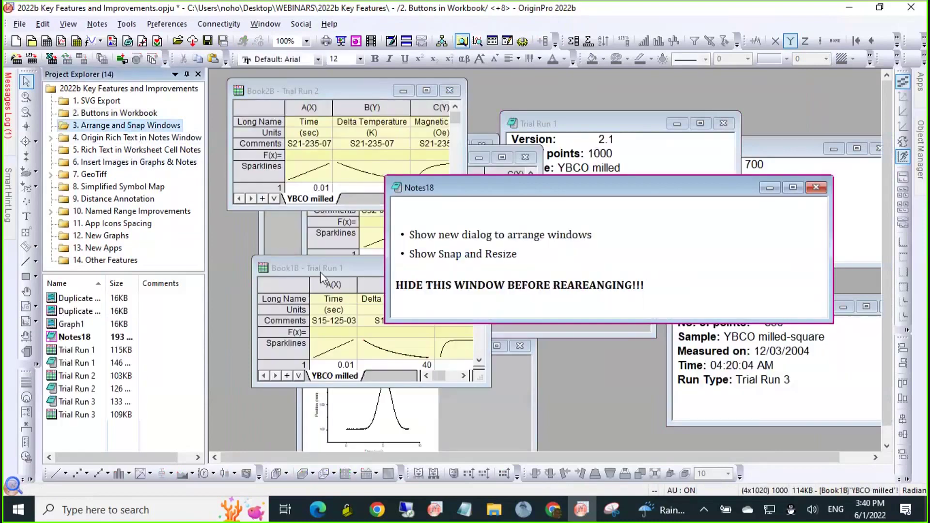
click(312, 266)
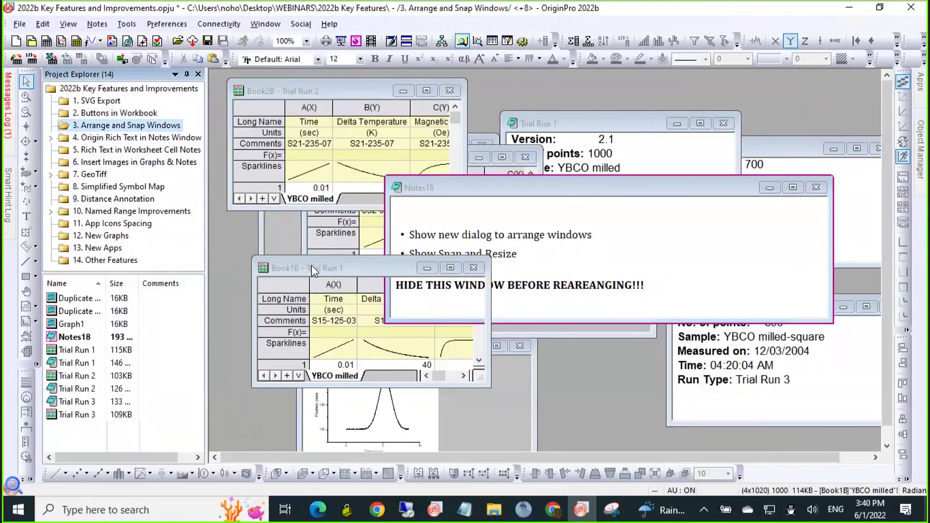
drag(312, 265, 297, 257)
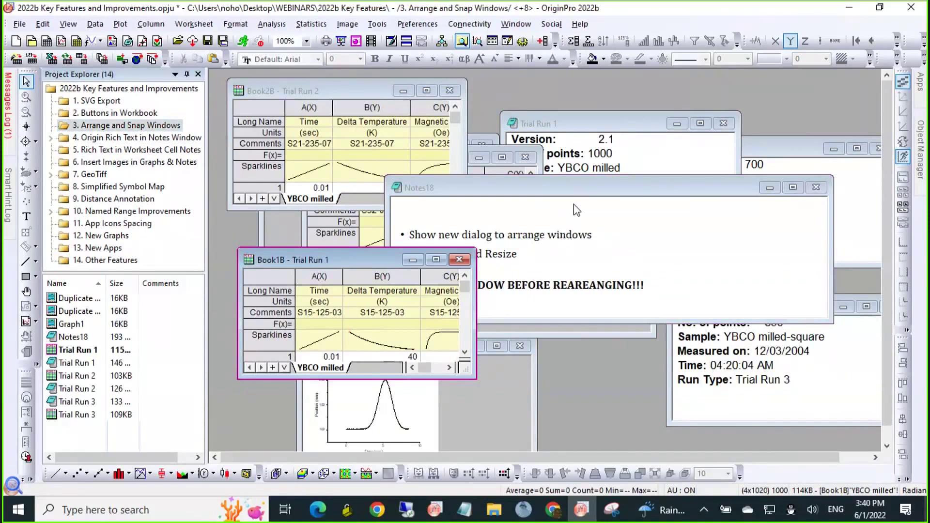
click(817, 188)
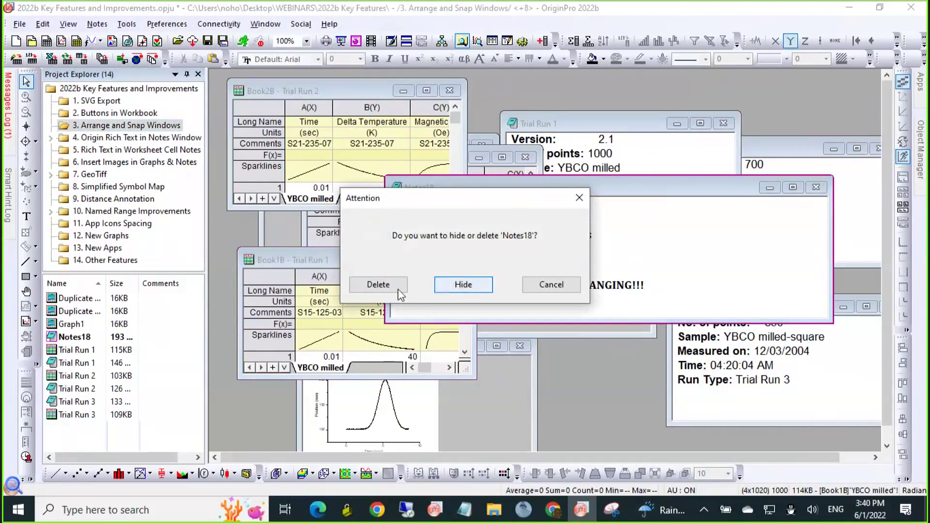
click(456, 287)
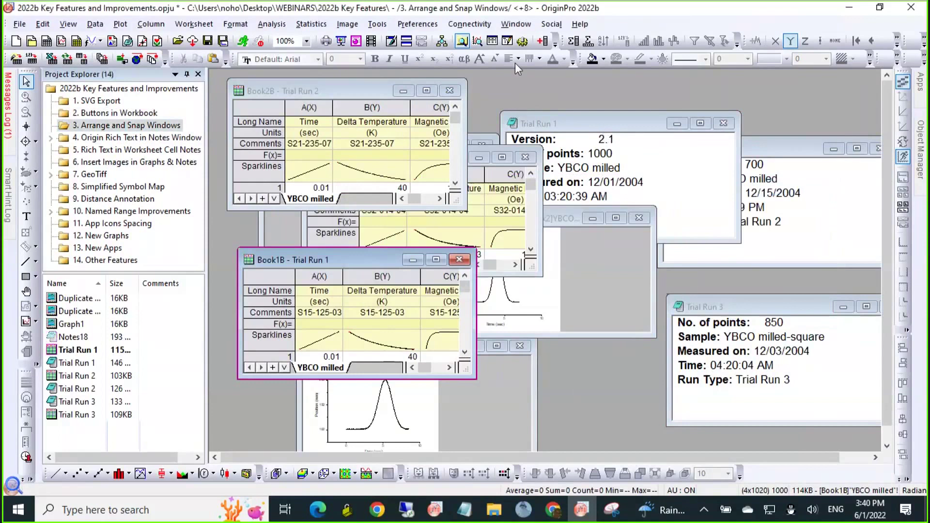
click(514, 28)
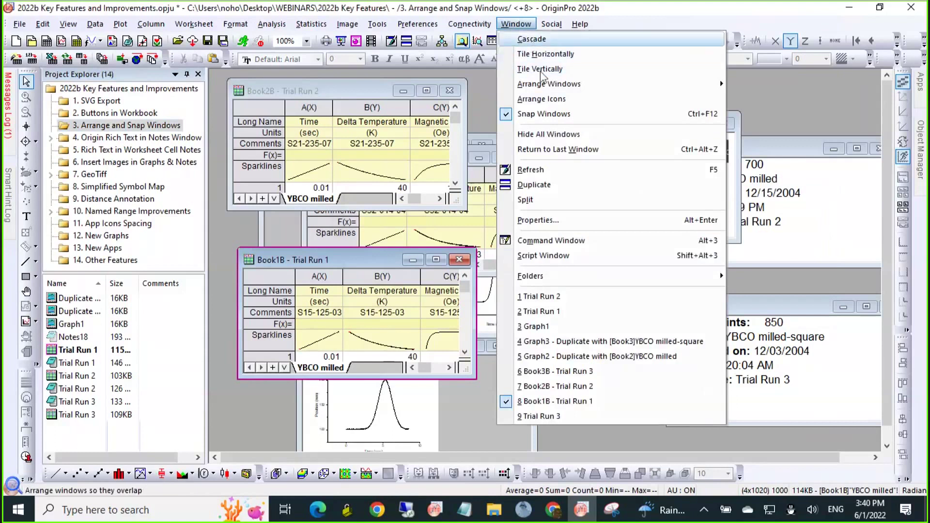
mouse_move(544, 89)
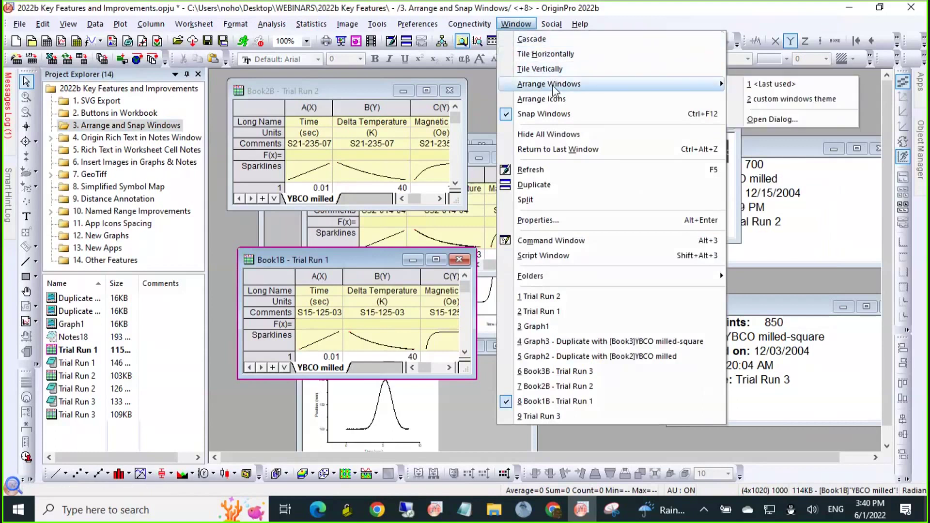
mouse_move(551, 24)
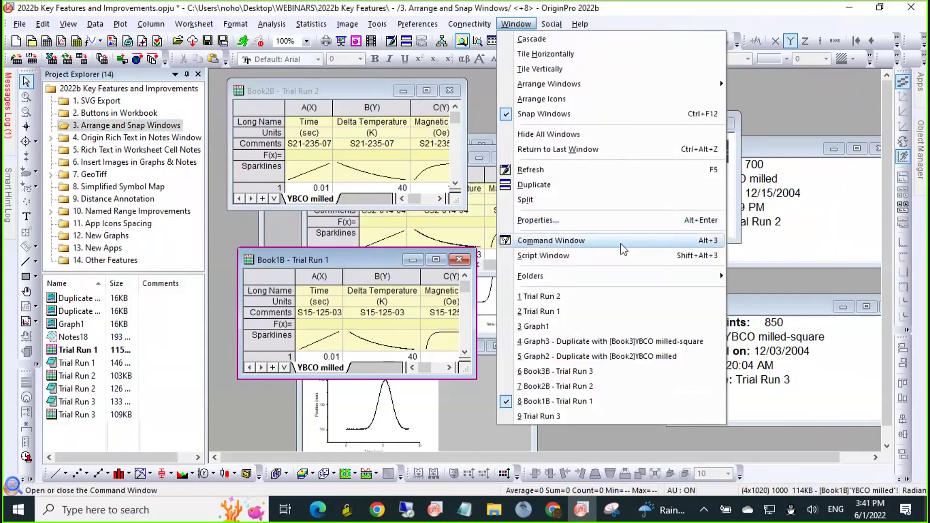
click(760, 97)
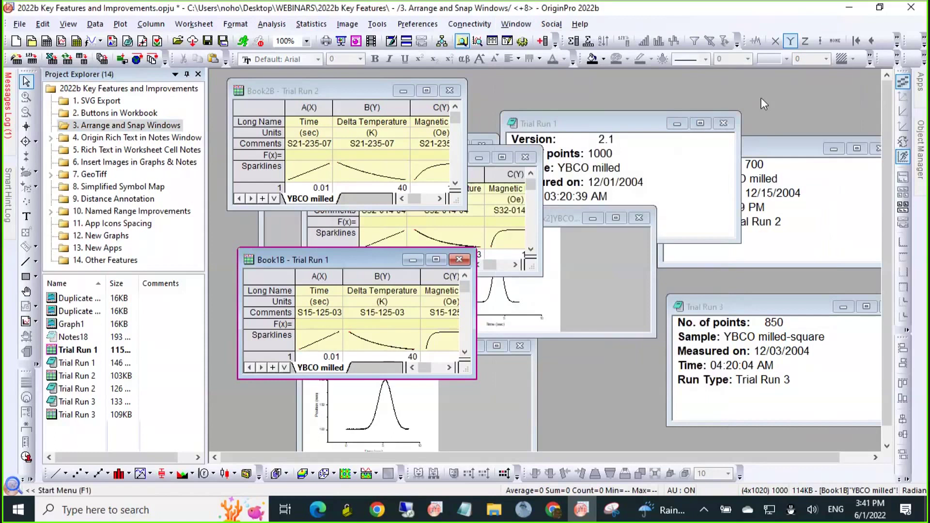
- Open the Arrange Windows dialog and sort By Window Name Ascending, using Long Name if Exists as the window name
click(517, 25)
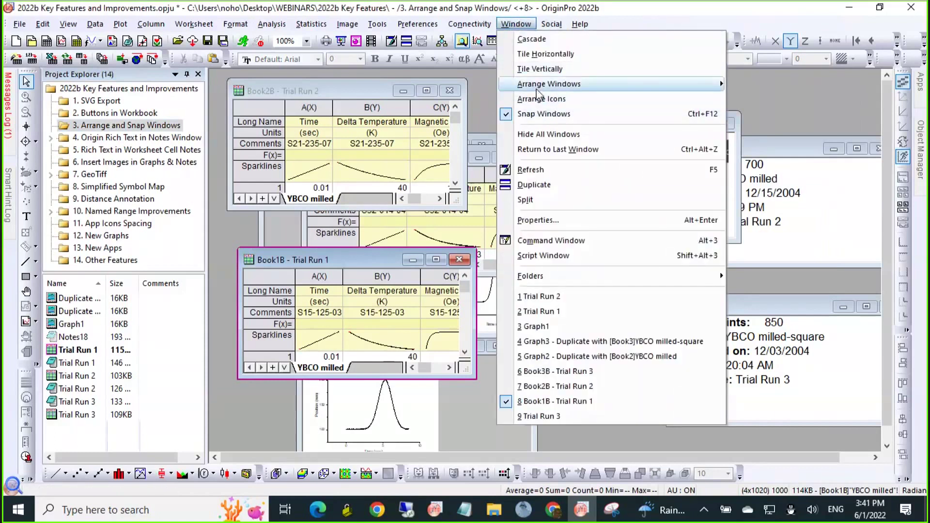
mouse_move(630, 86)
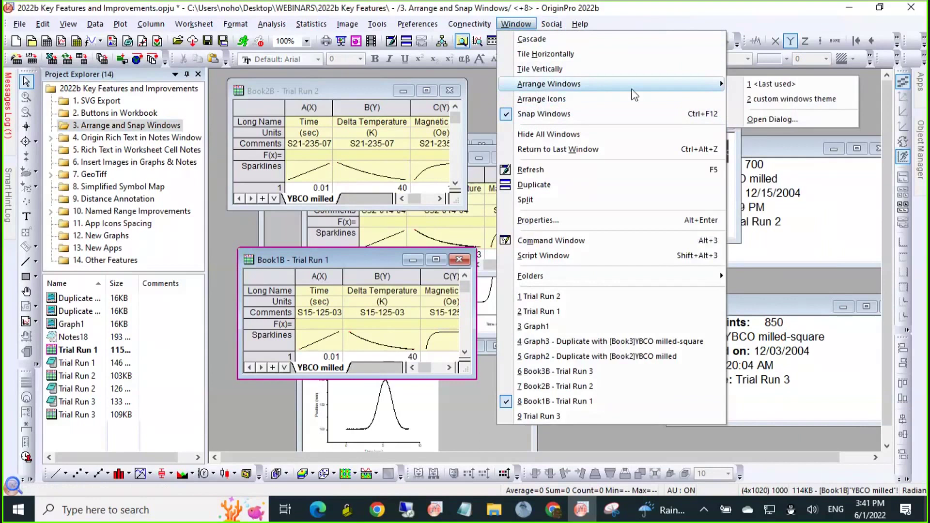
click(752, 121)
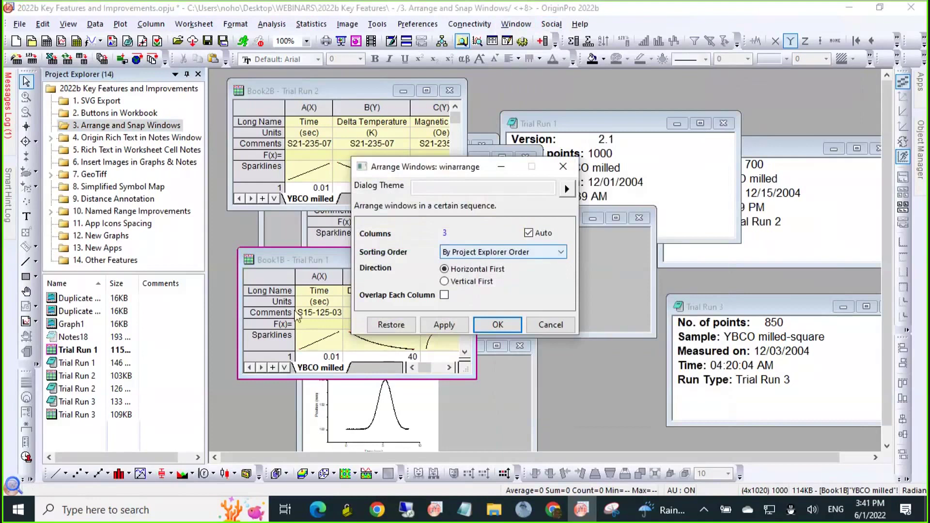
click(466, 255)
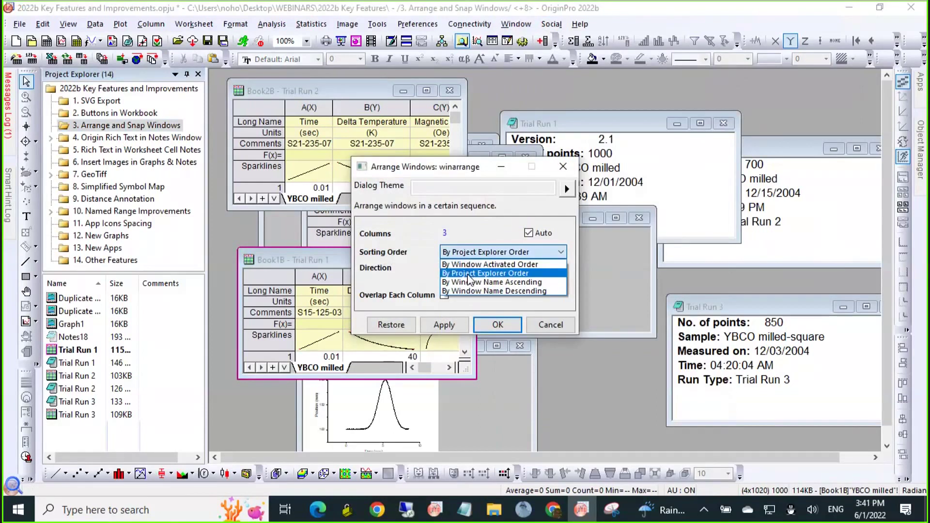
click(468, 284)
click(469, 275)
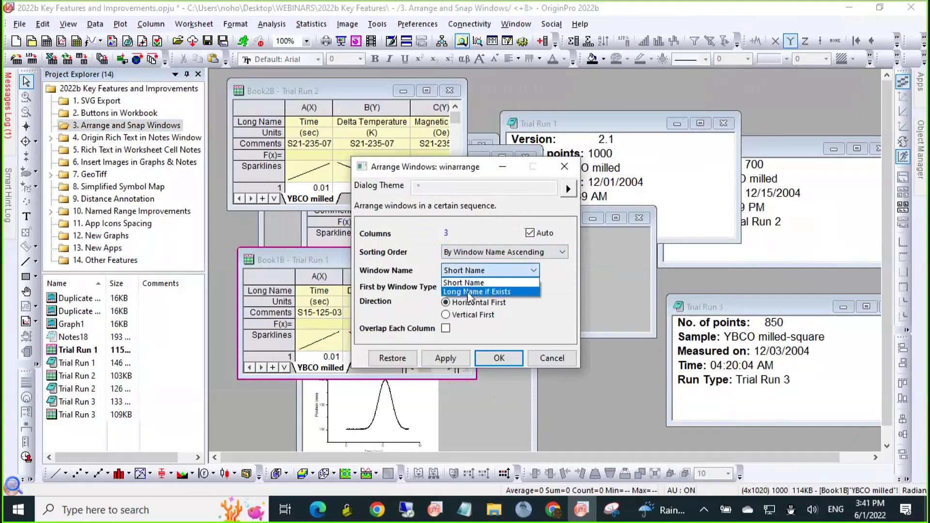
click(469, 292)
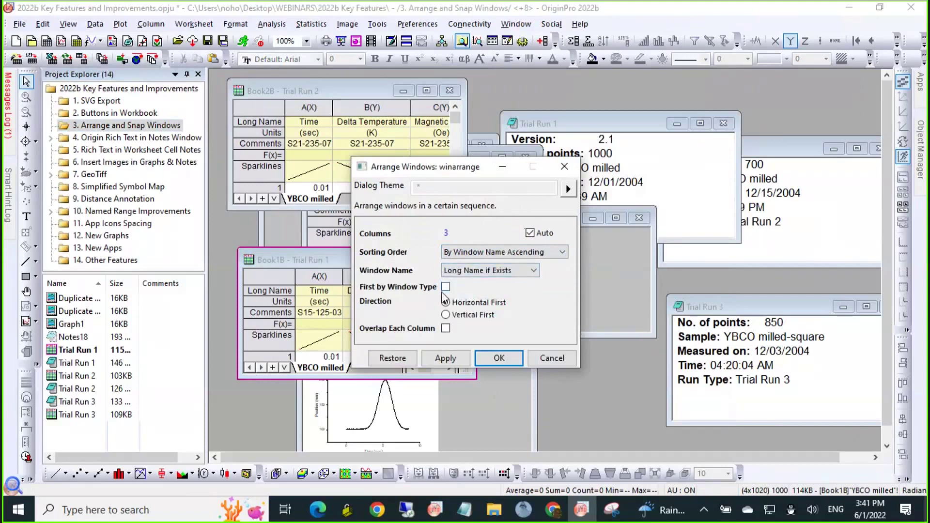
- Arrange the windows first by window type, in Vertical First direction, with each column overlapping
click(445, 288)
click(446, 315)
click(445, 328)
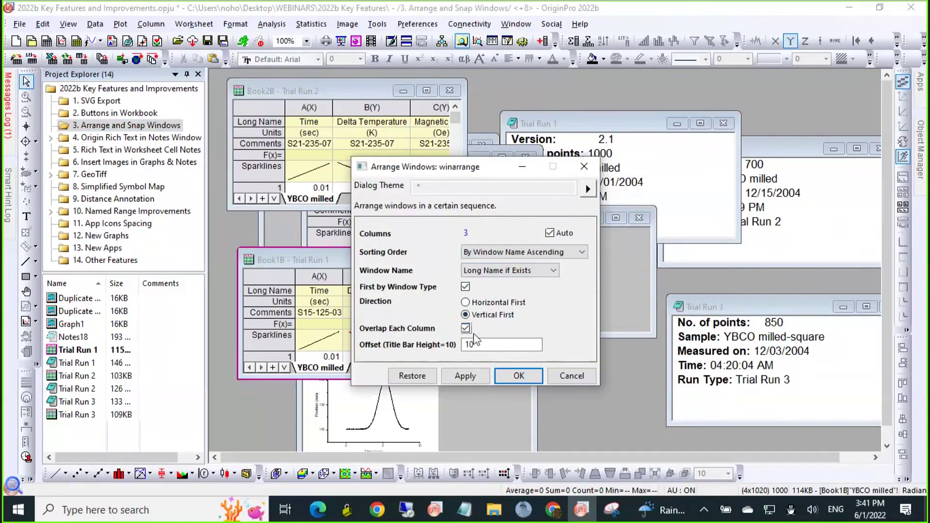
click(467, 376)
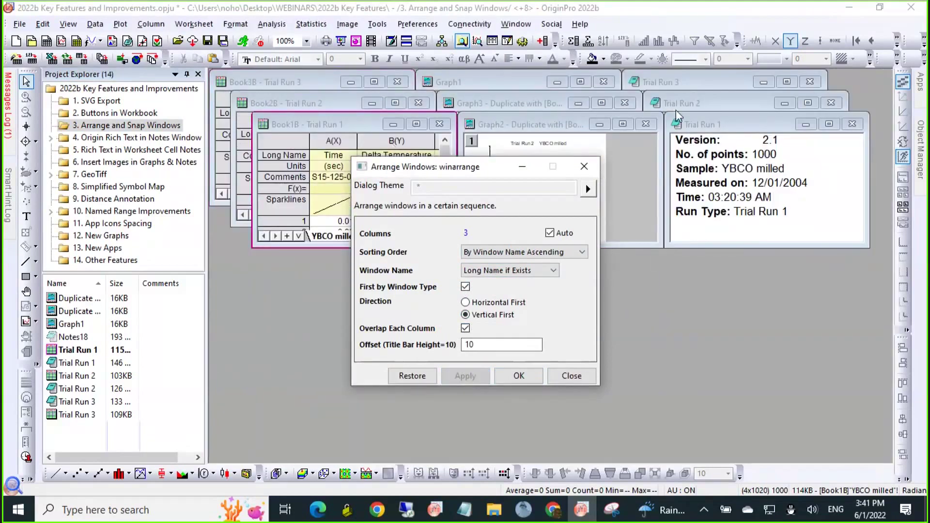
- Load the custom windows theme, set the overlap offset to 35, apply the arrangement and close the dialog
click(592, 192)
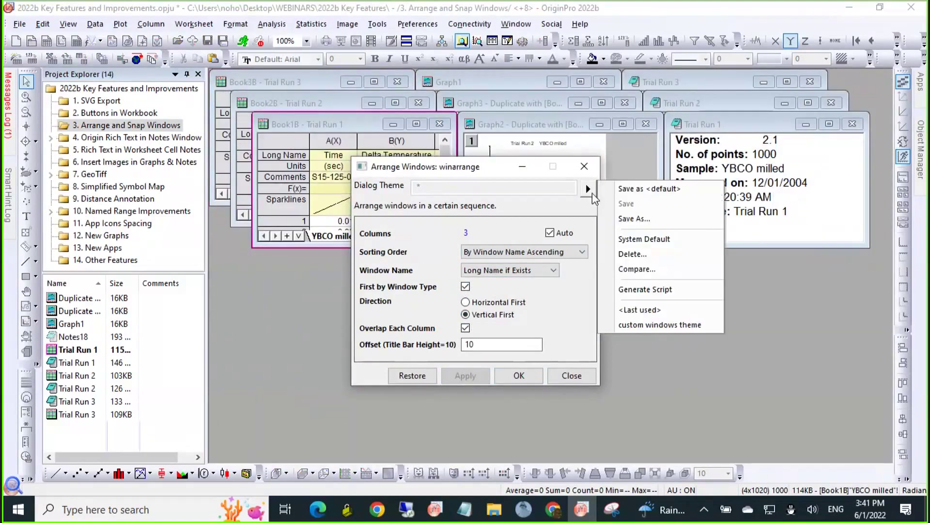
click(635, 325)
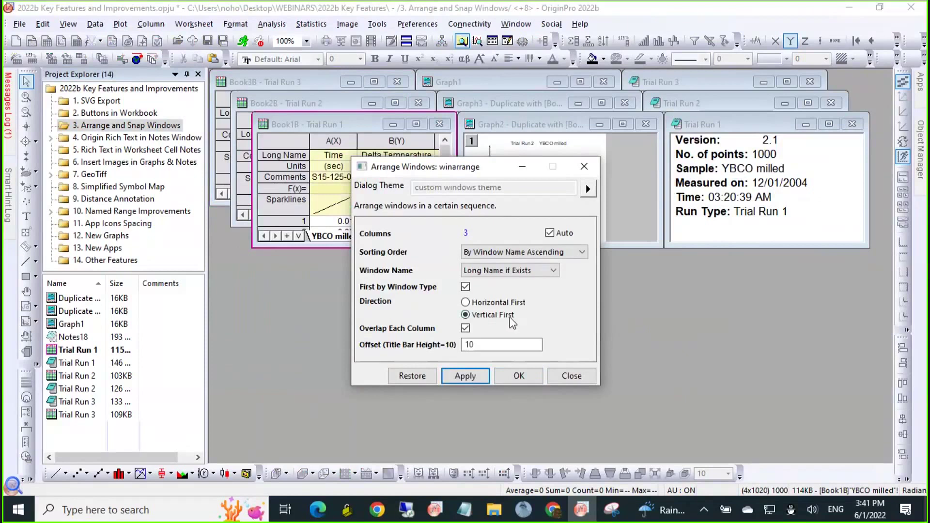
drag(496, 344, 459, 346)
text(35)
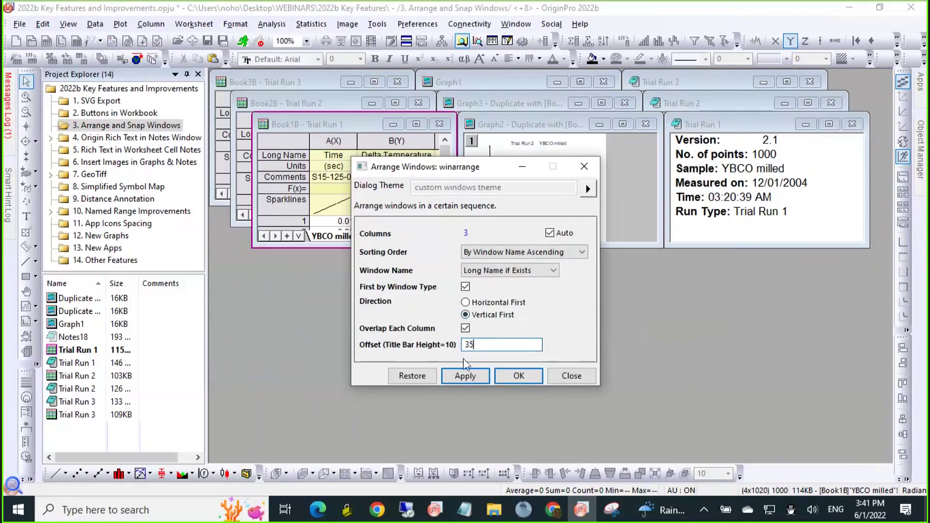
click(465, 379)
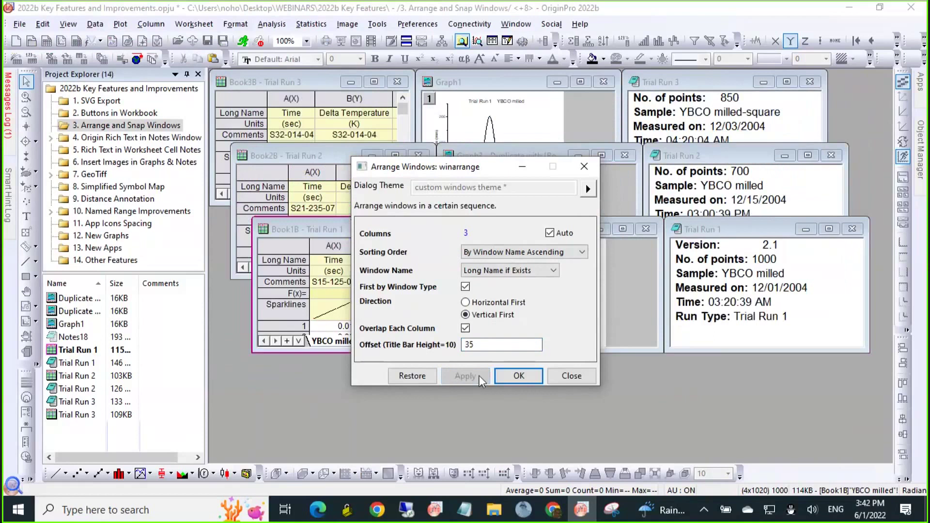
click(560, 376)
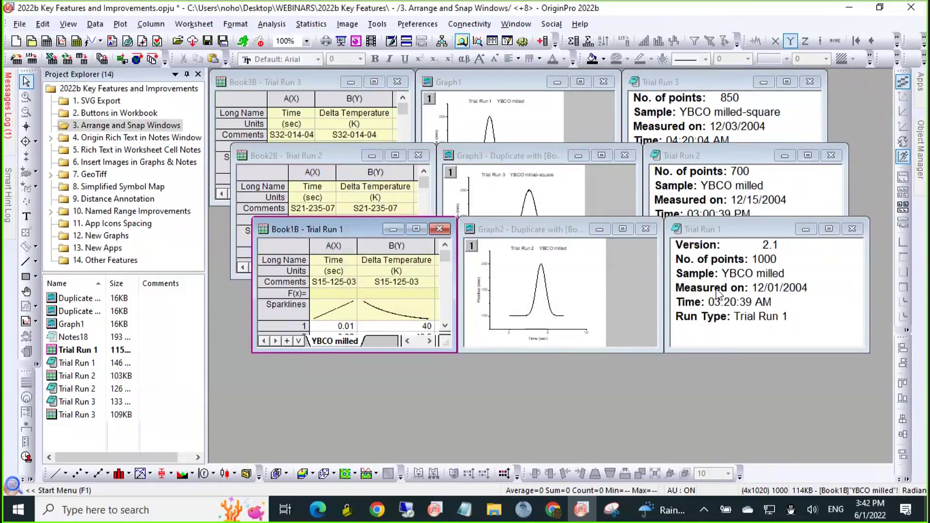
- Lengthen the snapped Book1B, Graph2 and Trial Run 1 windows together by extending their shared lower edge downward
mouse_move(660, 298)
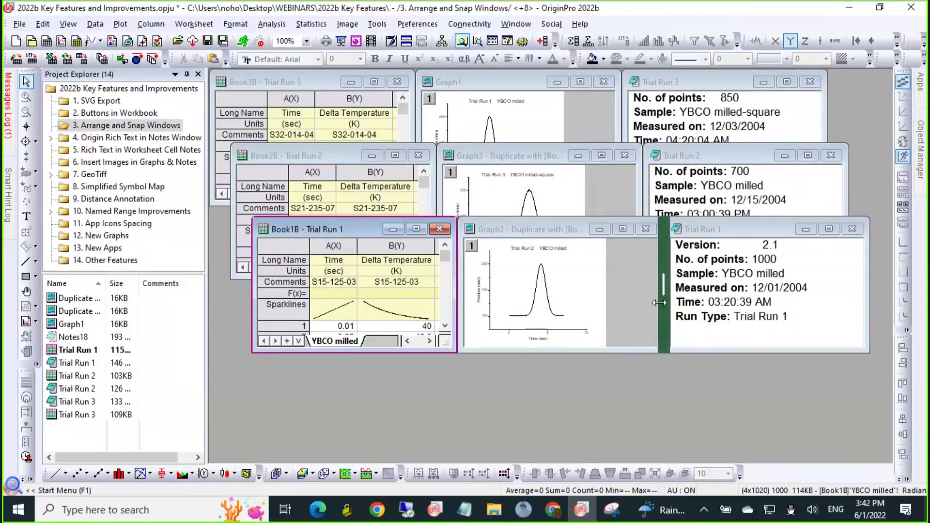
mouse_move(557, 353)
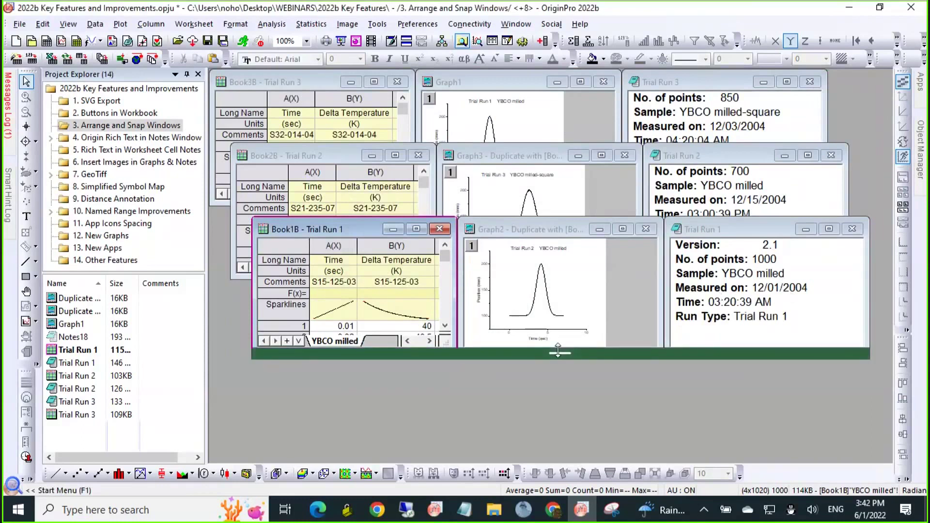
click(558, 352)
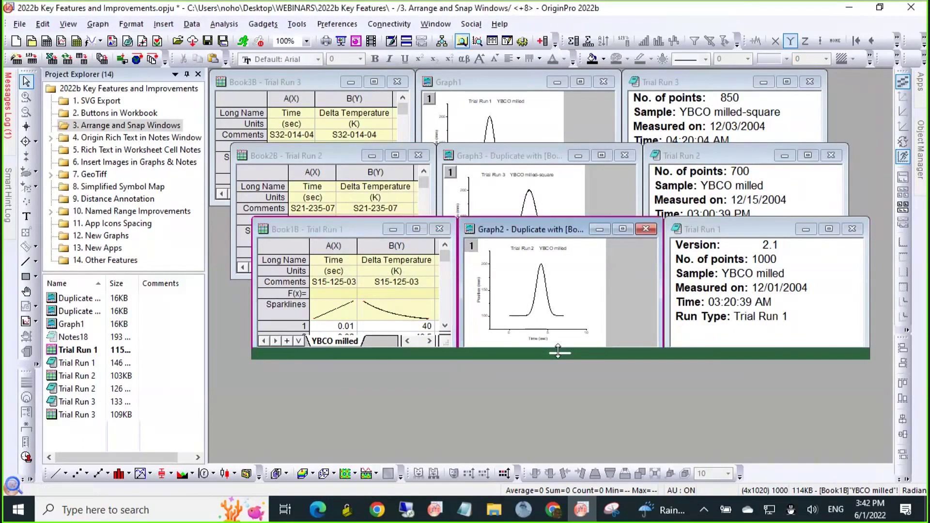
drag(558, 352, 548, 432)
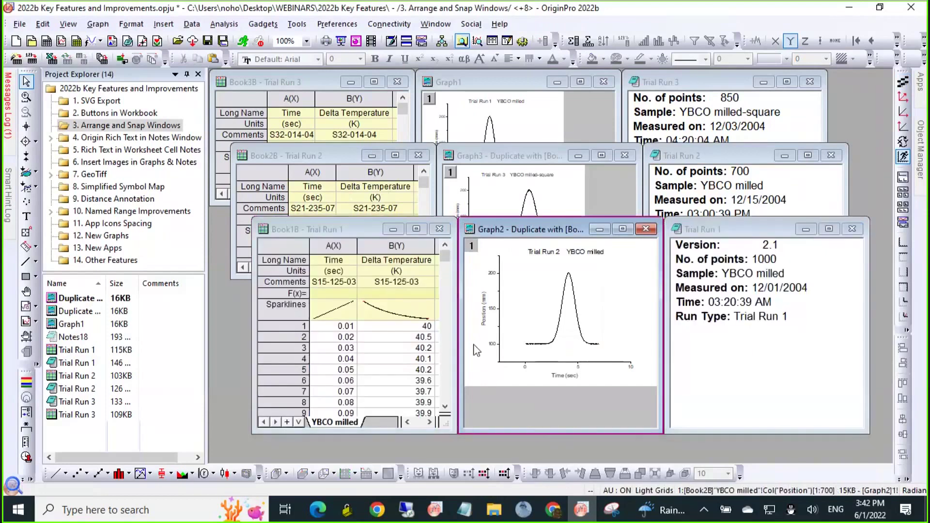
- Shift the shared borders between the snapped windows so Book1B and Graph2 widen and the Trial Run 1 notes narrow
mouse_move(458, 332)
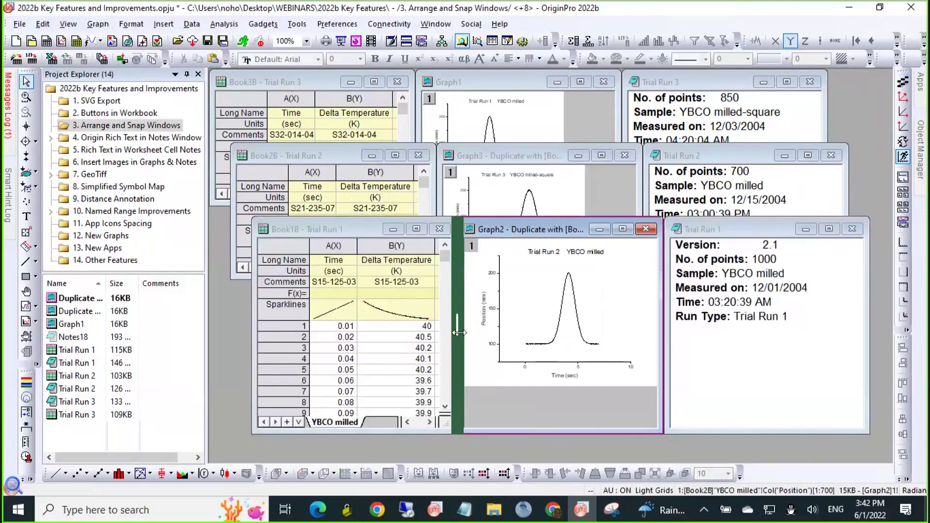
drag(459, 332, 487, 333)
mouse_move(664, 322)
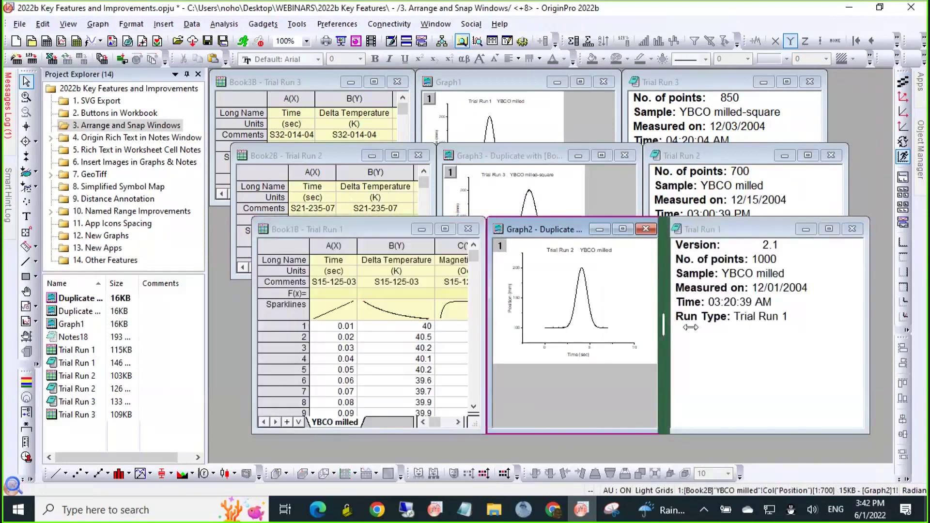
drag(690, 327, 748, 328)
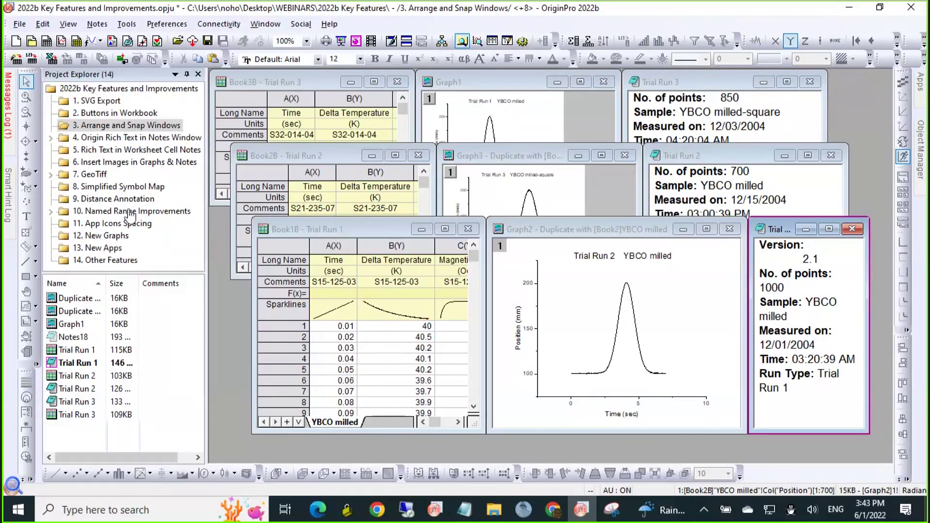
- In the 4. Origin Rich Text in Notes Window folder, fit the Notes21 window into the workspace and review its full content
click(50, 138)
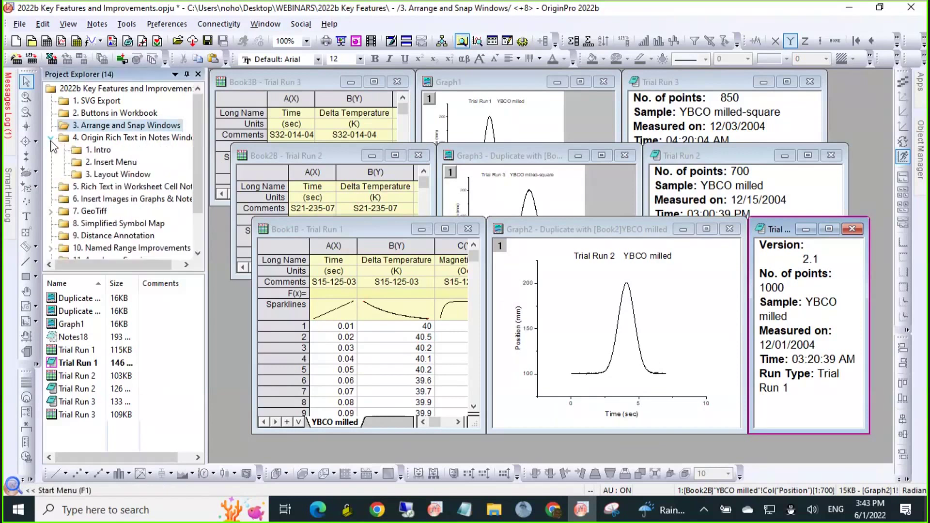
click(90, 140)
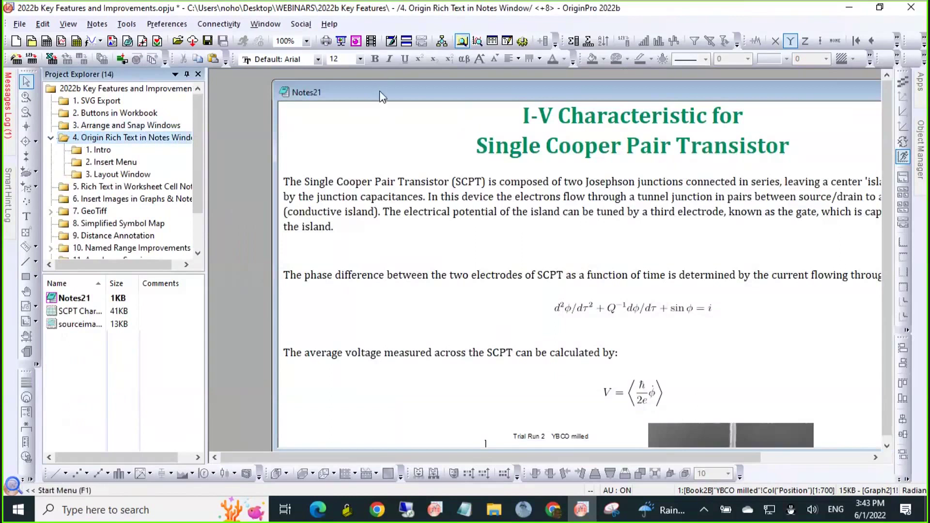
drag(380, 91, 343, 85)
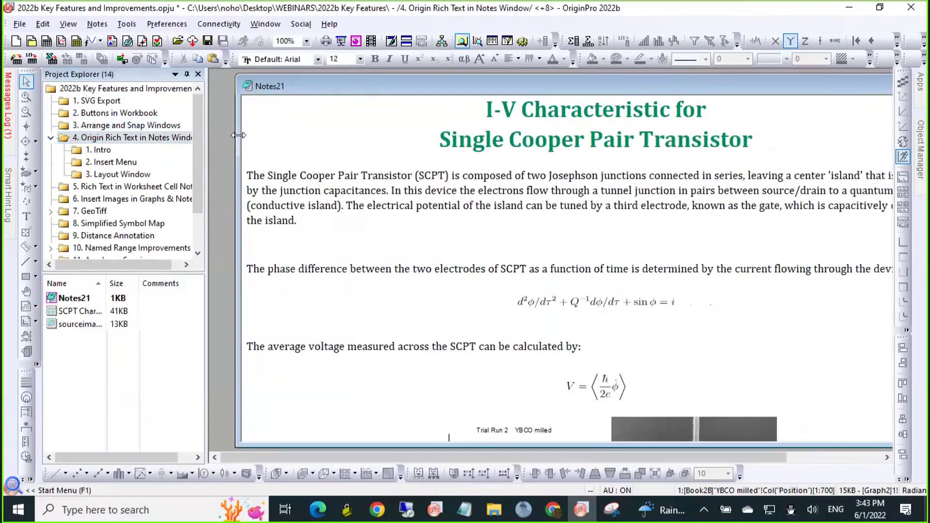
drag(238, 135, 332, 135)
drag(410, 88, 319, 89)
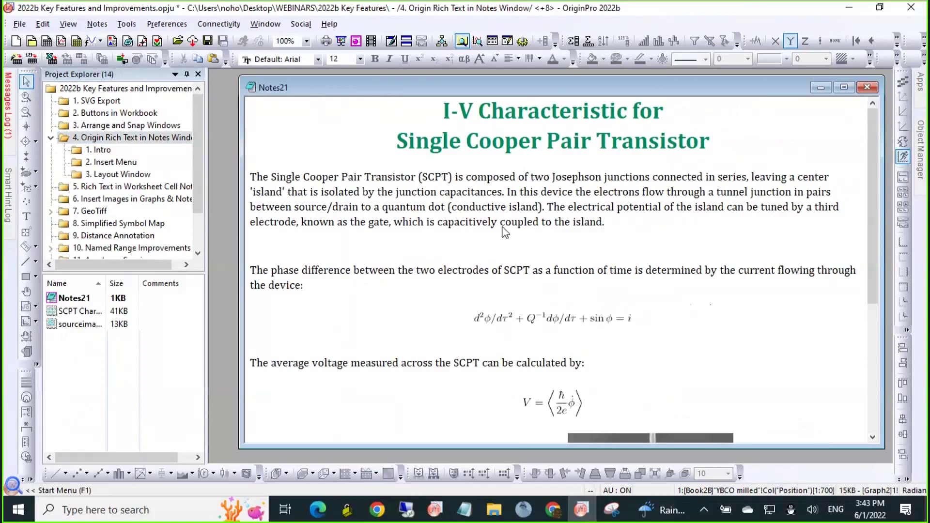
scroll(504, 231, down, 3)
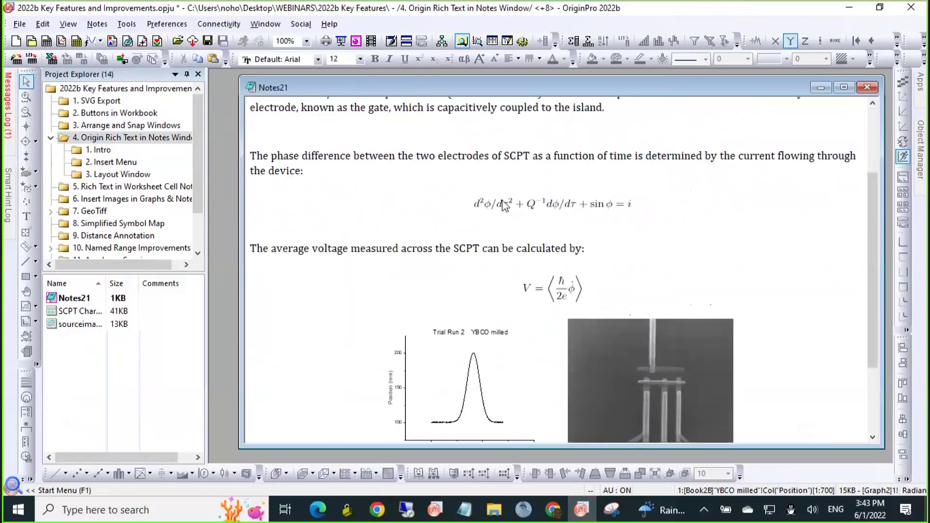
scroll(521, 358, down, 3)
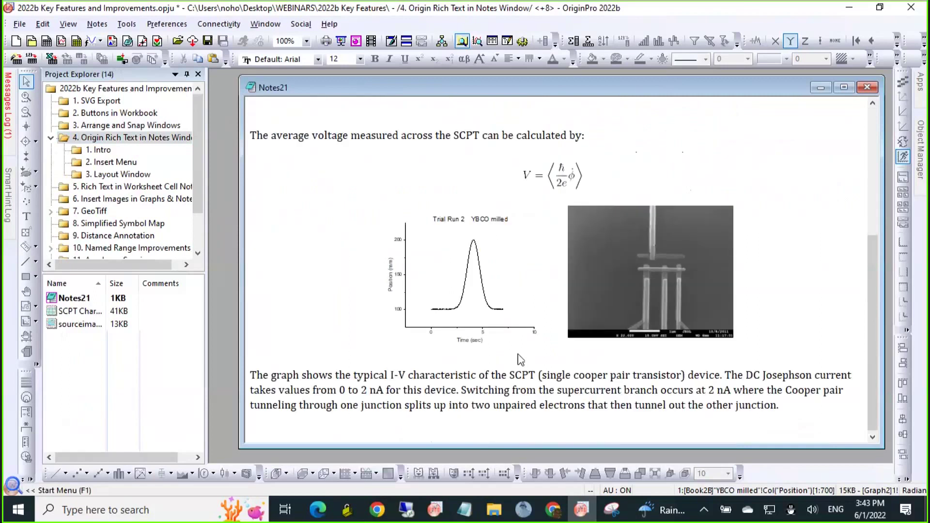
scroll(521, 360, up, 6)
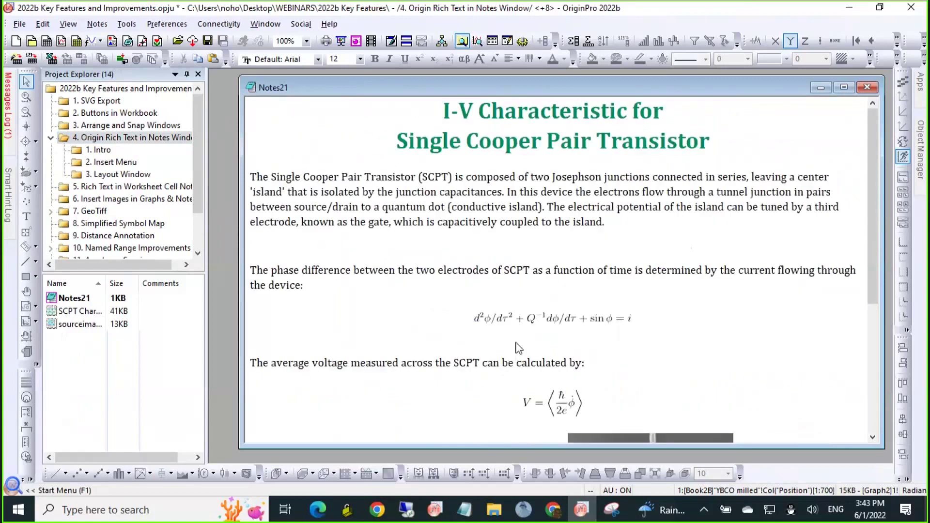
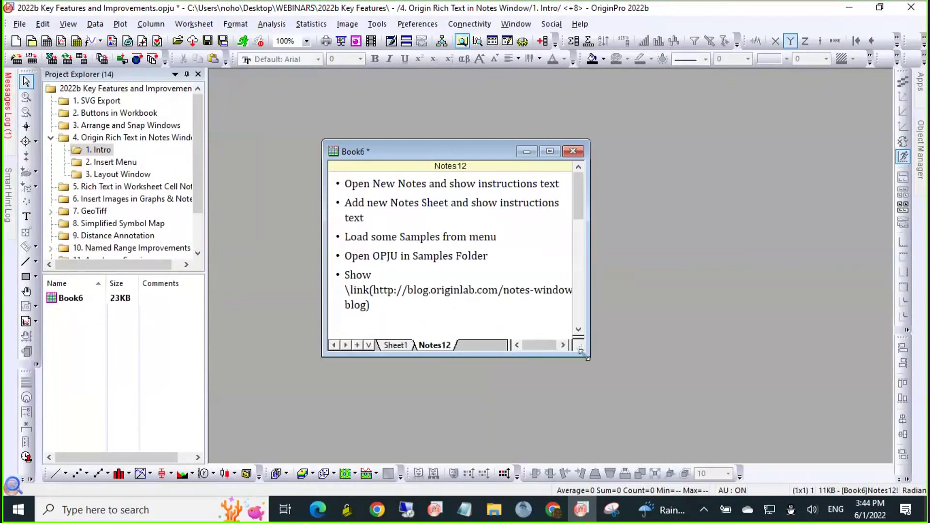
- Enlarge the Book6 workbook in the 1. Intro folder and open its embedded Notes12 sheet in its own window
drag(583, 353, 816, 427)
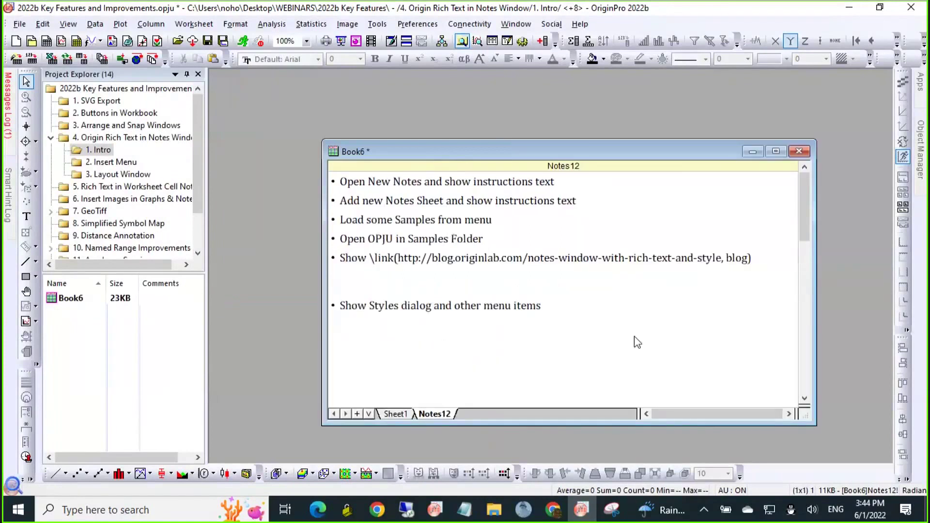
double_click(454, 344)
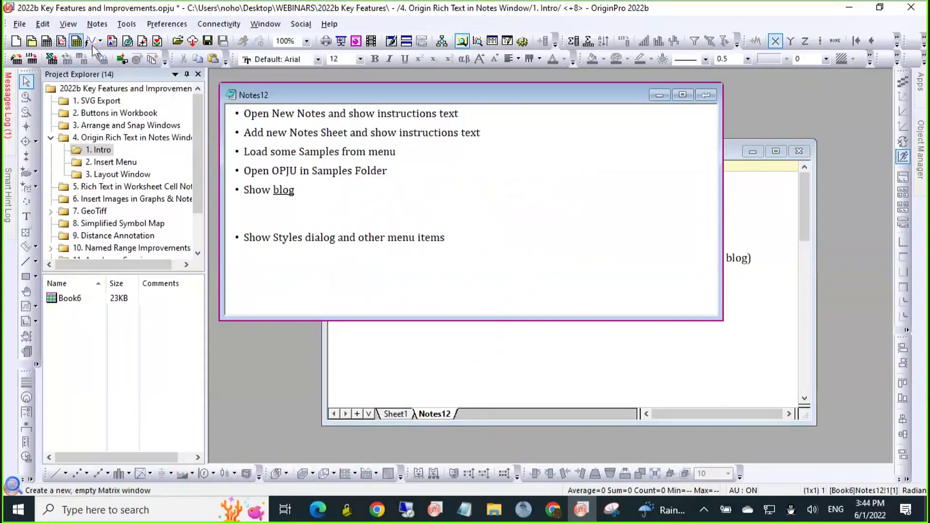
- Create a new notes window in the 1. Intro folder and enter the line "This is my heading" followed by a blank line
click(149, 59)
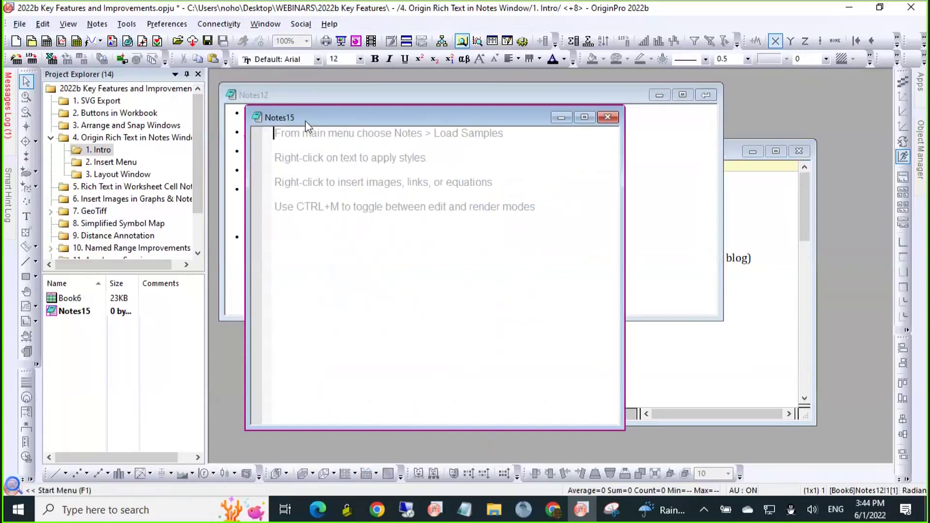
drag(311, 122, 330, 124)
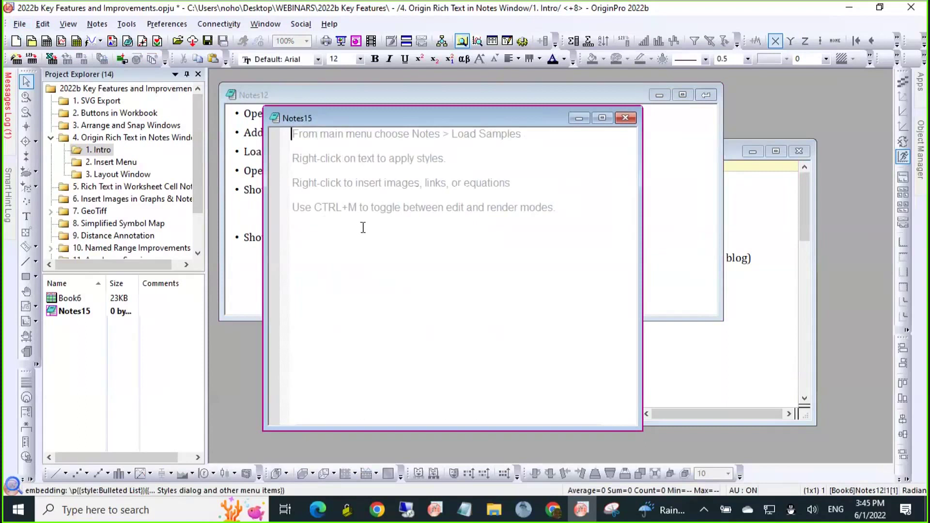
text(This is )
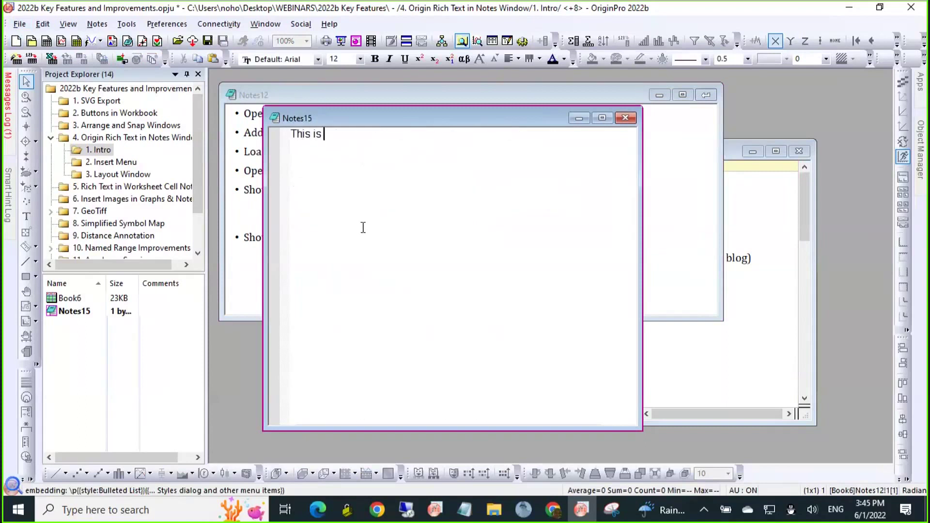
text(my heading)
key(Return)
key(Return)
- Add the paragraph "This is my paragaph text with some long lines of text" below the heading line
text(This is my p)
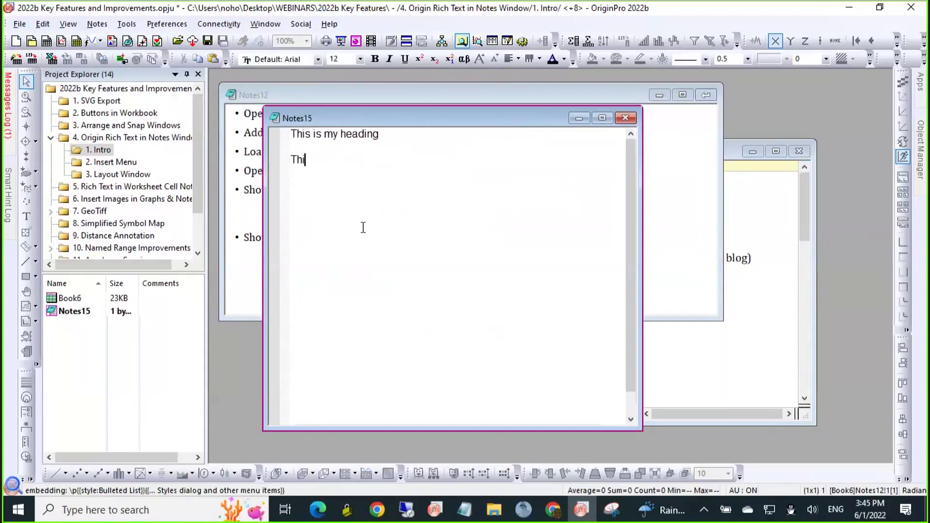
text(aragap)
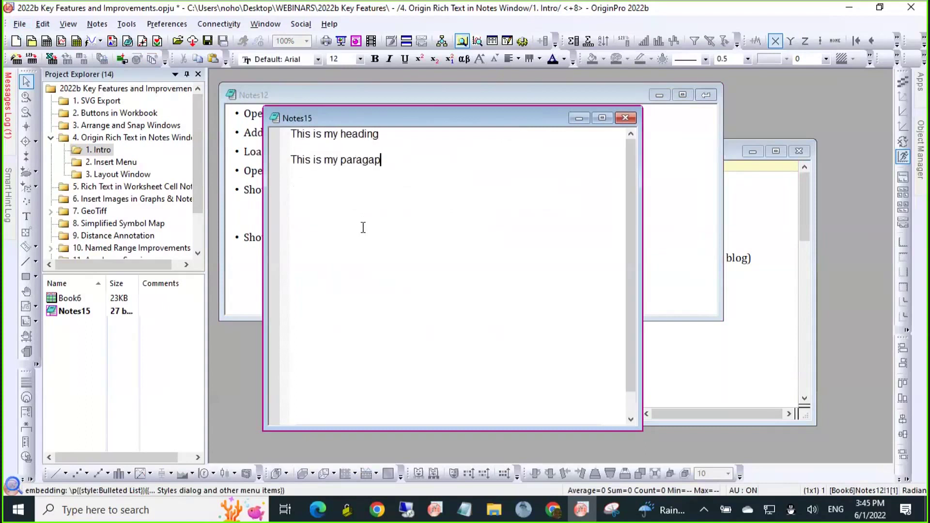
text(h text with some lo)
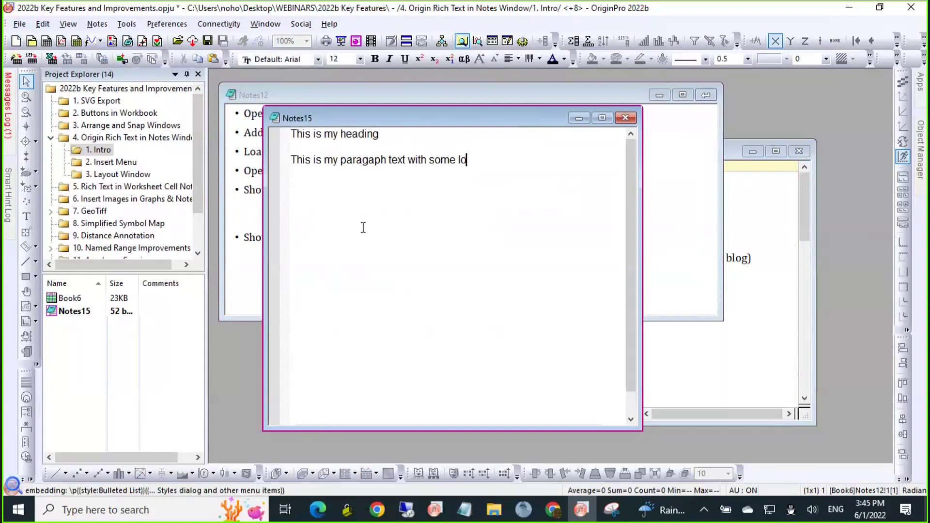
text(ng lines of text)
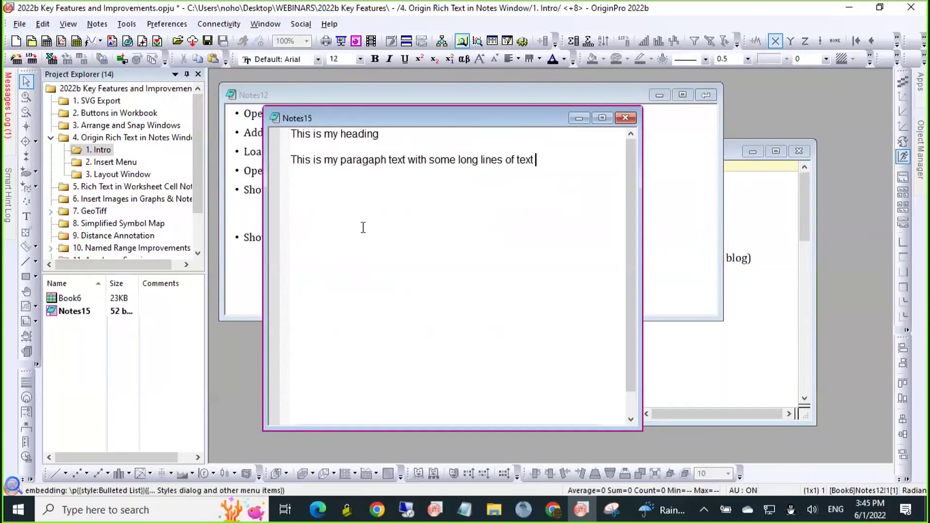
key(Return)
- Apply the Heading1 paragraph style to the heading line and the Body Text style to the paragraph
right_click(349, 136)
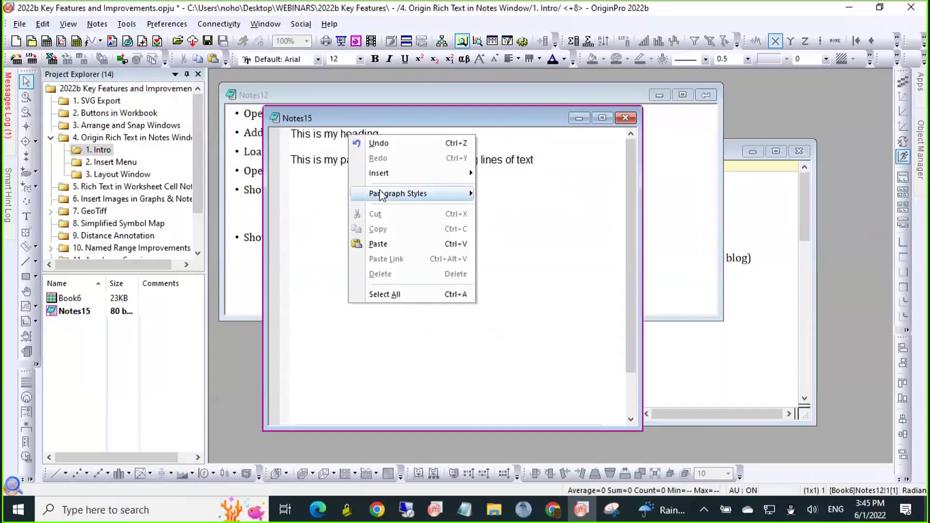
mouse_move(384, 196)
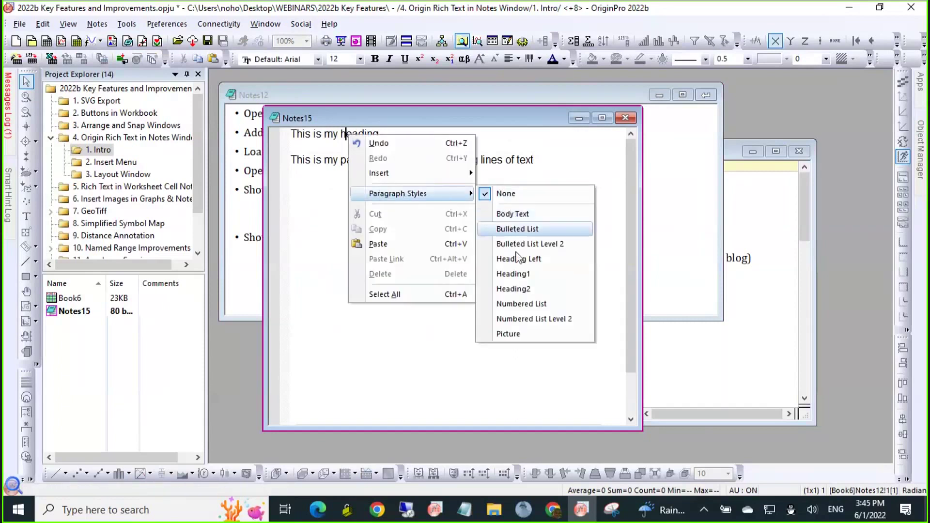
click(515, 275)
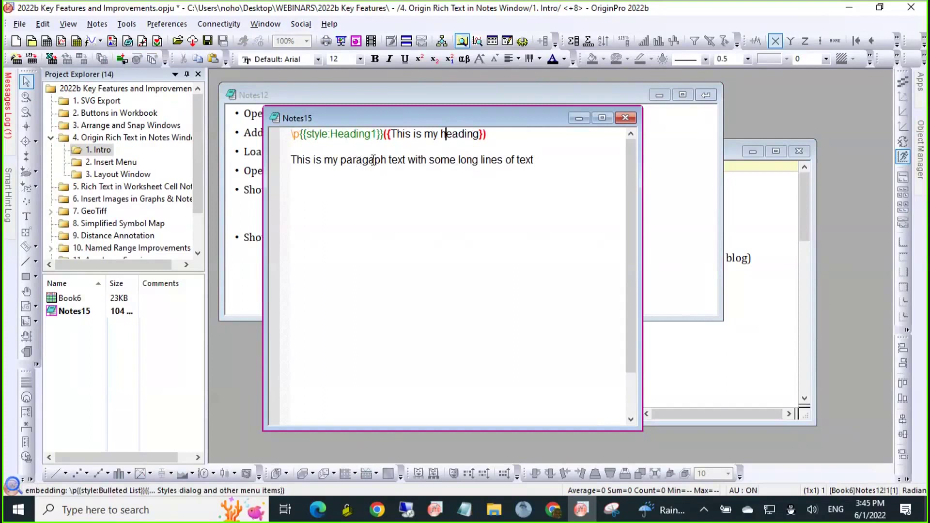
right_click(374, 160)
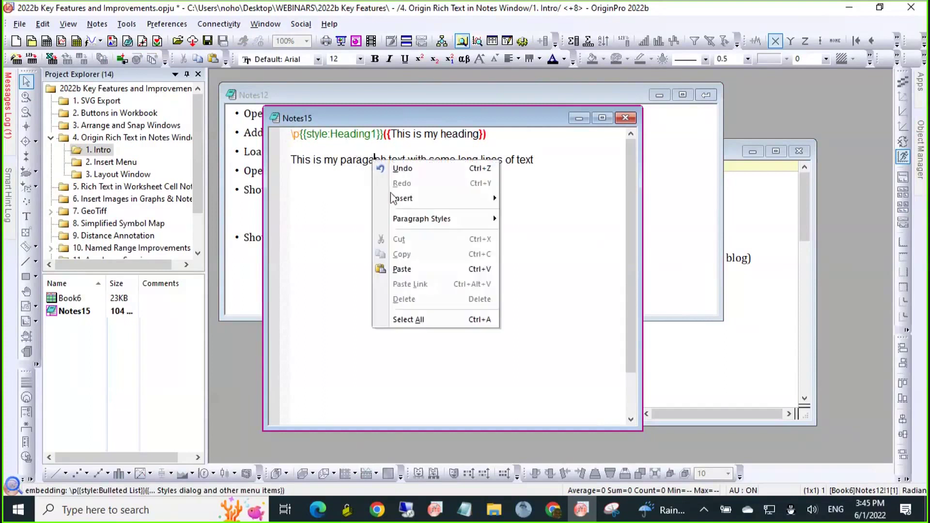
mouse_move(399, 222)
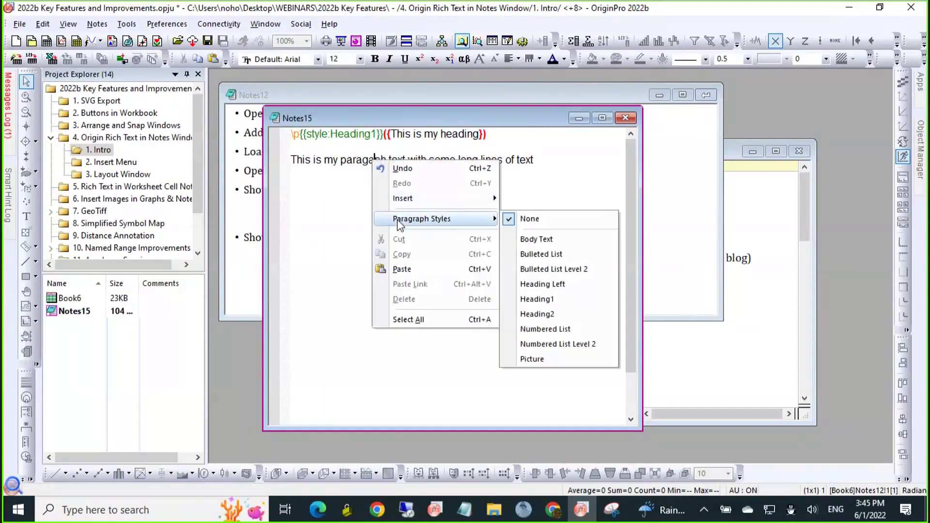
click(536, 239)
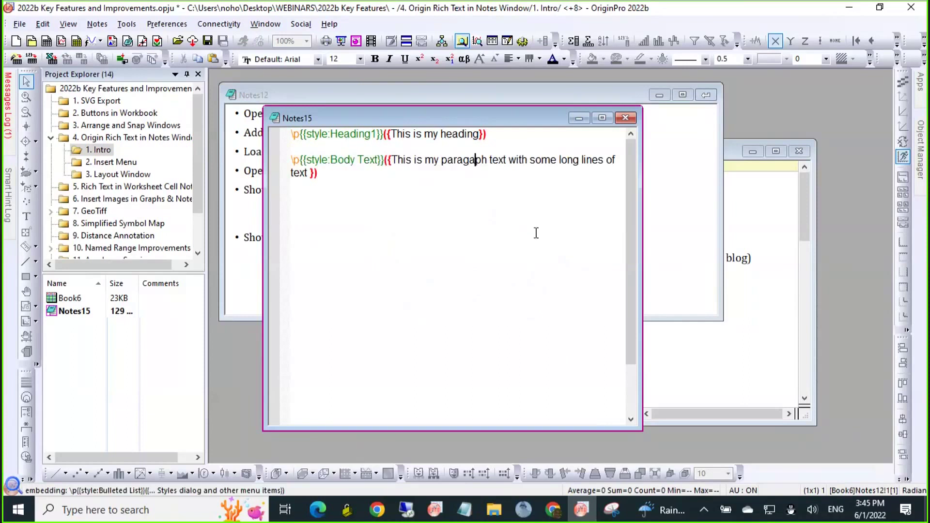
- Toggle Notes15 between render mode and raw text to compare the styled output, ending in render mode
right_click(508, 122)
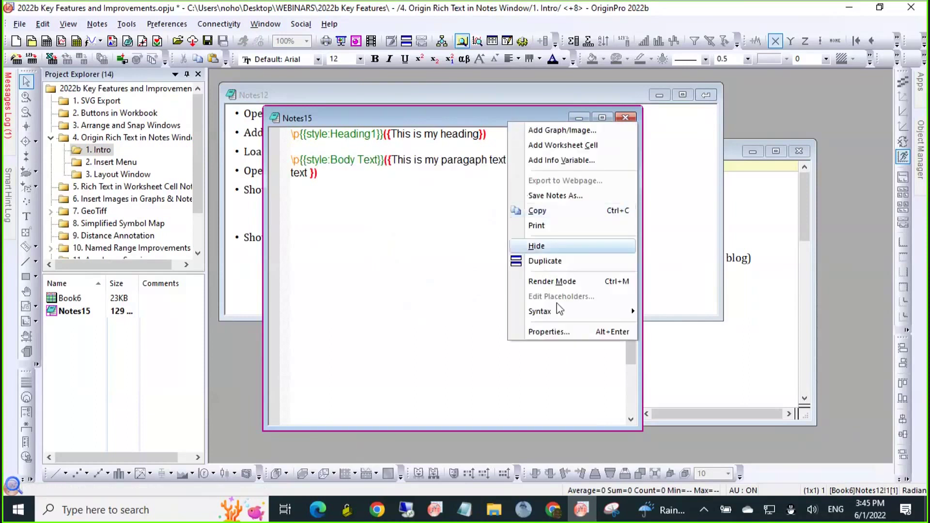
click(437, 287)
key(Escape)
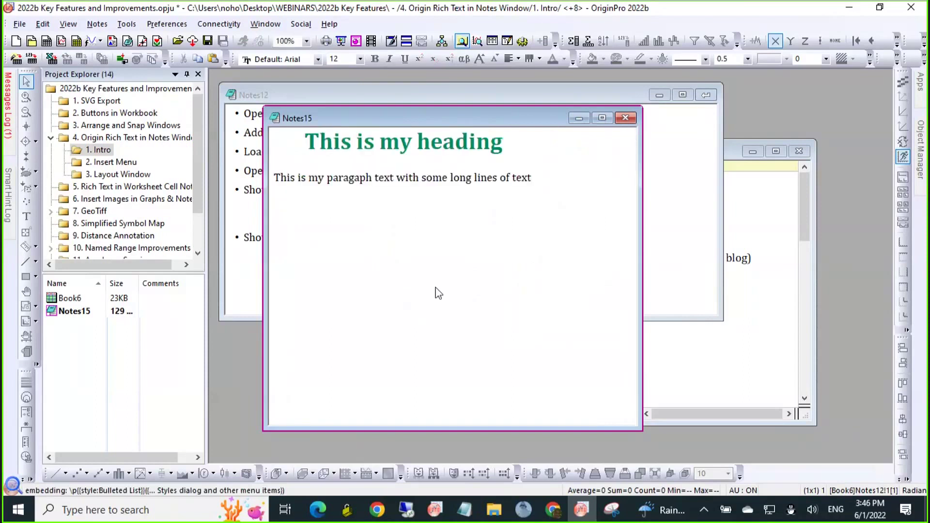
key(Escape)
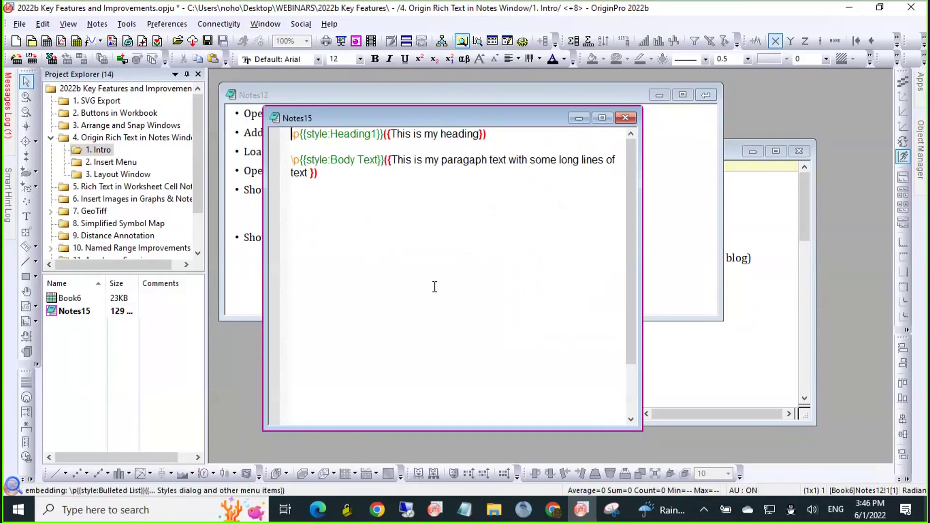
key(Escape)
key(Escape)
key(Escape)
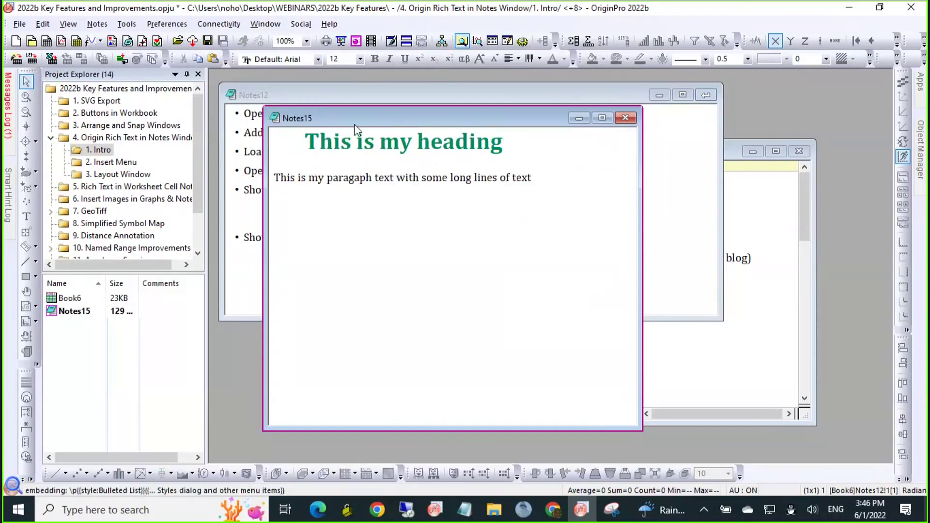
- Replace the content of Notes15 with the Built-in Styles.txt sample and enlarge the window
click(95, 27)
mouse_move(145, 42)
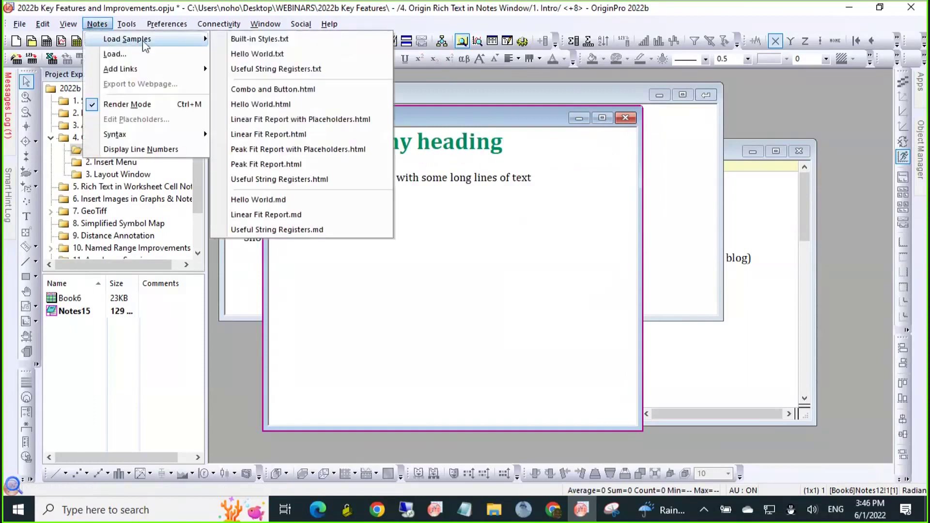
click(237, 39)
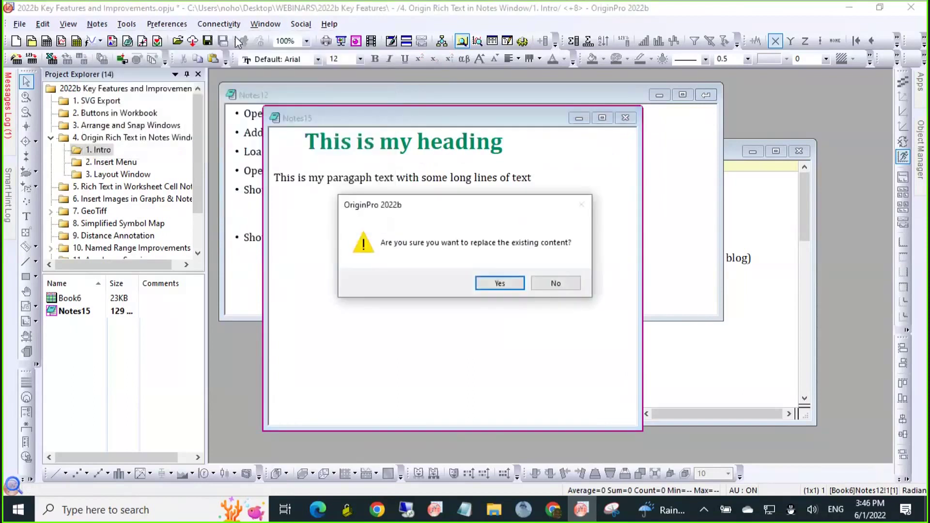
click(490, 281)
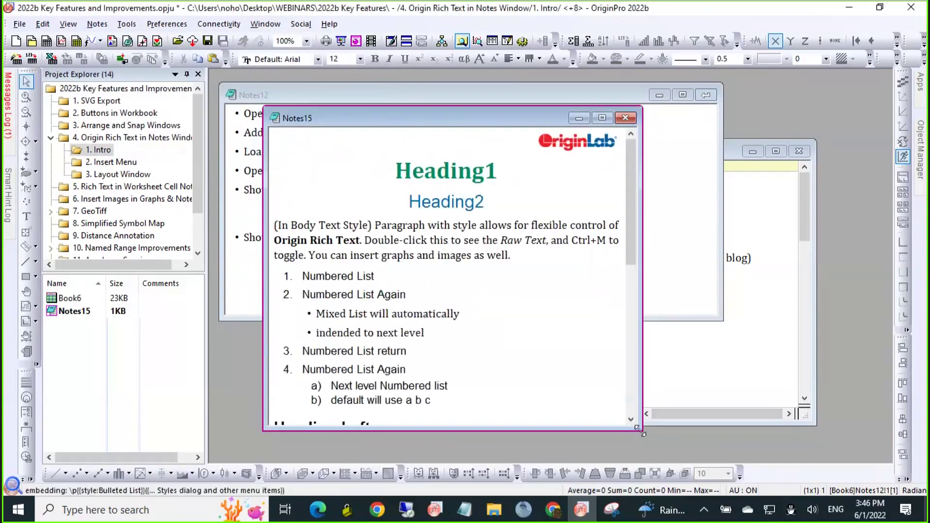
drag(639, 431, 703, 442)
- Examine the rendered styles sample and its raw rich text markup, and return Notes15 to render mode
drag(689, 211, 709, 244)
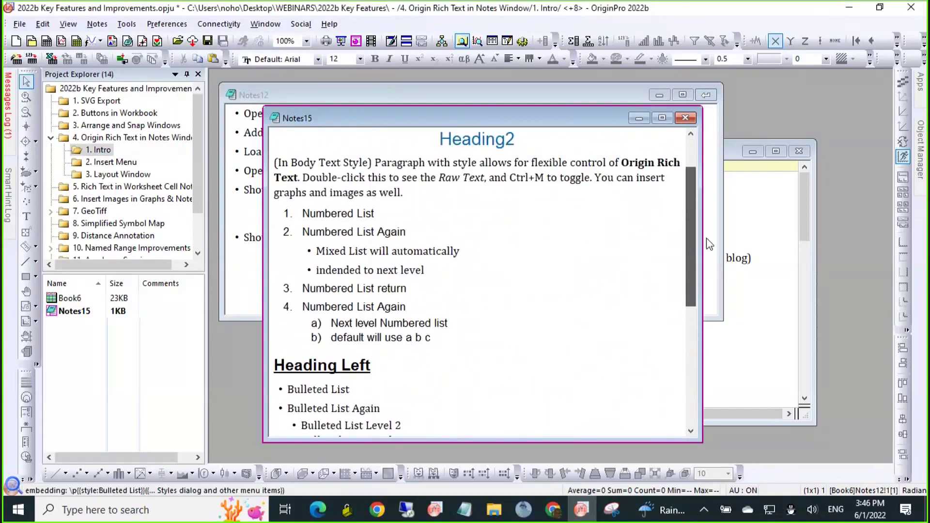
double_click(460, 242)
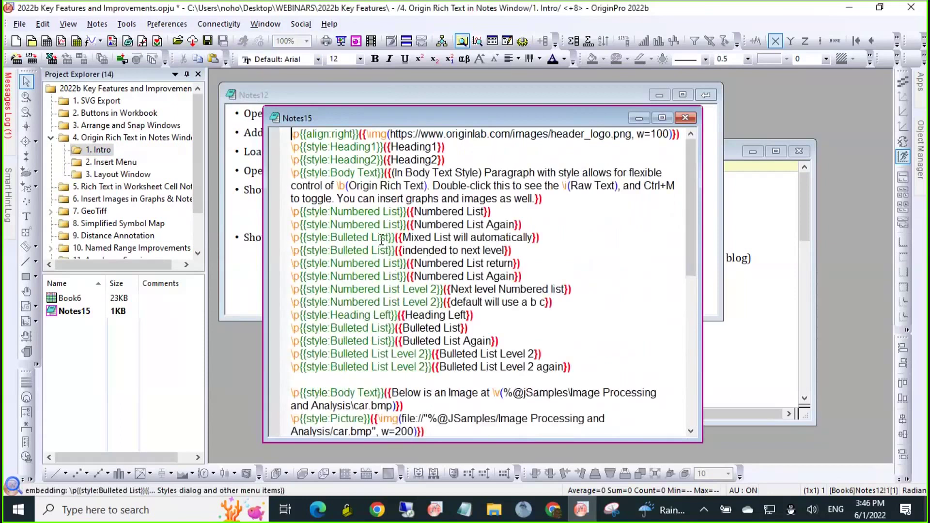
scroll(407, 337, down, 3)
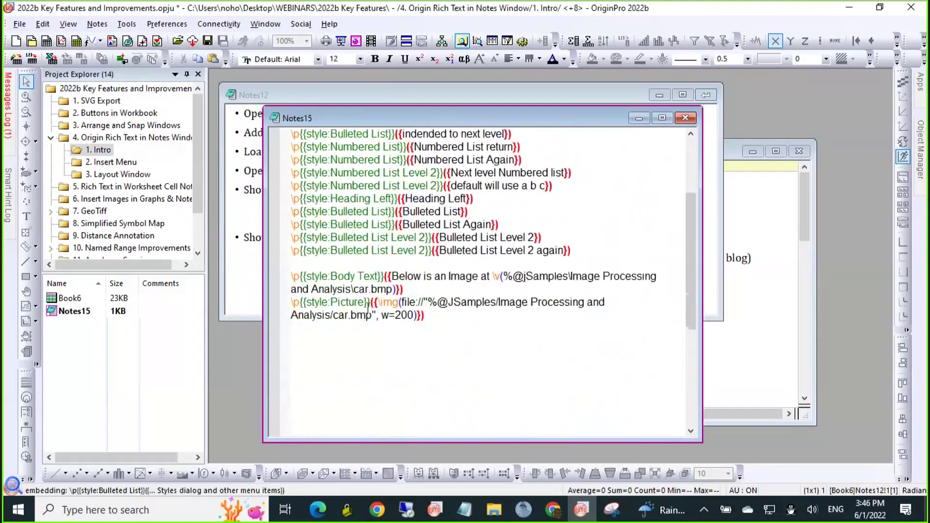
scroll(368, 305, up, 3)
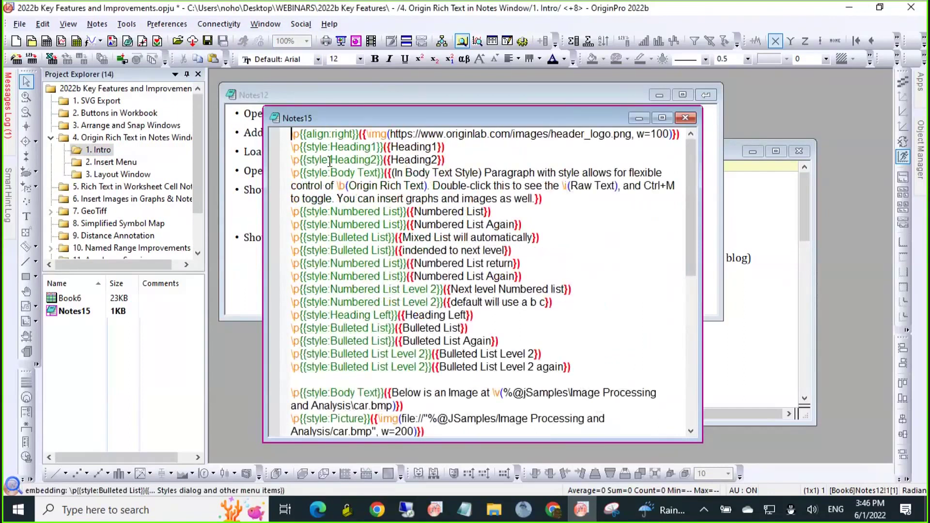
key(ctrl+m)
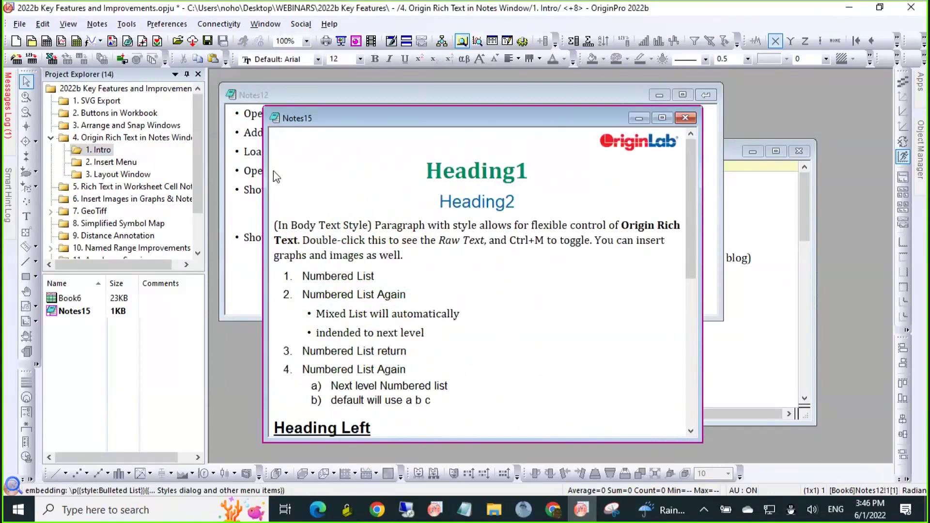
- Open the 2. Insert Menu folder and reposition the Notes19 and Graph7 windows, bringing the graph in front of the notes
click(130, 165)
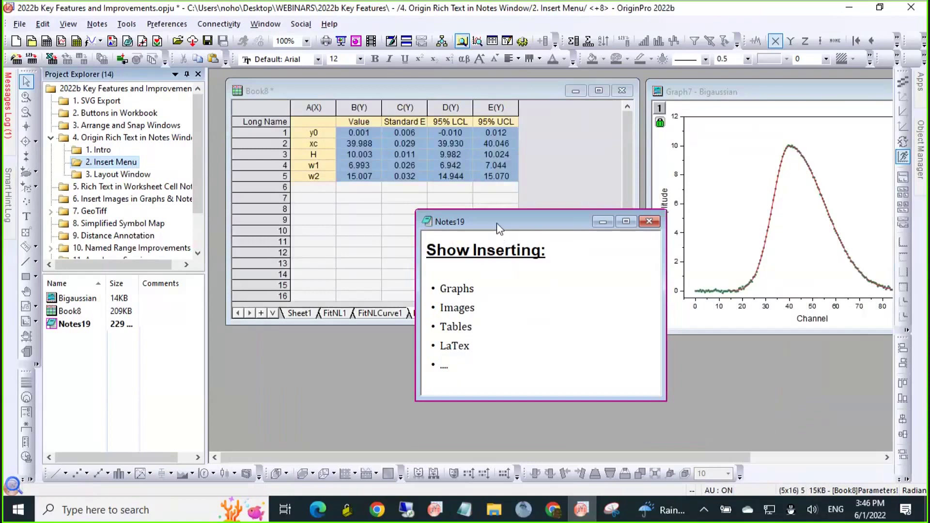
drag(496, 223, 509, 147)
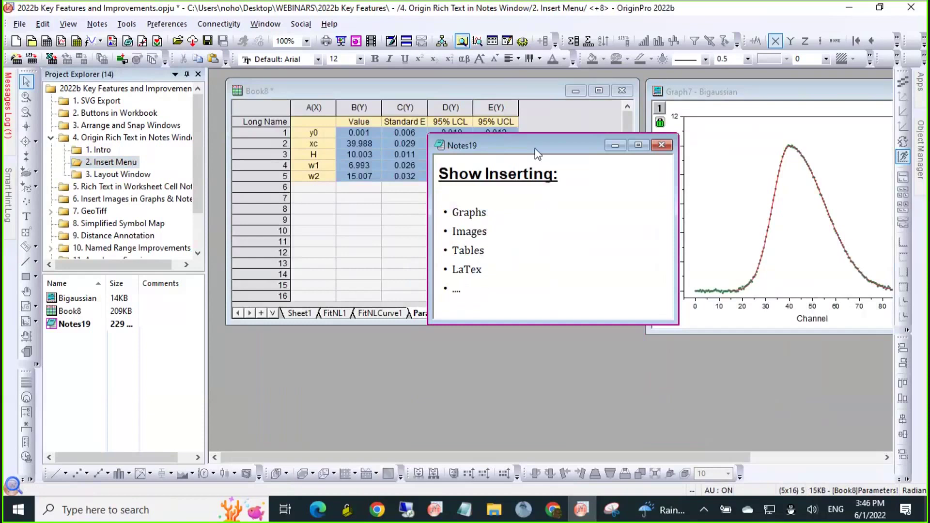
drag(534, 148, 606, 259)
click(699, 93)
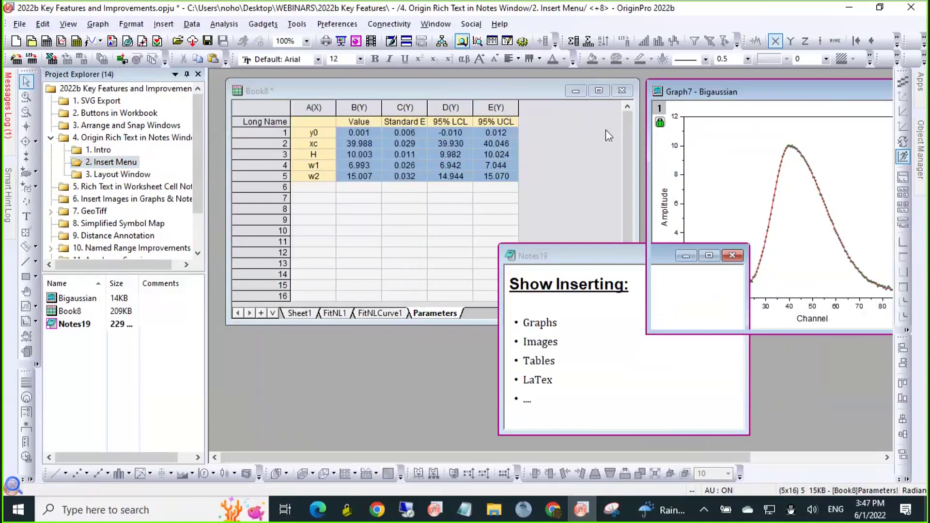
drag(699, 93, 587, 141)
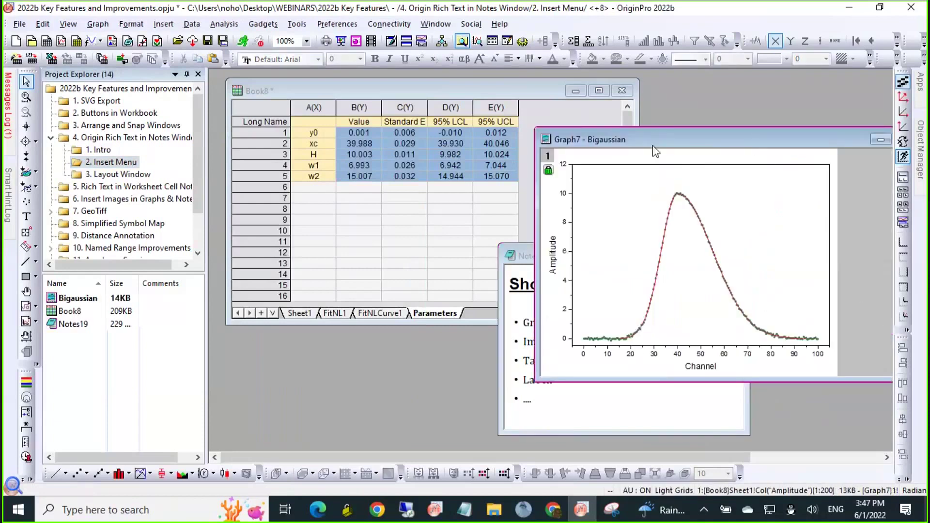
drag(653, 147, 671, 107)
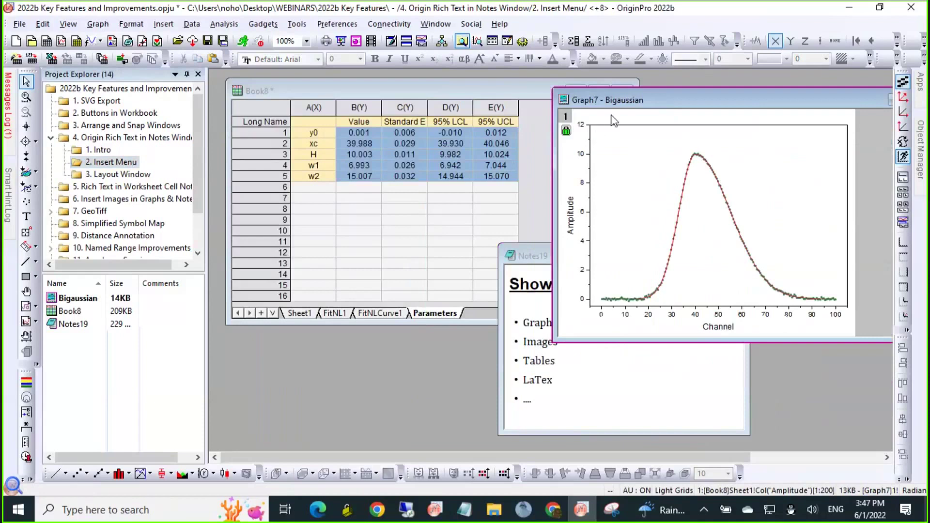
- Bring Book8 to the front and look at its FitNL1 and Parameters sheets
click(535, 162)
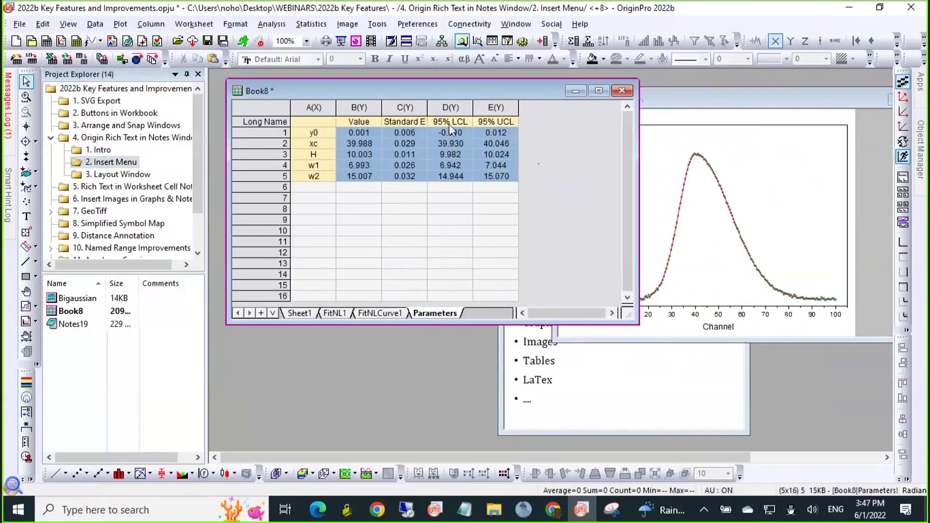
click(332, 313)
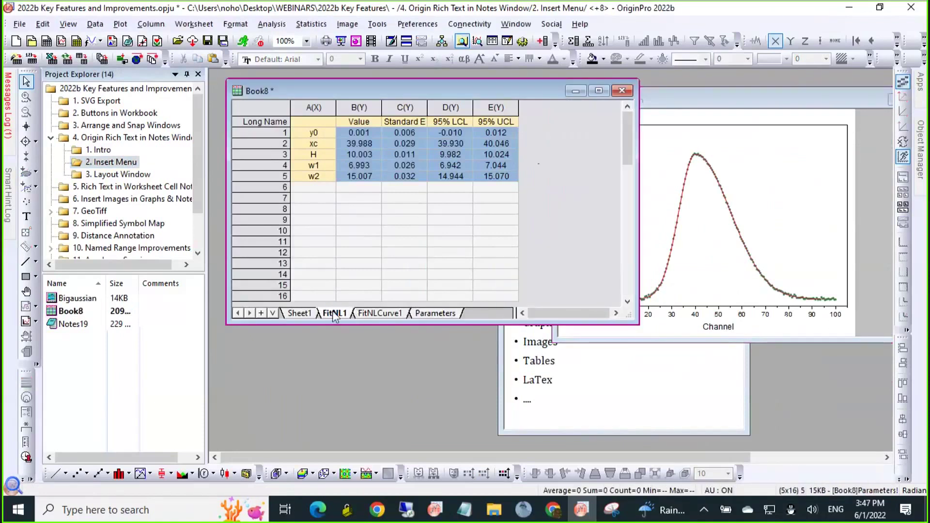
click(417, 314)
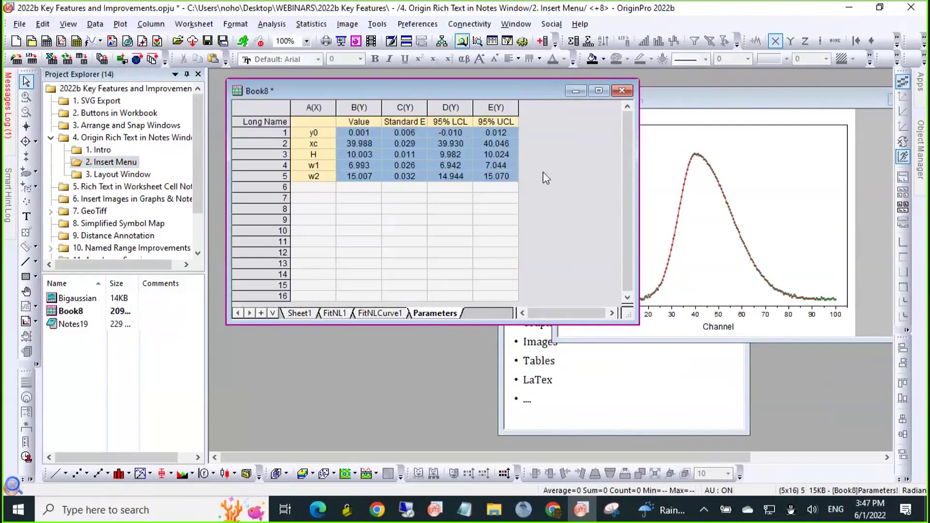
- Create a new notes window in the 2. Insert Menu folder and place it over the lower part of Book8
click(127, 41)
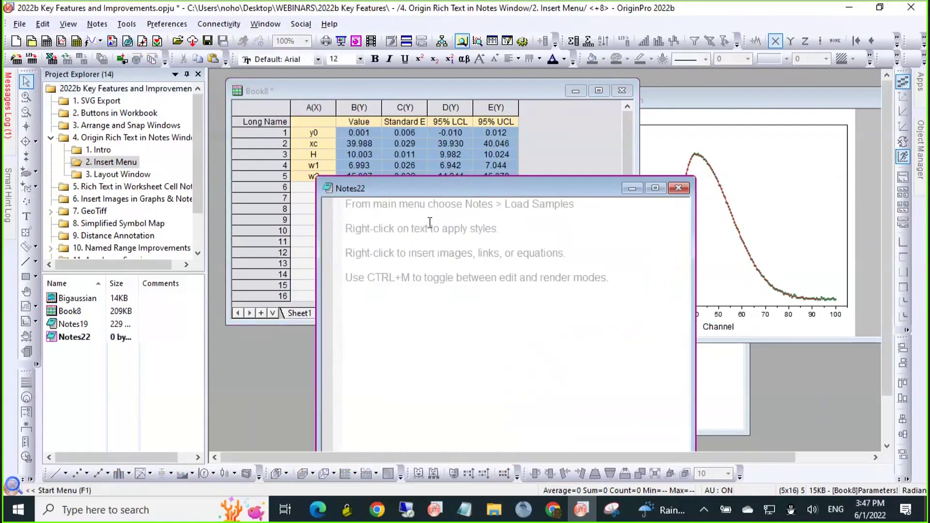
drag(393, 184, 361, 175)
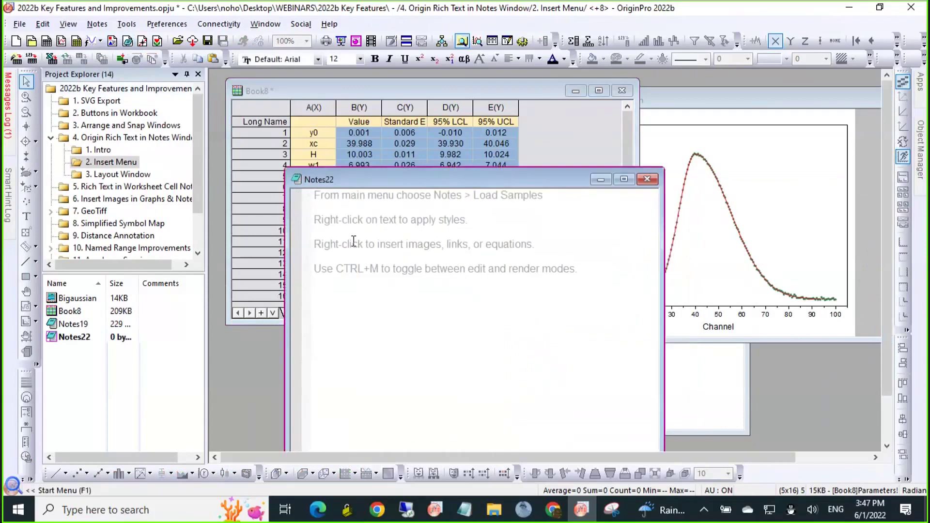
- Bring Graph7 to the front, insert it as a graph image into the new notes window Notes22, and render the note
right_click(353, 241)
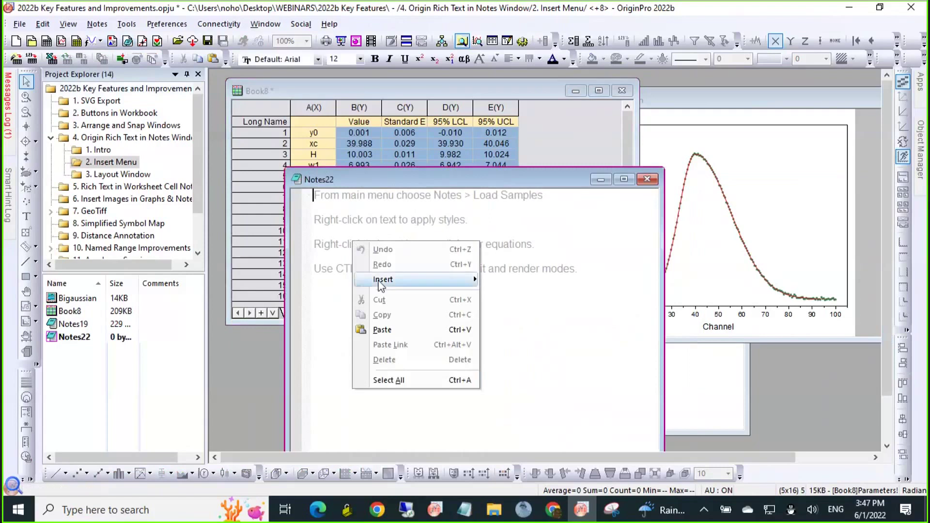
mouse_move(387, 283)
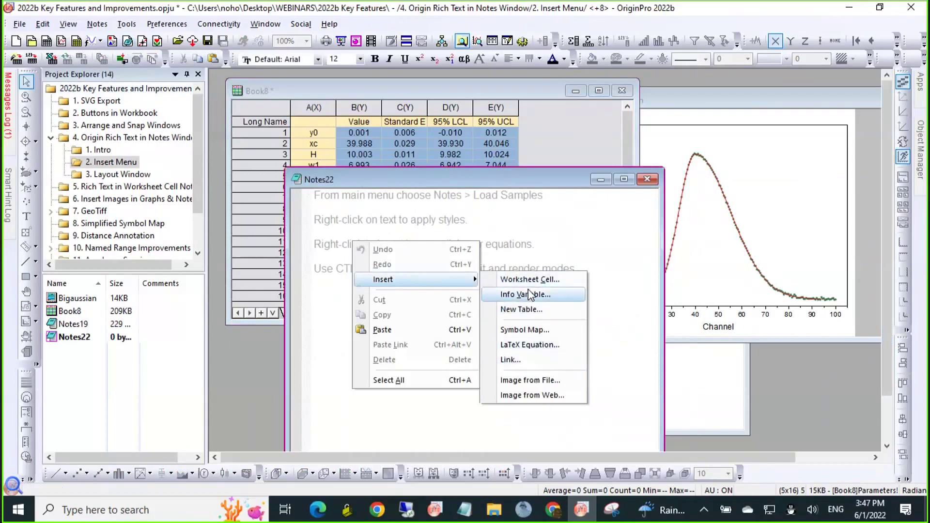
click(691, 95)
click(323, 213)
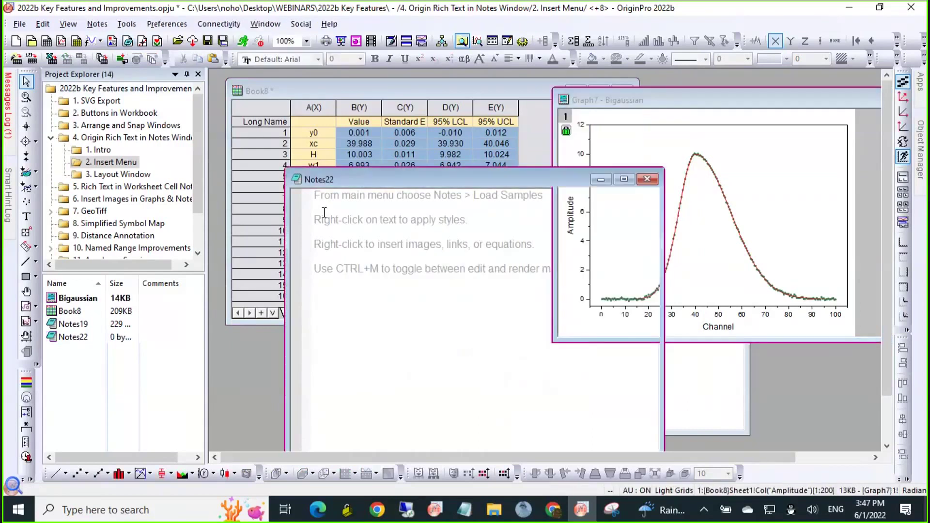
right_click(323, 213)
mouse_move(372, 256)
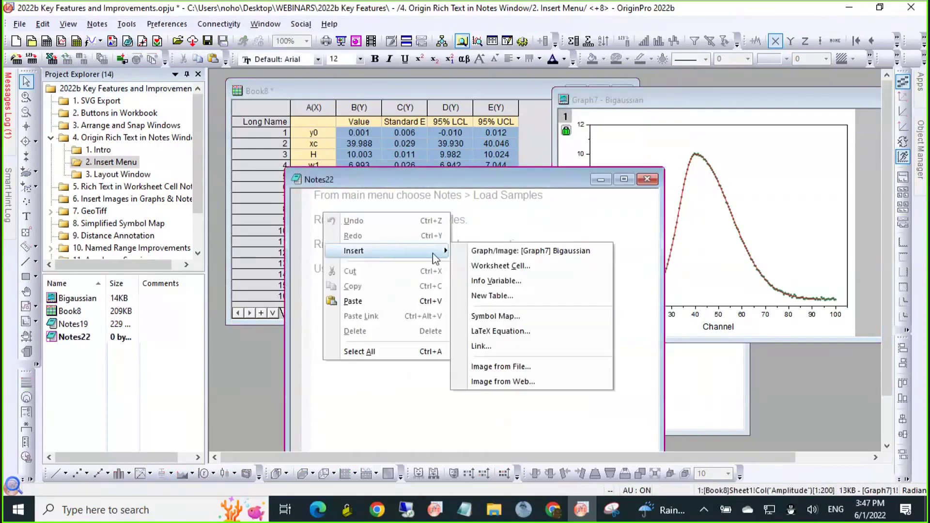
click(486, 255)
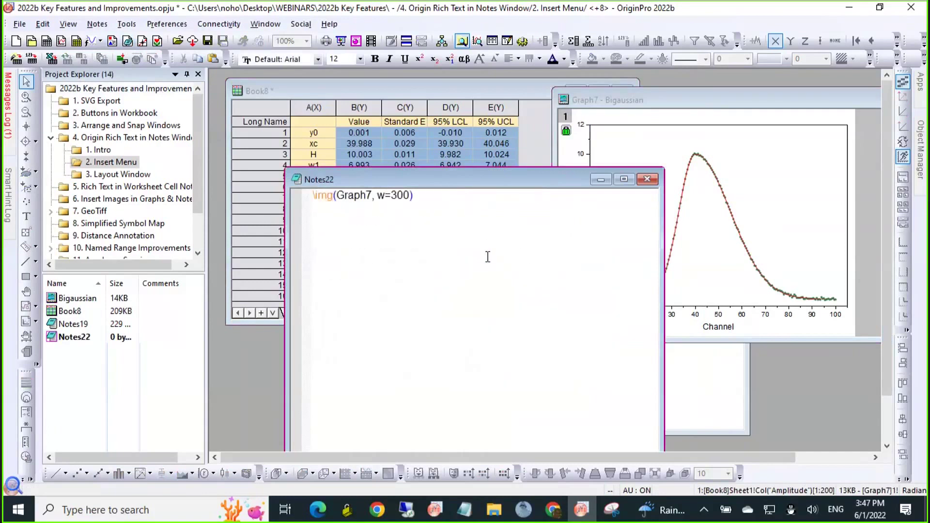
key(ctrl+m)
- Below the Graph7 image, start a LaTeX equation in Notes22 and load the Bigaussian formula from the Peak Functions category
click(373, 210)
click(373, 208)
key(Return)
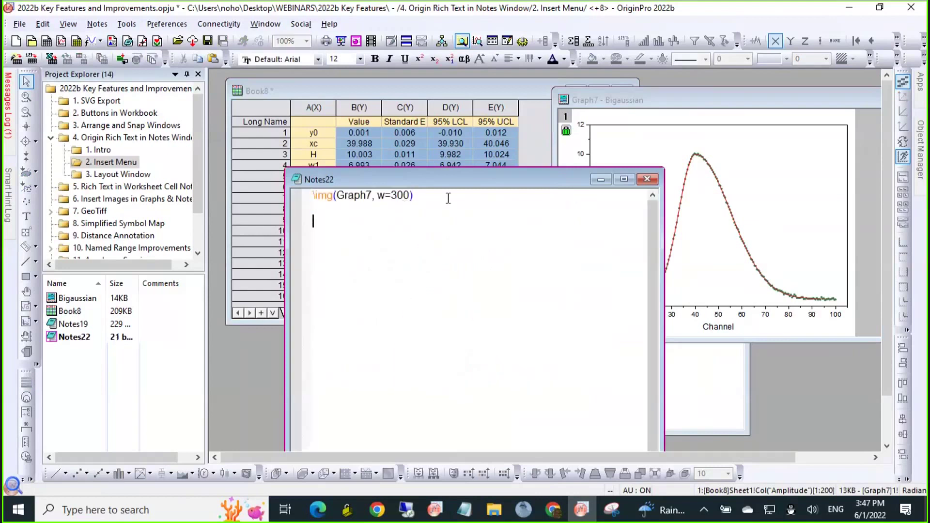
right_click(339, 225)
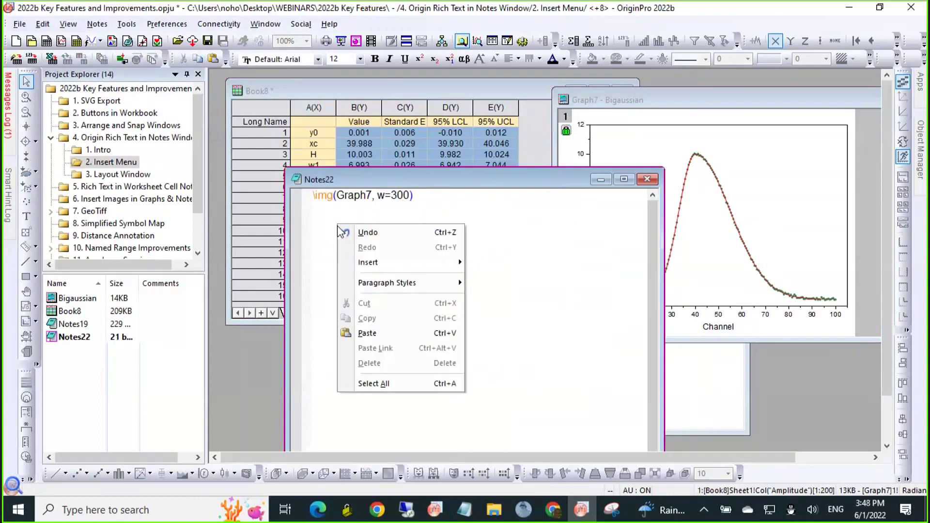
mouse_move(377, 264)
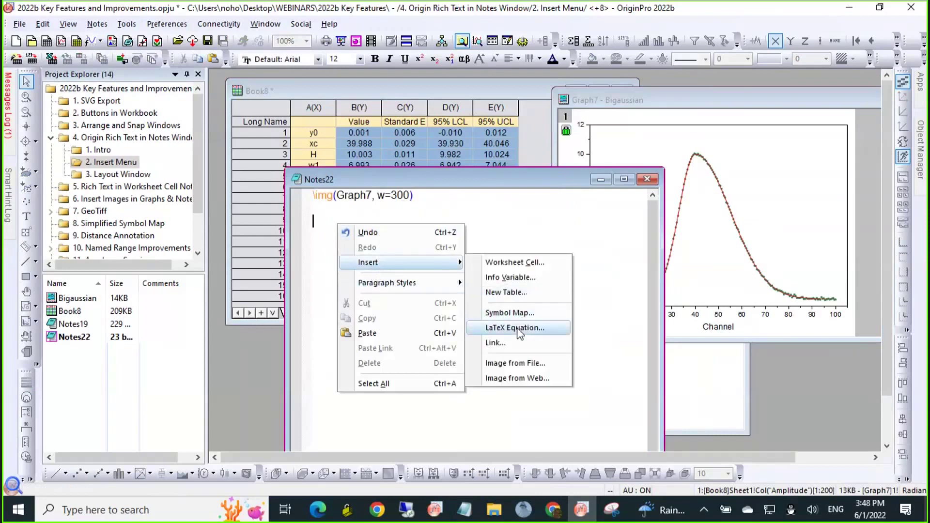
click(518, 330)
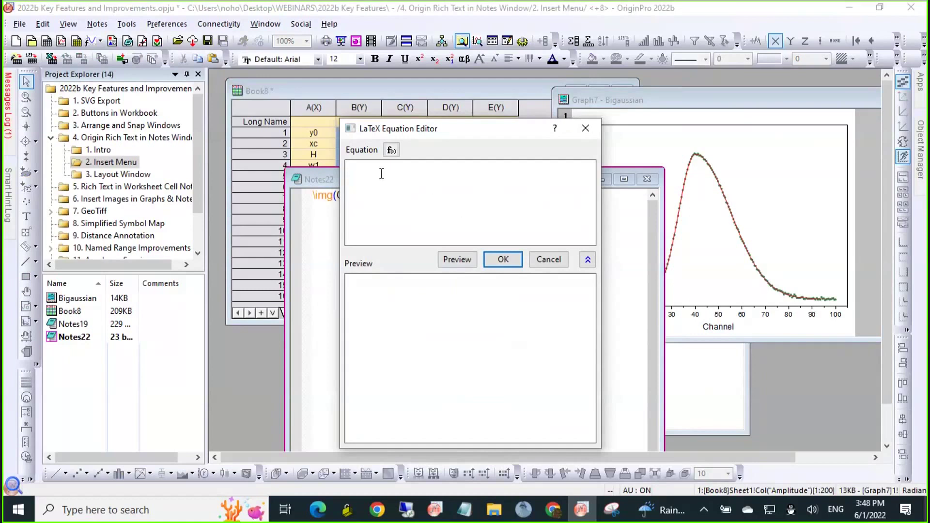
click(391, 151)
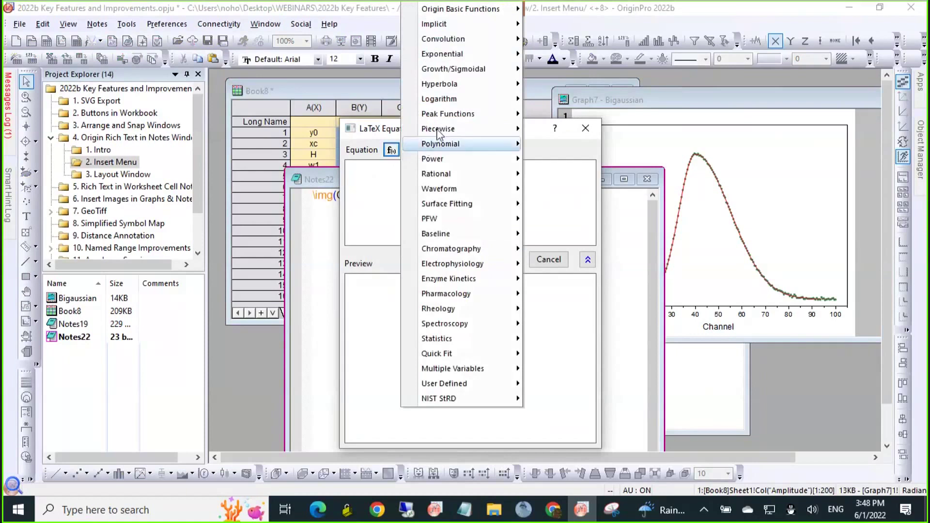
mouse_move(449, 117)
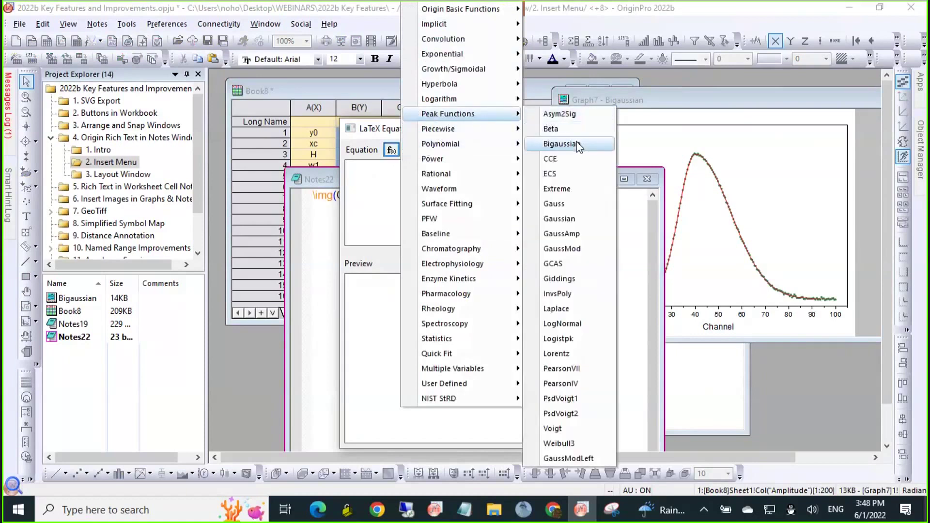
click(559, 144)
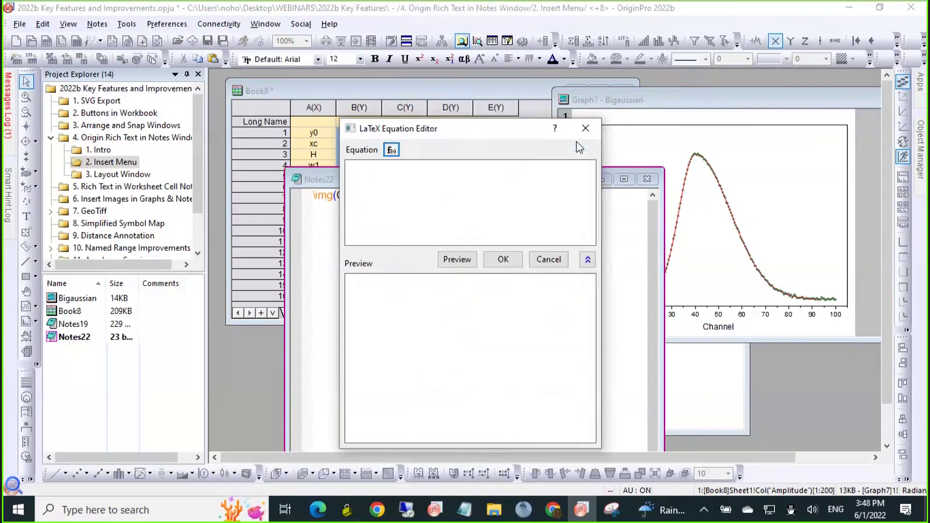
- Enlarge the LaTeX Equation Editor, preview the Bigaussian equation and insert it into Notes22
click(592, 256)
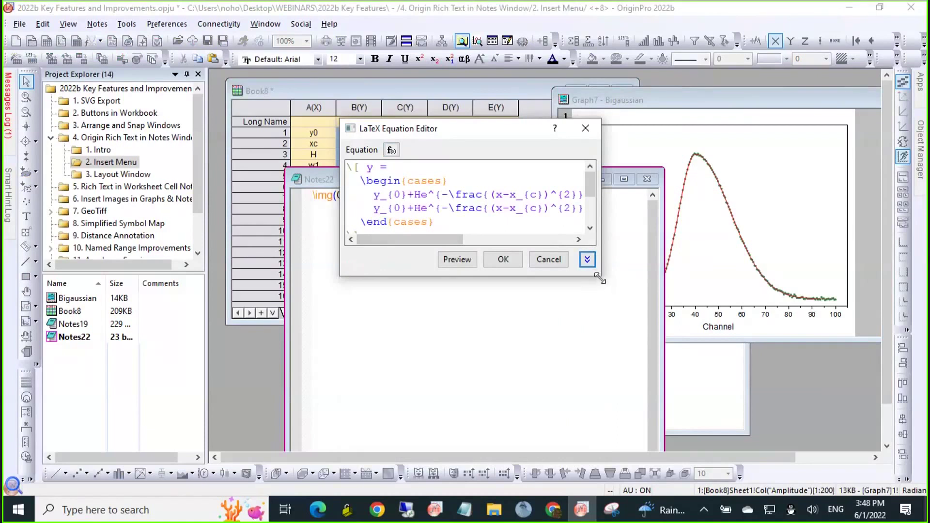
drag(599, 278, 655, 315)
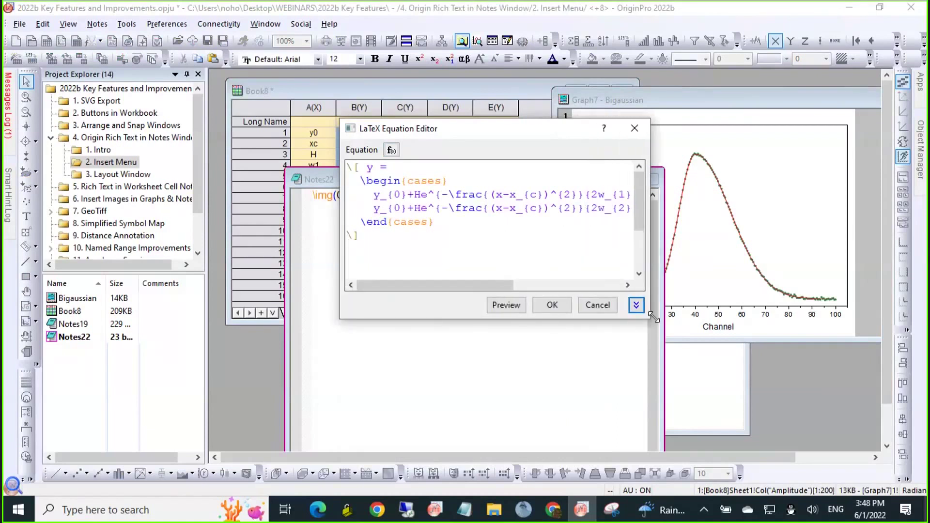
click(646, 305)
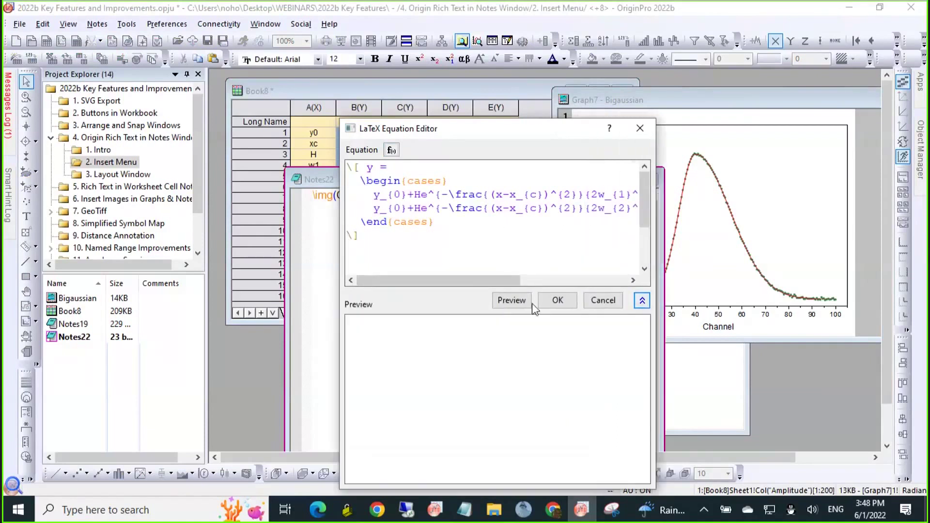
click(501, 300)
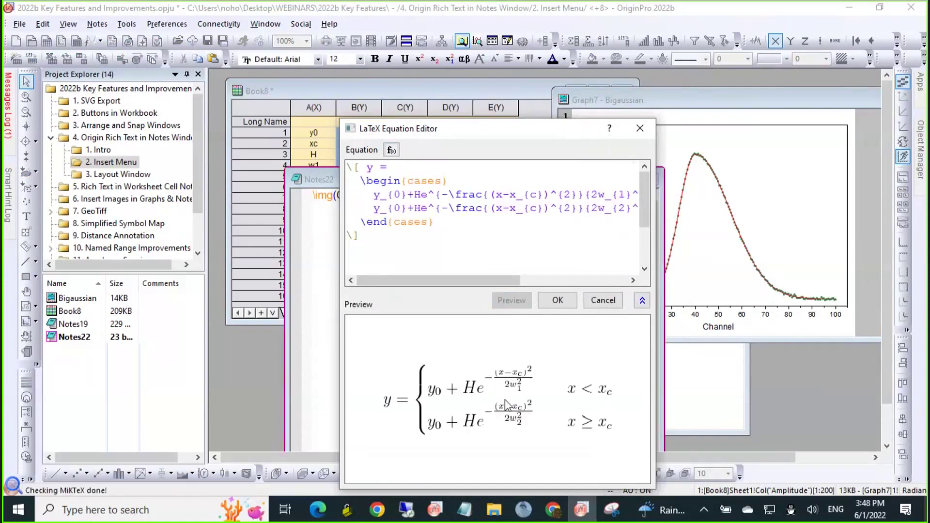
click(557, 300)
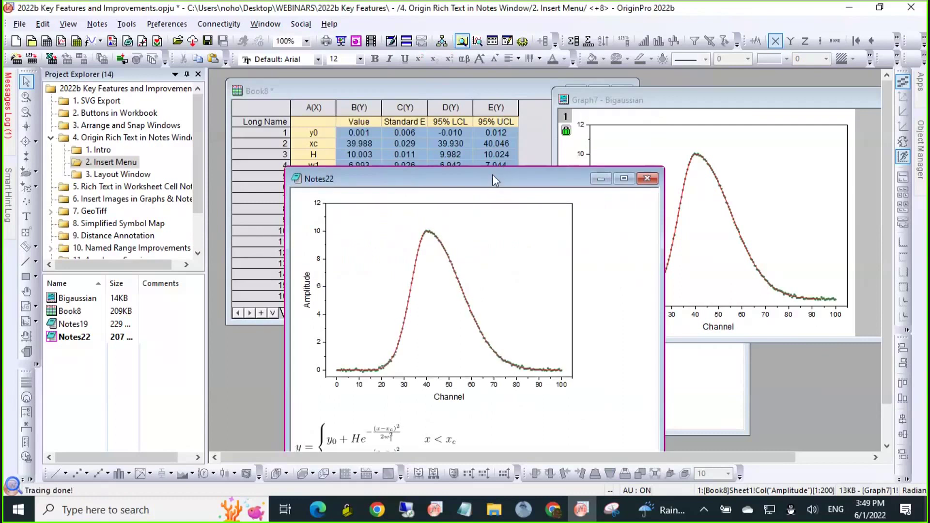
- Move Notes22 higher in the workspace and paste a copy of the Graph7 image line two lines below the equation markup
drag(493, 176, 504, 89)
click(507, 186)
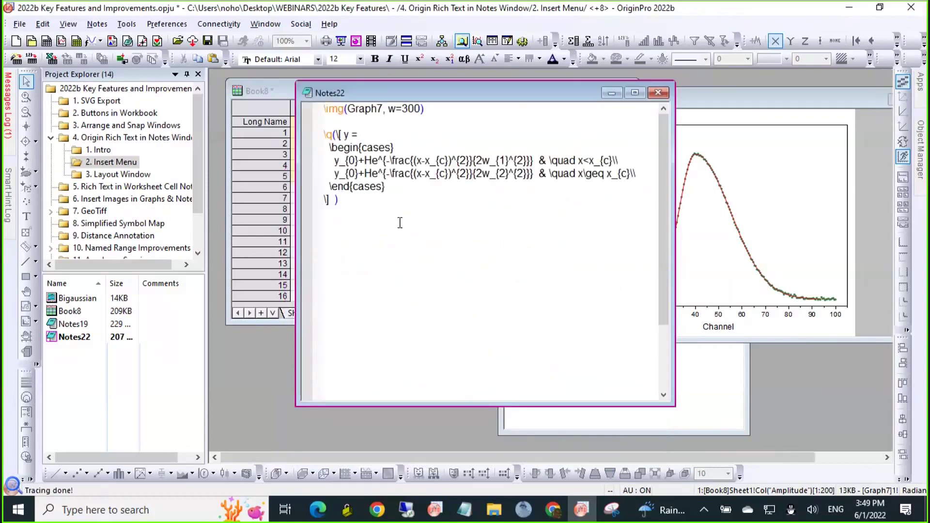
key(Return)
key(Return)
drag(450, 106, 244, 110)
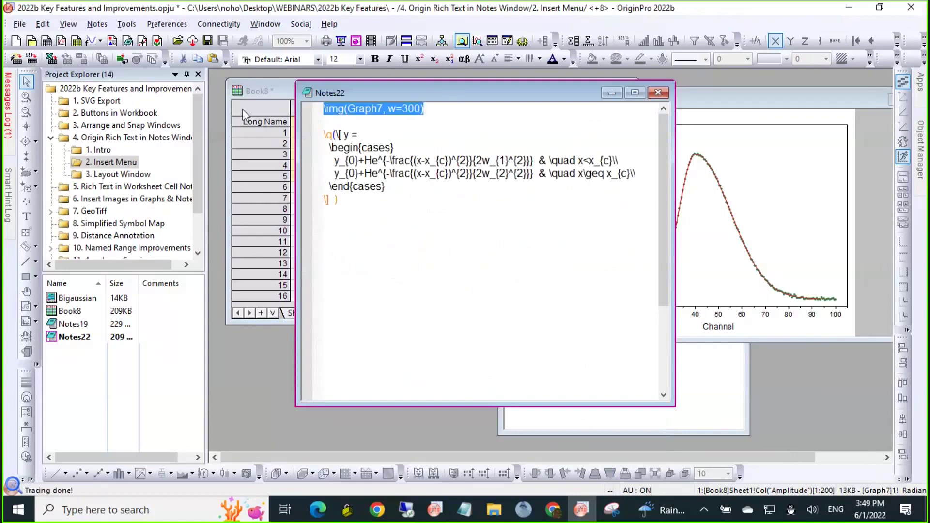
key(ctrl+c)
click(337, 257)
key(ctrl+v)
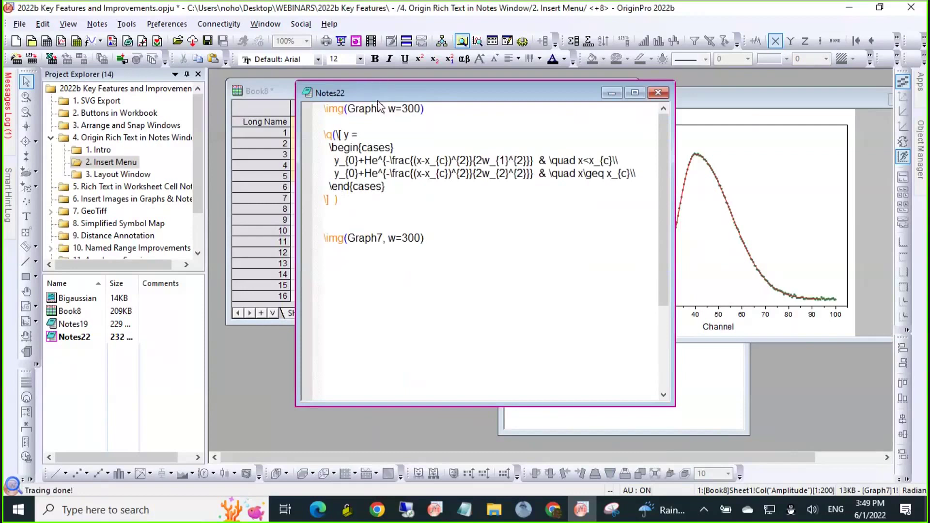
- Move Notes22 aside to reveal Book8, change the copied image reference to [book8]Parameters, and render the note to check the table
drag(378, 99, 513, 118)
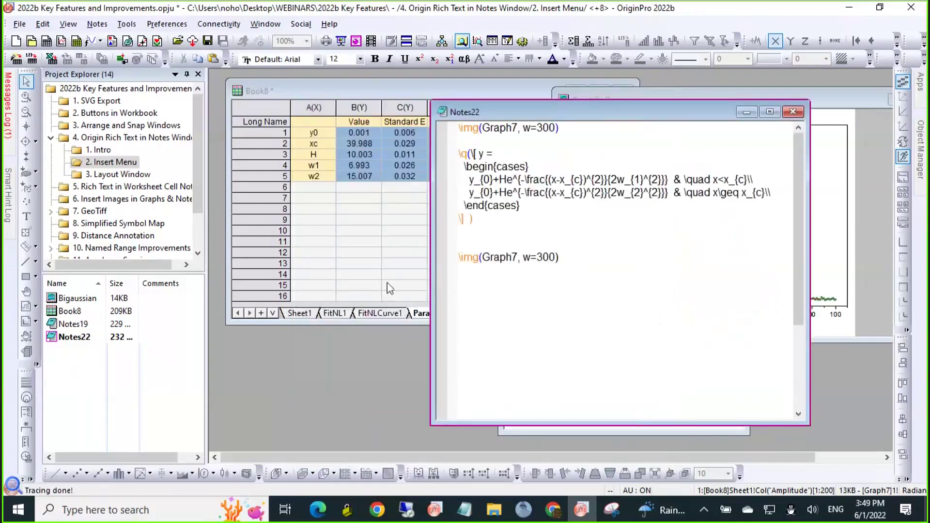
click(517, 258)
key(BackSpace)
key(BackSpace)
key(BackSpace)
key(BackSpace)
key(BackSpace)
key(BackSpace)
text([book8])
text(])
text(Parameters)
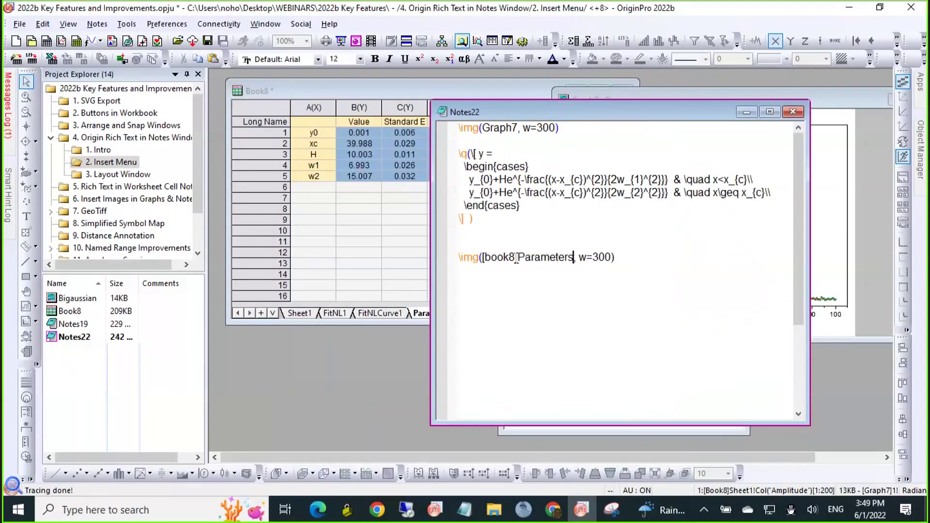
key(ctrl+m)
scroll(516, 258, down, 3)
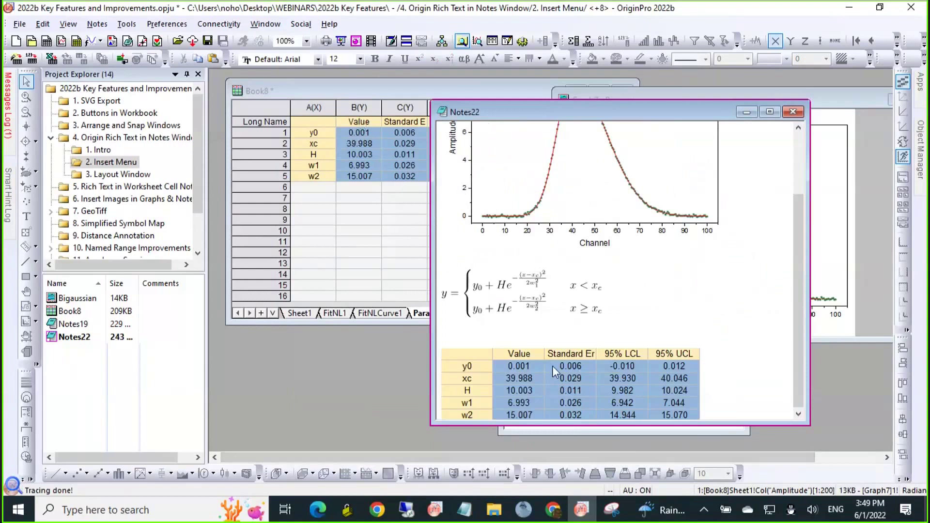
- Insert the image file Benzene.png below the Parameters table line in Notes22, and render the note to review its contents
double_click(739, 374)
click(672, 263)
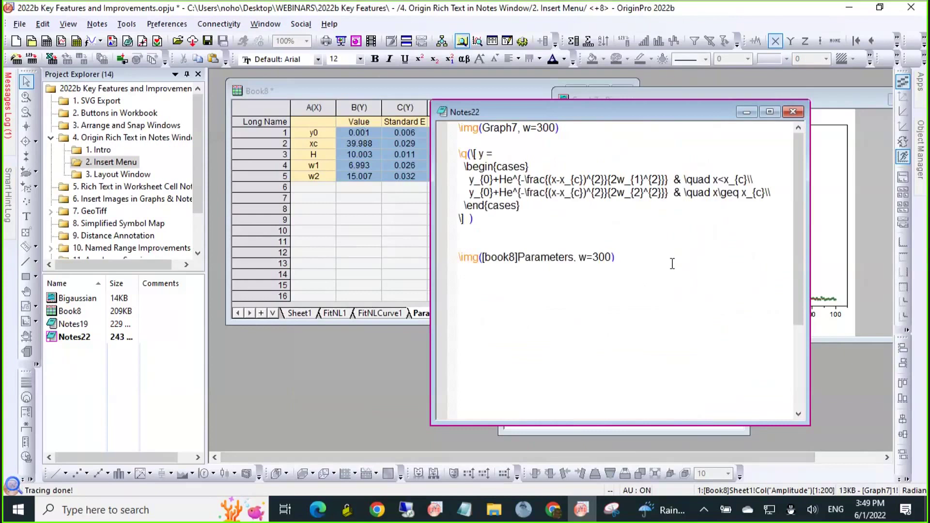
key(Return)
right_click(547, 293)
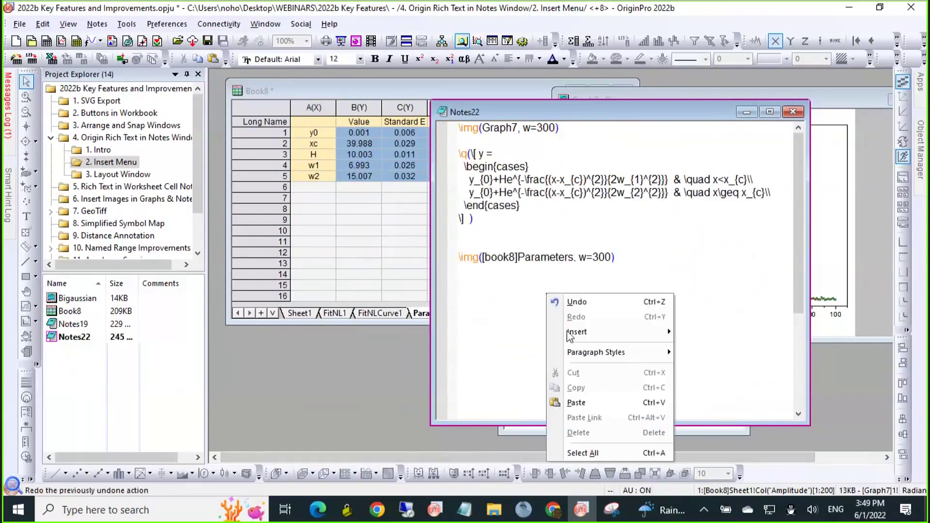
mouse_move(605, 332)
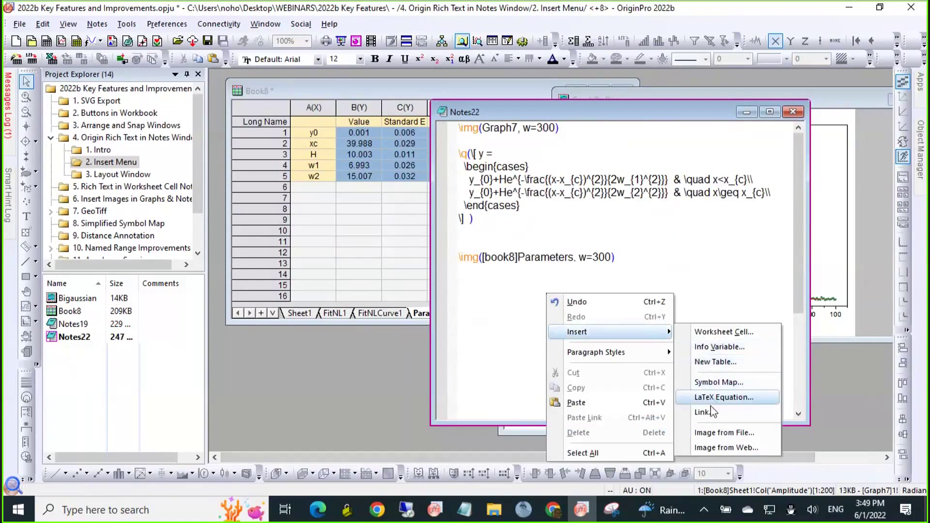
click(730, 437)
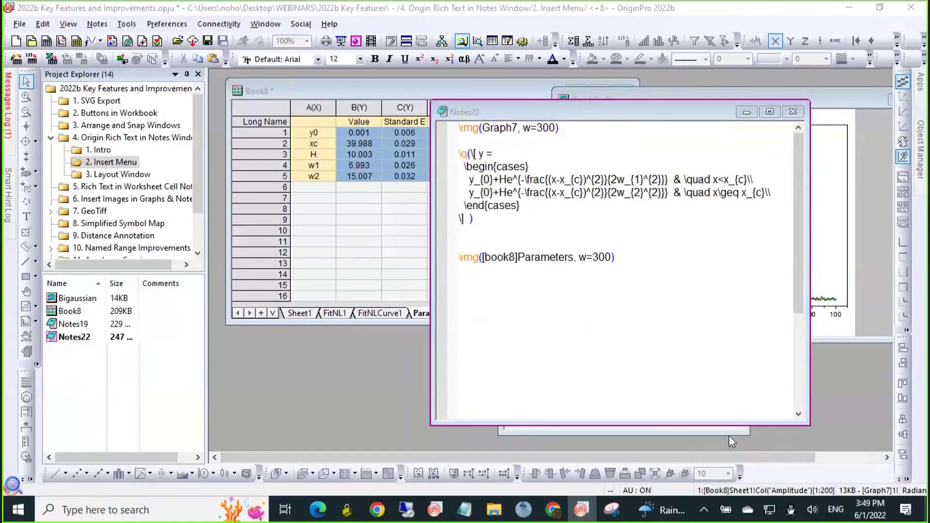
click(300, 140)
click(553, 441)
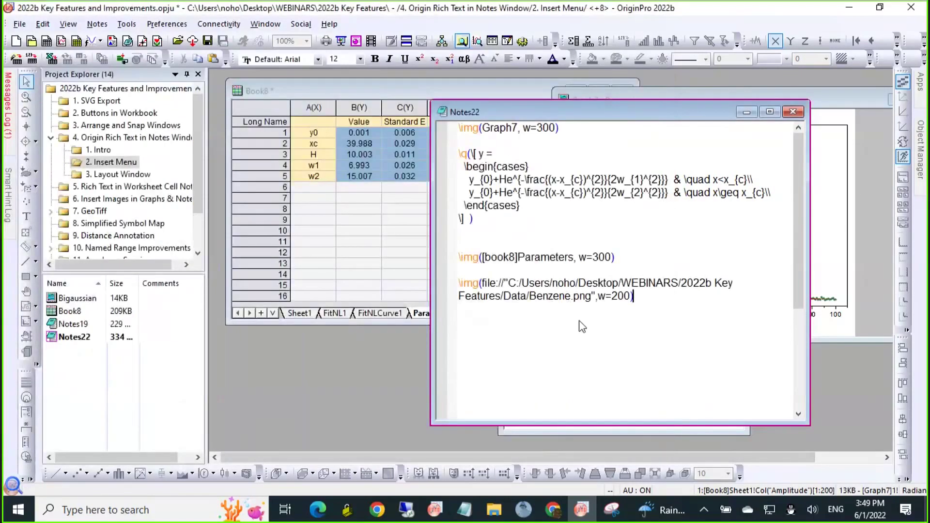
key(ctrl+m)
scroll(581, 318, down, 4)
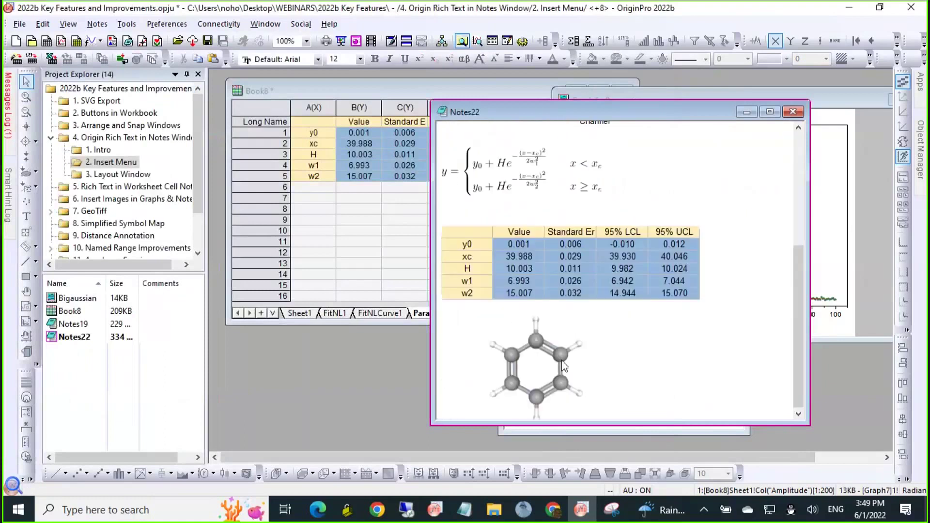
scroll(547, 375, up, 5)
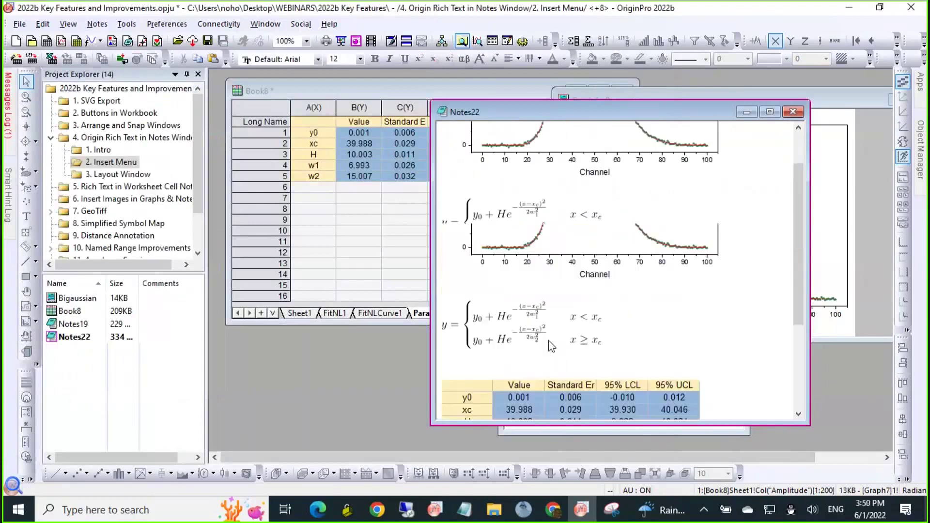
- Open the 4. Origin Rich Text in Notes Windows folder and examine the text, equations and images in Notes21
click(103, 150)
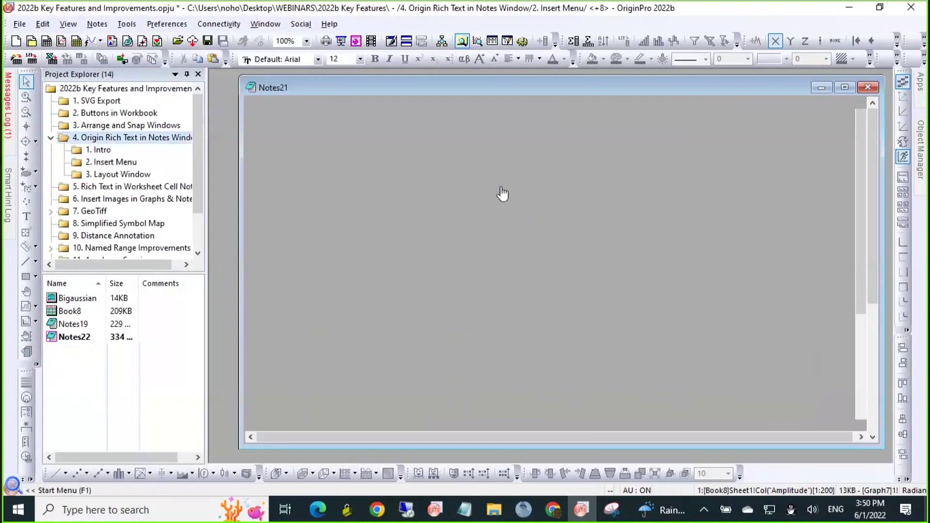
scroll(503, 192, down, 5)
scroll(564, 334, up, 5)
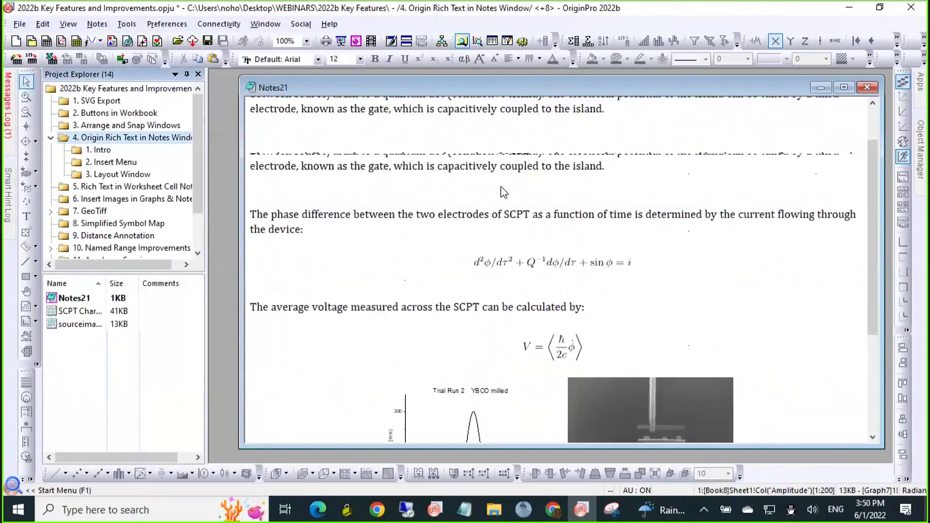
scroll(599, 338, down, 5)
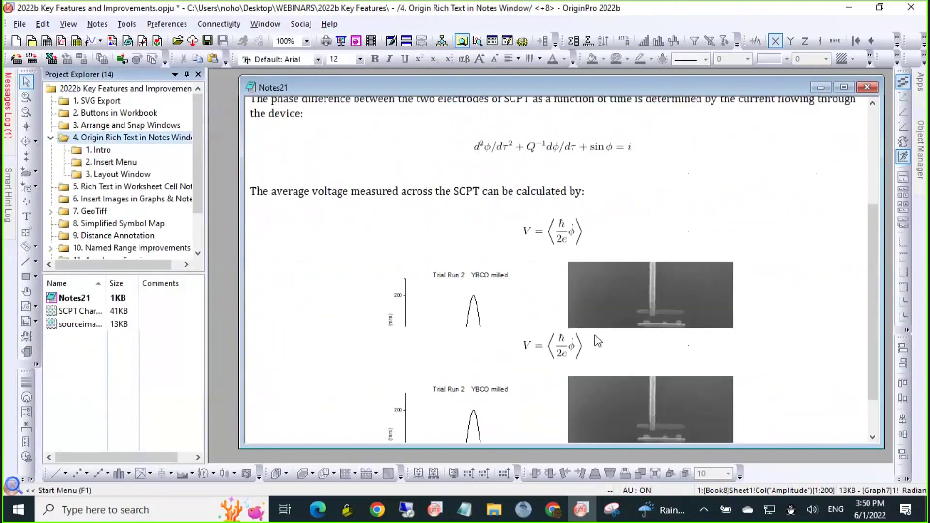
double_click(461, 222)
scroll(462, 228, down, 2)
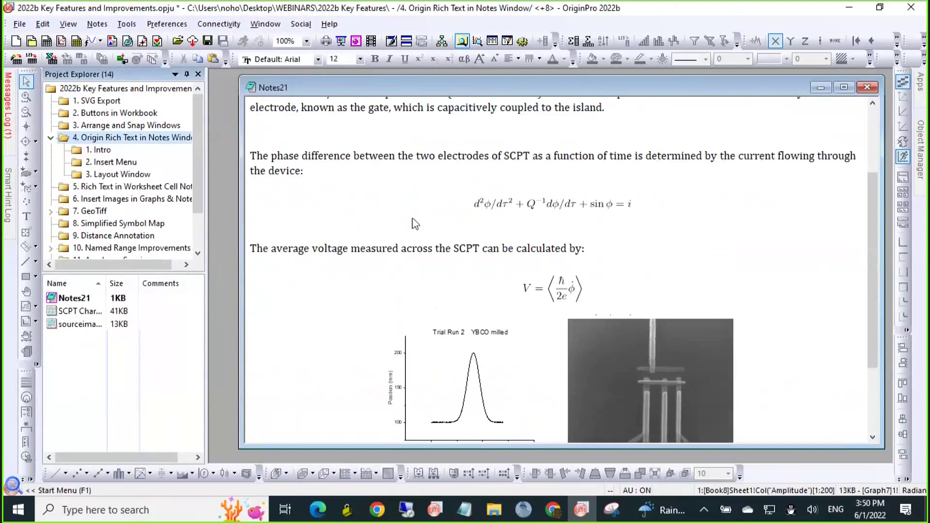
- Open the 3. Layout Window folder, then enlarge the Layout1 window and reposition it fully inside the workspace
click(134, 179)
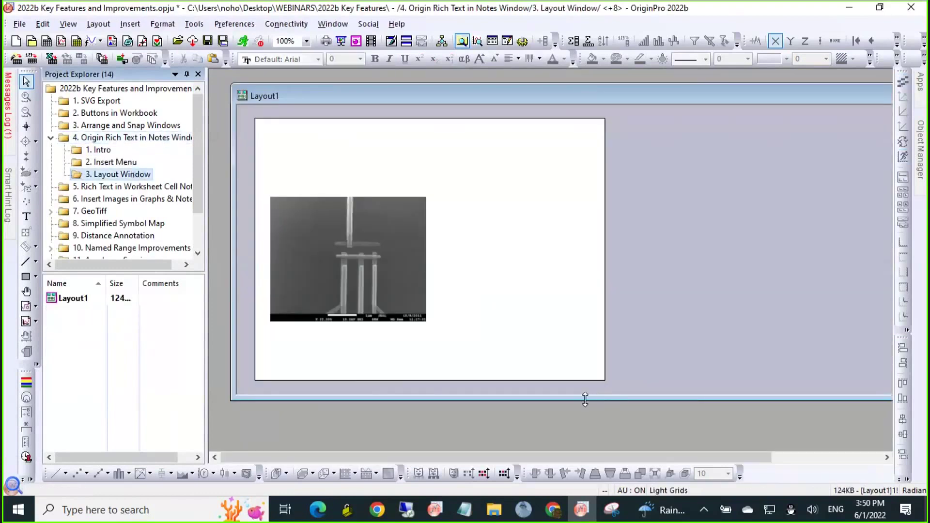
drag(583, 400, 584, 446)
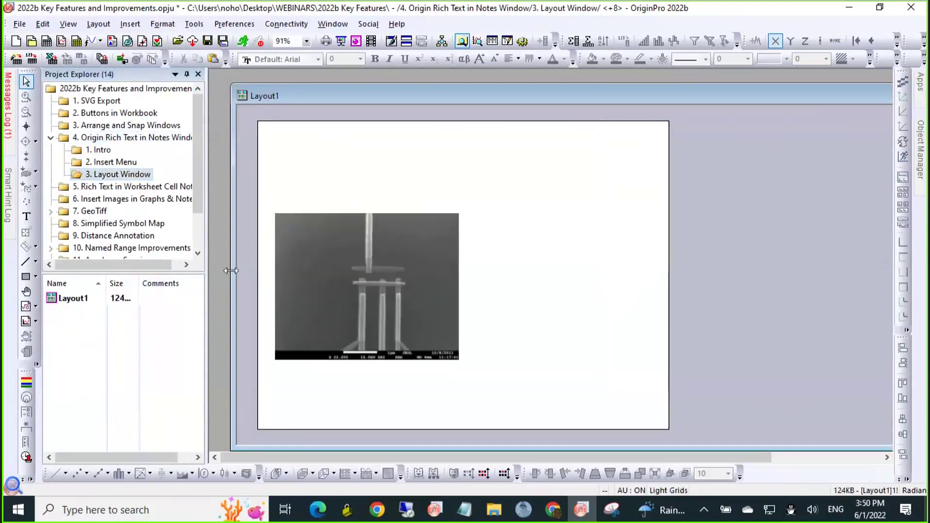
drag(231, 271, 403, 271)
drag(502, 96, 320, 83)
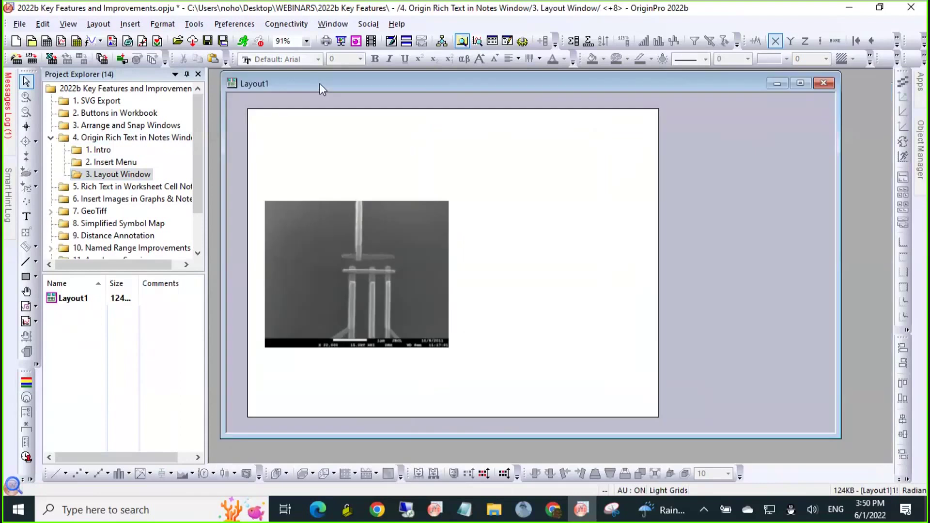
- Insert a linked Notes text label in the blank area above the image in Layout1, keeping its Notes window open
click(382, 230)
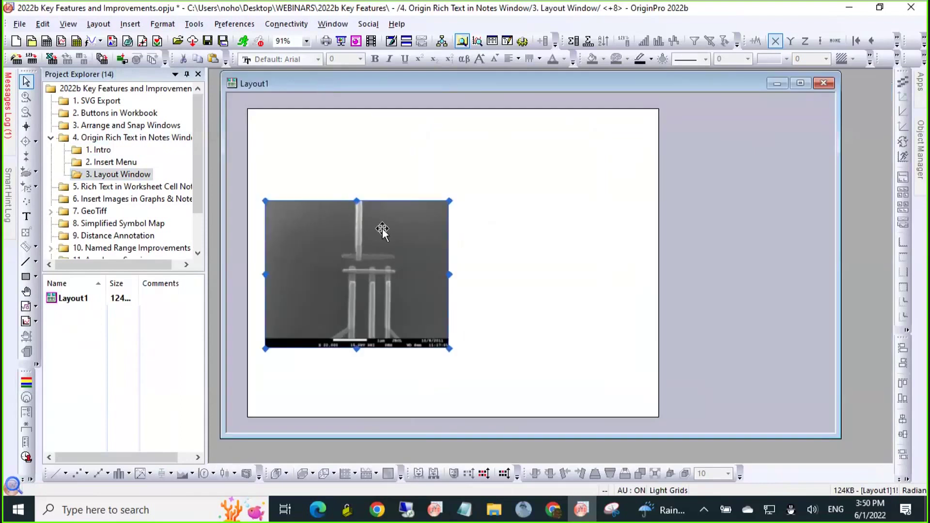
click(388, 126)
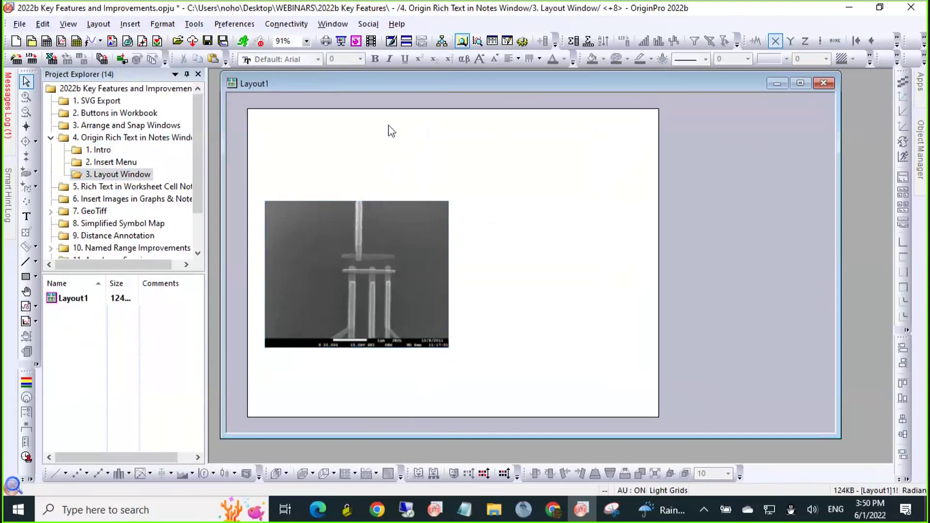
right_click(389, 125)
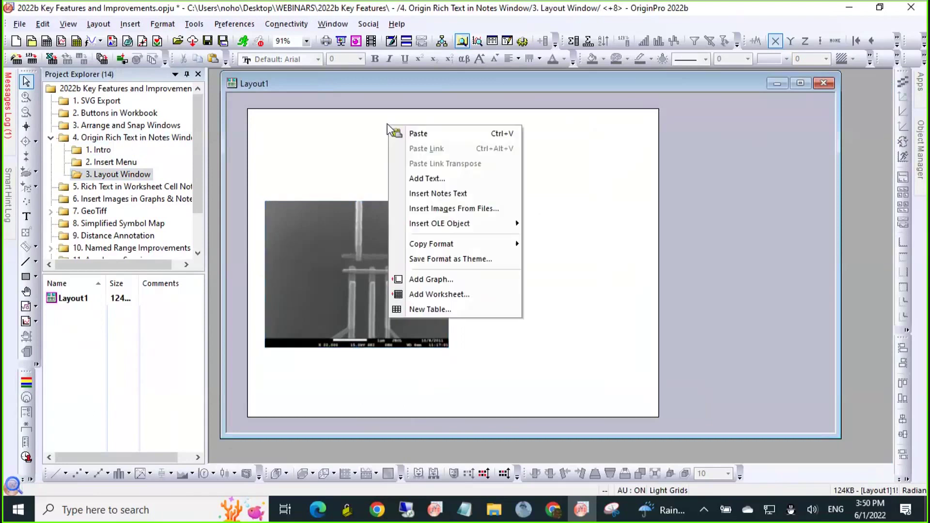
click(425, 198)
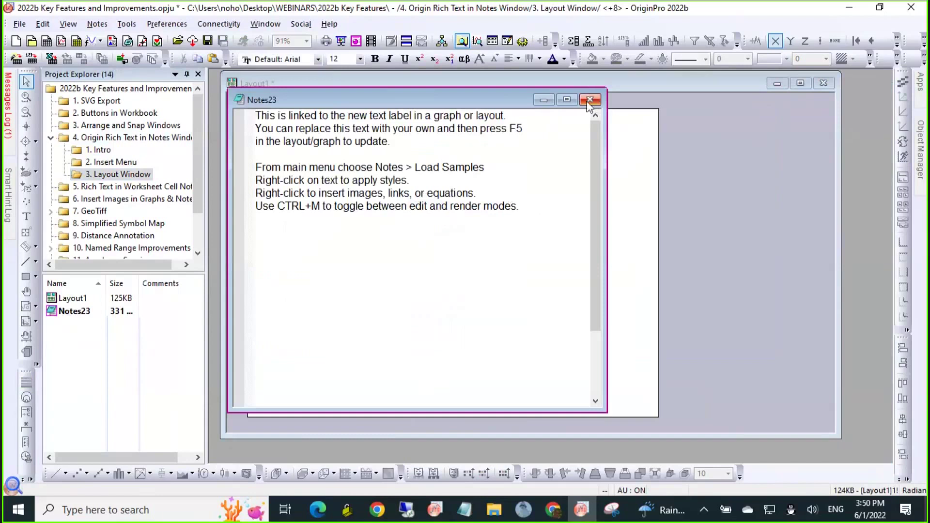
click(589, 102)
click(550, 285)
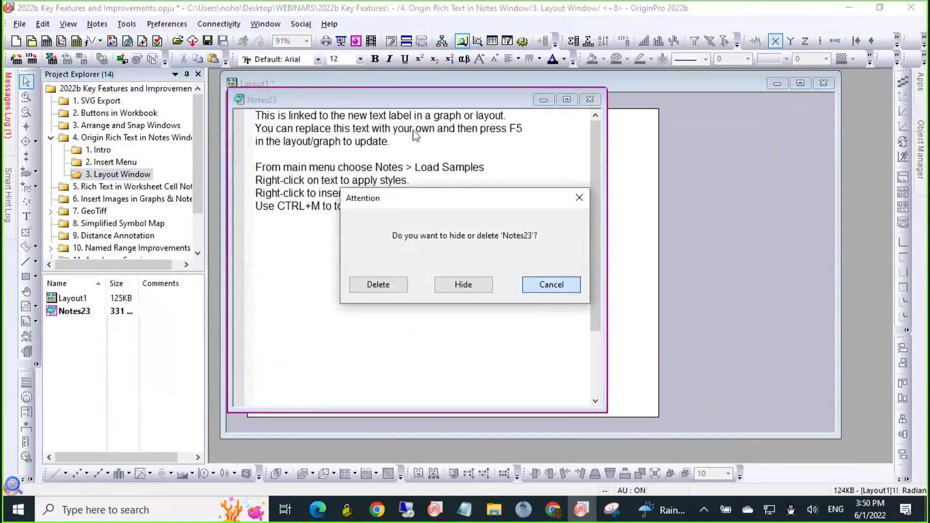
click(549, 285)
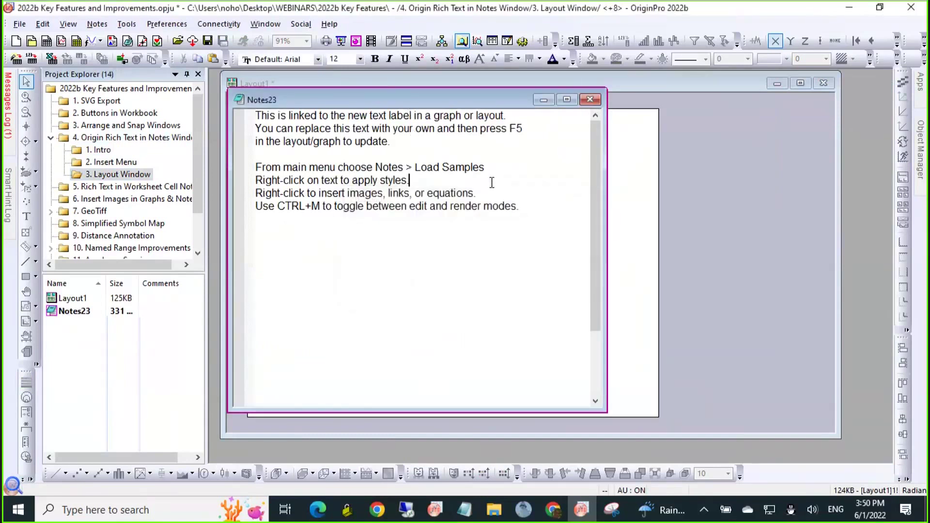
- Replace all placeholder text in Notes23 with "This is my heading" and refresh Layout1 to update the linked label
drag(525, 216, 241, 71)
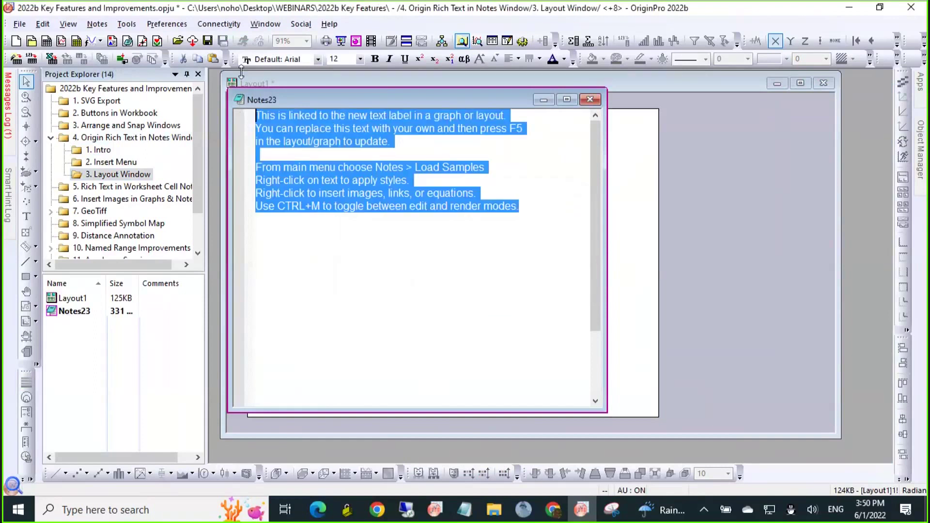
text(Yh)
key(BackSpace)
key(BackSpace)
text(This is y)
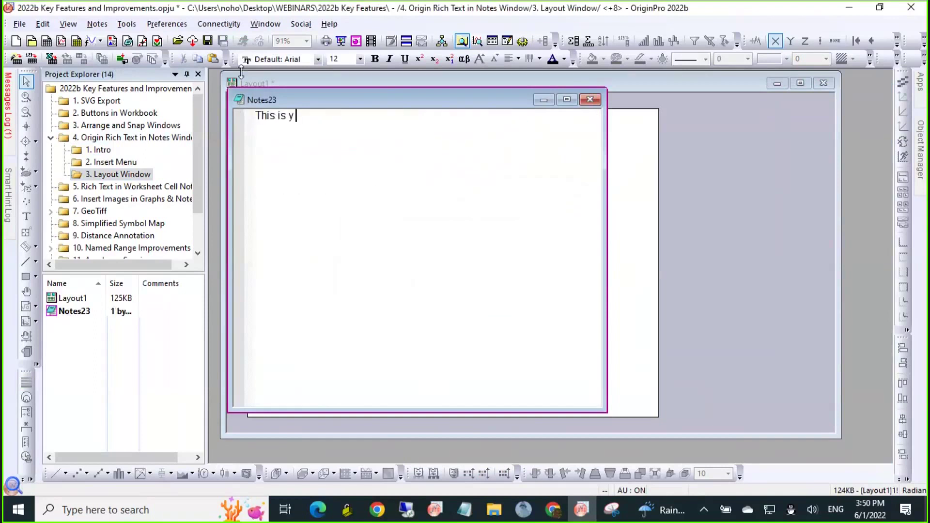
key(BackSpace)
text(my heading)
click(782, 244)
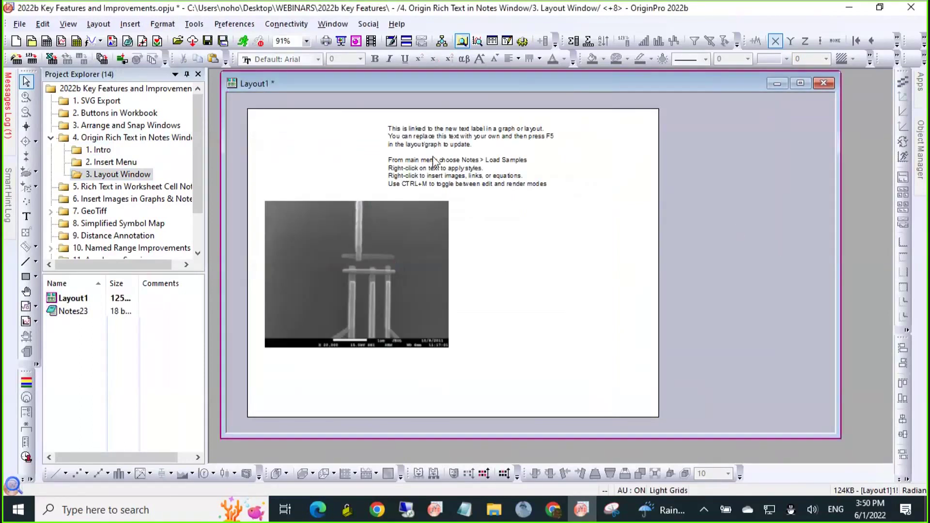
click(391, 42)
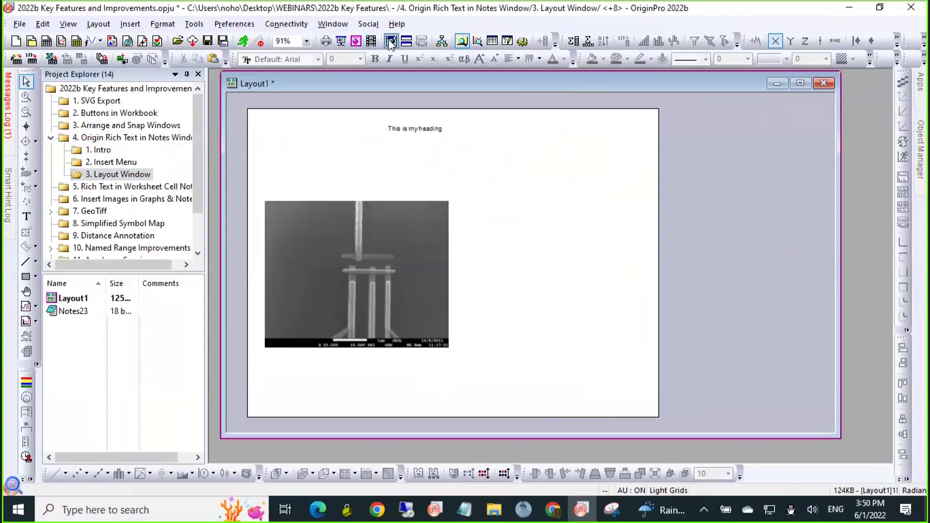
- Apply the Heading1 paragraph style to the heading text in Notes23, refresh Layout1, and center the label near the page top
double_click(419, 131)
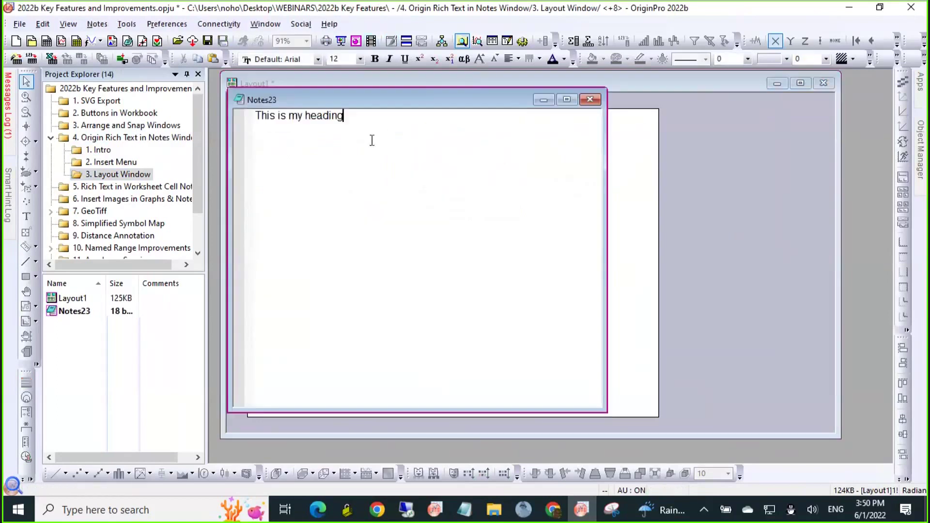
right_click(319, 118)
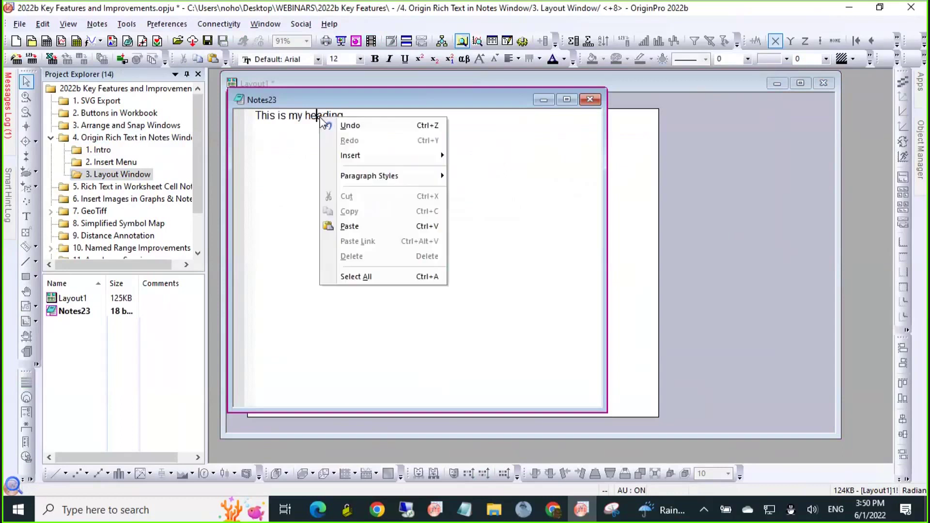
mouse_move(426, 176)
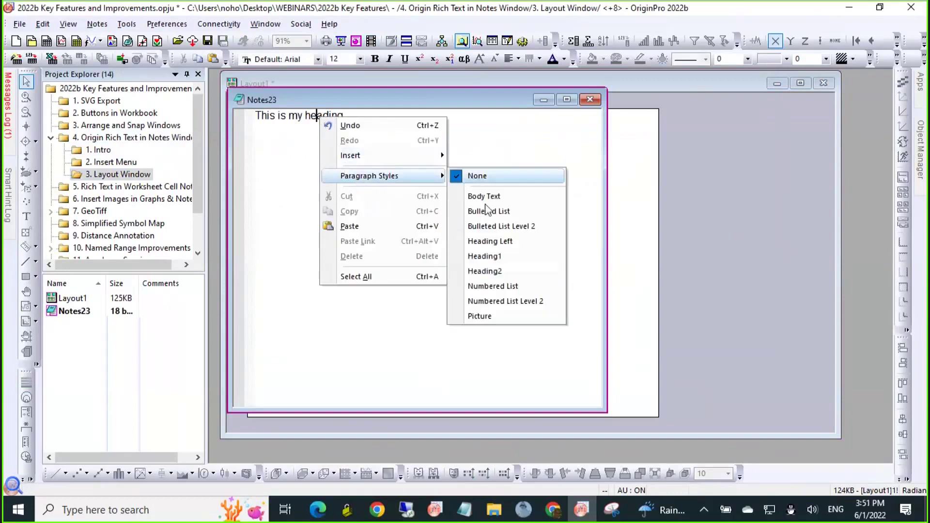
click(486, 255)
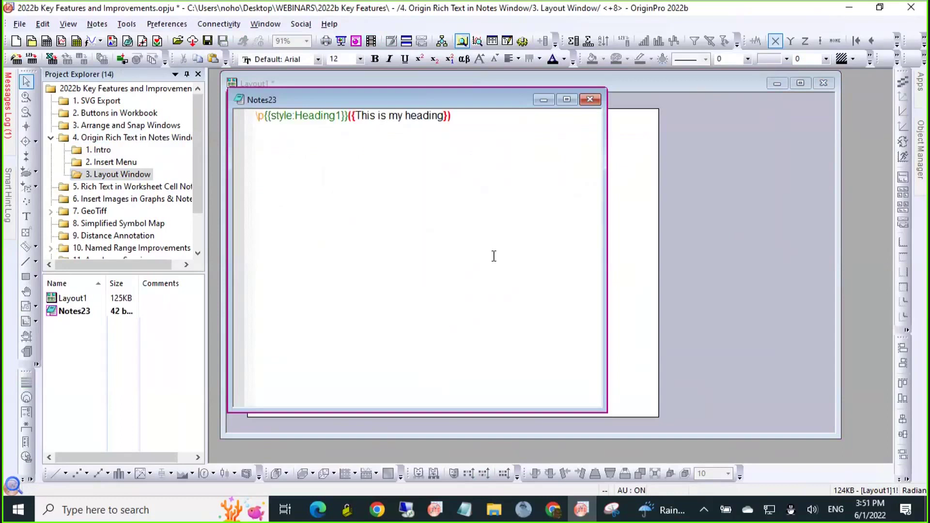
click(717, 261)
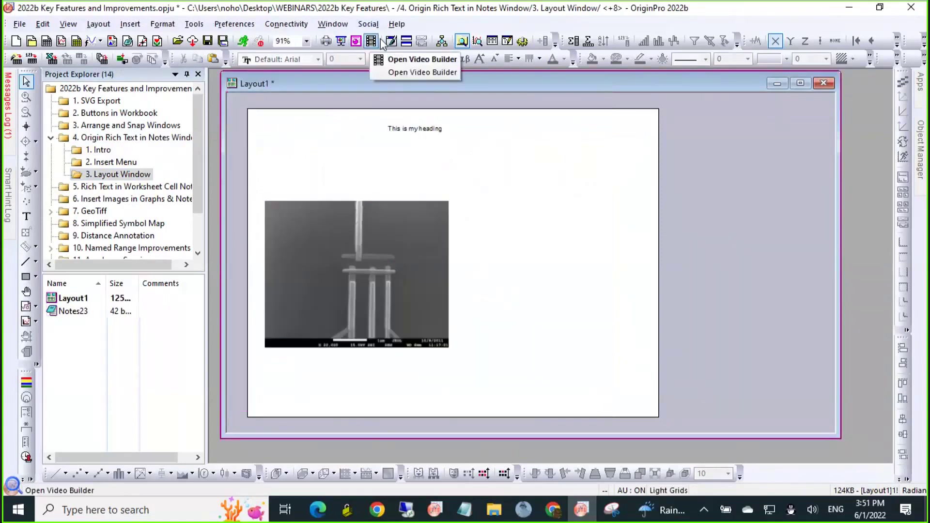
click(501, 136)
drag(446, 145, 364, 150)
click(542, 242)
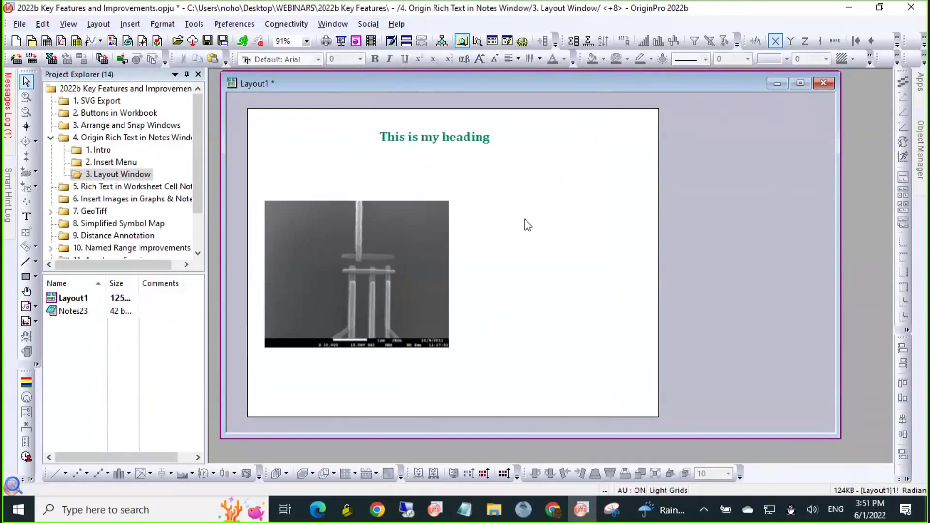
- Insert a second linked Notes text label beside the image in Layout1, and render its default text in Notes24
right_click(525, 222)
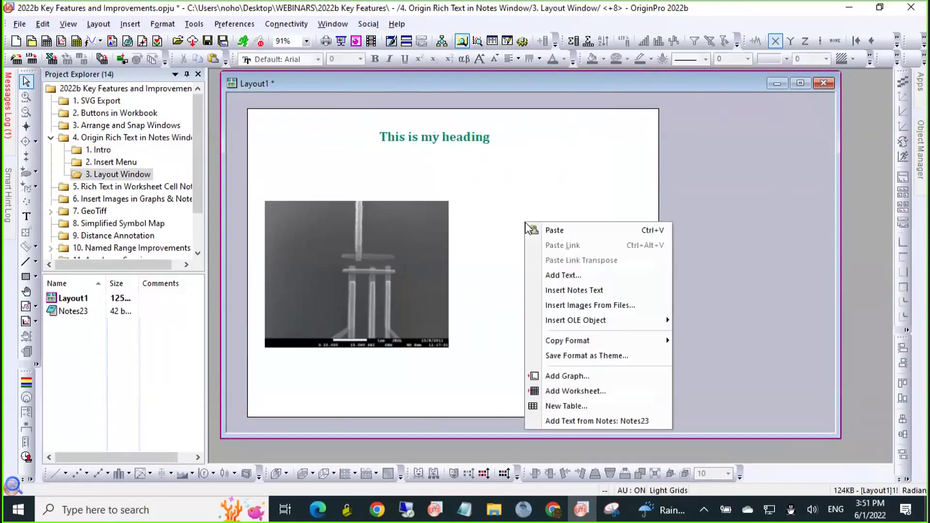
click(557, 290)
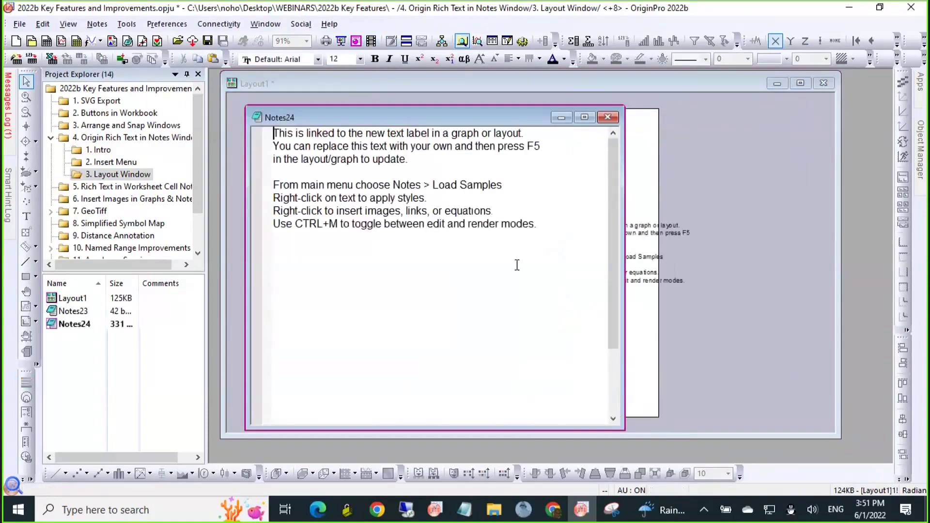
click(511, 192)
click(555, 225)
key(Return)
key(ctrl+m)
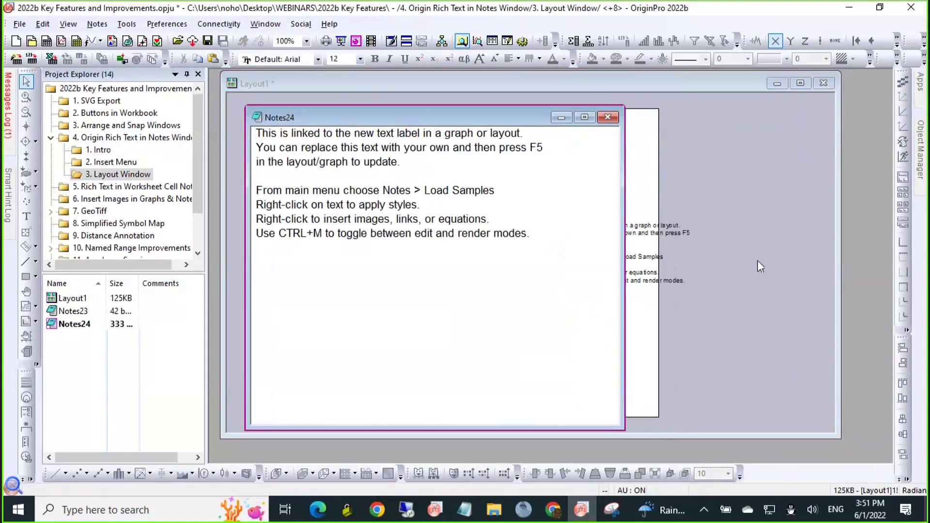
- Move the second text label closer to the image in Layout1 and narrow its frame to fit within the page
click(627, 245)
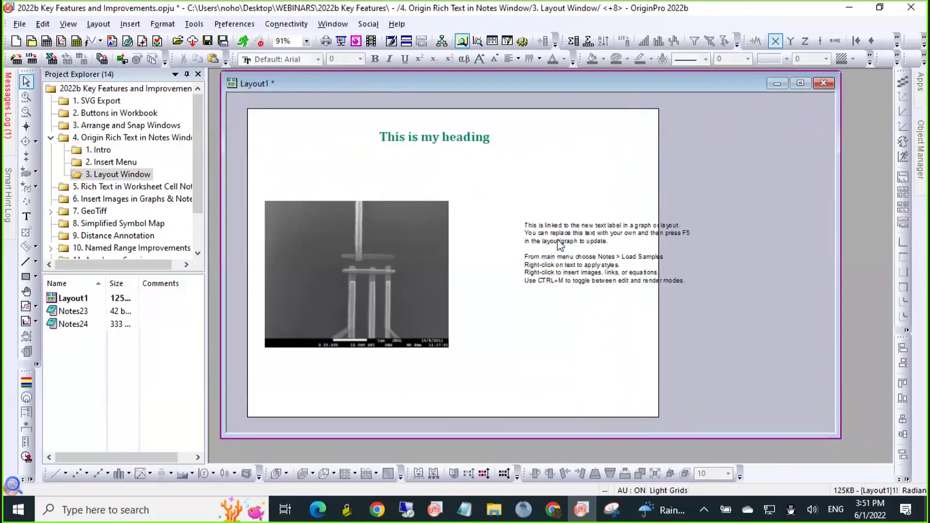
click(558, 241)
drag(531, 230, 478, 223)
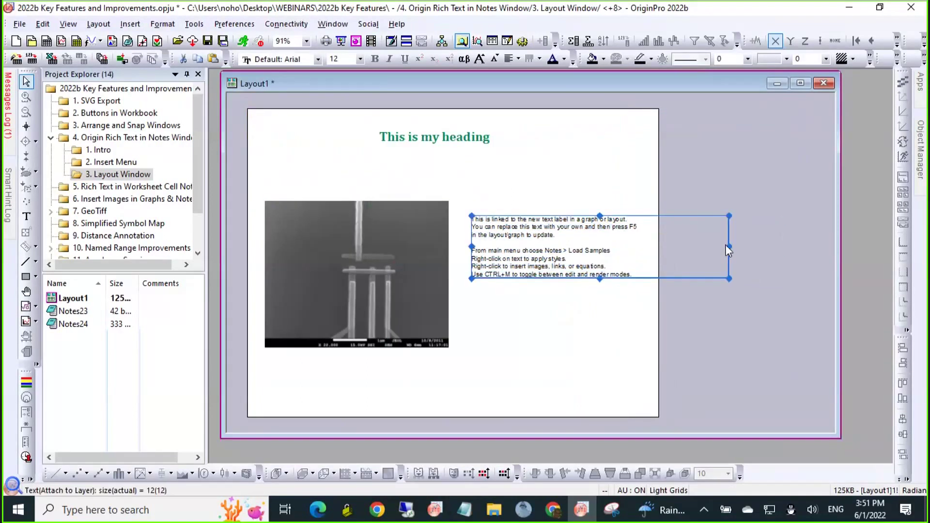
drag(726, 248, 641, 251)
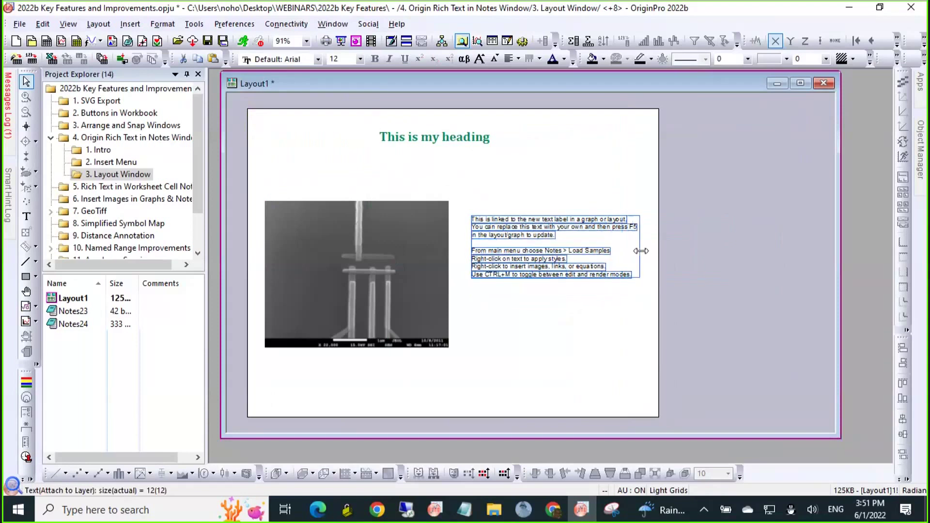
click(717, 267)
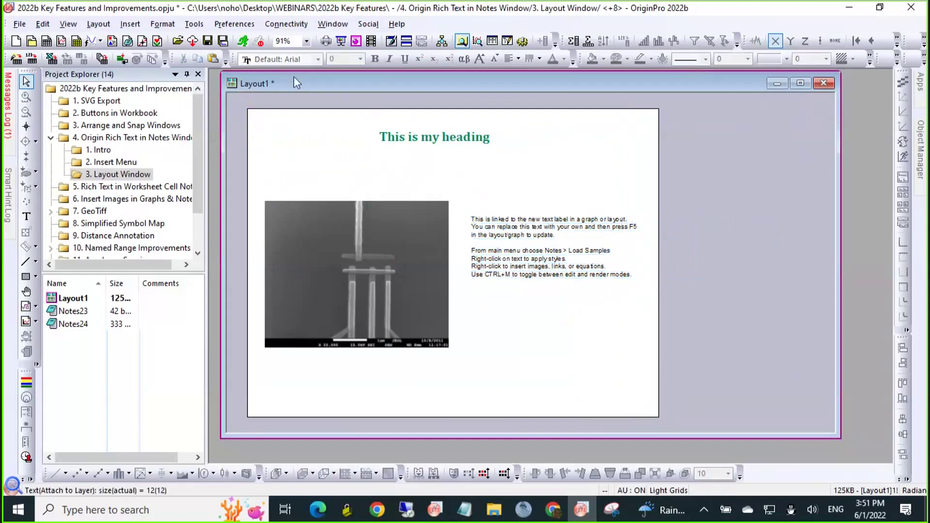
- Shift Layout1 aside, bring Notes23 forward, and review the sample, link and syntax options available for notes
drag(296, 82, 309, 84)
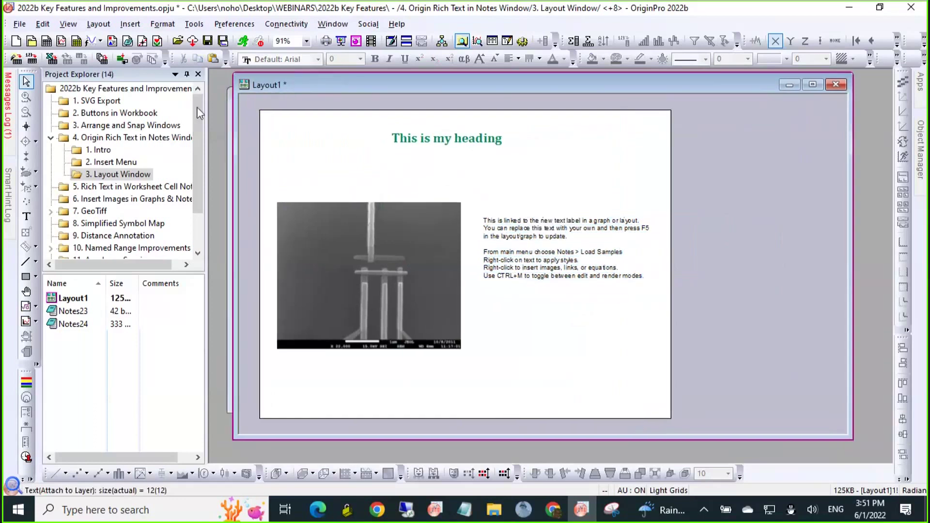
double_click(265, 156)
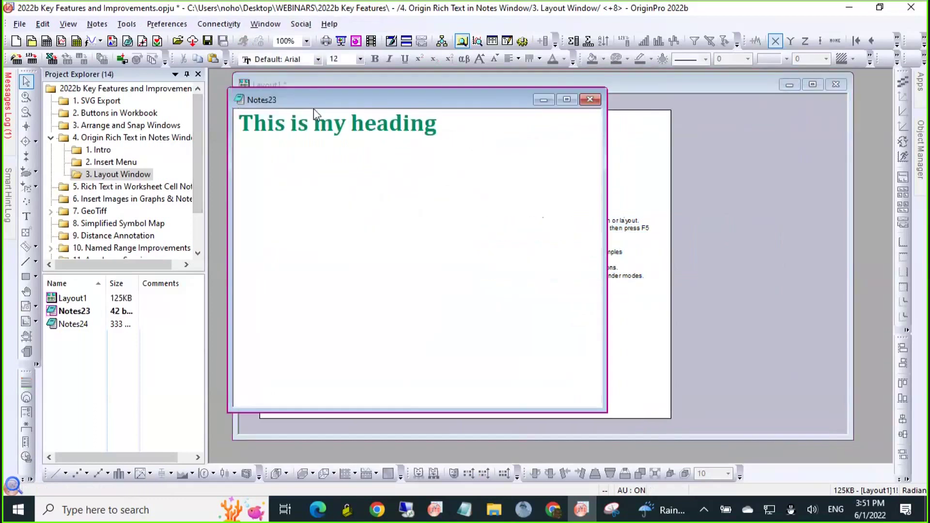
click(97, 24)
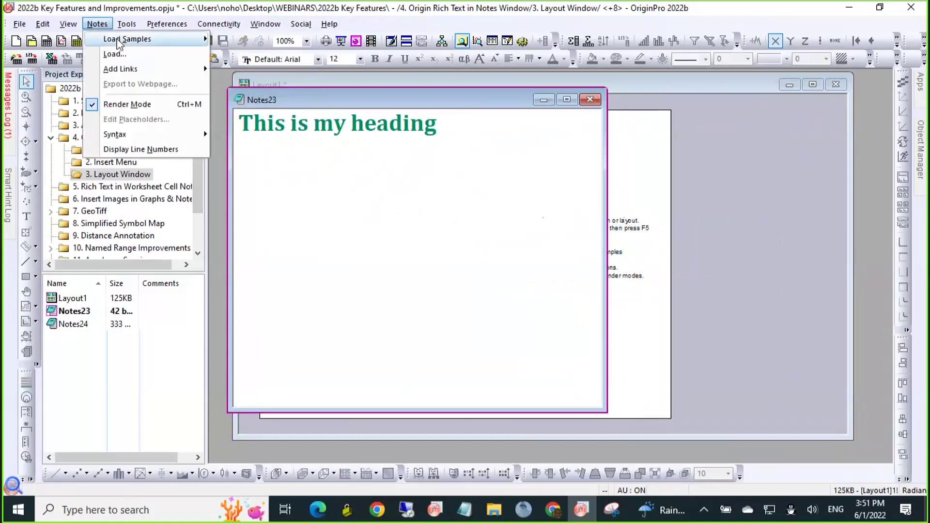
mouse_move(117, 42)
mouse_move(128, 73)
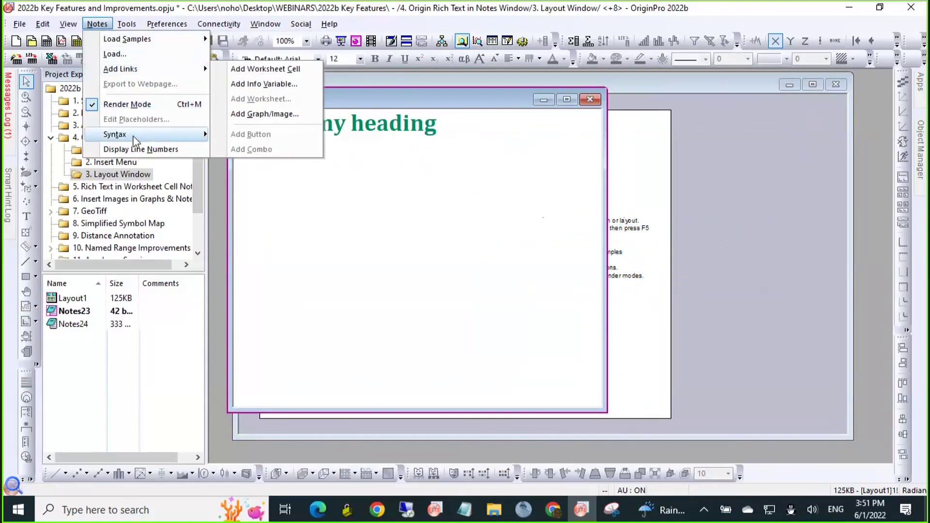
mouse_move(133, 140)
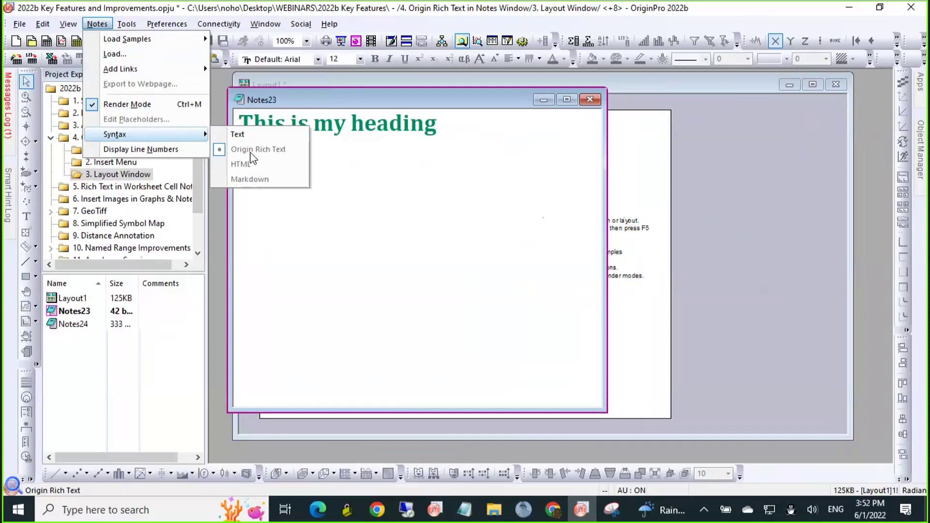
click(306, 108)
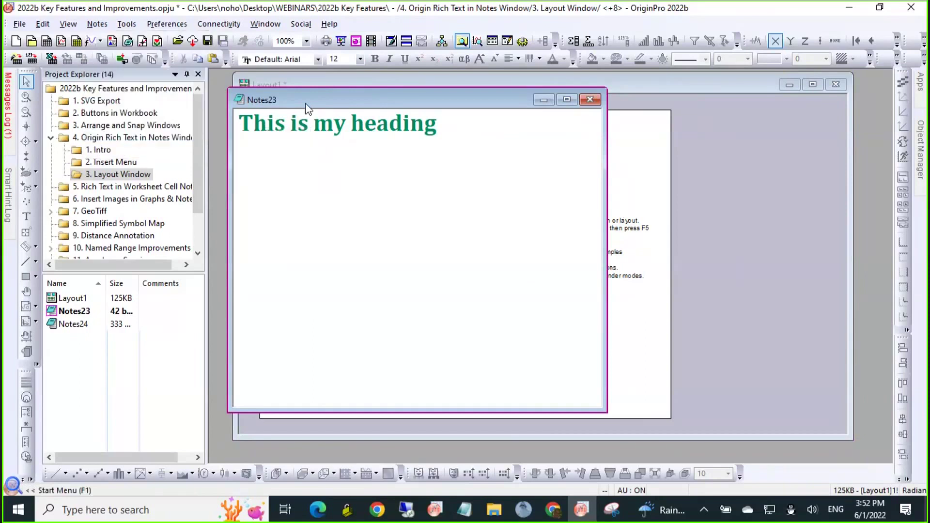
- Try the color #33679B for the Heading1 style in the Text Styles Manager, close it without applying, and move Notes23 aside
click(127, 24)
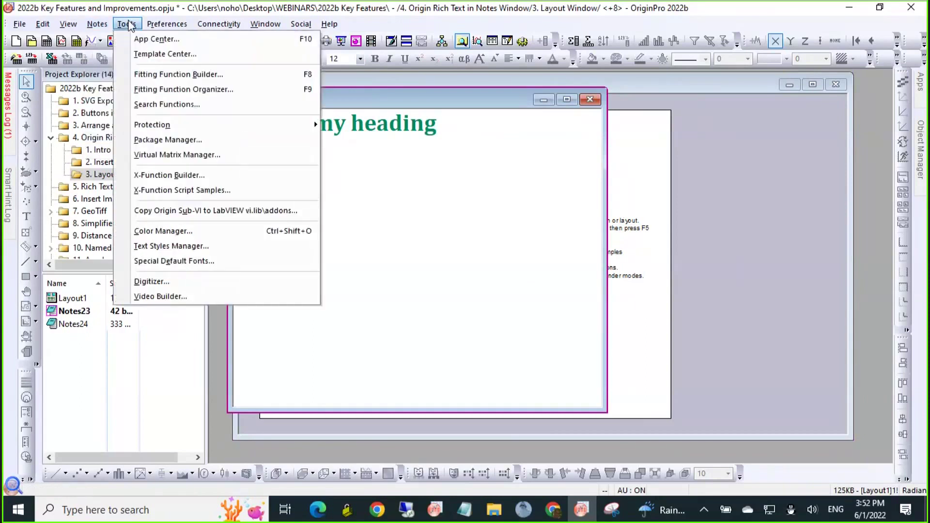
click(177, 248)
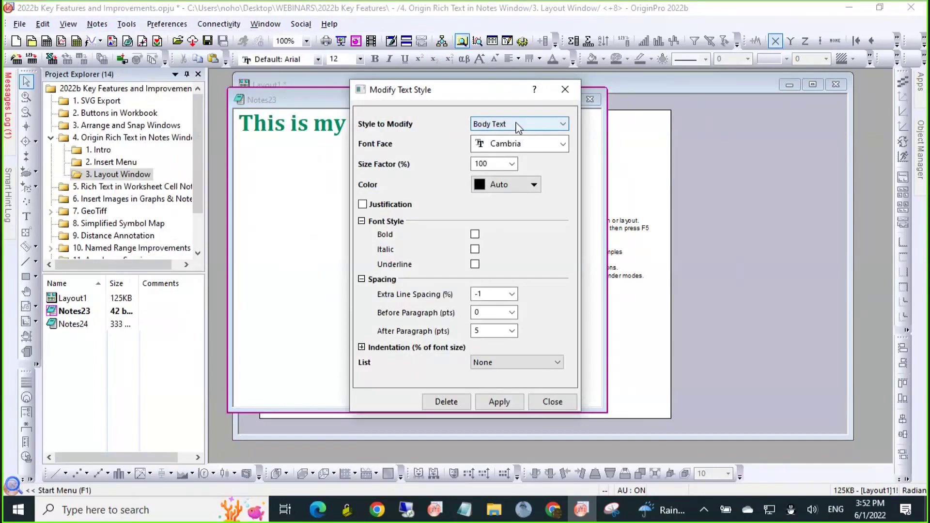
click(487, 127)
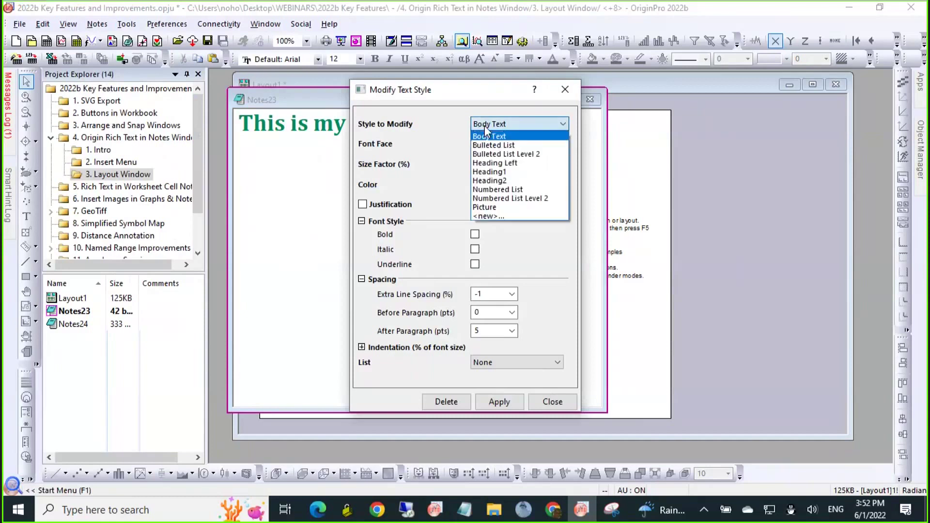
click(487, 173)
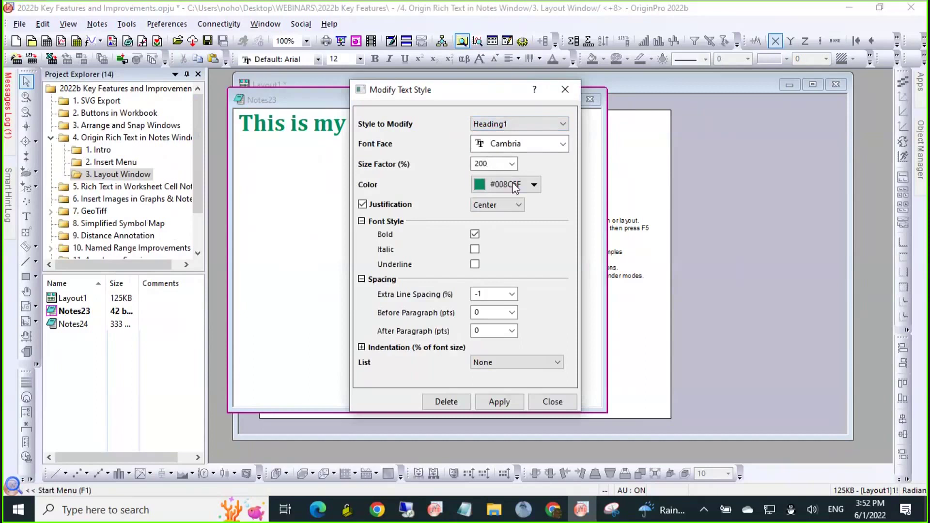
click(506, 190)
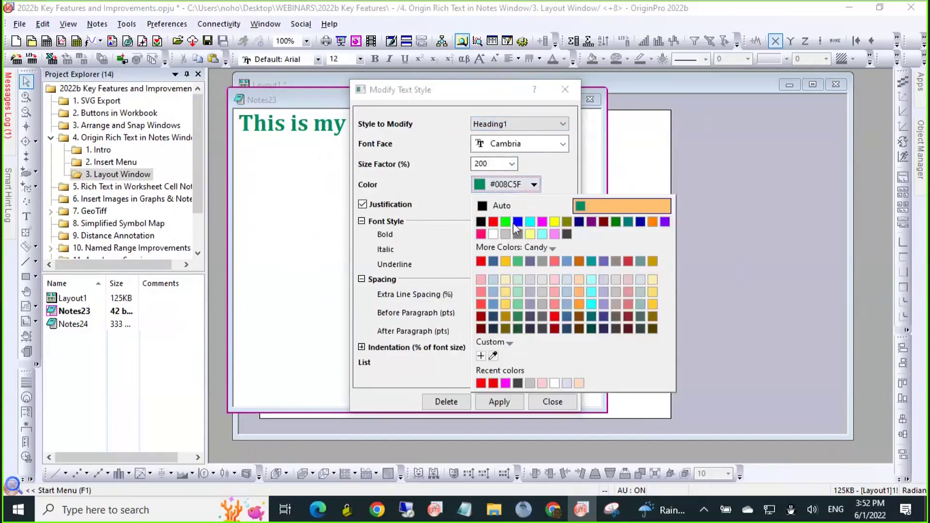
click(565, 317)
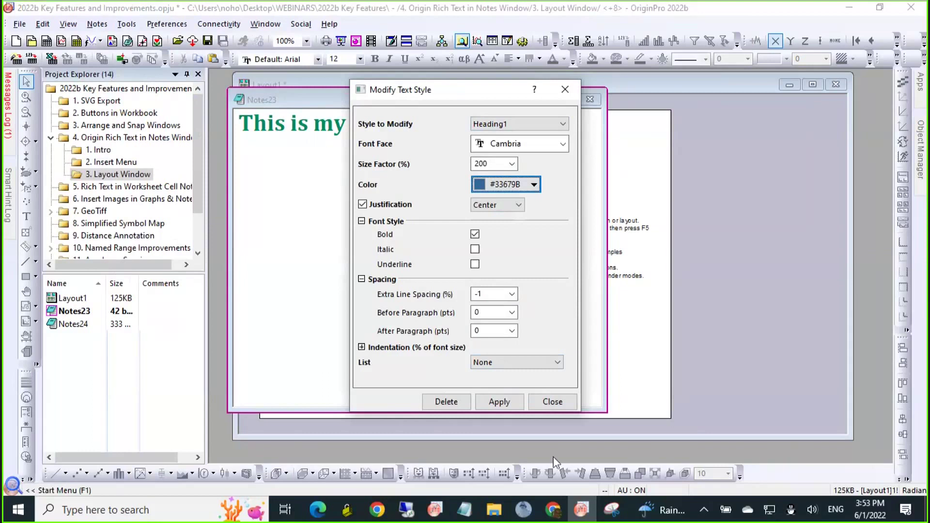
click(552, 402)
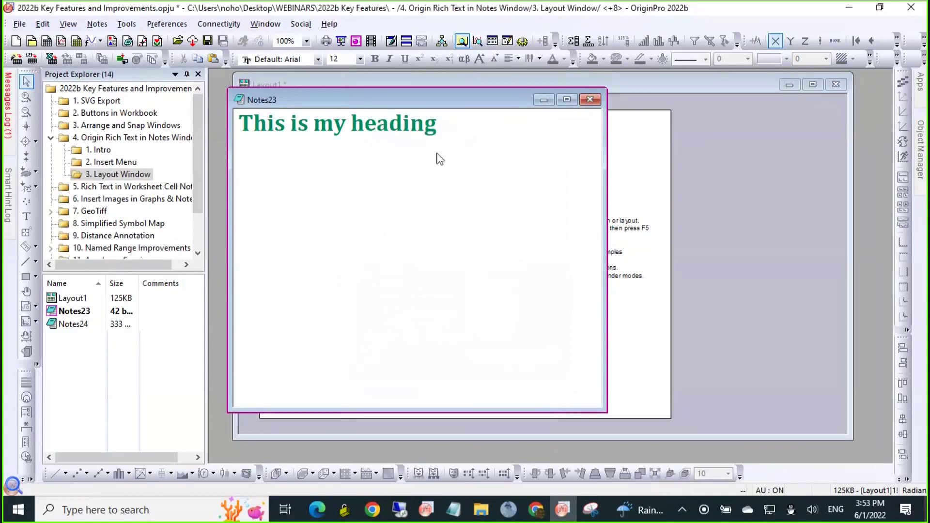
drag(366, 104, 504, 144)
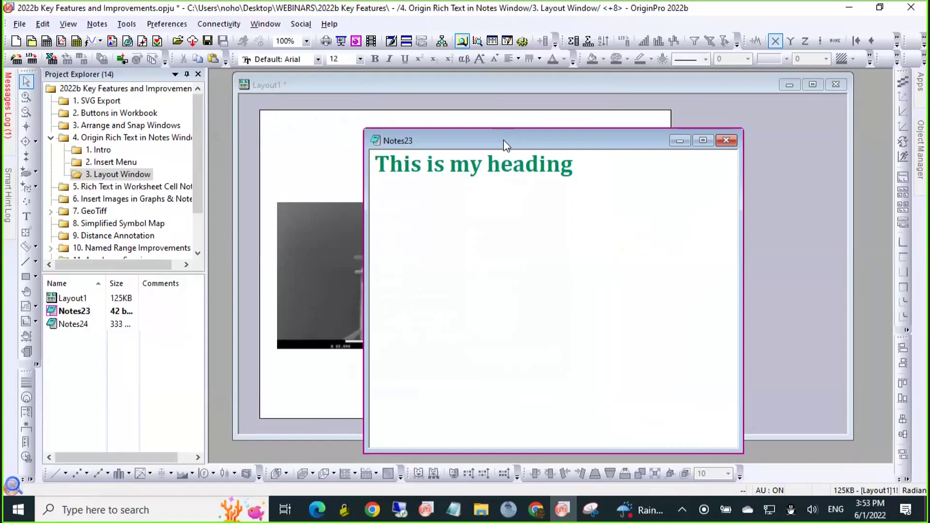
- Open the project folder on rich text in worksheet cell notes and add the note "sfasffasf" to row 3 of Book1C's Group Mean column
click(132, 186)
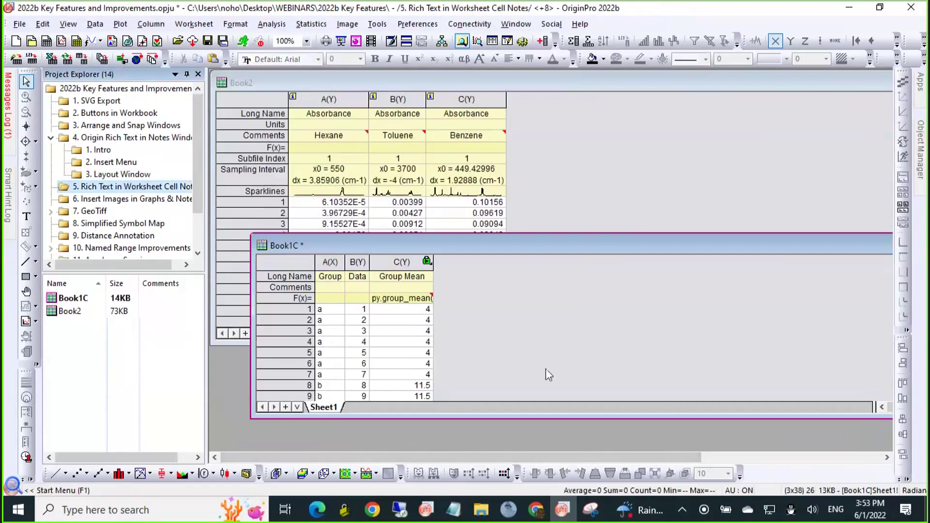
click(410, 332)
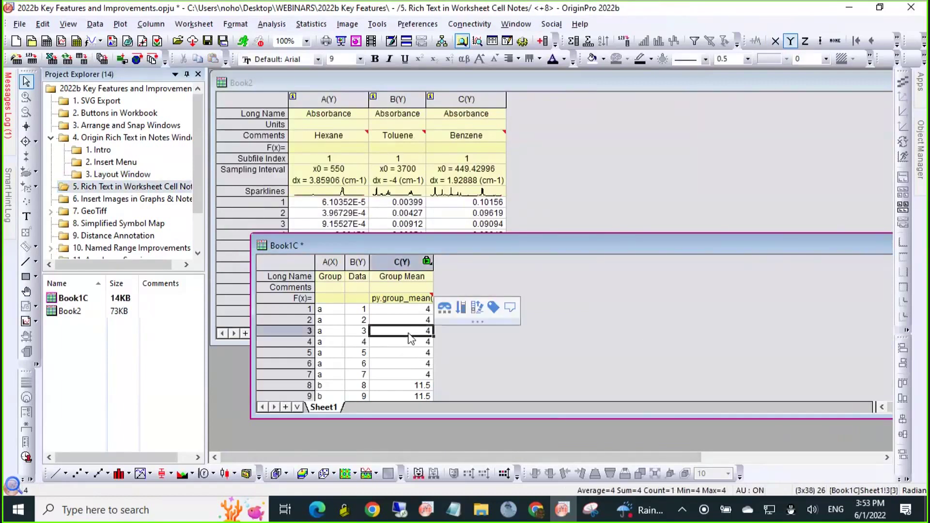
click(510, 309)
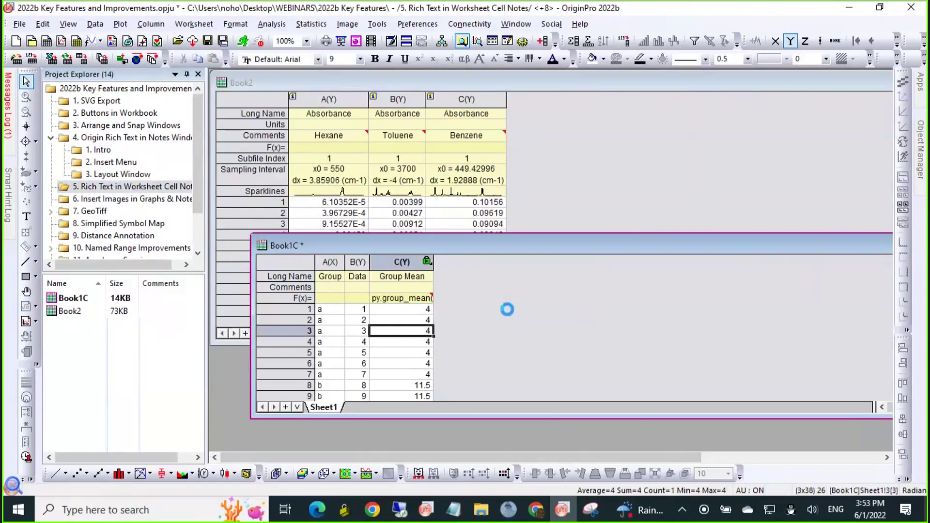
text(sfasffasf)
click(466, 314)
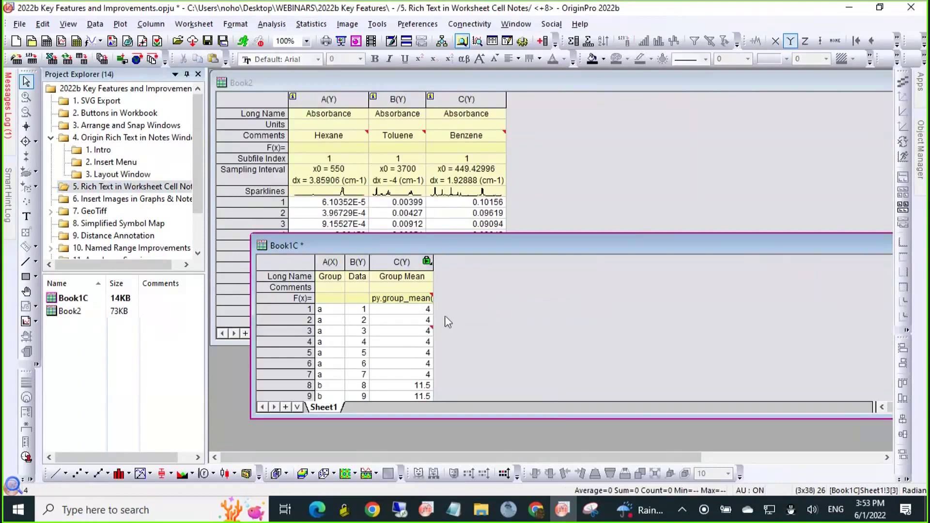
mouse_move(418, 335)
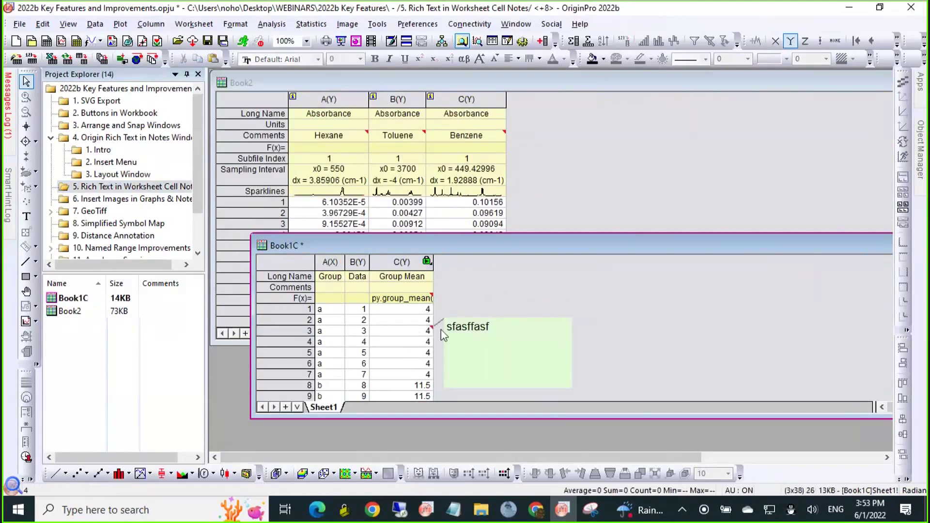
- Open the row 3 Group Mean cell note in a separate Notes window for editing
click(412, 332)
click(471, 352)
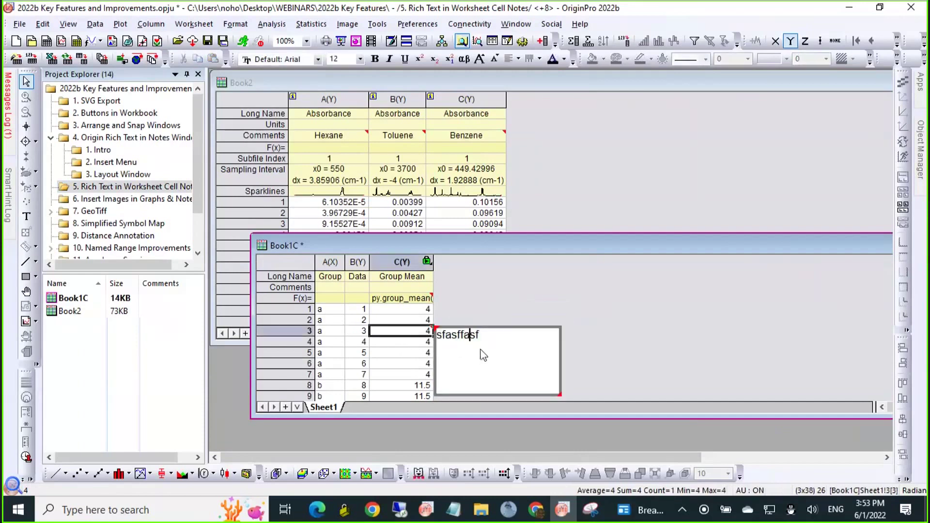
right_click(481, 349)
click(533, 336)
click(419, 335)
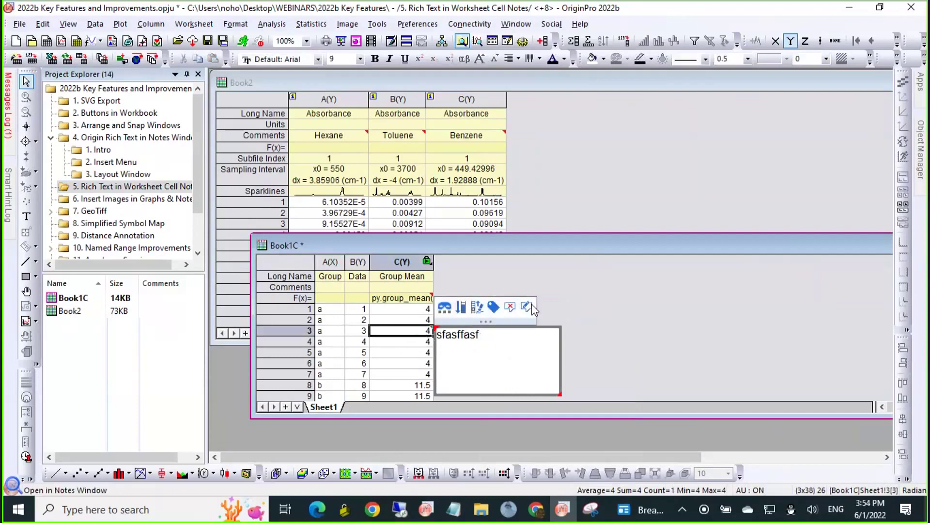
click(531, 303)
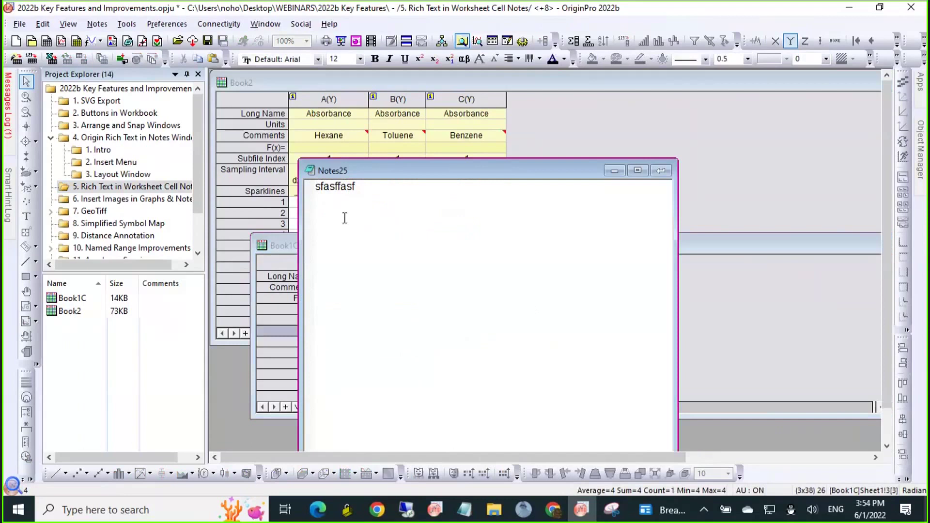
- Apply the Heading1 paragraph style to the note's text "sfasffasf" and return the note to its worksheet cell
right_click(340, 186)
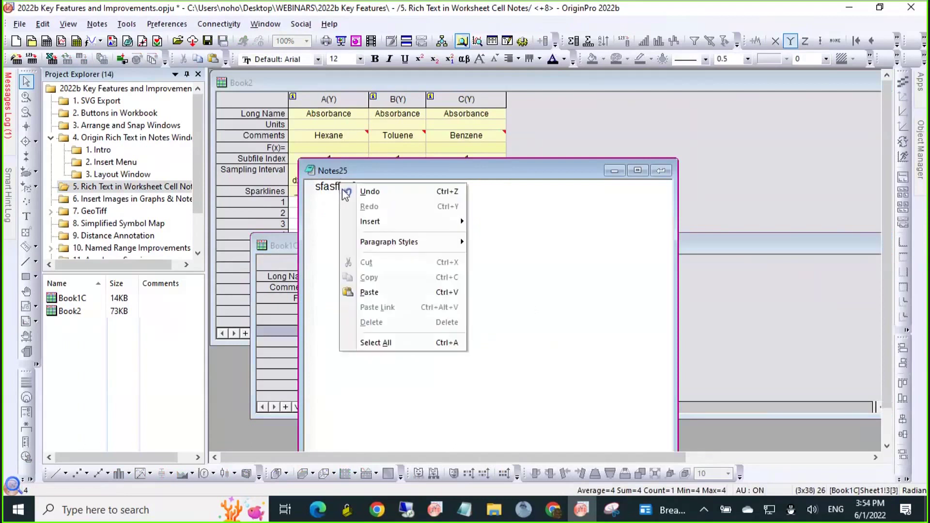
mouse_move(425, 241)
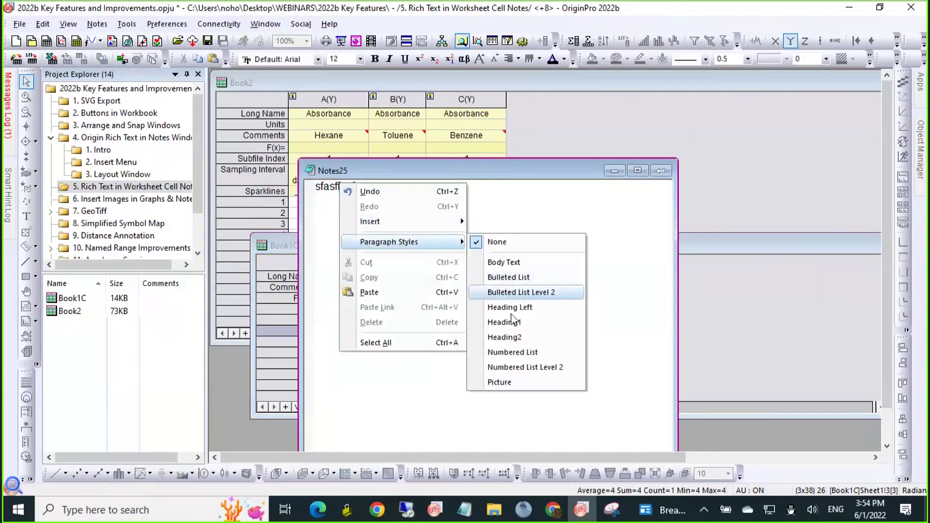
click(507, 321)
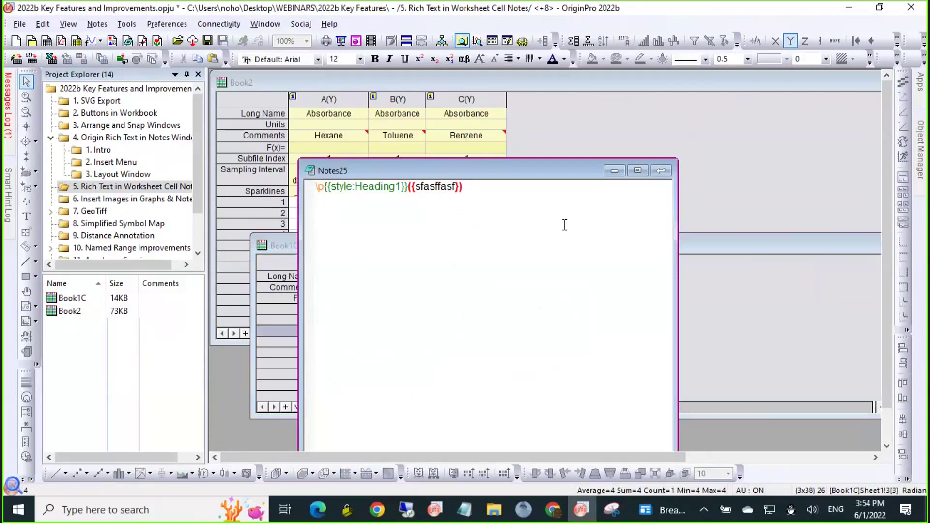
click(669, 175)
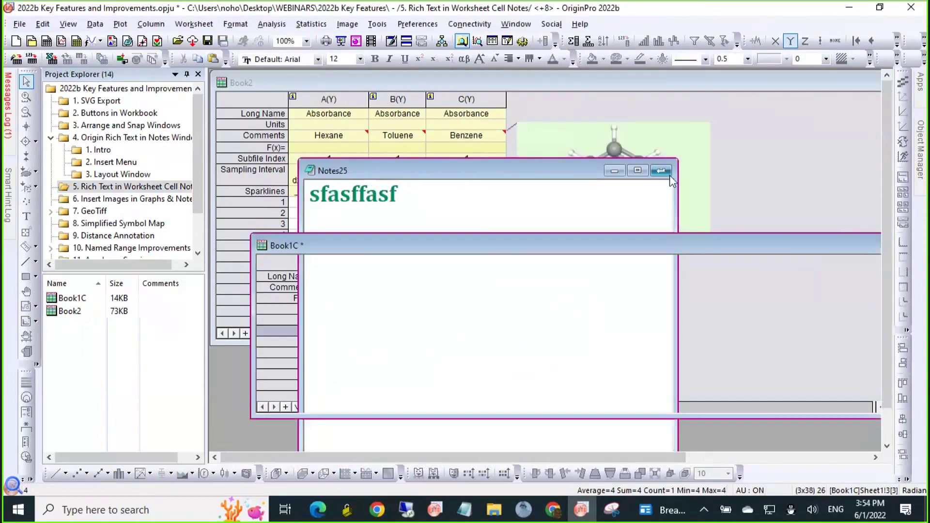
mouse_move(421, 334)
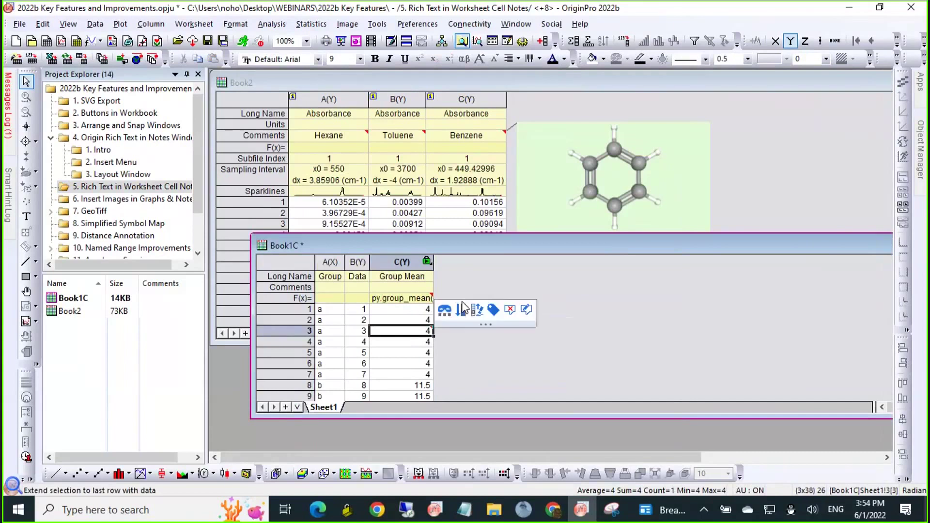
click(473, 285)
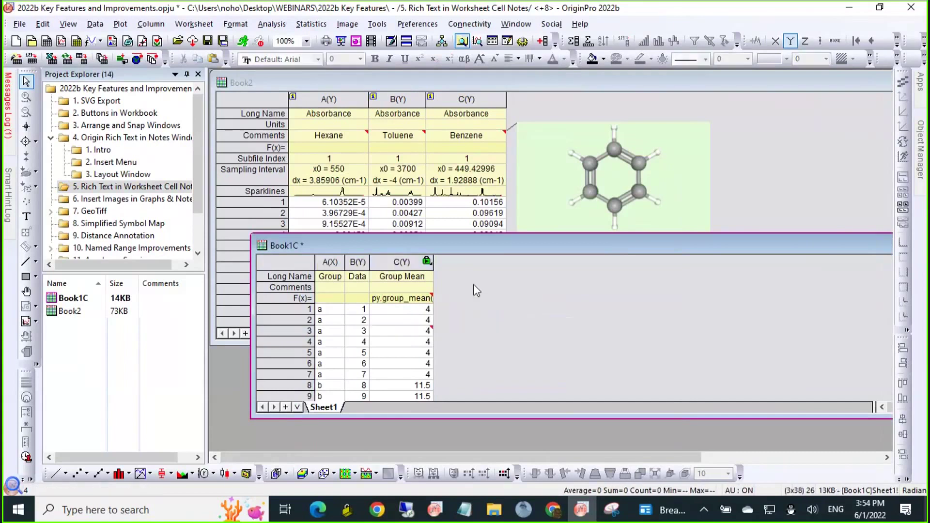
- Magnify the Book1C sheet to 133%, make its window taller, and view the note on the Group Mean column's F(x) cell
scroll(474, 291, up, 3)
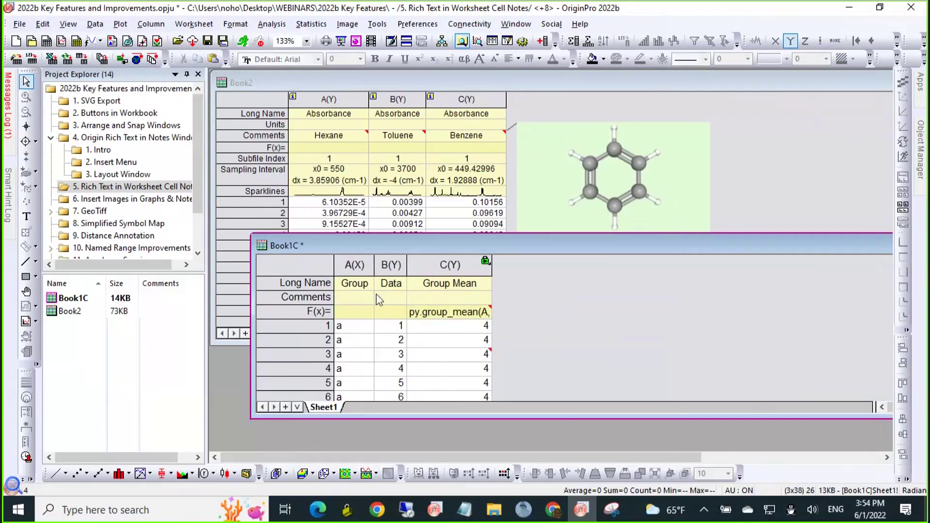
mouse_move(481, 322)
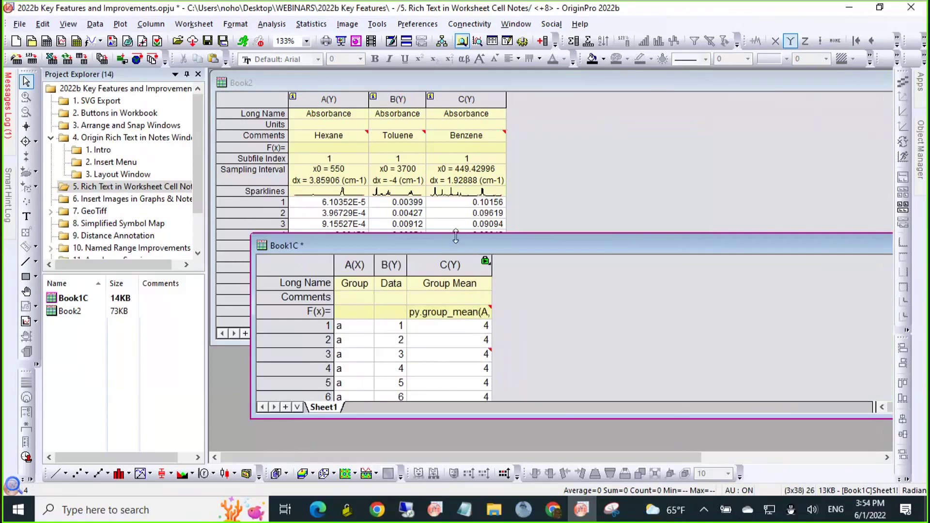
drag(456, 237, 455, 120)
mouse_move(475, 204)
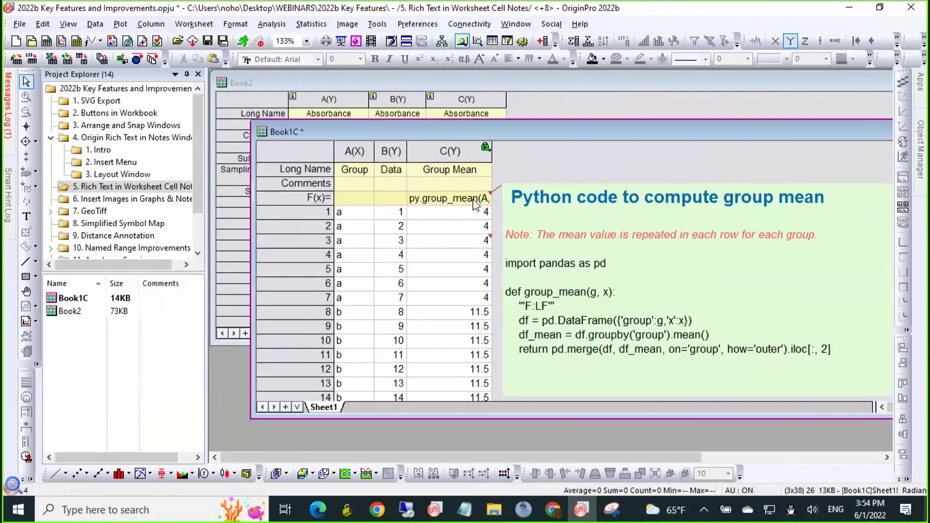
- Bring Book2 forward, open the Hexane comment's note in a Notes window to examine its image path syntax, and return to the sheet
click(453, 83)
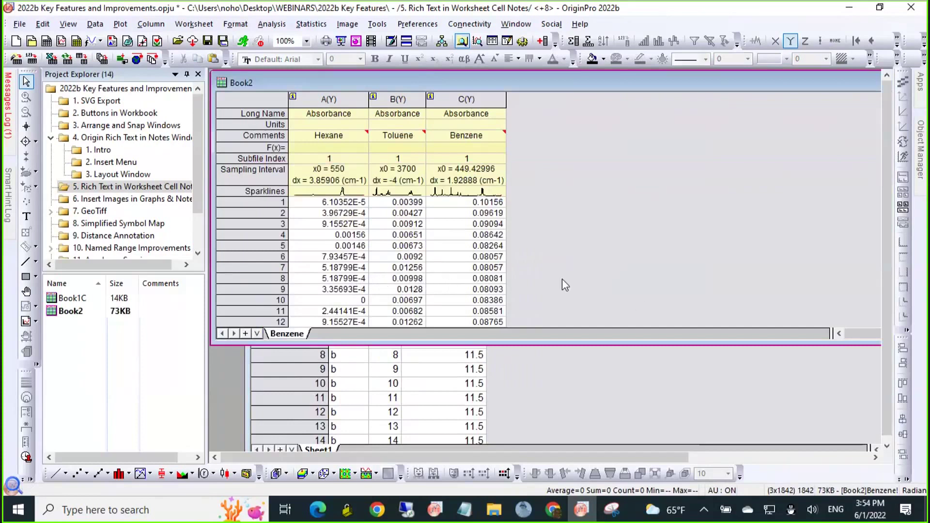
mouse_move(342, 143)
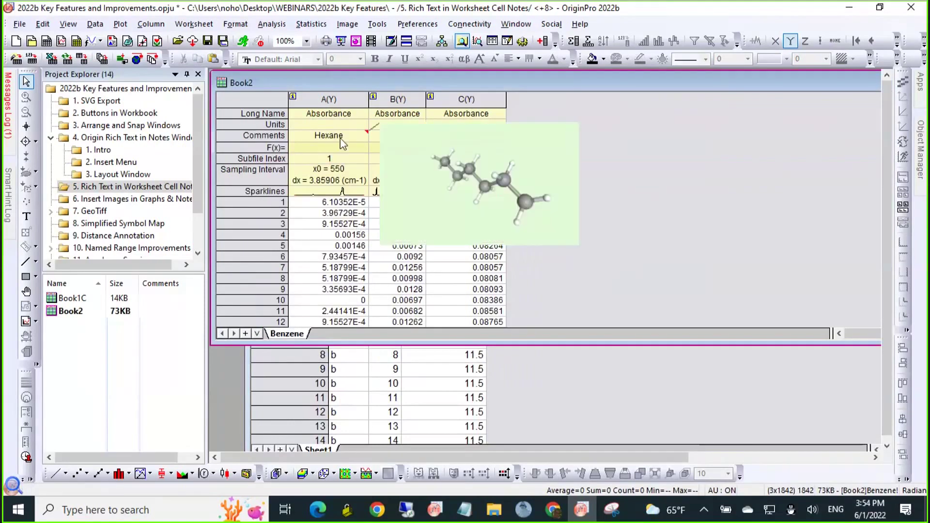
mouse_move(374, 138)
click(353, 135)
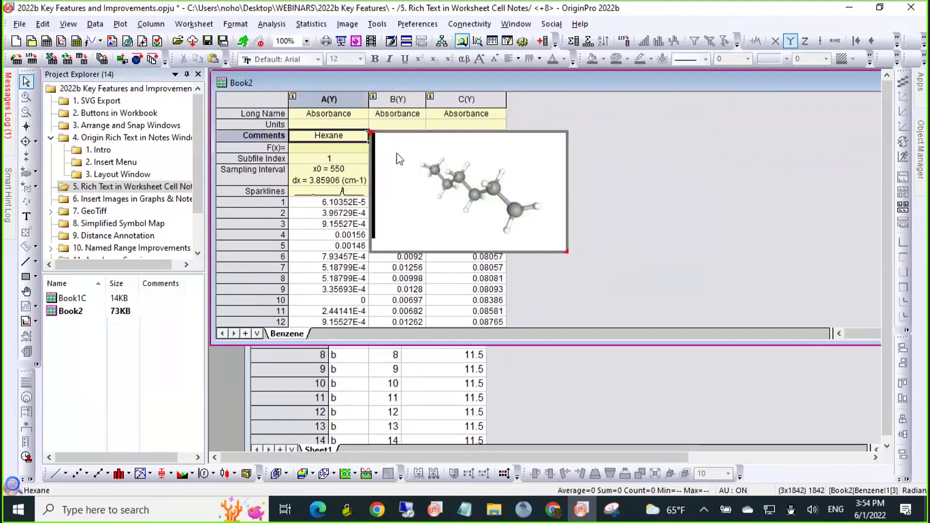
click(345, 135)
click(412, 112)
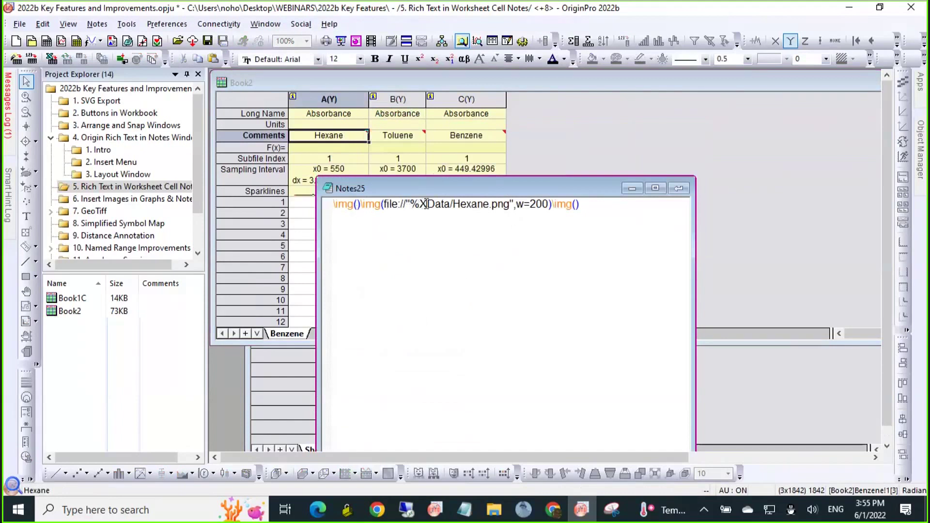
drag(425, 204, 410, 204)
click(678, 188)
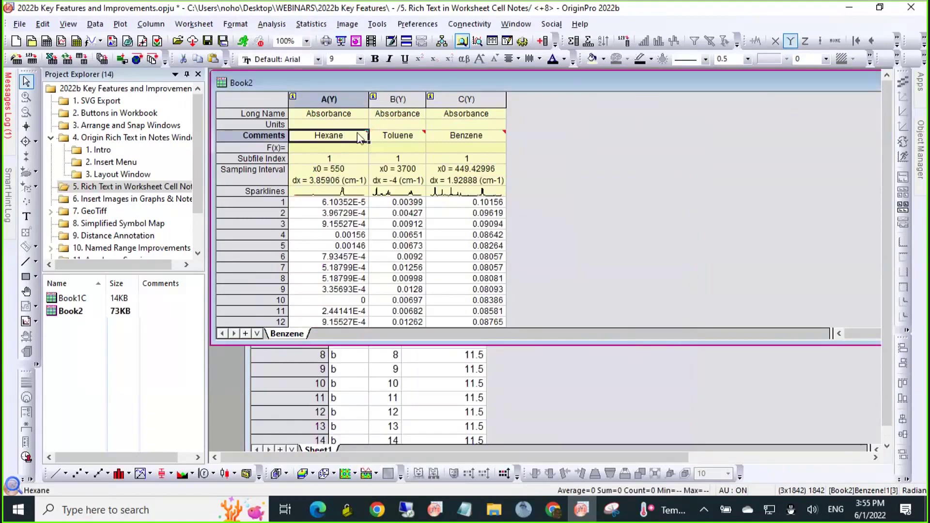
- Preview the picture notes on the Comments cells in Book2, and bring Book1C back to the front
mouse_move(364, 139)
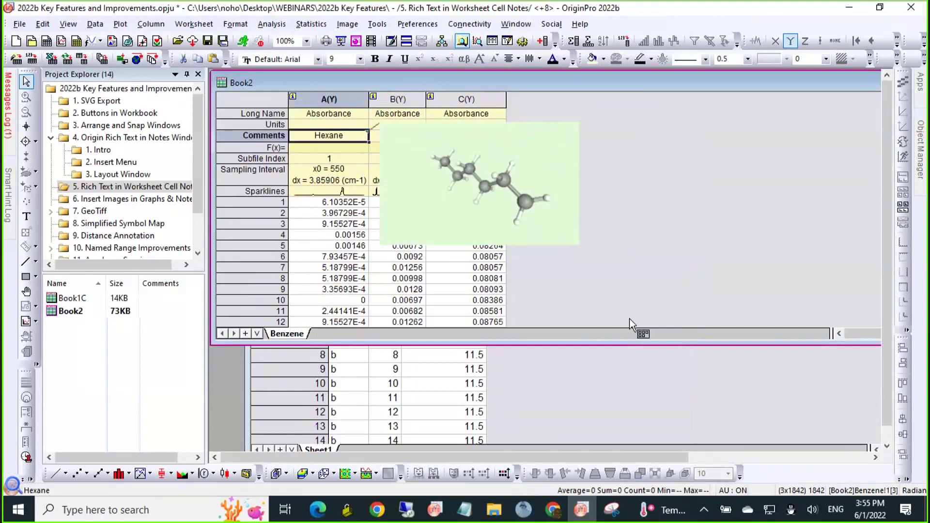
click(512, 231)
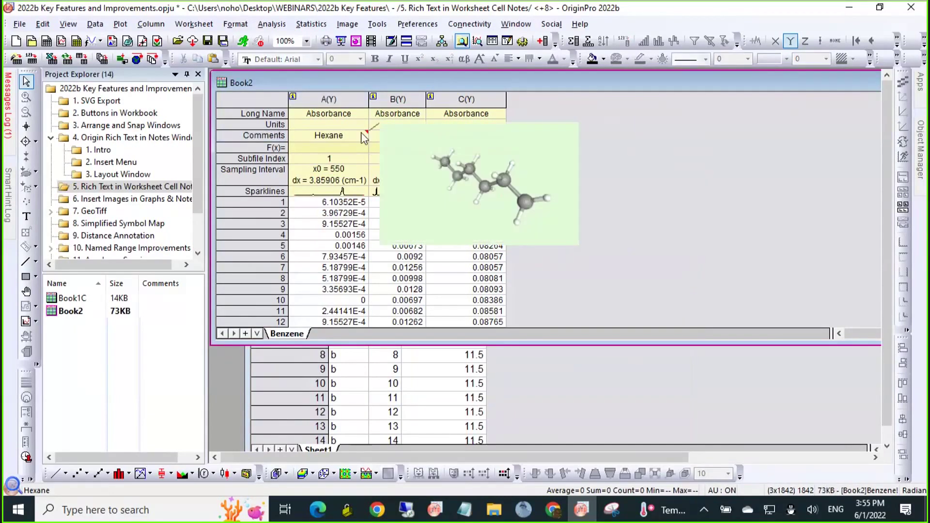
mouse_move(383, 142)
mouse_move(437, 141)
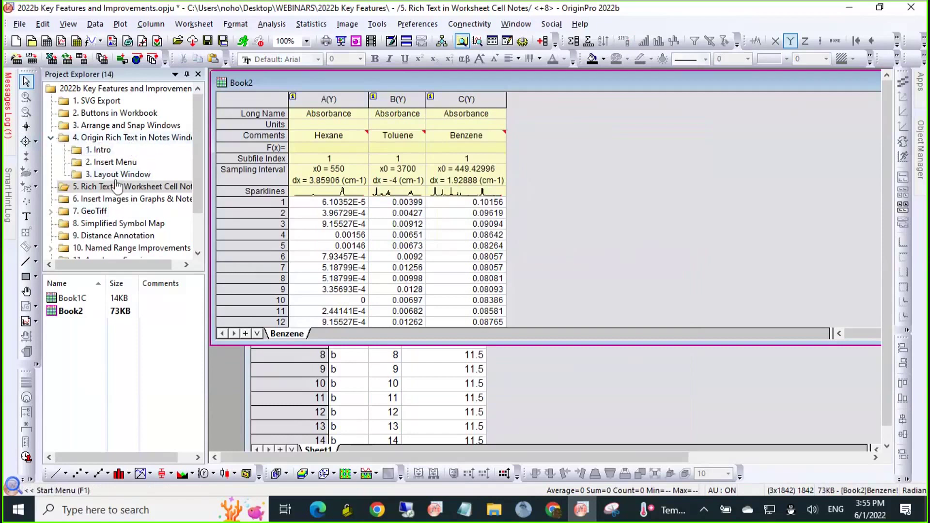
mouse_move(107, 142)
click(583, 388)
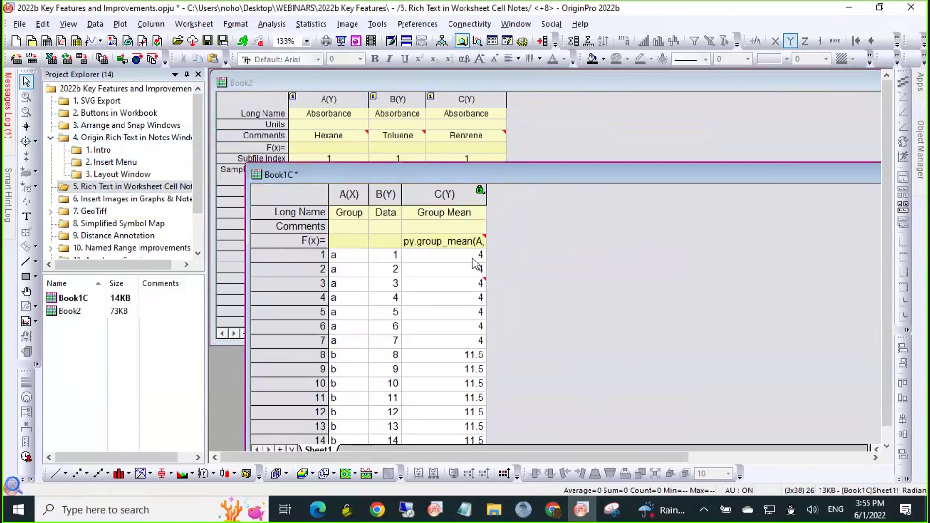
mouse_move(476, 141)
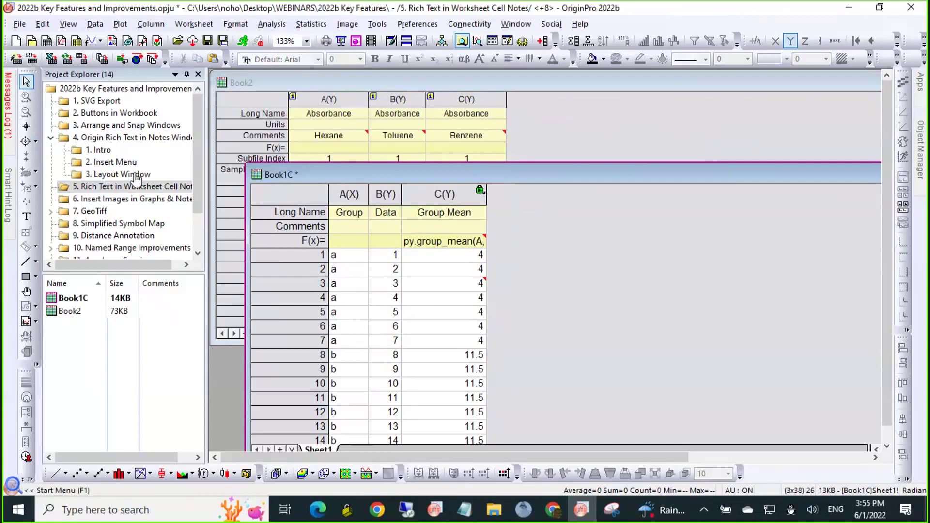
- Open the project folder "6. Insert Images in Graphs & Notes", bring Graph4 to the front, and reposition and enlarge its window
click(134, 199)
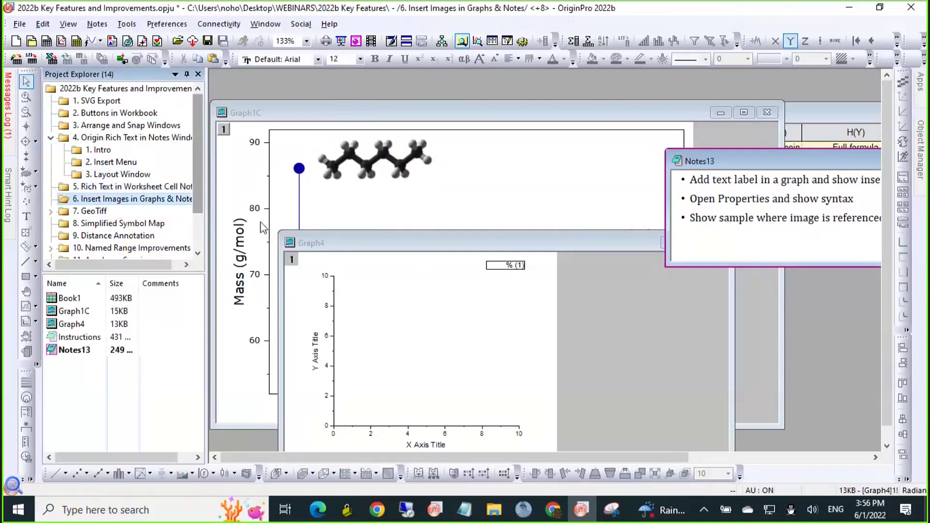
click(373, 238)
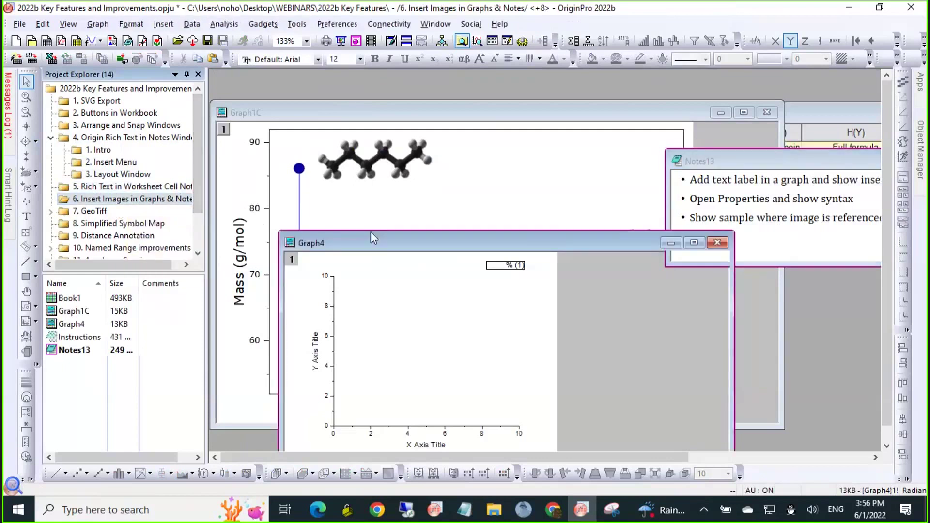
drag(371, 233, 356, 155)
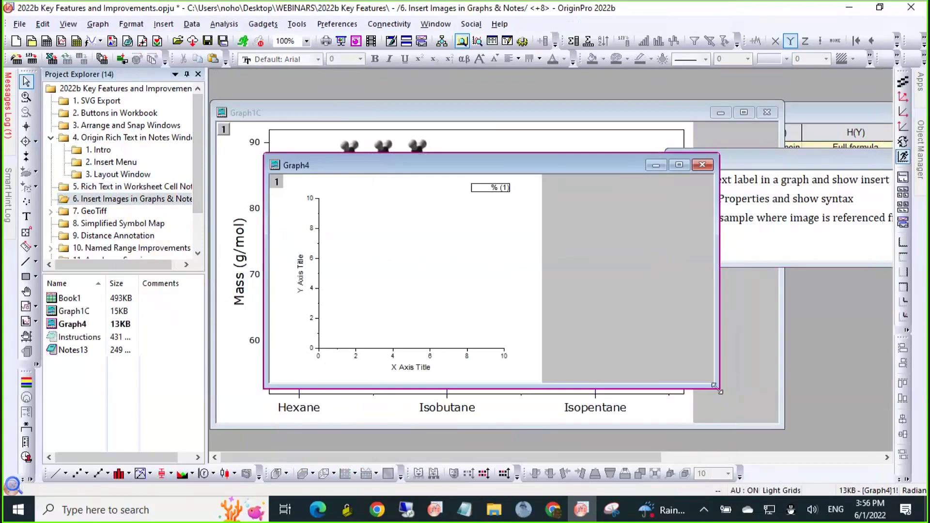
drag(715, 386, 703, 438)
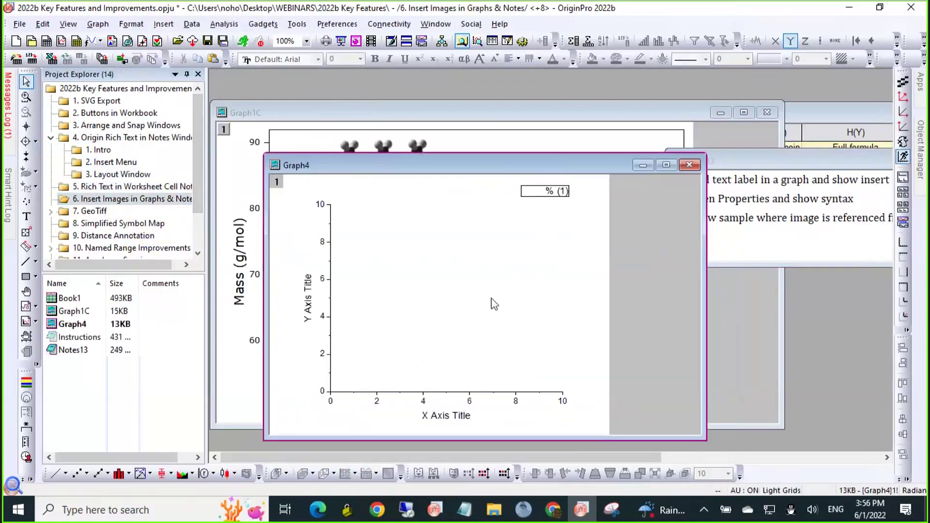
- Add a label reading "text" inside Graph4's plot area and enlarge it to a font size of about 90.5
click(26, 216)
click(369, 257)
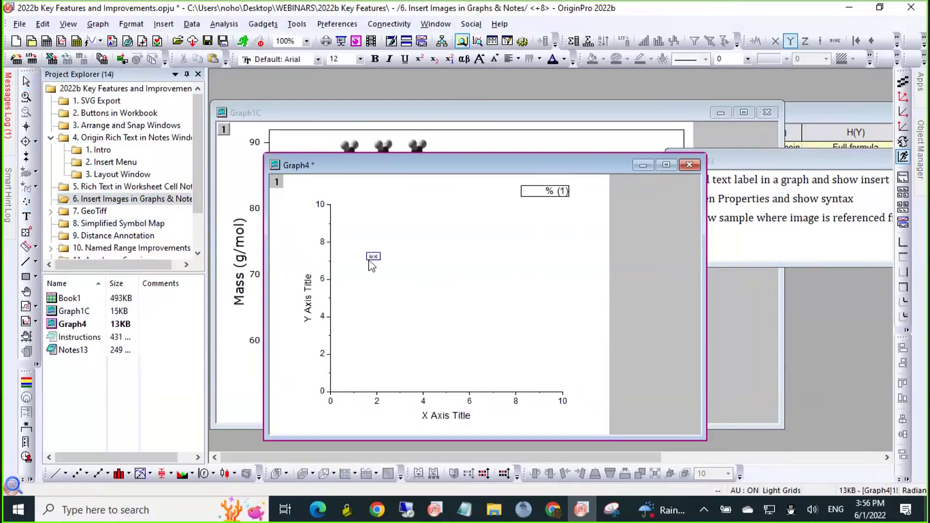
click(377, 290)
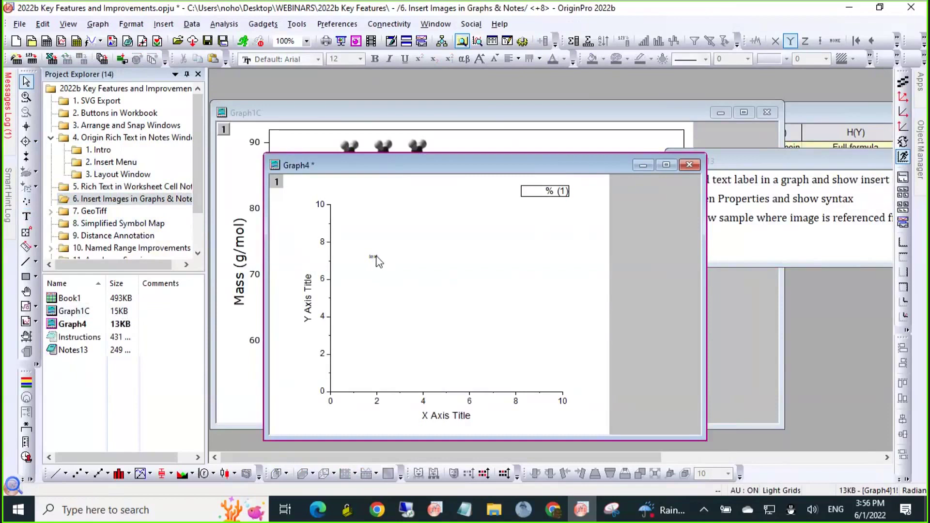
click(377, 260)
drag(380, 262, 431, 292)
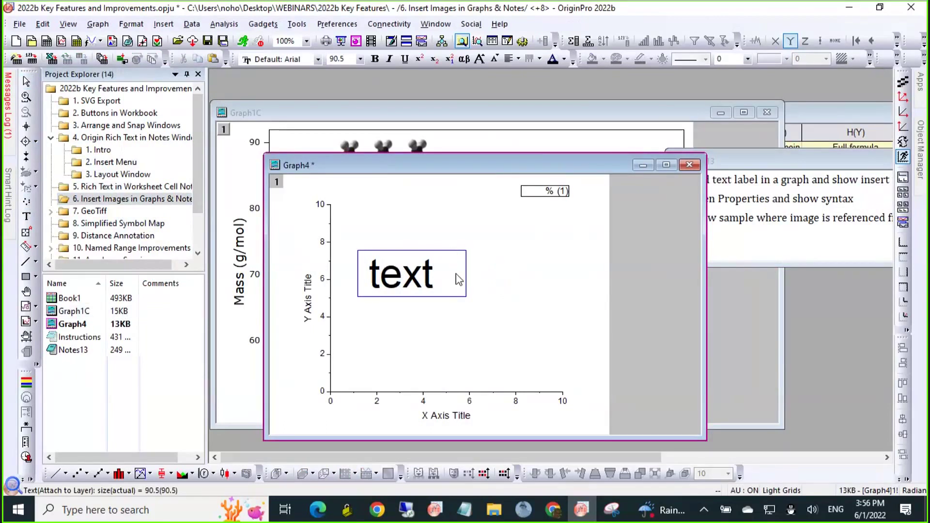
- Insert the image file Benzene.png after the word "text" in the graph label and finish editing the label
right_click(456, 279)
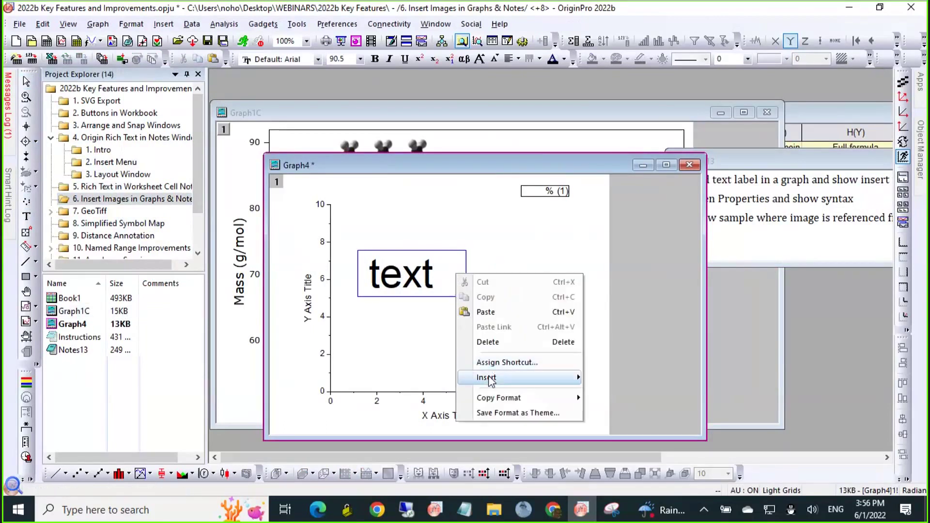
mouse_move(491, 380)
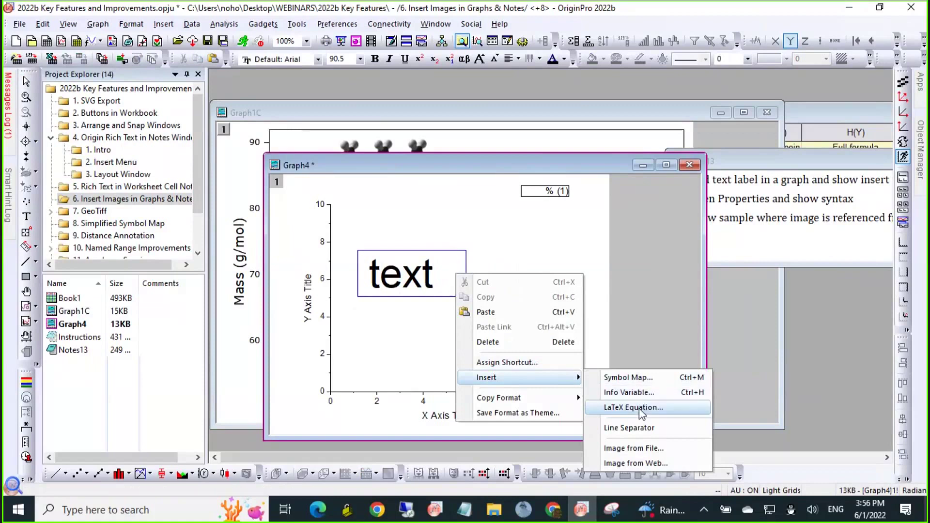
click(643, 450)
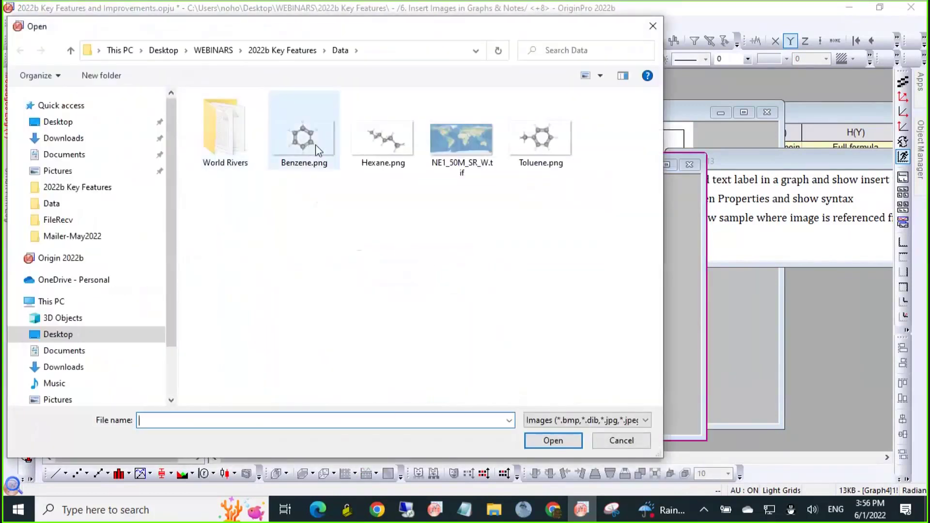
double_click(315, 144)
click(624, 316)
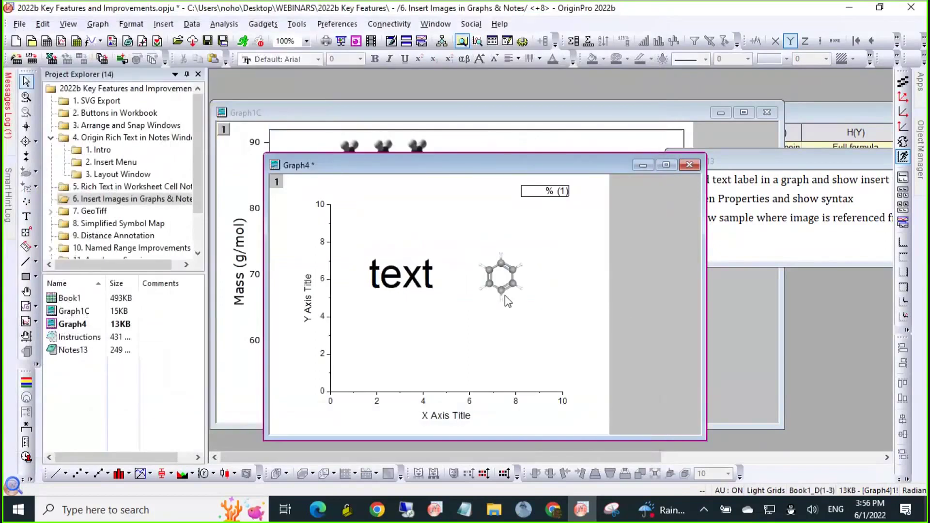
- Examine the image path syntax in the label's properties, close them without changes, and enlarge the label to a font size of about 125
click(438, 276)
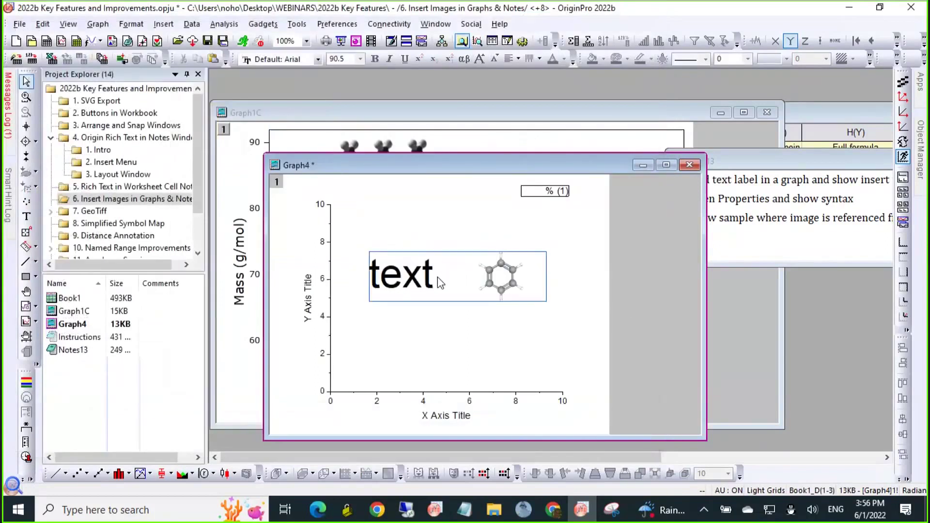
right_click(438, 277)
click(479, 451)
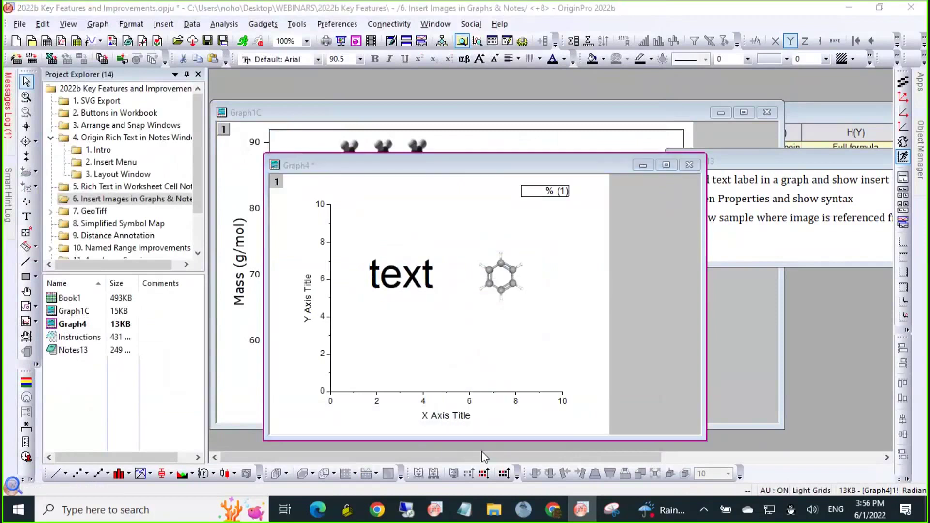
click(439, 268)
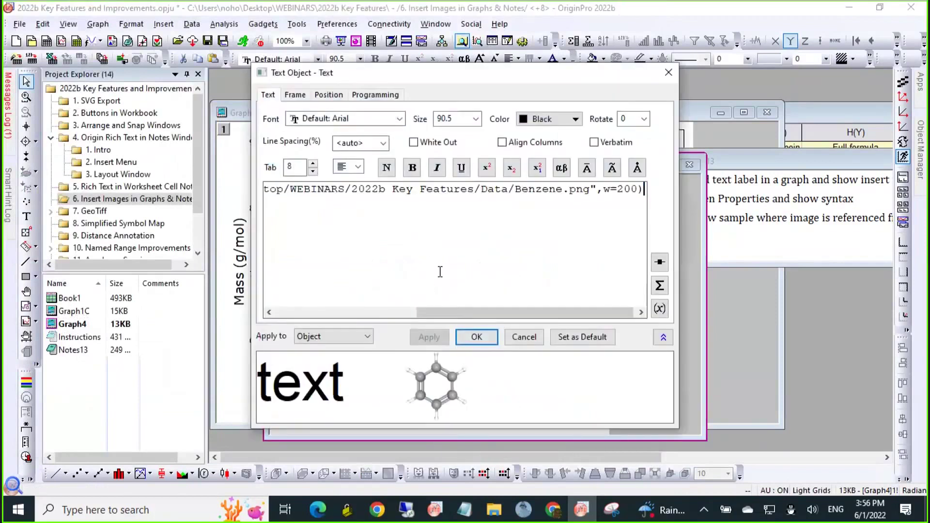
drag(424, 312, 286, 315)
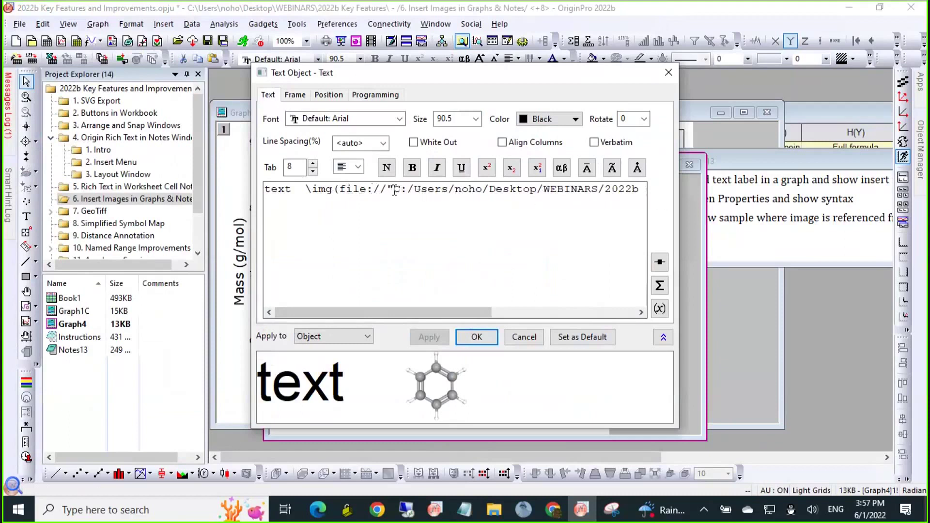
drag(492, 313, 438, 325)
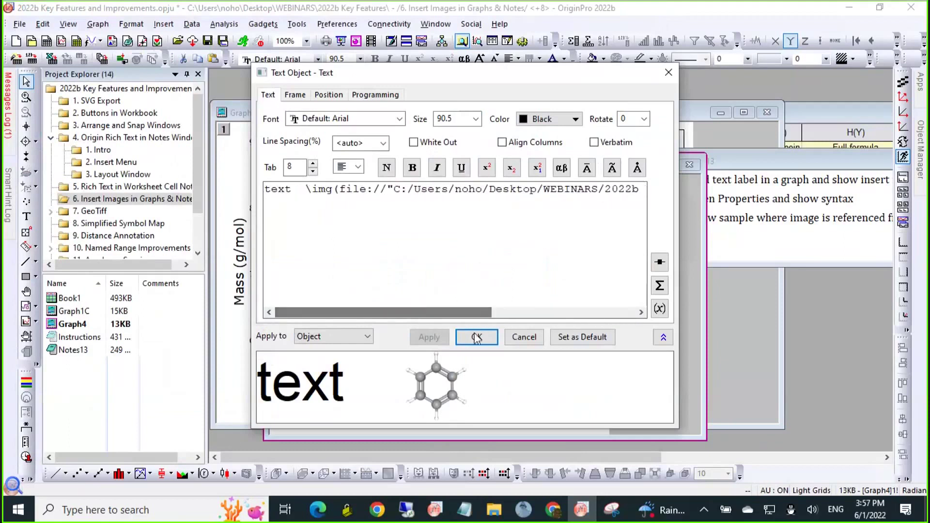
click(524, 338)
click(501, 279)
drag(547, 302, 616, 335)
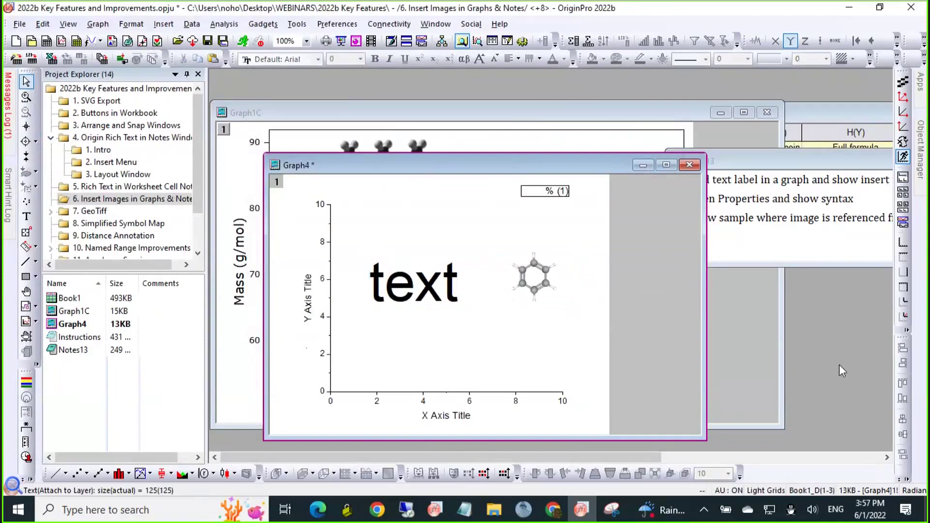
- Bring Book1 to the front, and move and enlarge its window to view all rows and the molecule image columns
click(803, 115)
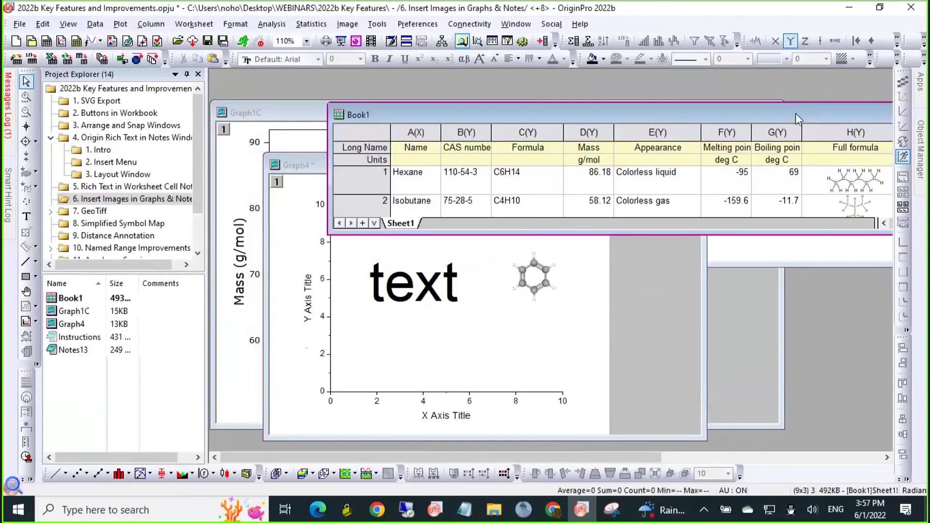
drag(796, 112, 695, 144)
drag(579, 262, 579, 405)
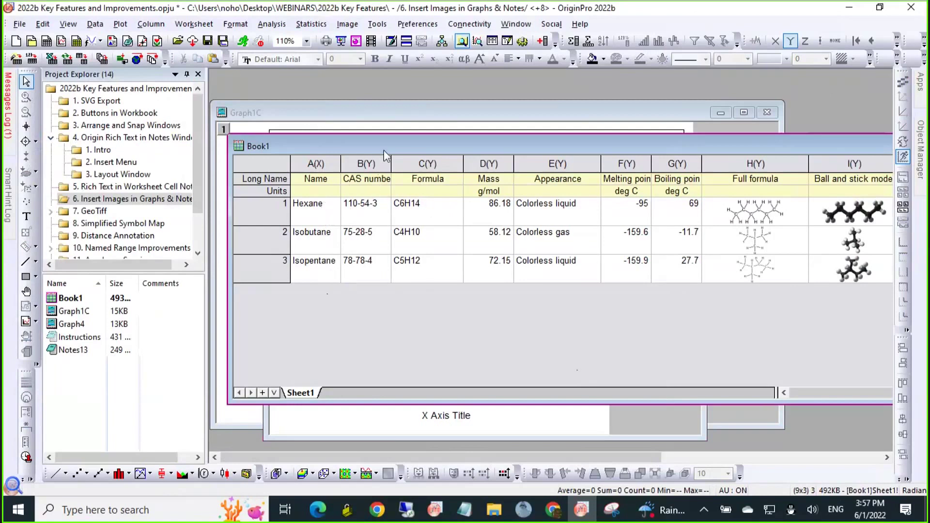
drag(384, 150, 365, 187)
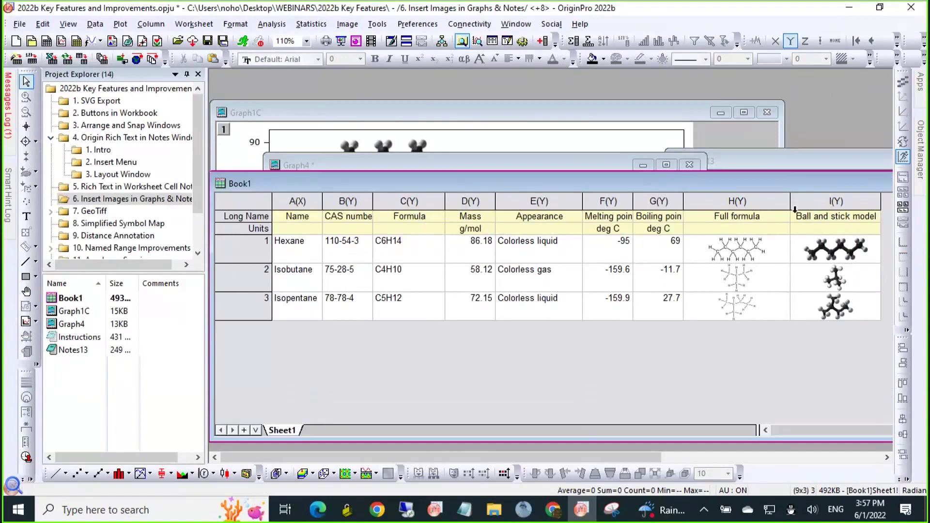
- Bring Graph1C to the front and view the data point information for Isopentane beside its molecule image
click(445, 121)
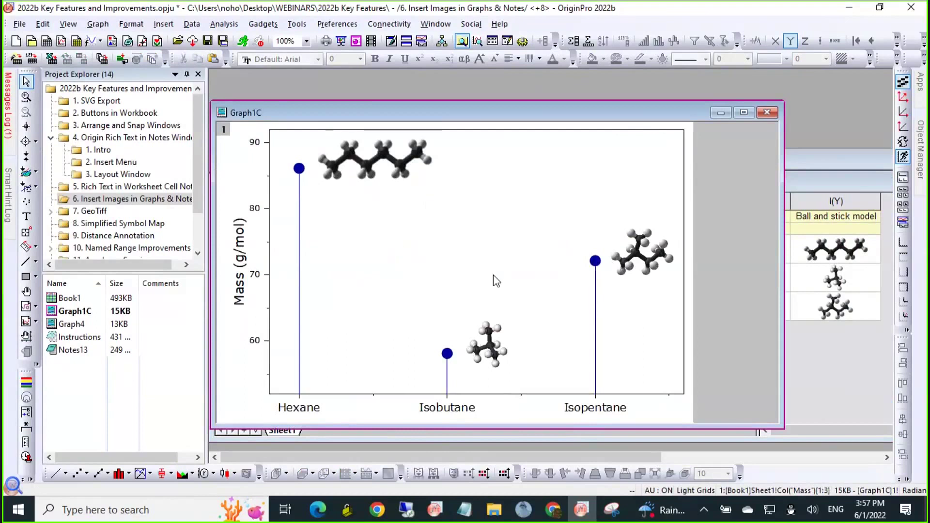
mouse_move(599, 267)
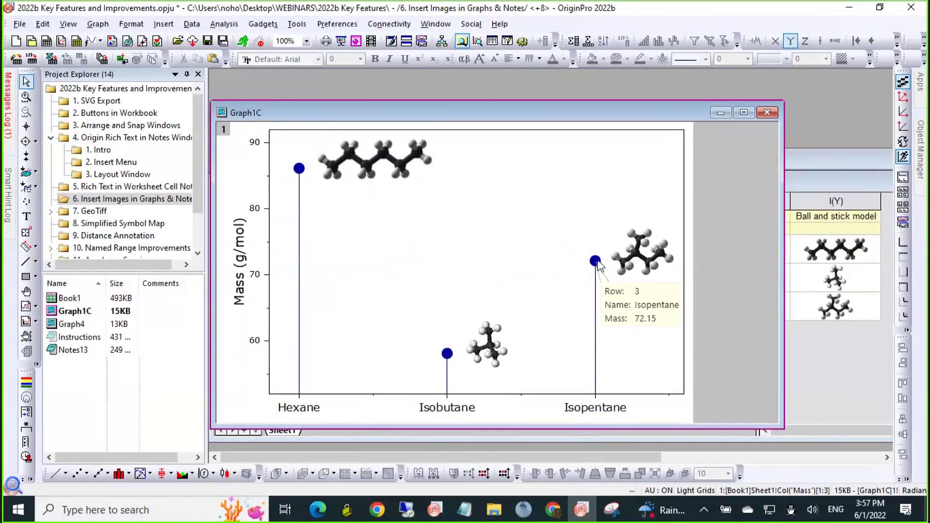
- Copy the custom label format string from the Graph1C scatter plot's label properties and close the properties without applying anything
double_click(460, 245)
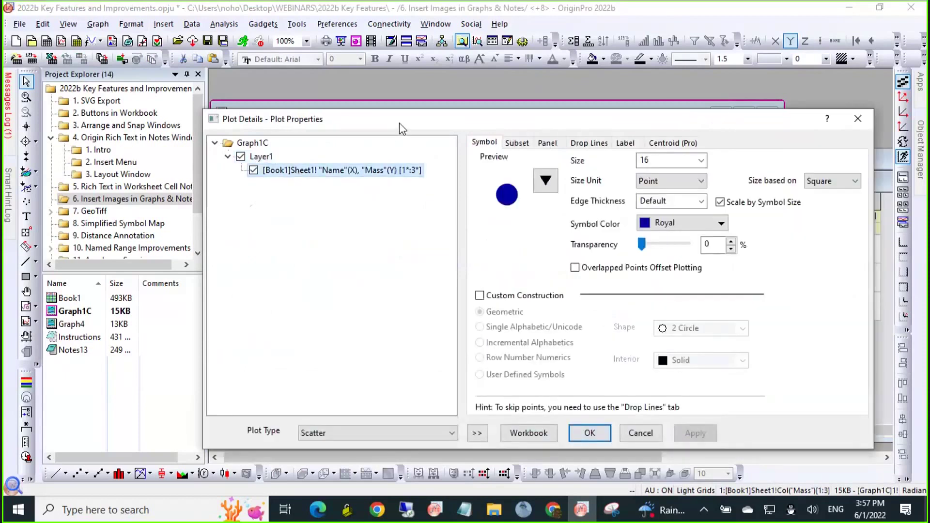
drag(401, 128, 260, 131)
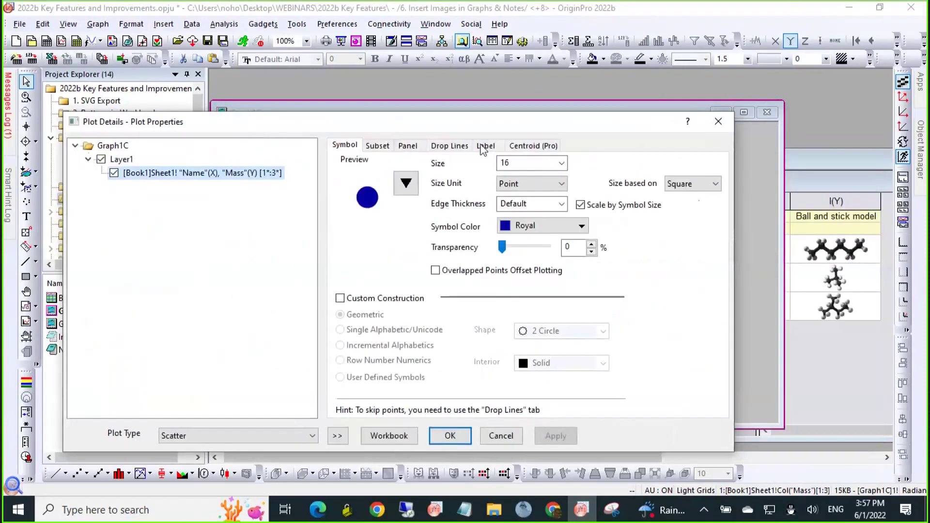
click(485, 145)
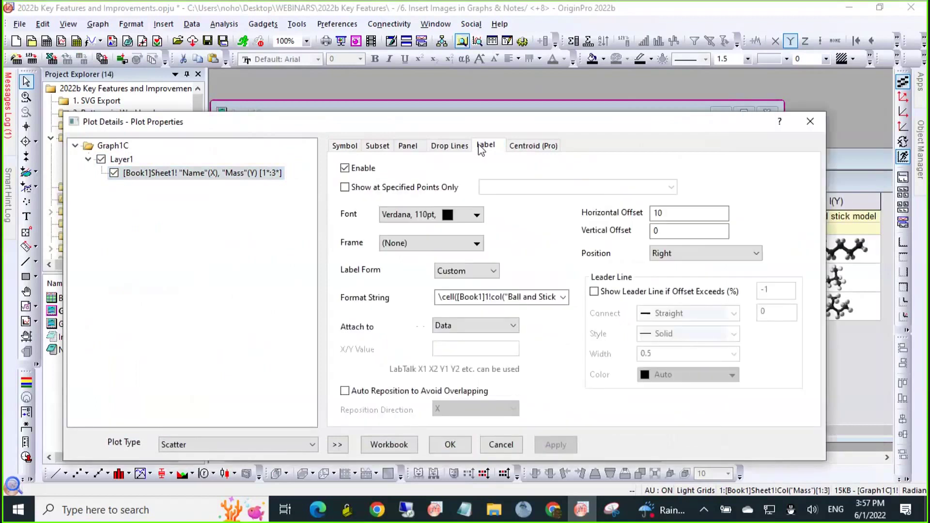
click(514, 302)
key(ctrl+a)
key(ctrl+c)
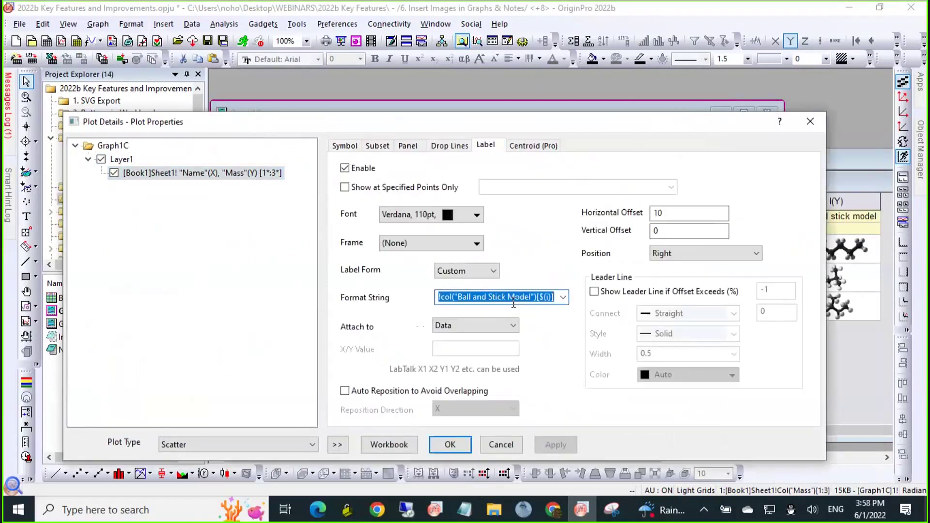
click(515, 443)
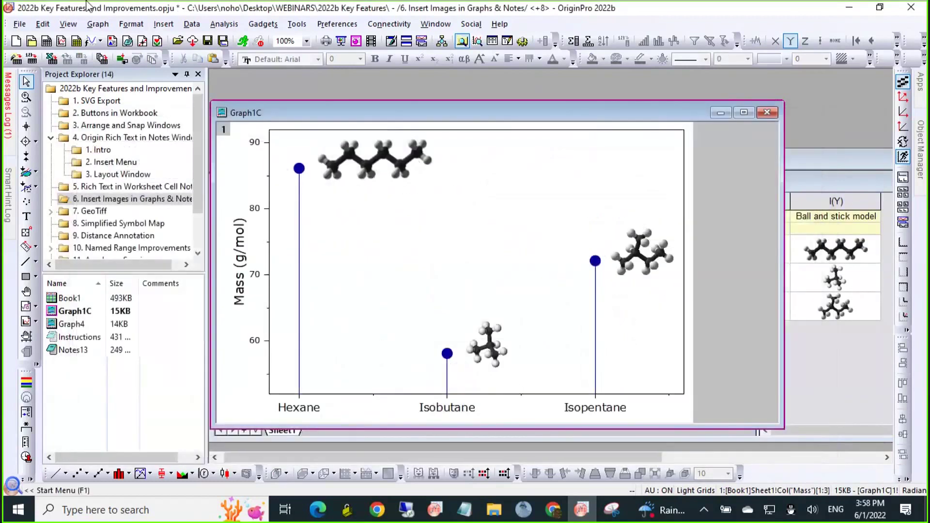
- Create a new notes window, paste the copied label format string into it, and turn on render mode
click(131, 43)
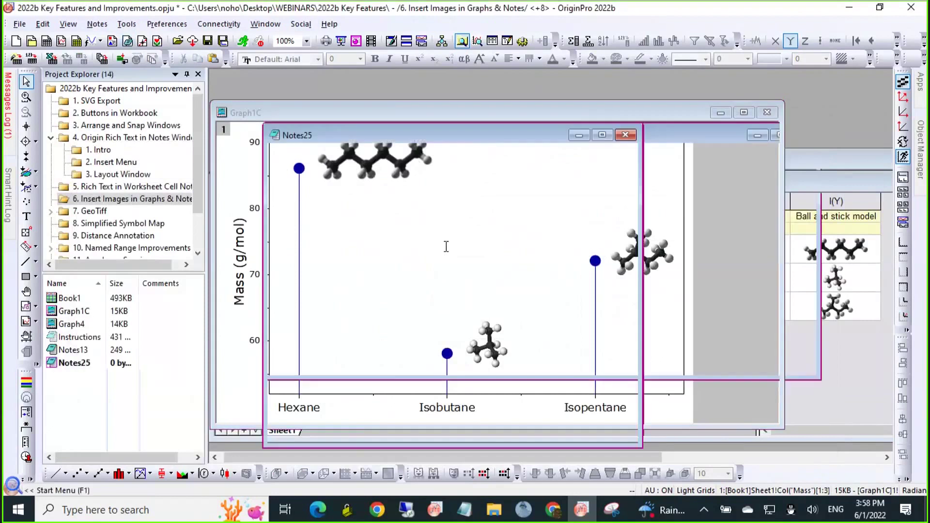
key(ctrl+v)
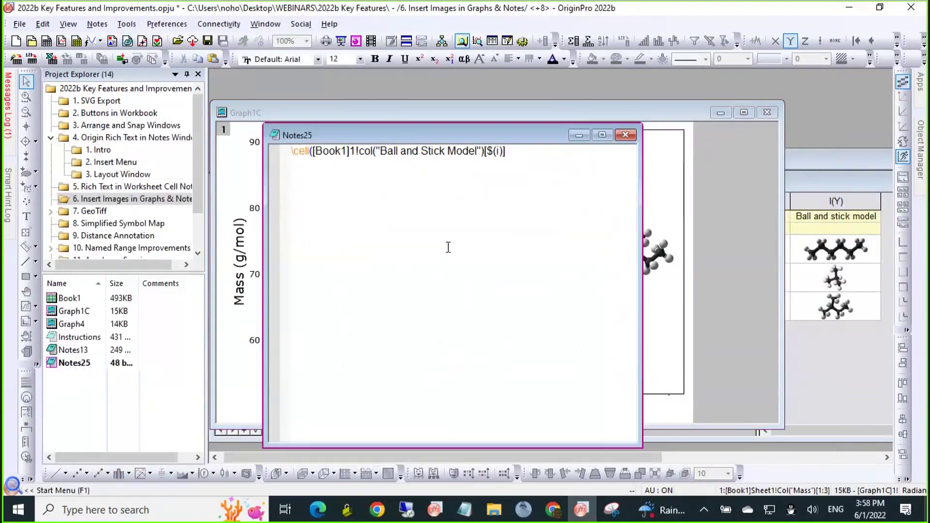
key(ctrl+m)
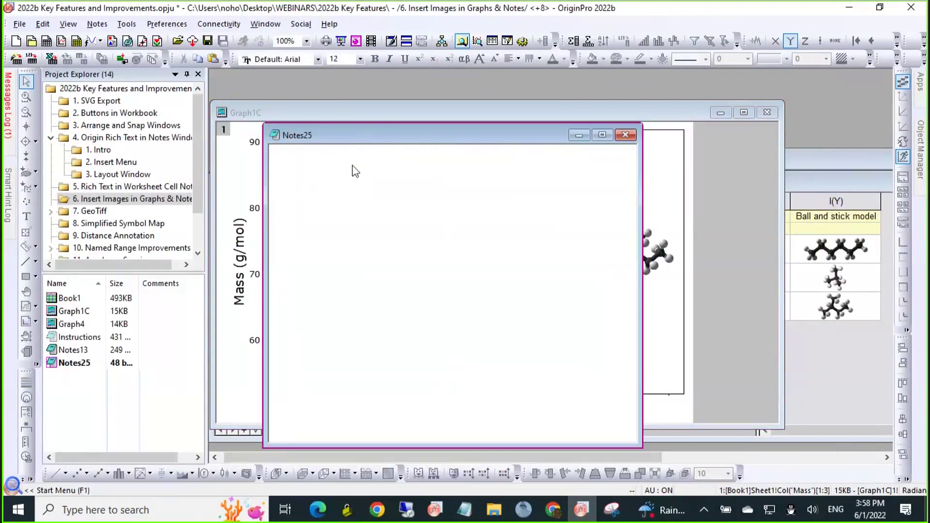
- Set the new notes window's syntax to Text, magnify its text, and widen the window
right_click(351, 136)
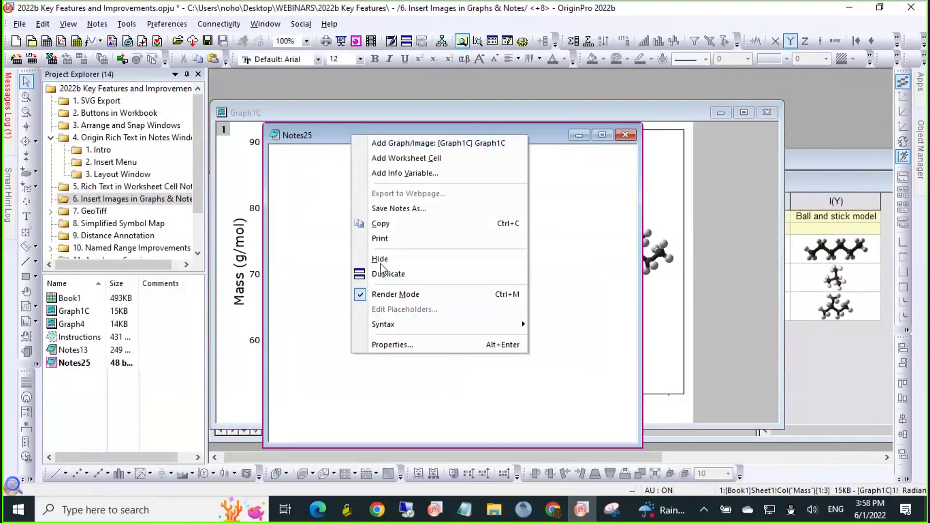
mouse_move(429, 325)
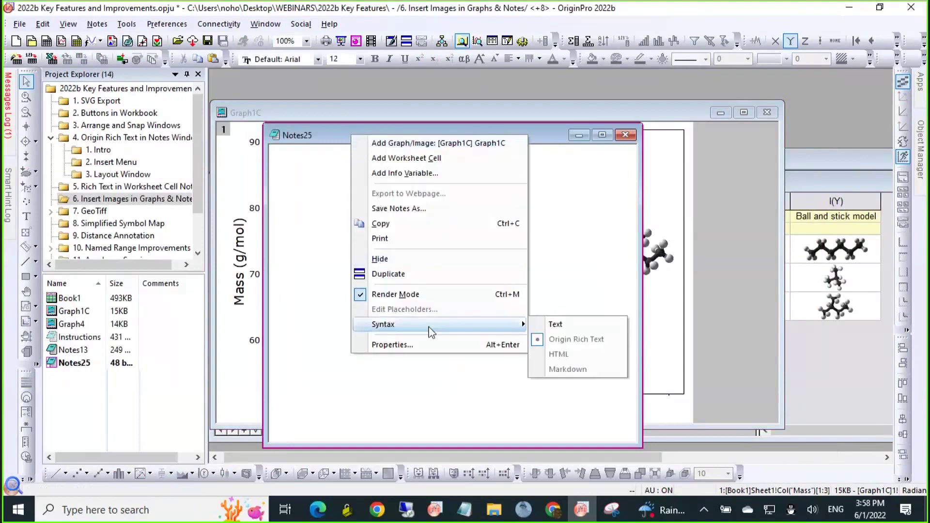
click(581, 324)
ctrl+scroll(497, 281, up, 4)
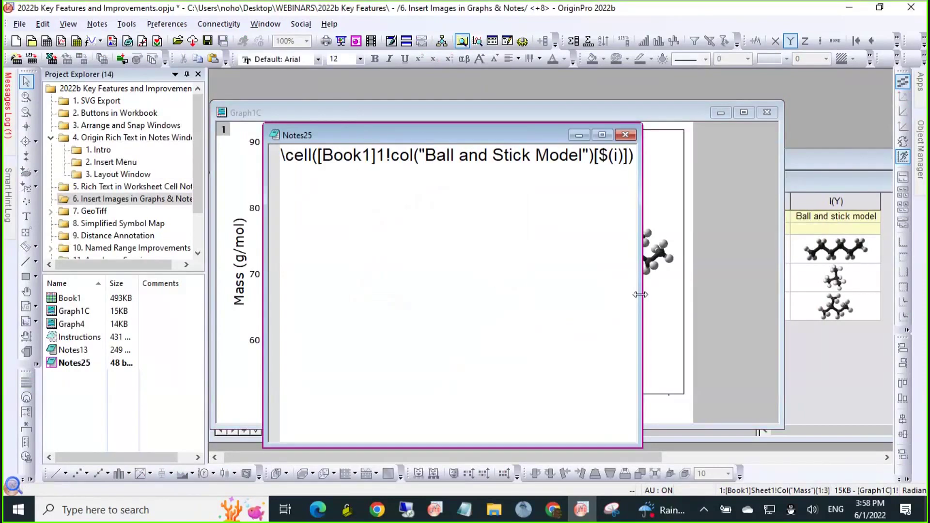
drag(639, 294, 835, 294)
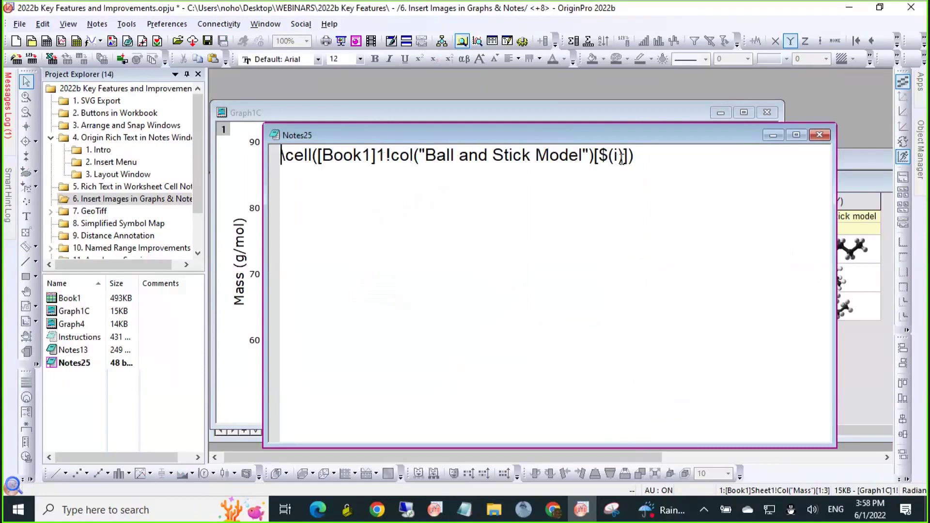
- Compare the (i) row index in the pasted string with the rows of Book1 and the labelled points in Graph1C
drag(623, 157, 610, 157)
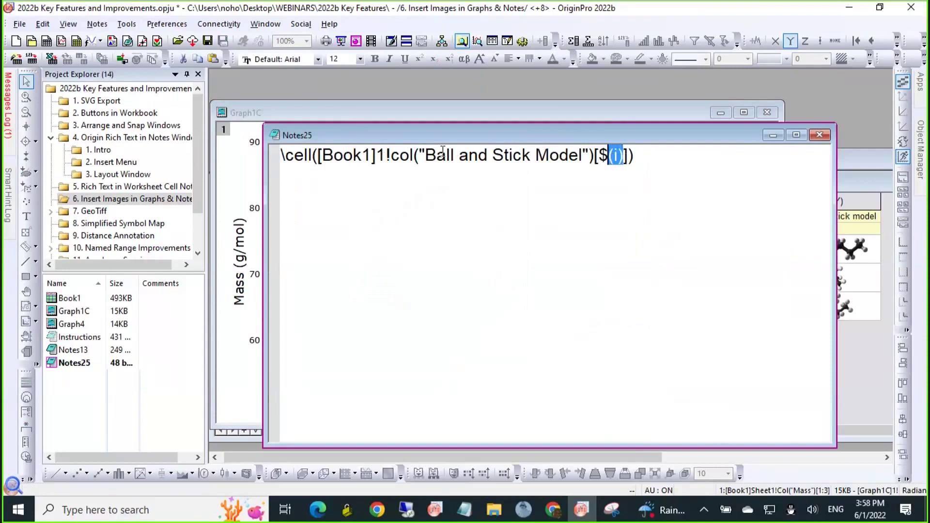
click(843, 299)
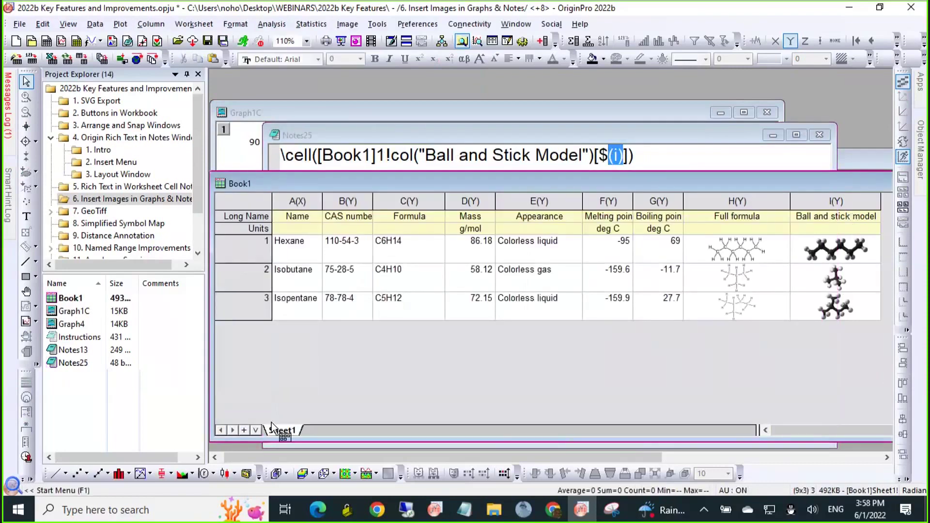
click(332, 138)
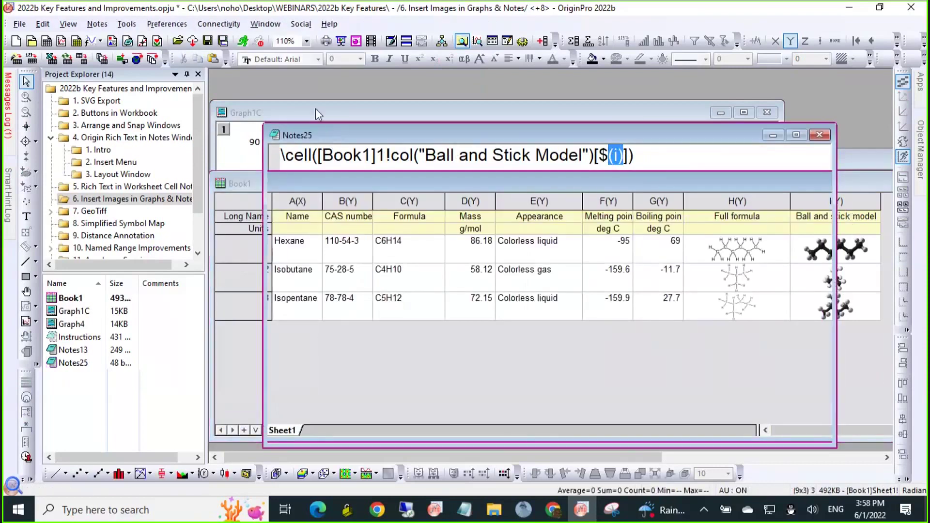
click(314, 112)
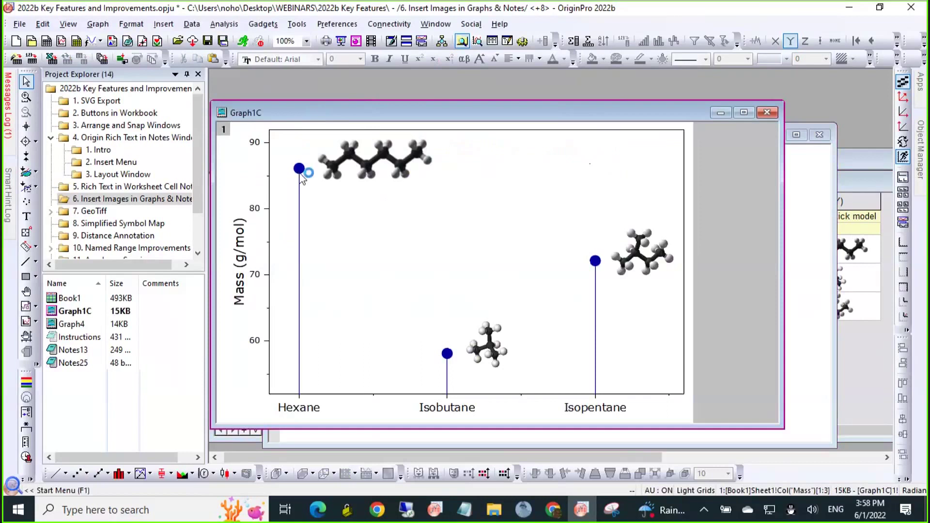
mouse_move(599, 265)
- Expand the 7. GeoTiff project folder, give the folder tree more height, and open the 1. Background Image subfolder
click(50, 211)
click(89, 213)
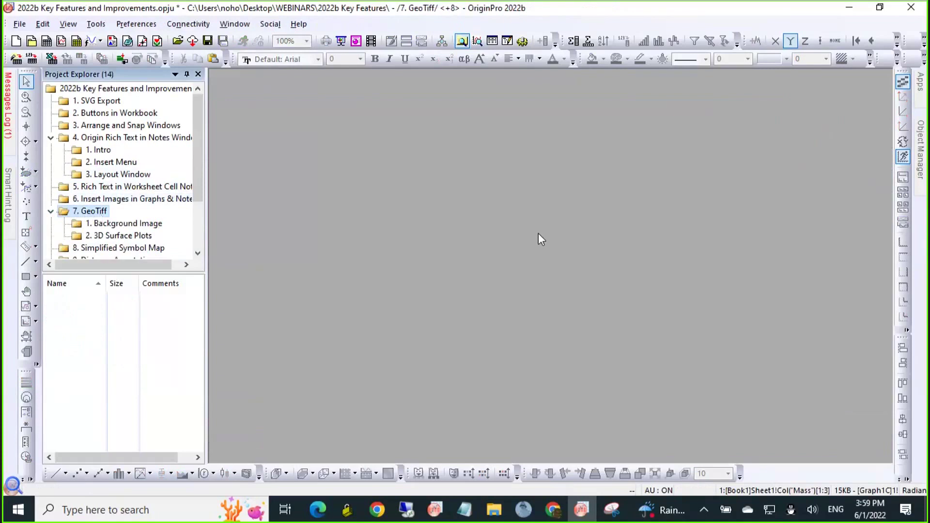
drag(76, 272, 79, 337)
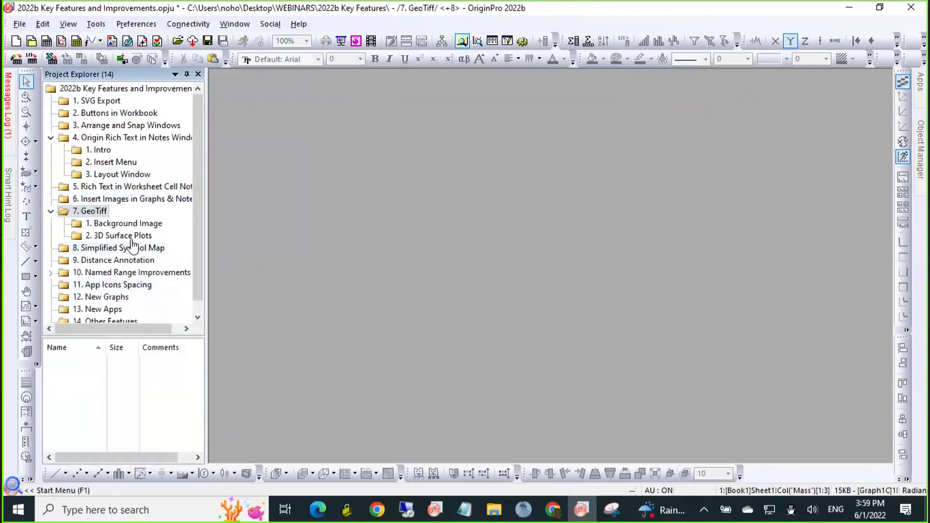
mouse_move(132, 244)
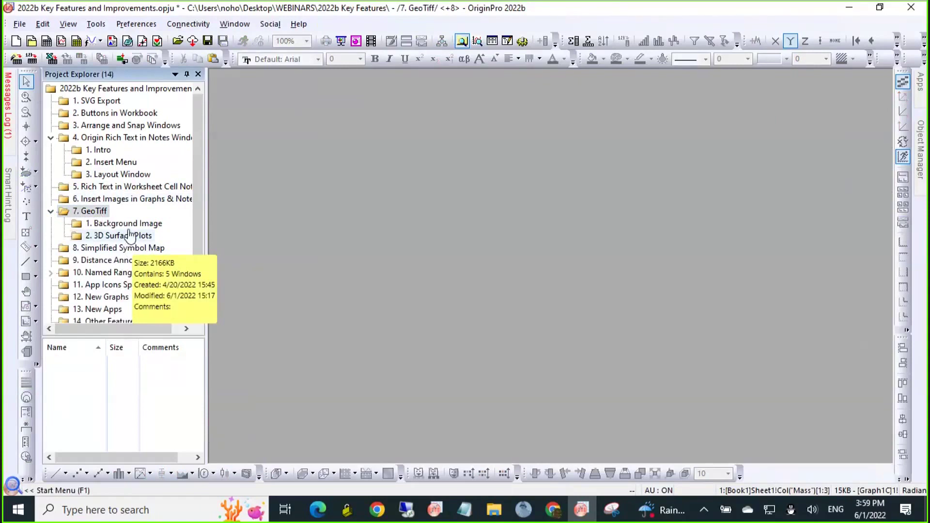
click(129, 226)
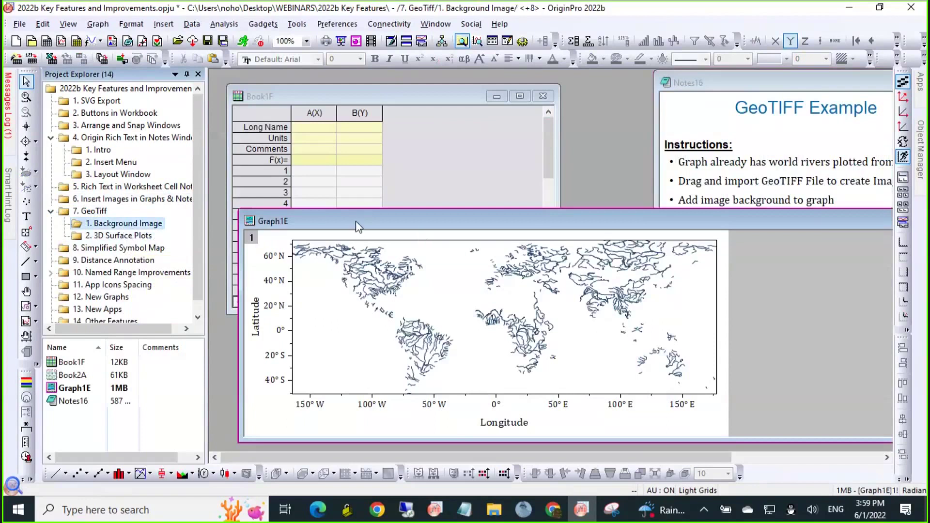
- Reposition and resize the Graph1E world rivers map, and check the GeoTIFF instructions in Notes16
drag(357, 226, 332, 155)
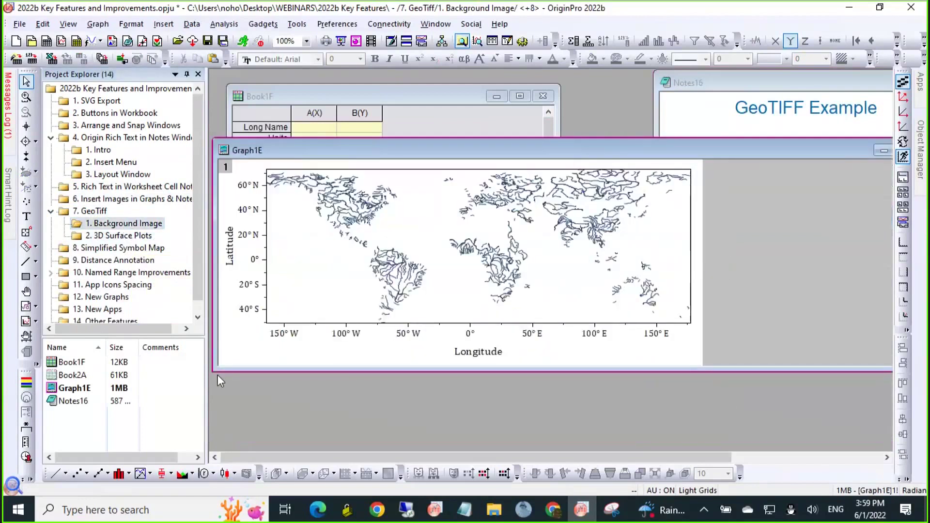
drag(215, 373, 388, 402)
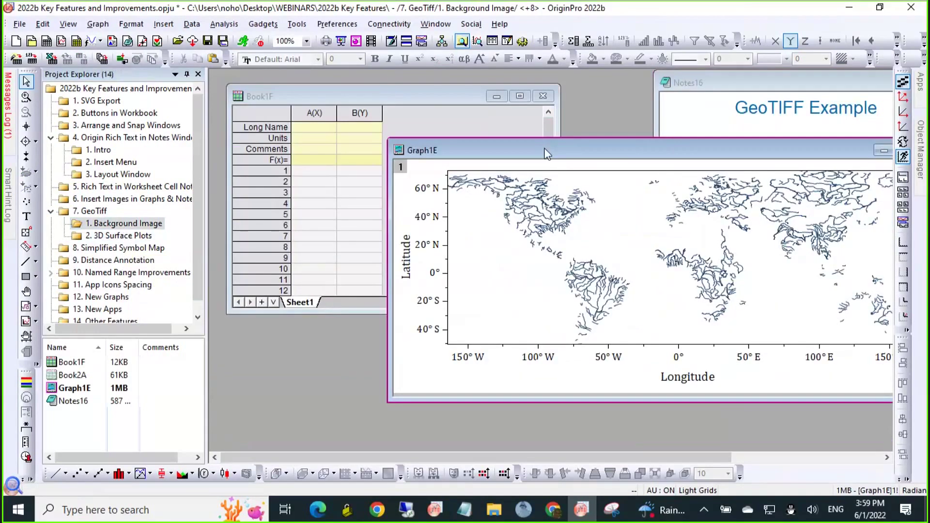
click(830, 342)
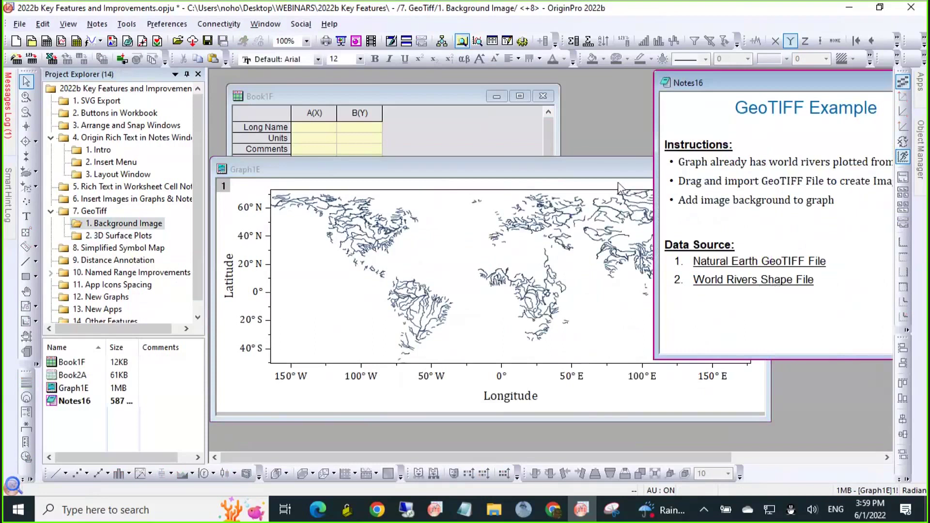
click(590, 177)
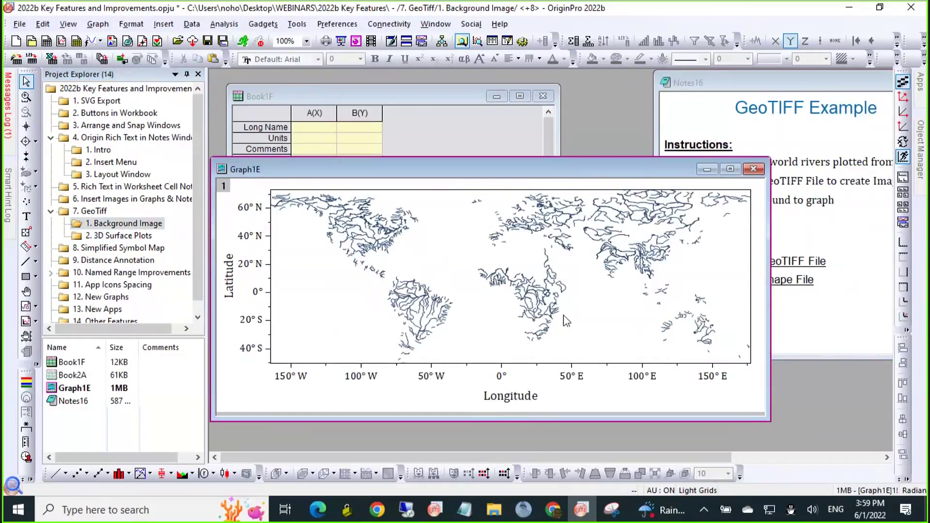
- Switch to File Explorer, open the Data folder in a smaller window beside the project, and import NE1_50M_SR_W.tif into the project
click(494, 510)
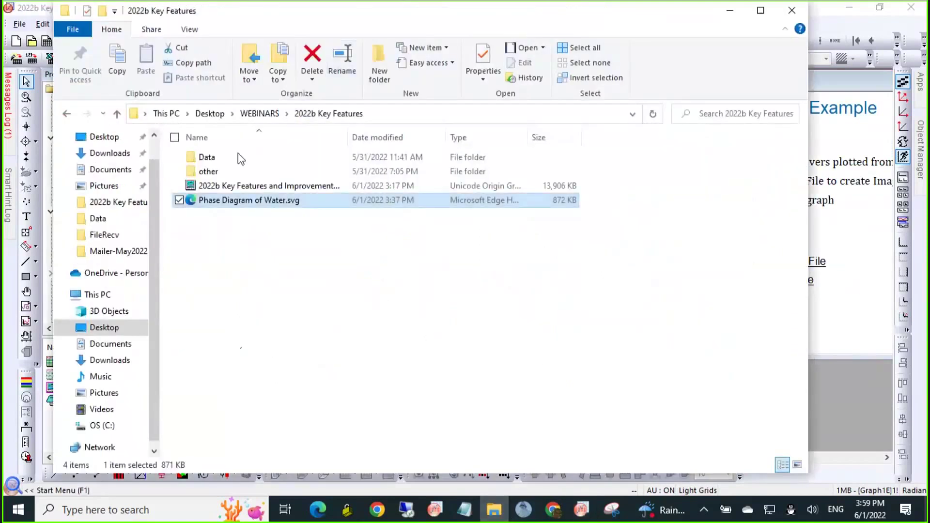
click(213, 157)
double_click(213, 157)
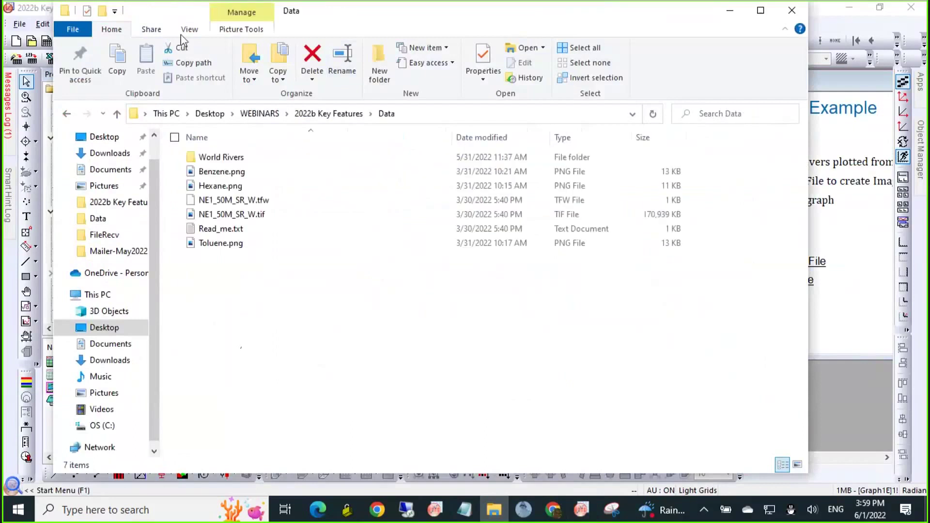
drag(172, 17, 282, 87)
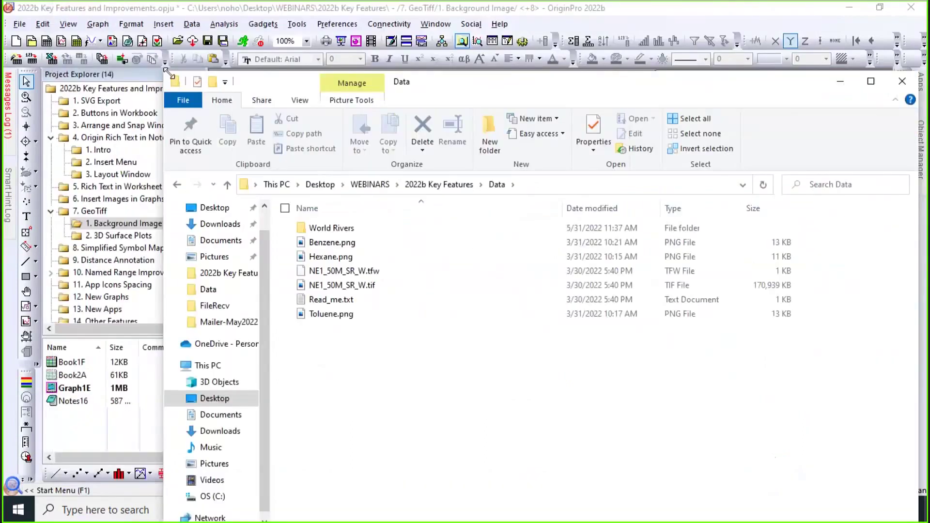
drag(168, 71, 488, 232)
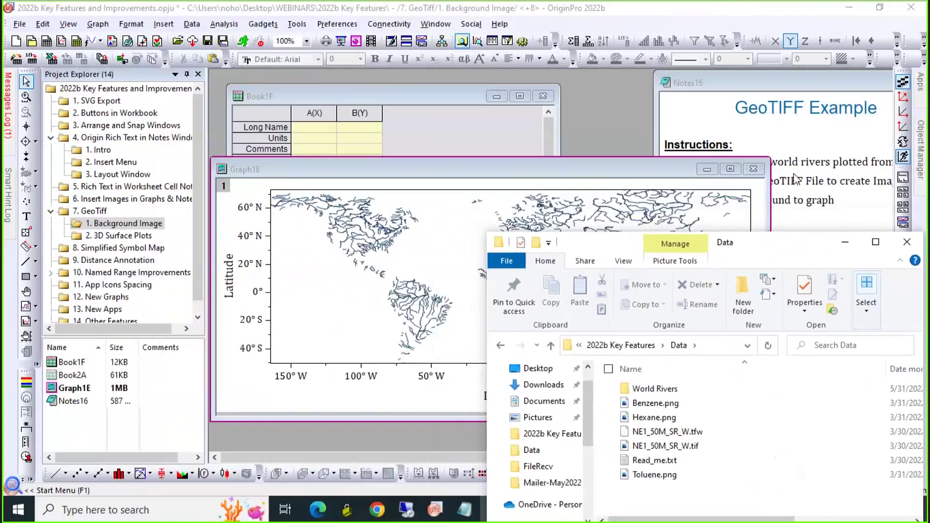
drag(775, 242, 797, 146)
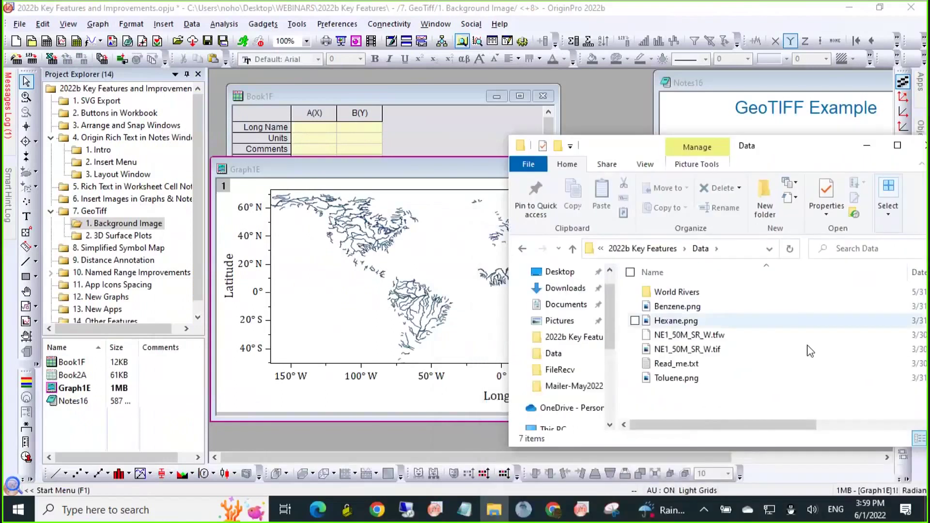
click(703, 350)
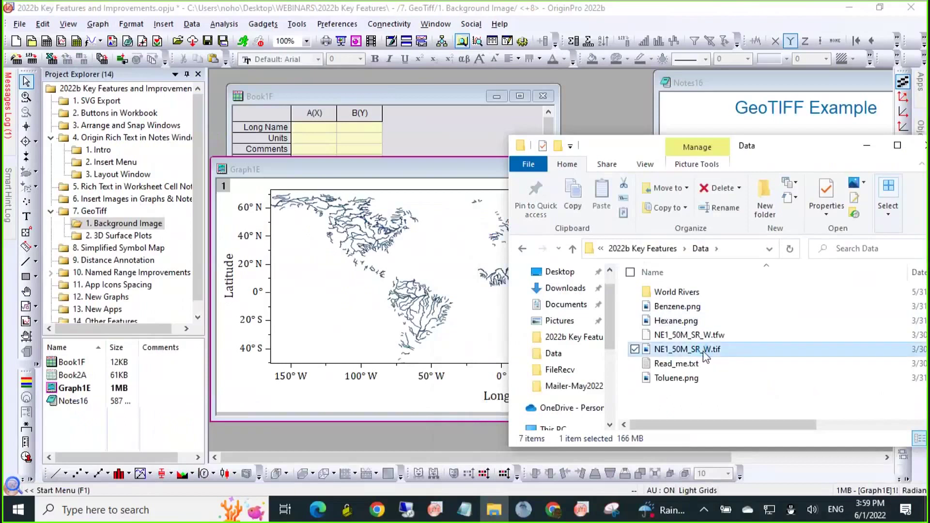
click(578, 104)
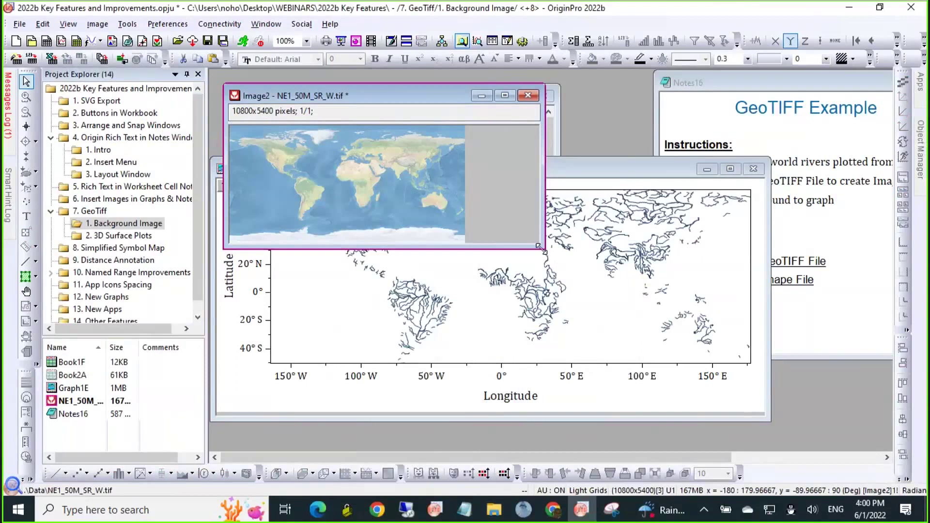
- Enlarge the imported world map image window and move it so Graph1E's title bar is accessible
drag(540, 246, 742, 387)
drag(402, 92, 401, 124)
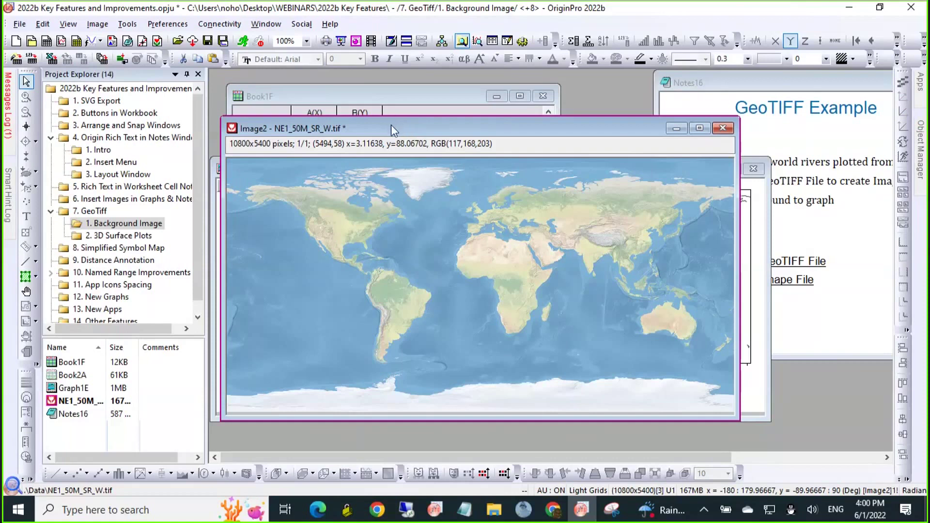
drag(391, 124, 424, 113)
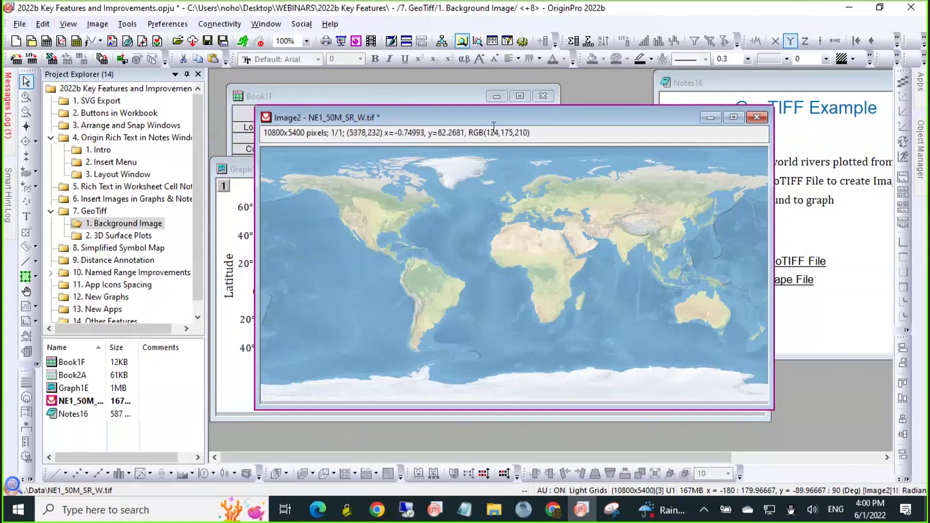
drag(485, 118, 549, 94)
- Insert the NE1_50M_SR_W.tif image window into Graph1E as the layer background, rescaling the layer using image coordinates
click(296, 169)
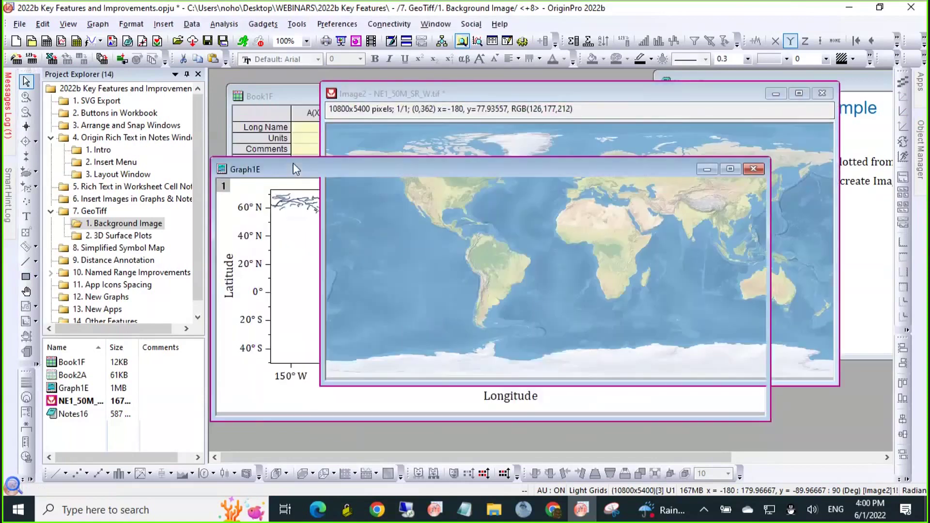
click(164, 25)
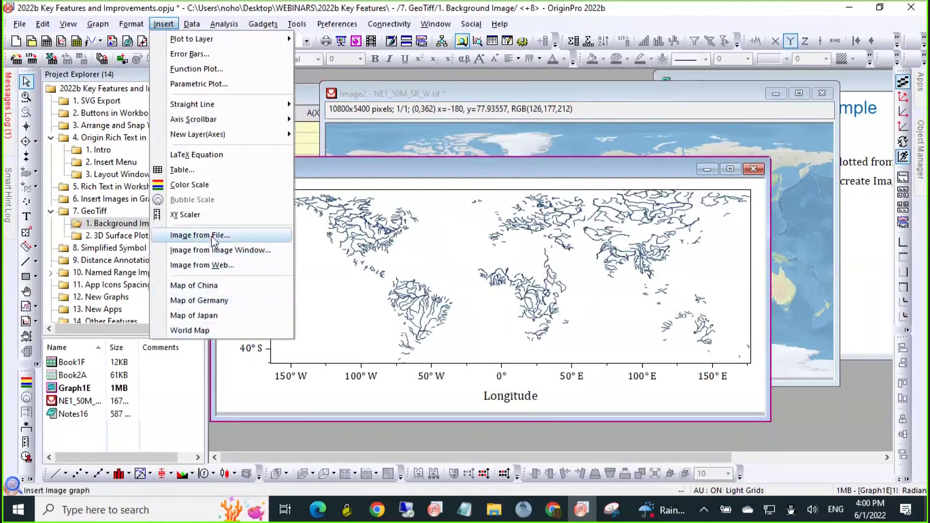
click(216, 250)
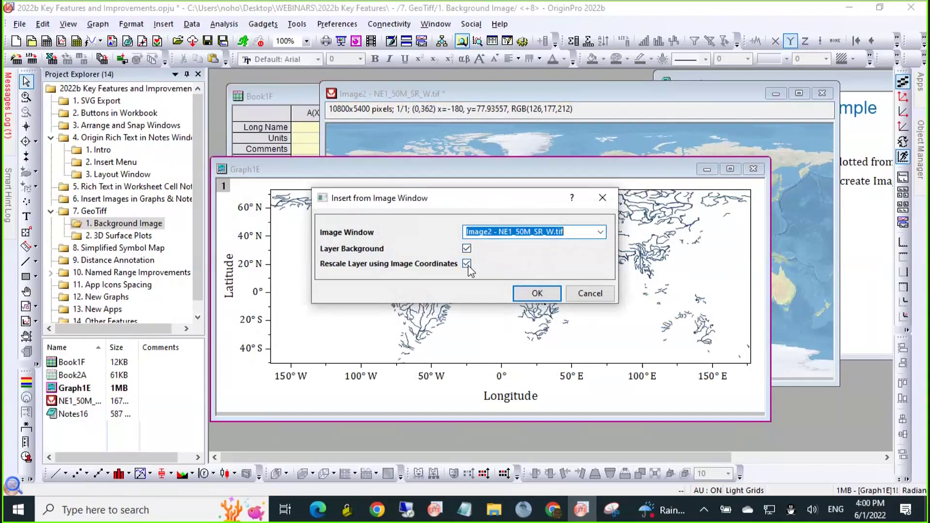
click(532, 296)
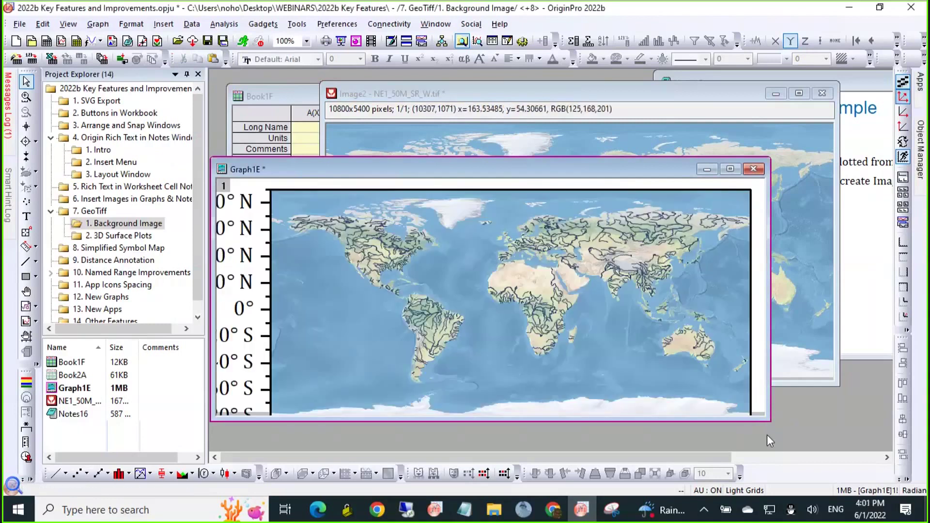
- Widen the Graph1E window and zoom its rivers map in around South America
drag(767, 422, 768, 421)
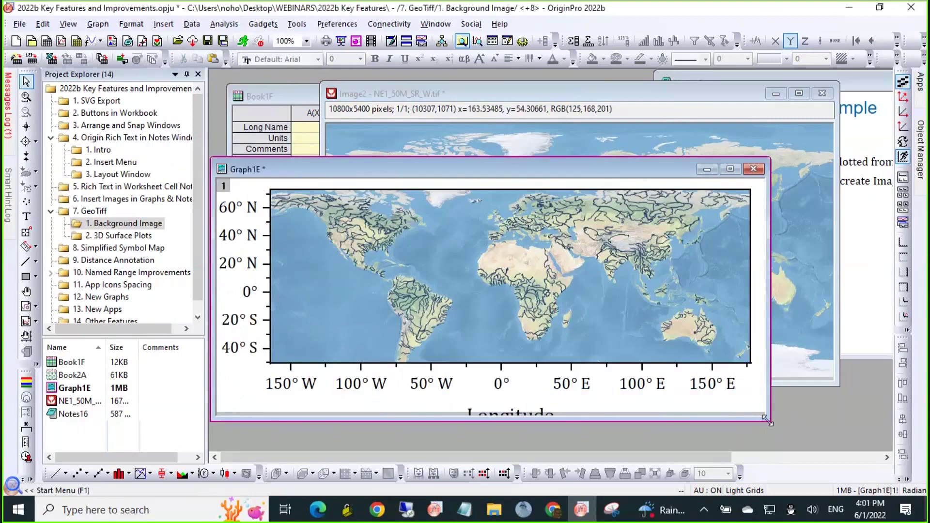
drag(768, 421, 825, 429)
click(443, 86)
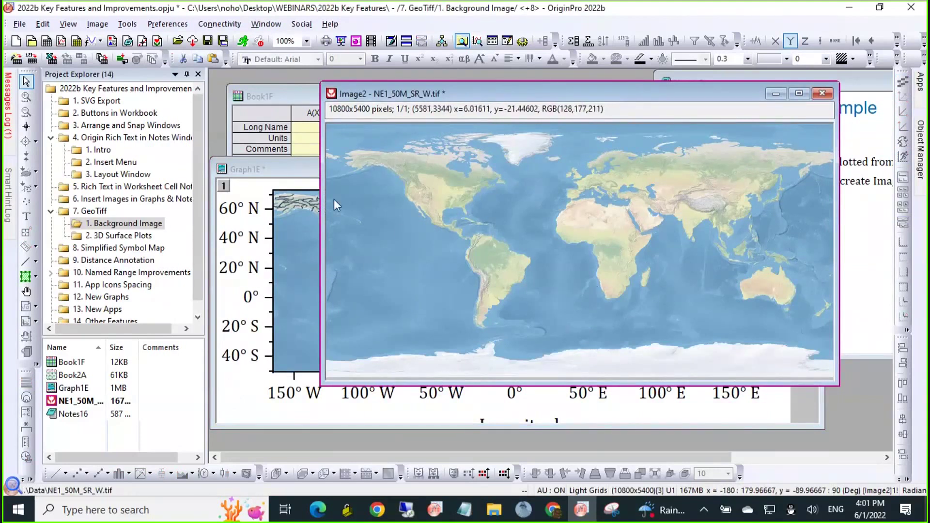
click(279, 168)
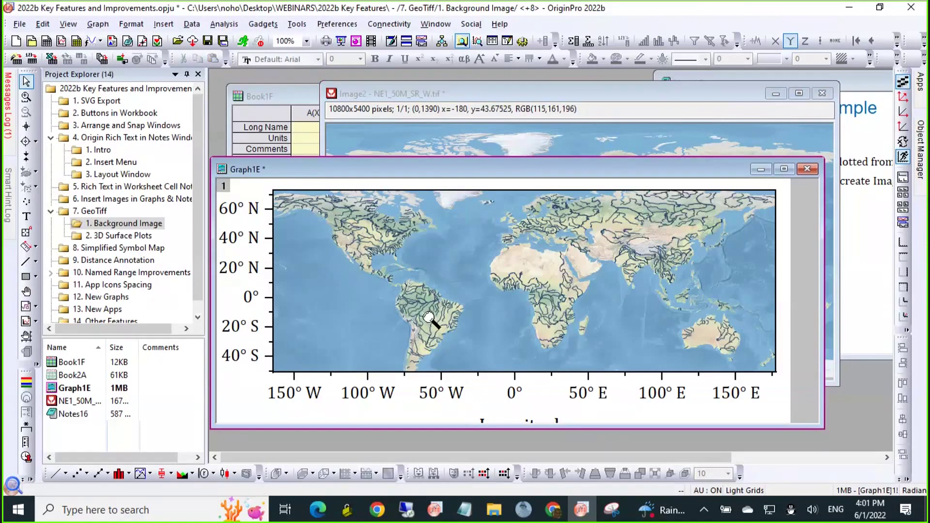
click(428, 317)
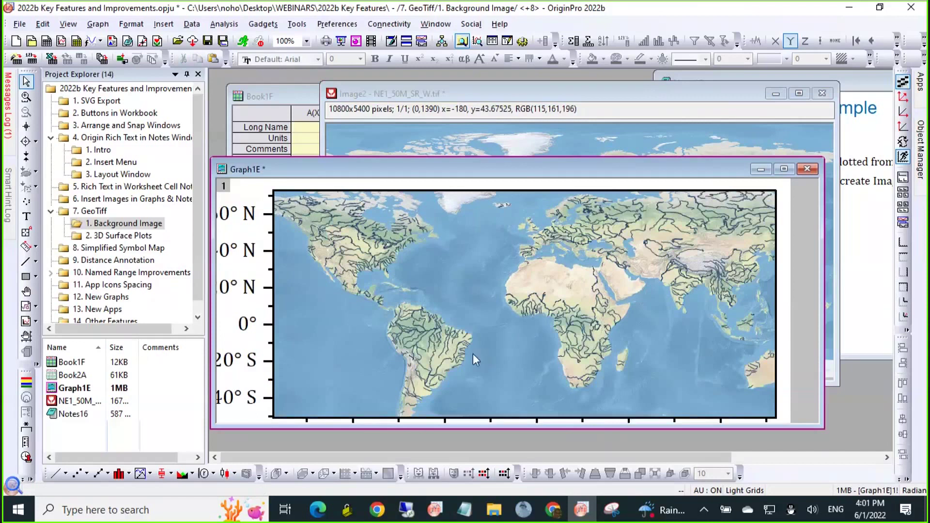
- Open the 2. 3D Surface Plots subfolder and arrange the Everest_NASADEM.tif image and the 3D Surface Map from DEM graph side by side
click(121, 237)
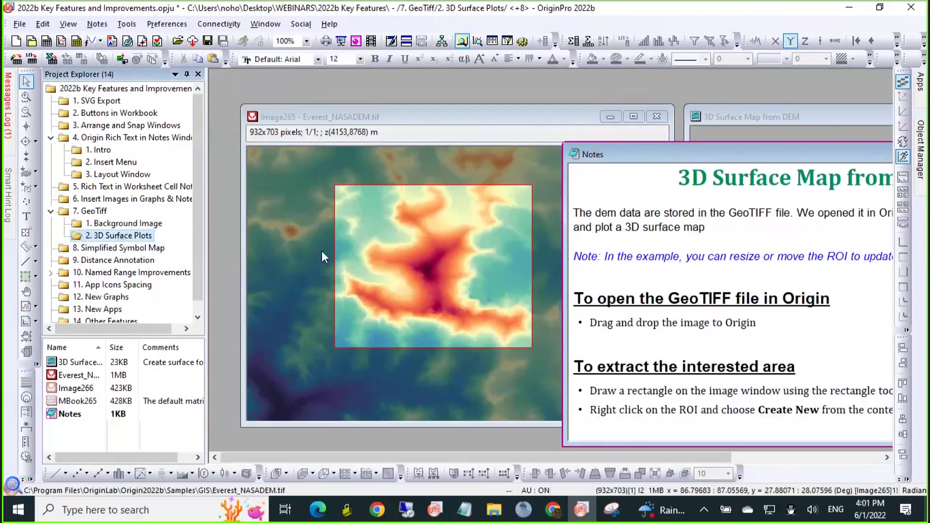
click(406, 113)
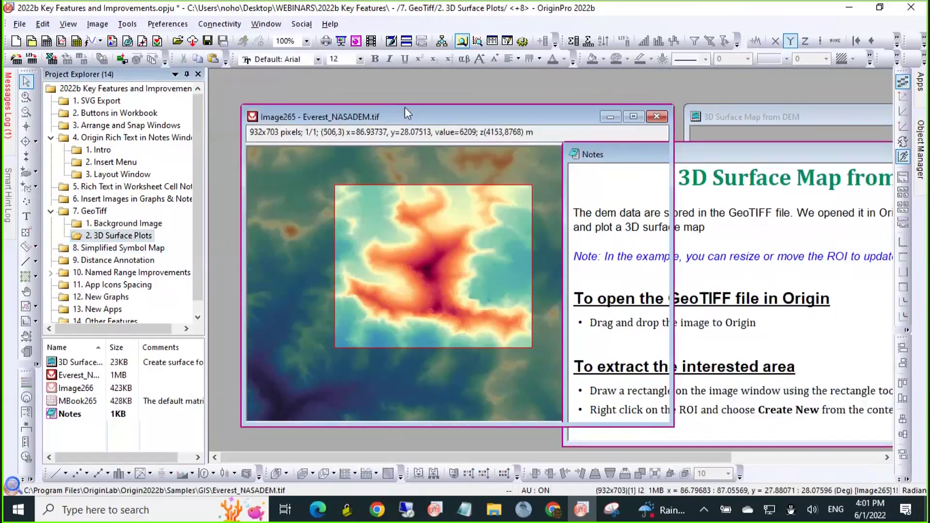
drag(405, 113, 382, 102)
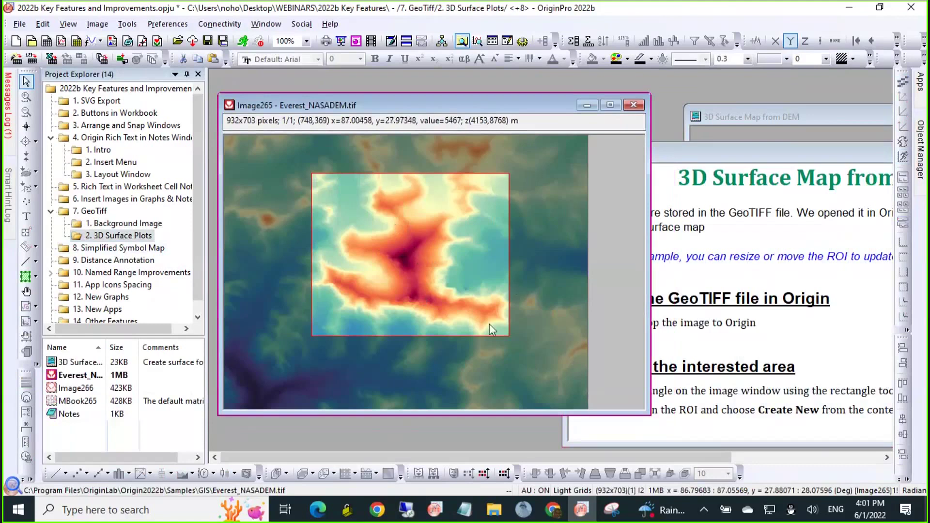
click(742, 119)
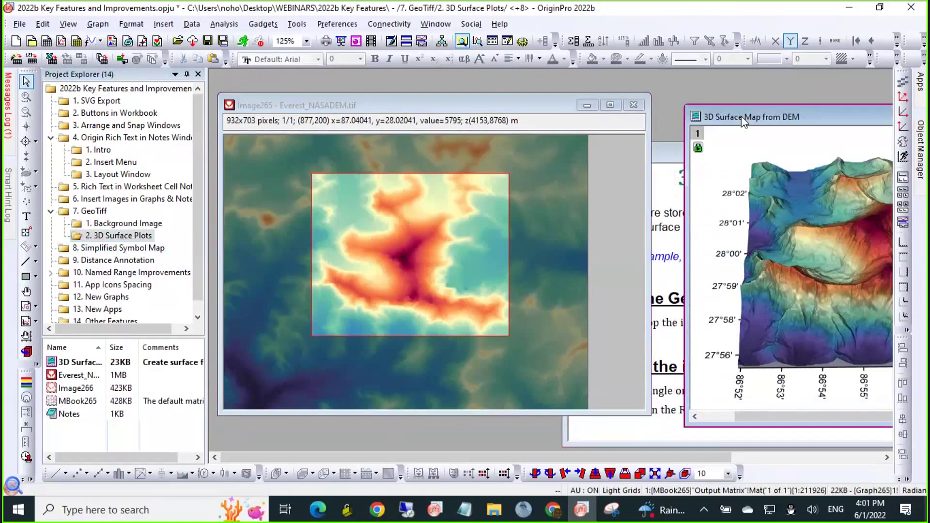
drag(743, 122, 497, 109)
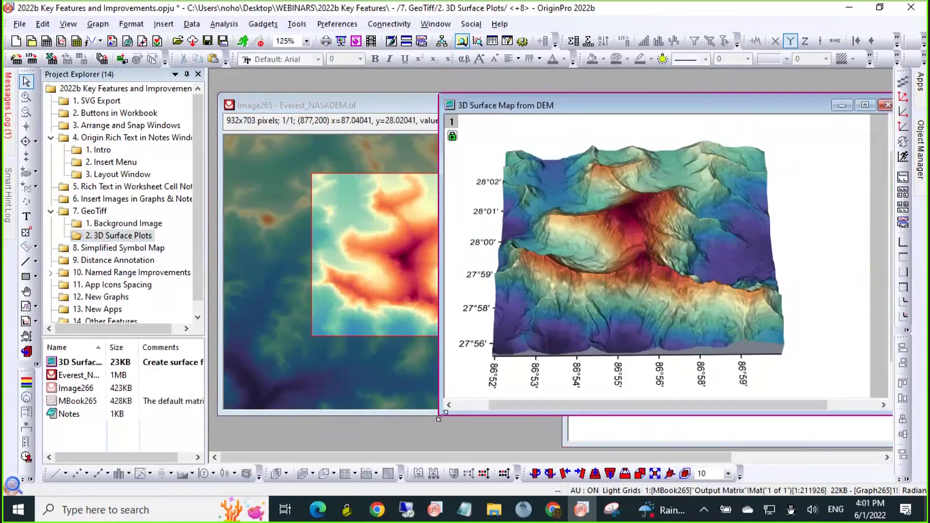
drag(440, 417, 600, 398)
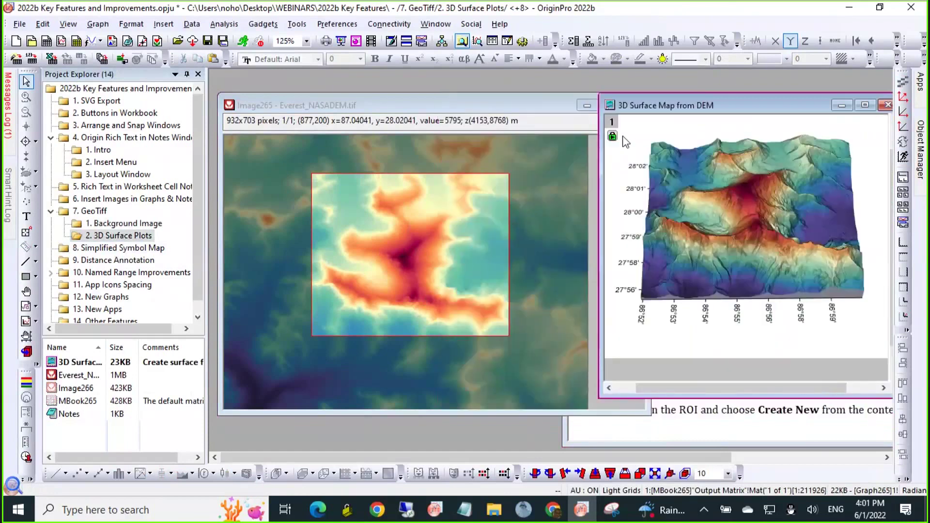
- Shrink and reposition the rectangular region of interest on the Everest image, reducing the image window so the 3D surface map is uncovered
click(454, 259)
drag(506, 333, 425, 268)
drag(405, 229, 463, 290)
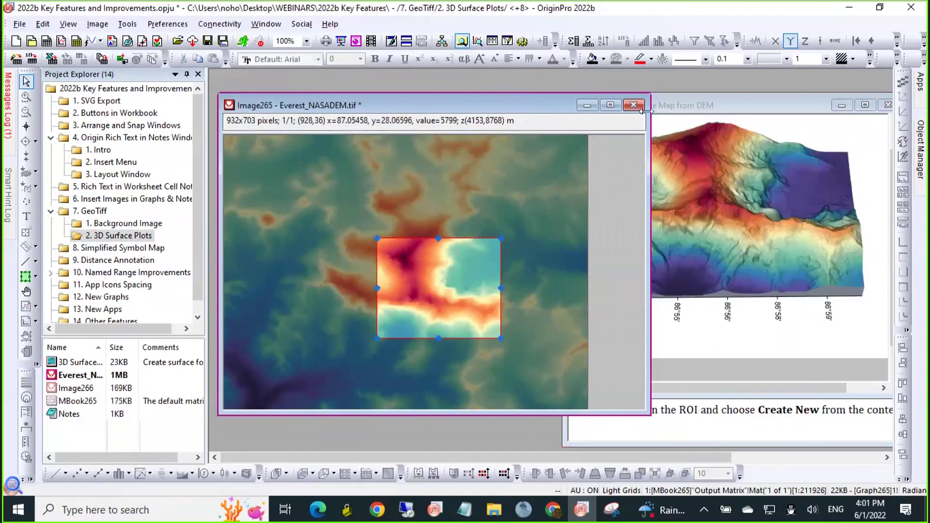
drag(650, 92, 506, 159)
drag(405, 328, 359, 308)
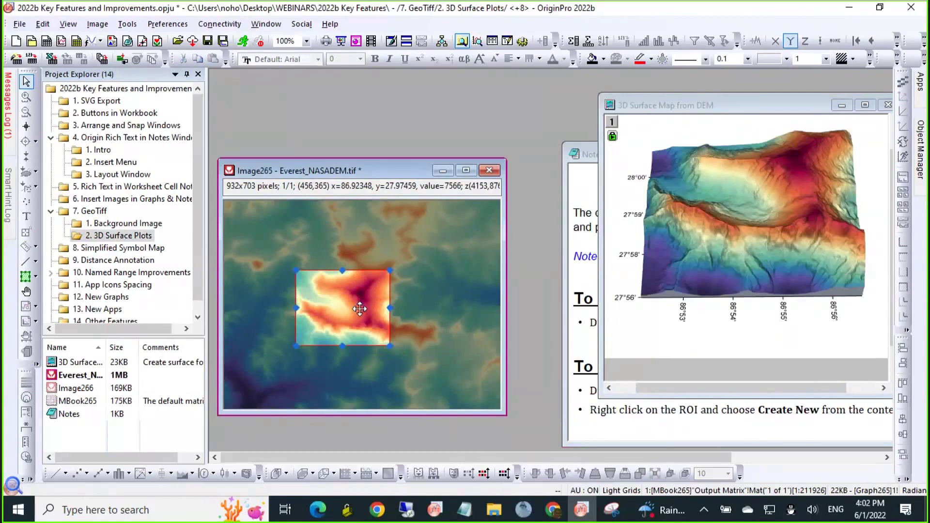
- Open the 8. Simplified Symbol Map folder and bring up the Symbol Map at the end of Graph5's "some text" label
click(121, 248)
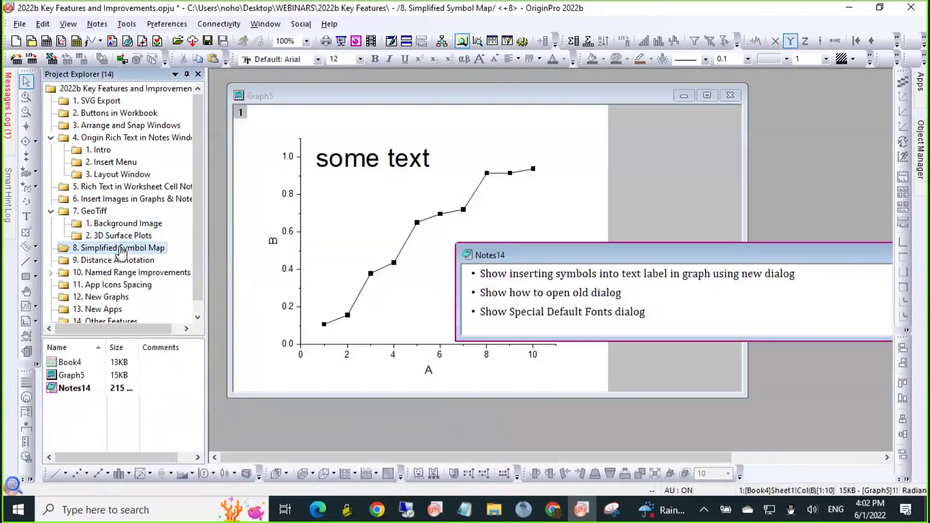
double_click(425, 167)
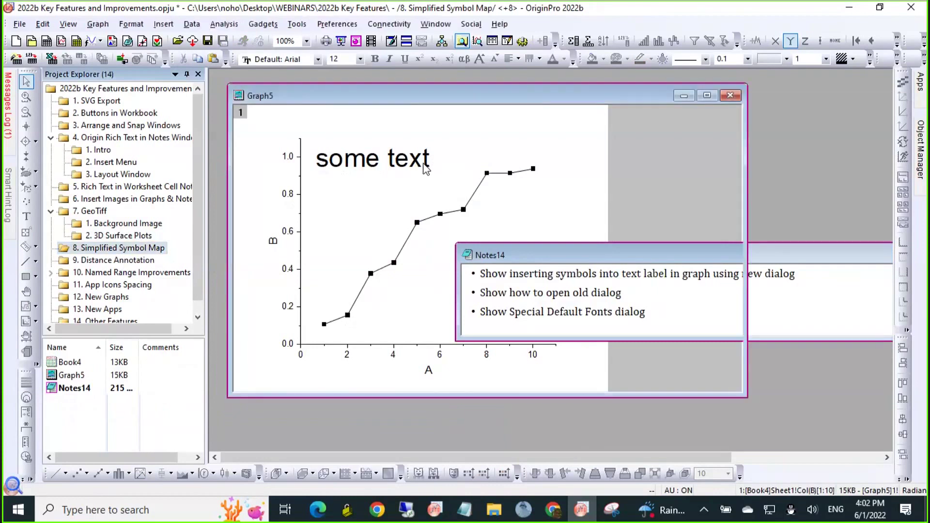
right_click(449, 157)
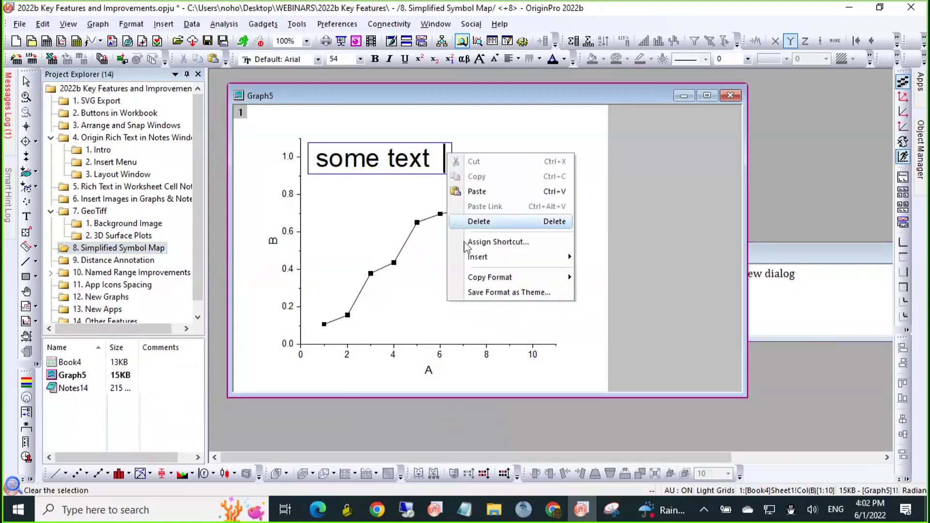
click(437, 165)
right_click(438, 165)
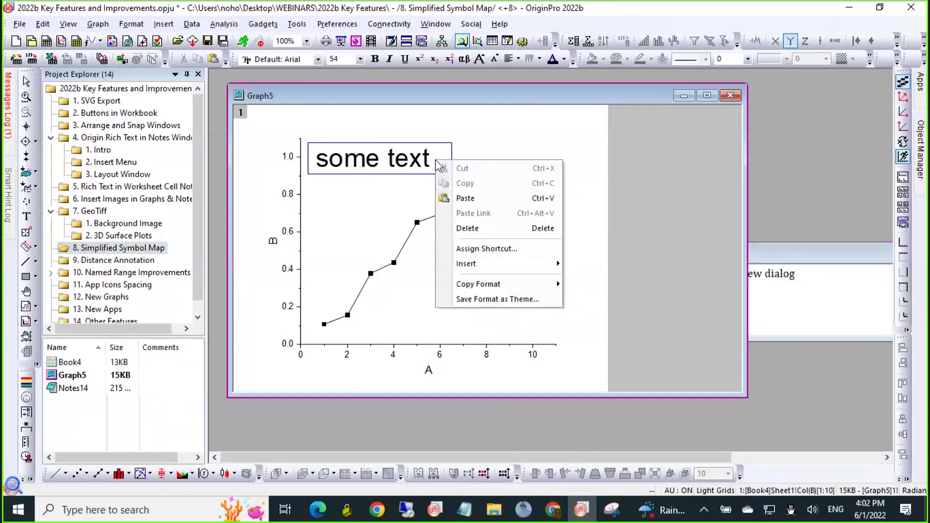
mouse_move(467, 270)
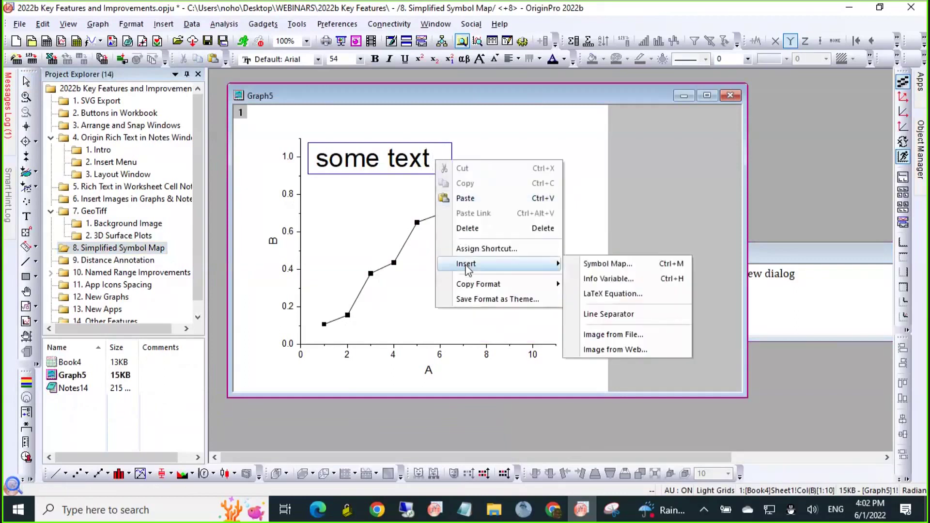
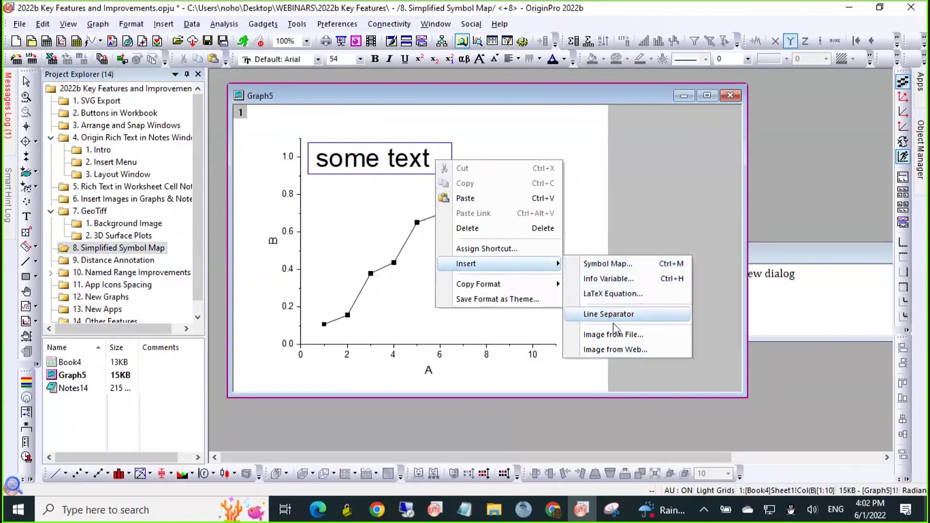
click(618, 266)
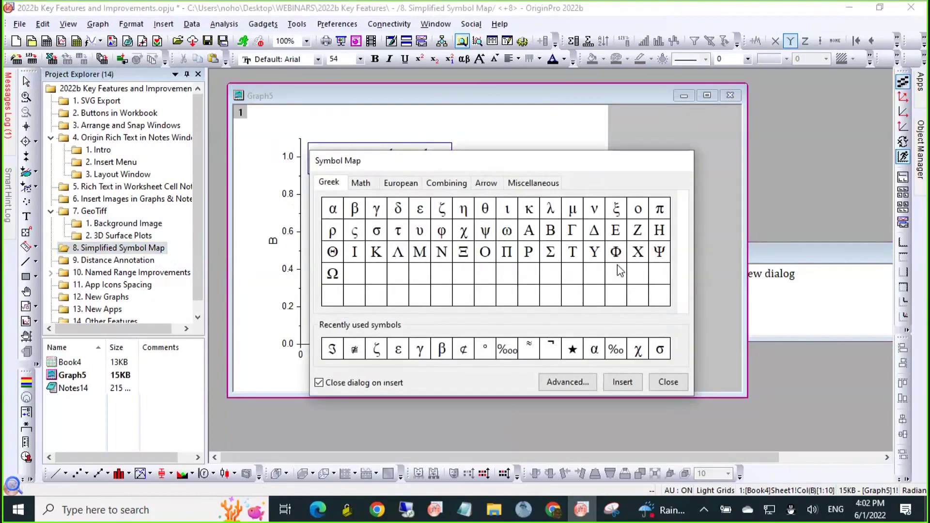
- Examine the Symbol Map's advanced view, return to the simple view, and browse its Math, European, Arrow and Miscellaneous symbols
click(580, 384)
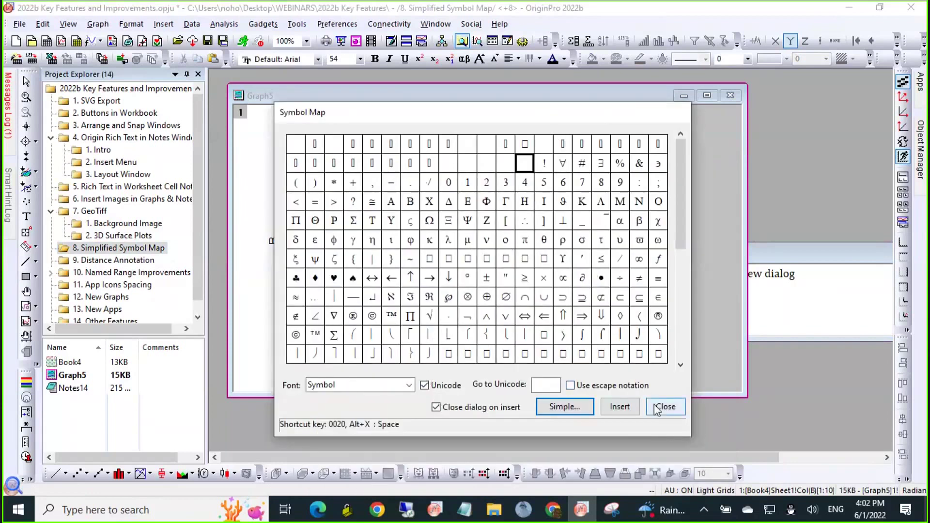
click(565, 411)
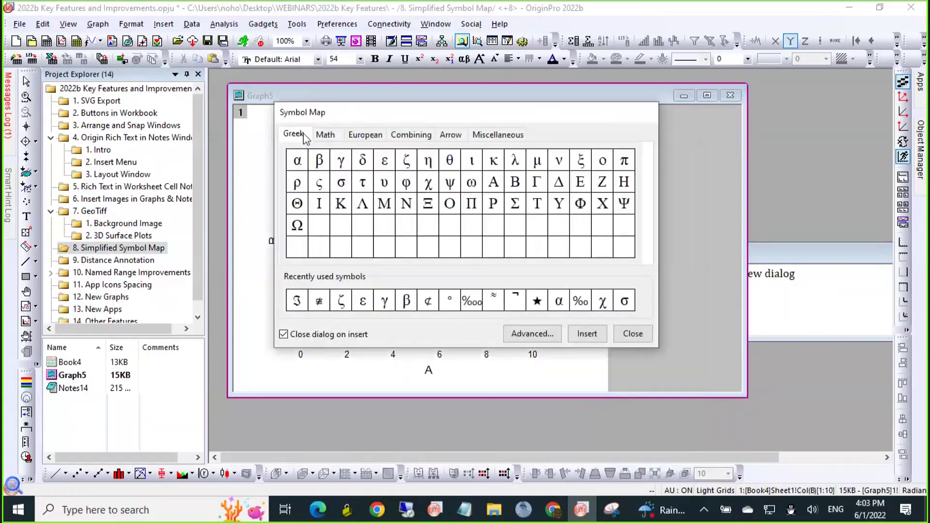
click(339, 140)
click(362, 137)
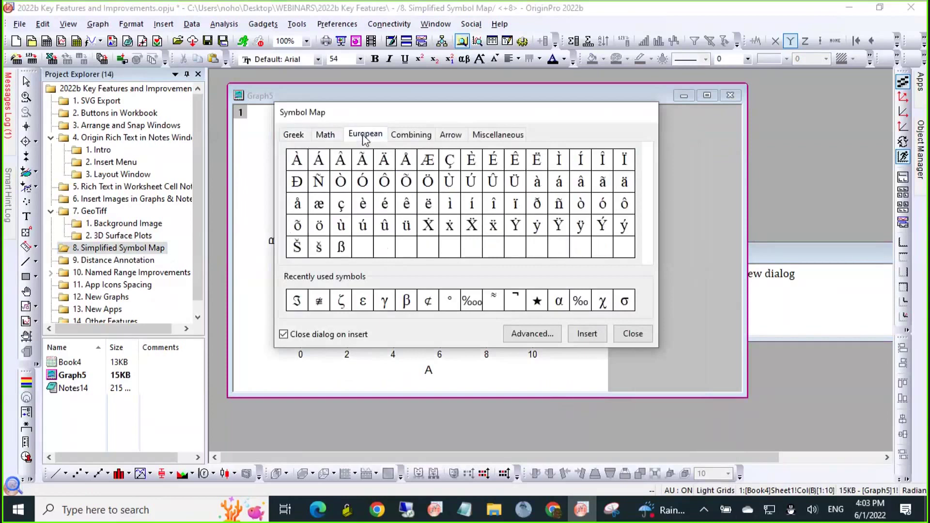
click(457, 139)
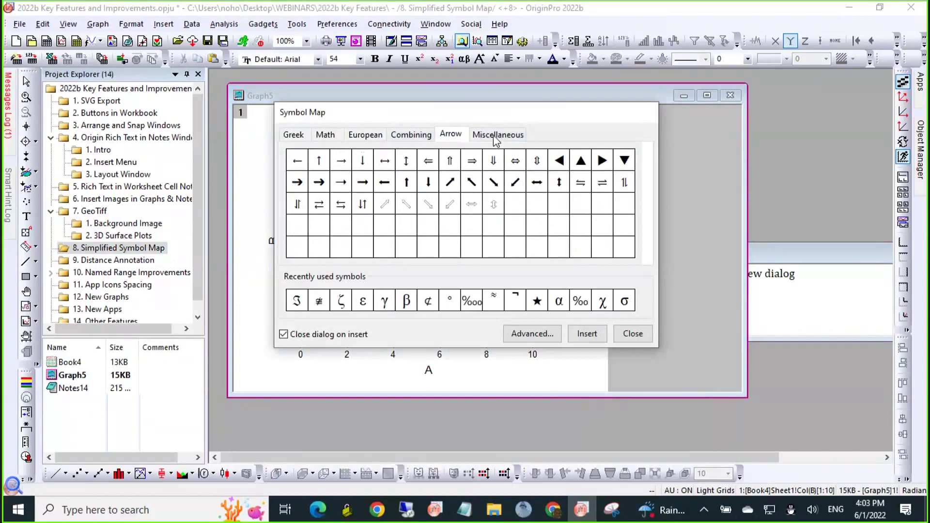
click(496, 138)
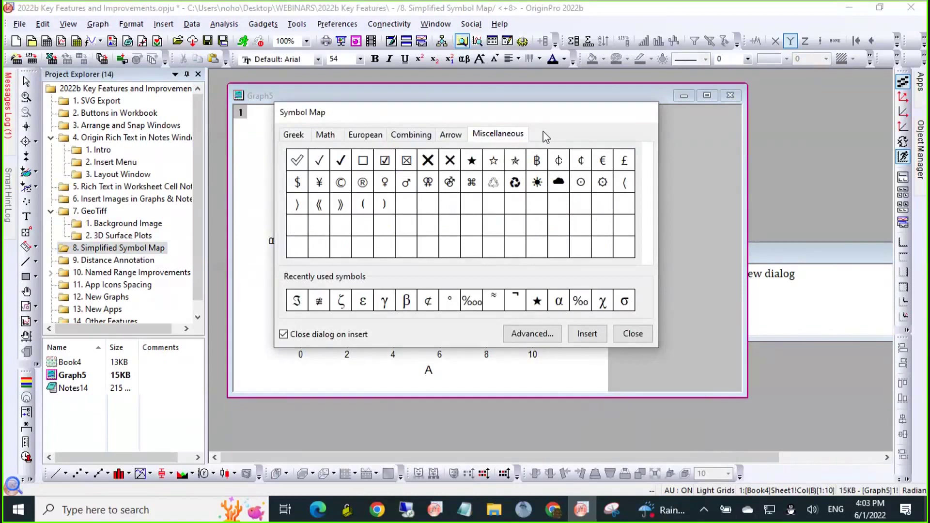
- Insert the Greek capital sigma (Σ) into the text label, with the Symbol Map set to stay open on insert
click(294, 135)
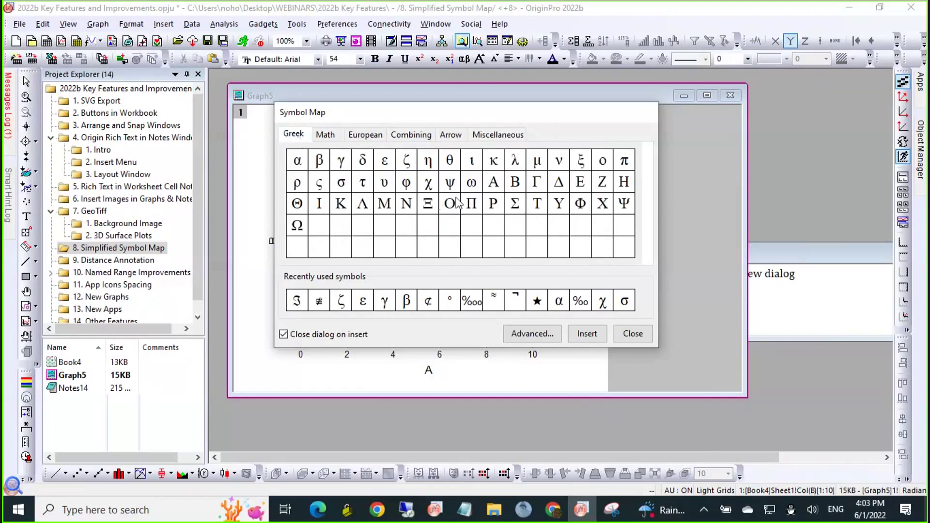
click(517, 207)
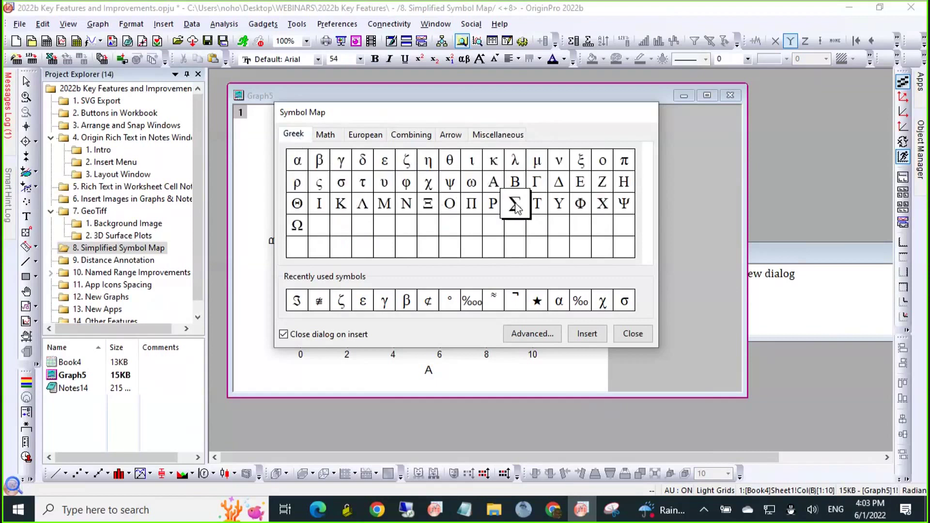
click(283, 334)
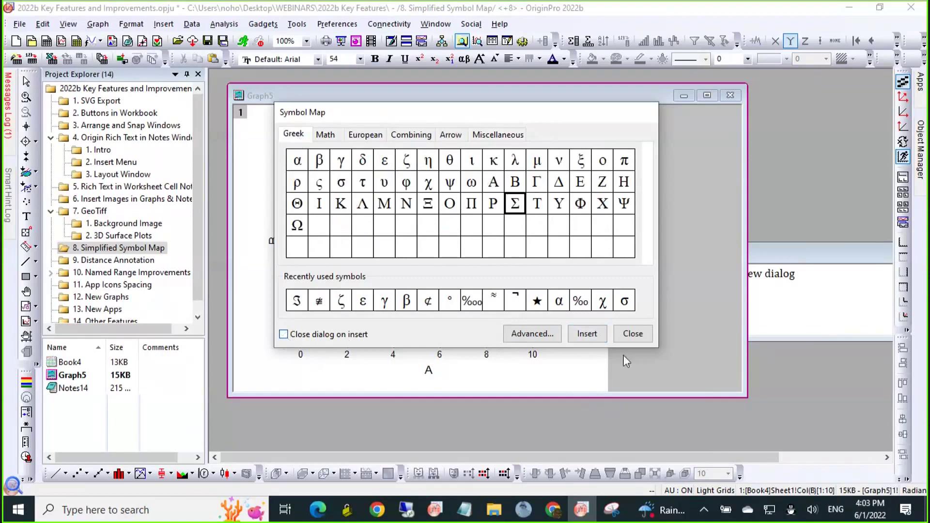
click(588, 335)
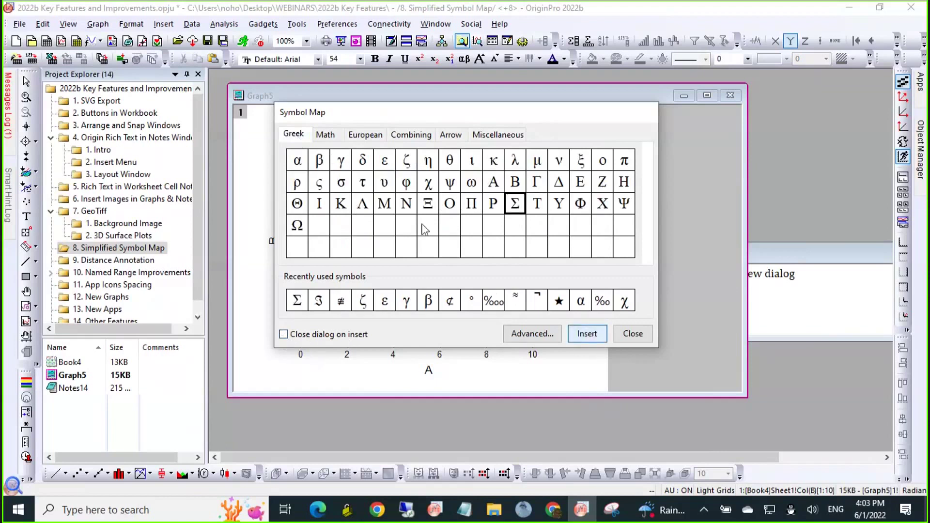
- Insert the not-a-subset symbol (⊄) from the Math category into the text label
click(329, 136)
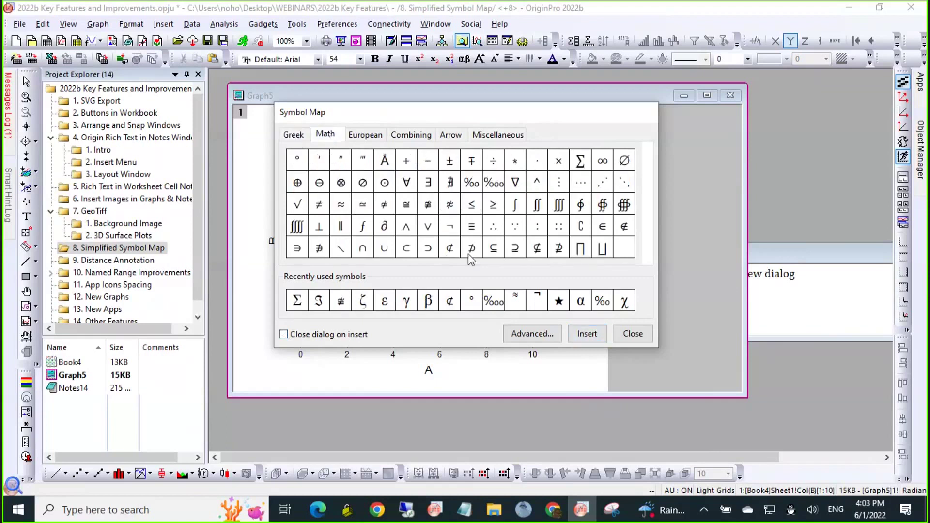
click(449, 248)
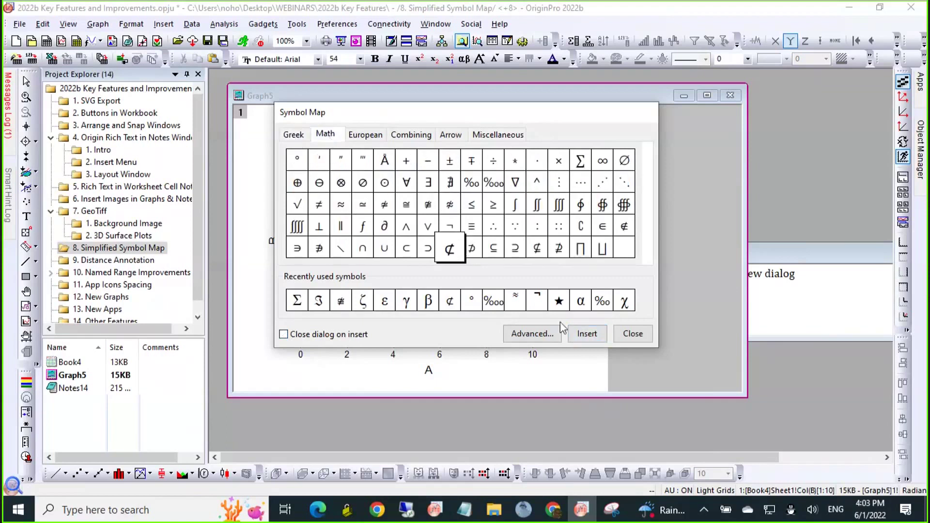
click(597, 333)
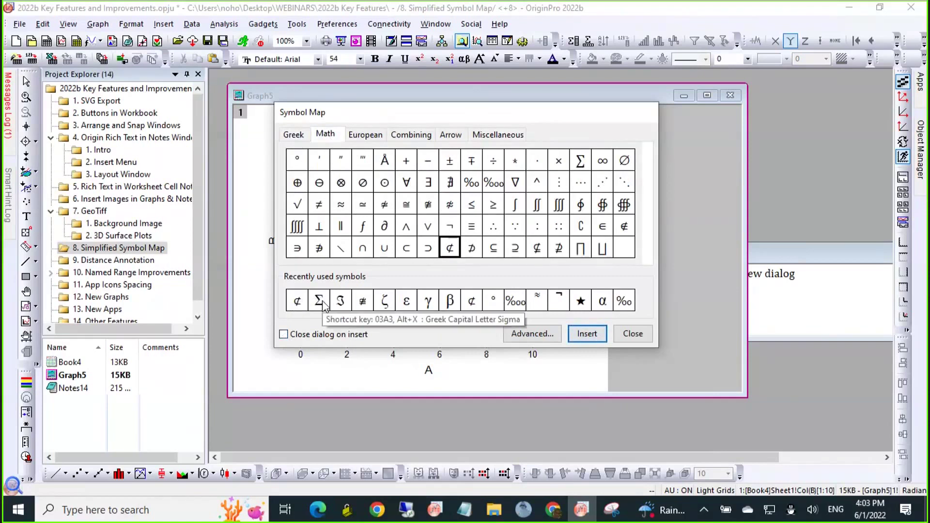
- Close the Symbol Map and finish editing the text label on Graph5
click(646, 335)
click(453, 218)
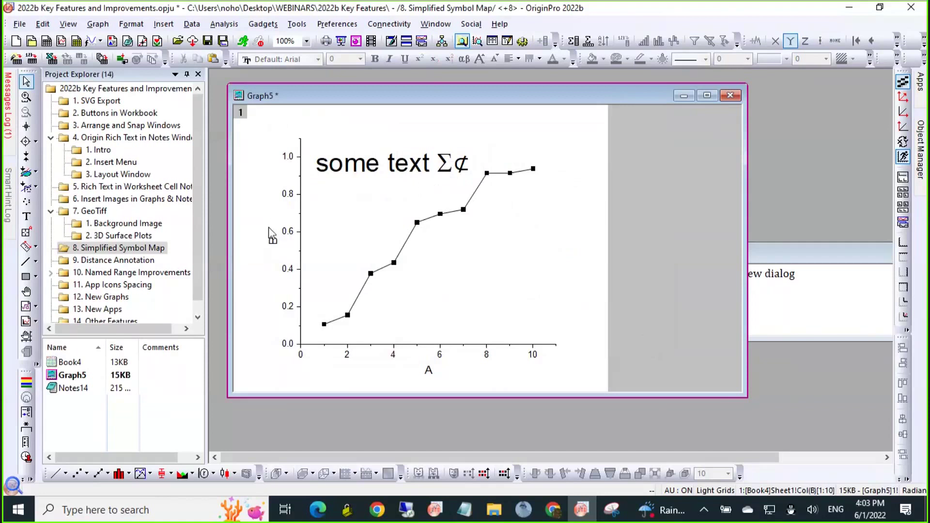
- Open the 9. Distance Annotation folder, bring the Cepheid Light Curve graph to the front and enlarge its window
click(111, 261)
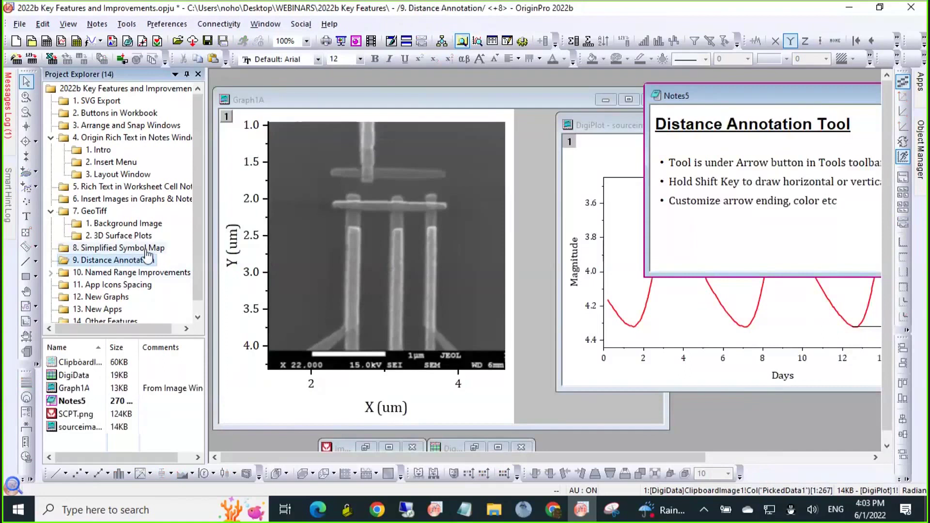
click(615, 127)
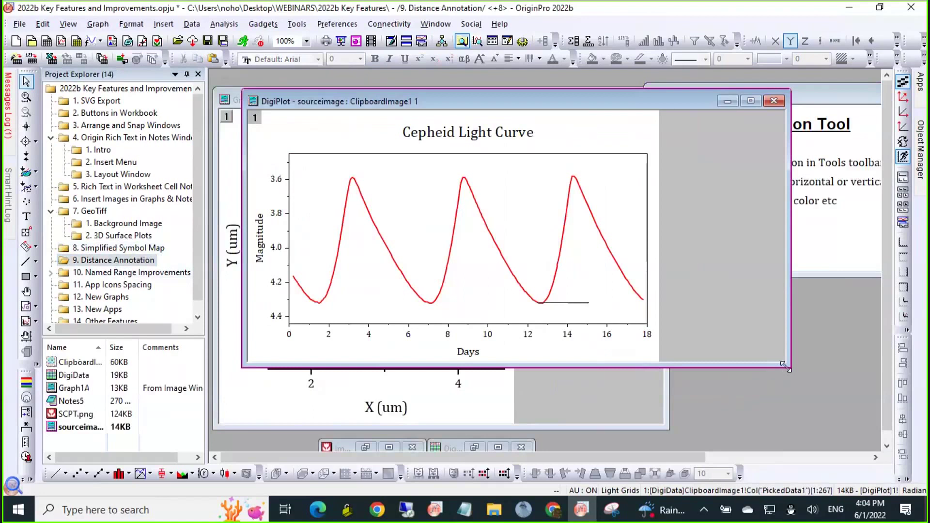
drag(788, 367, 797, 431)
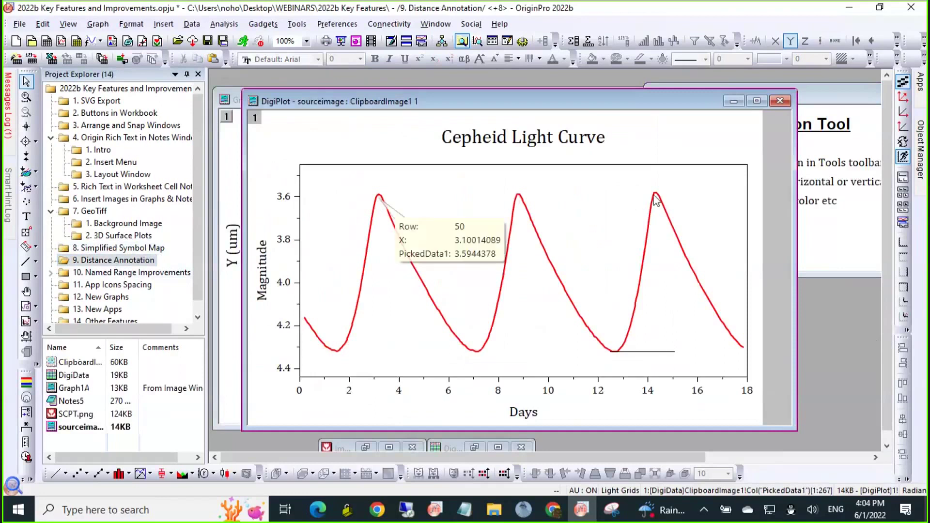
- Add a horizontal distance annotation about 5.67 days long between the second and third peaks of the light curve
mouse_move(655, 198)
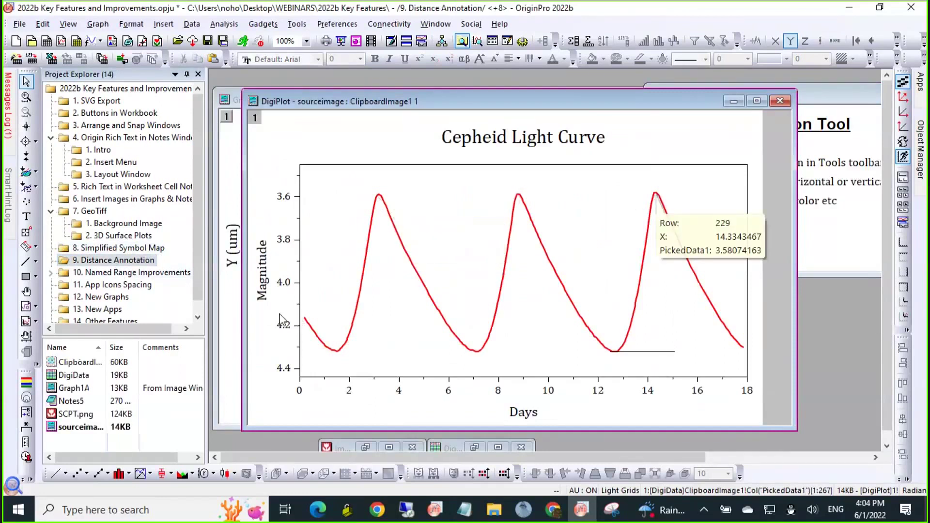
click(35, 247)
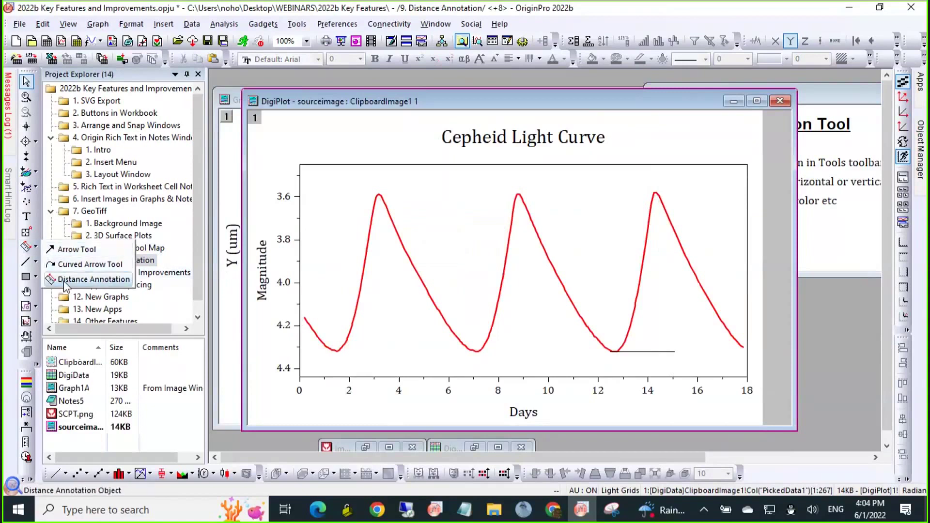
click(92, 280)
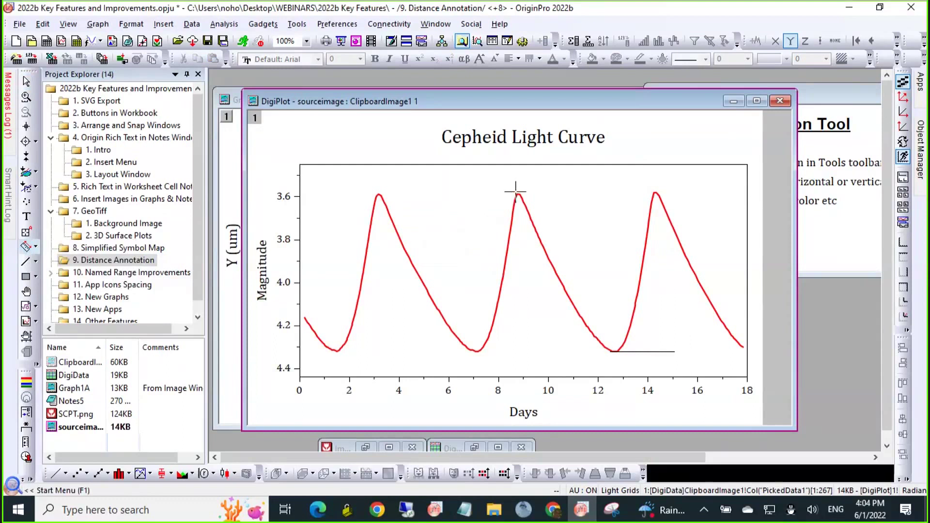
drag(516, 193, 655, 195)
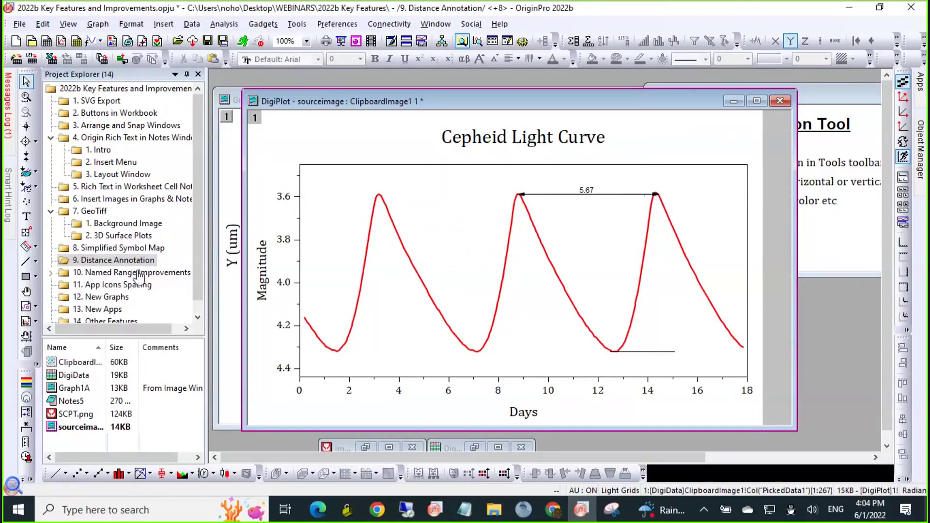
- Draw a diagonal trial distance annotation between the first and second peaks, and delete it
click(26, 246)
drag(425, 203, 520, 298)
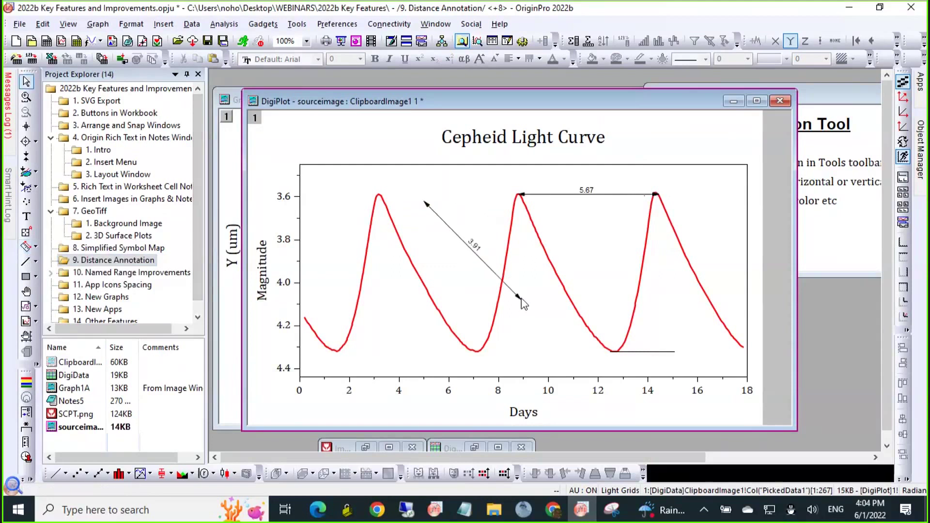
click(483, 266)
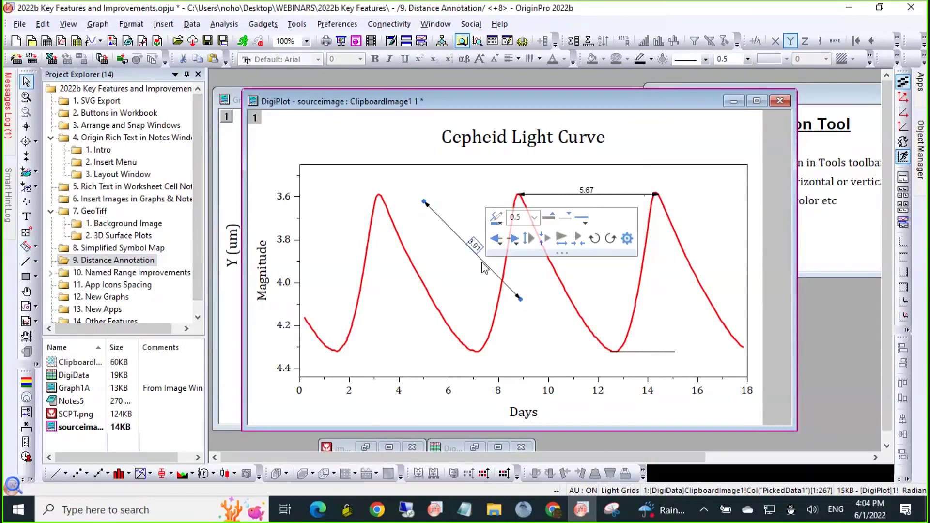
key(Delete)
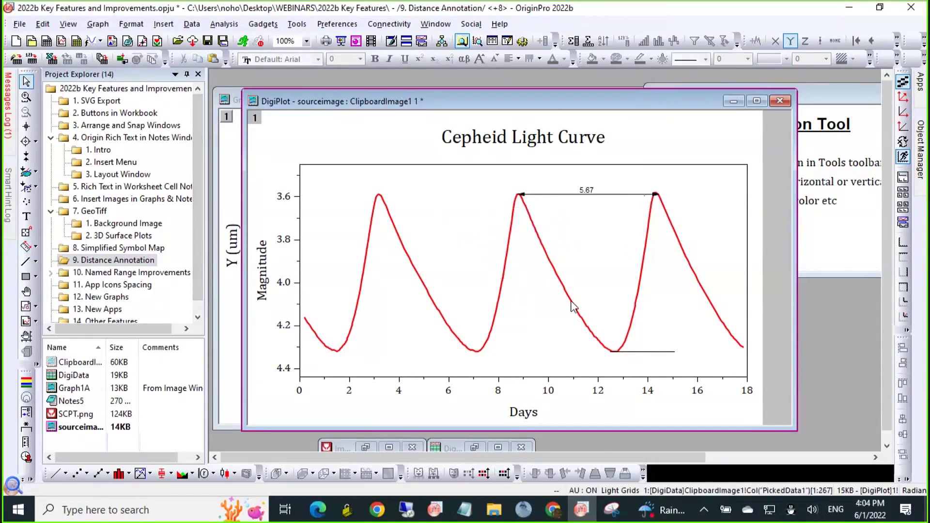
- Add a vertical distance annotation about 0.74 magnitude long from the third peak down to the horizontal line at the curve's minimum
click(34, 247)
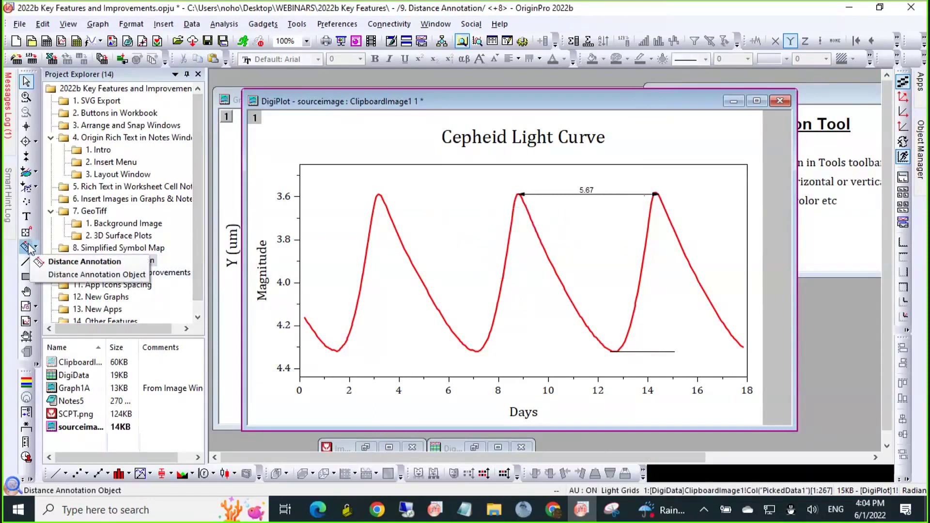
click(53, 259)
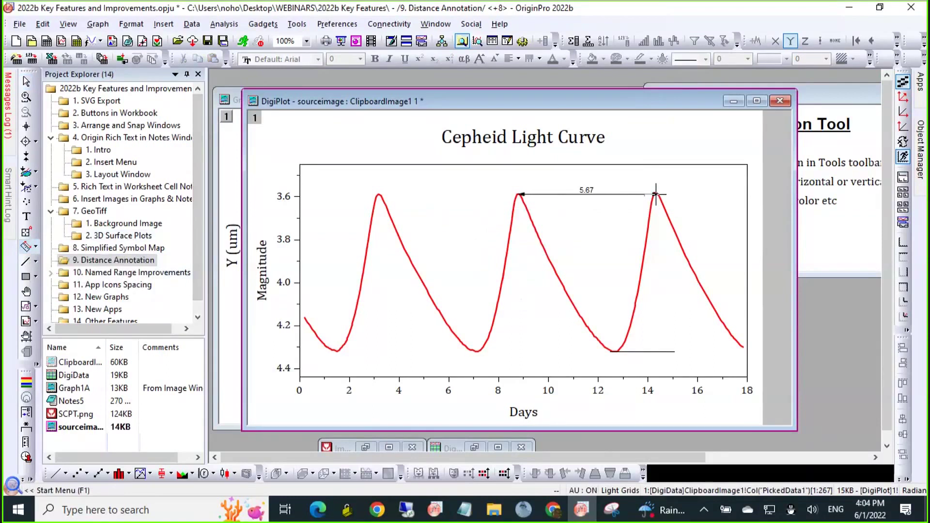
drag(656, 194, 657, 351)
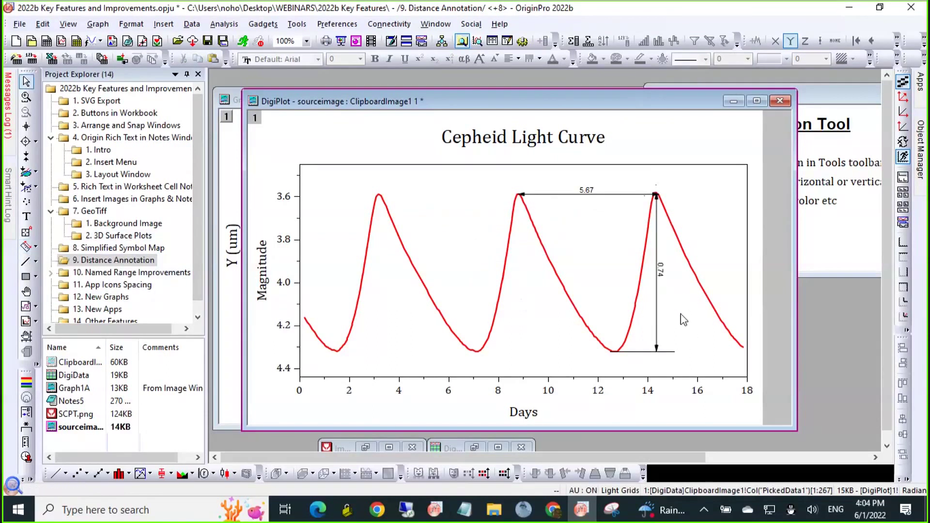
click(588, 190)
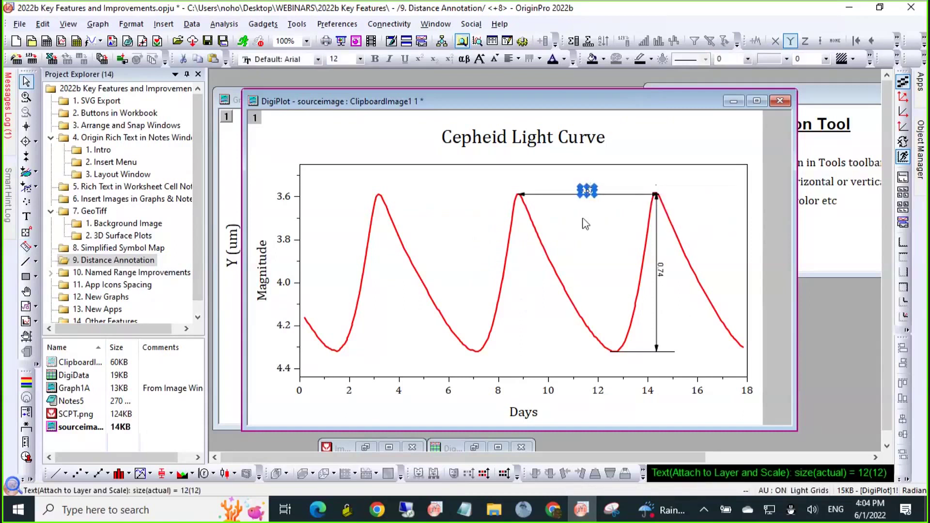
click(586, 204)
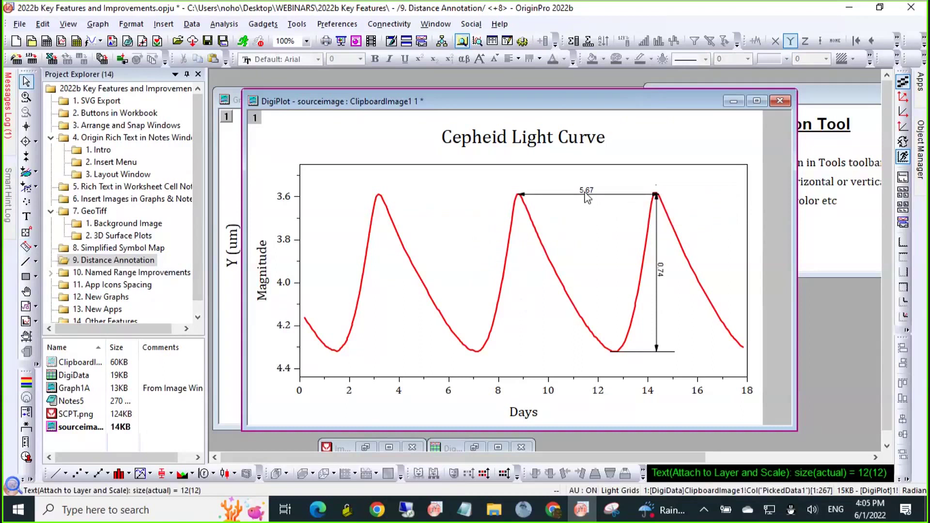
- Restore the minimized SCPT.png image window beside Graph1A and look through the Image commands for setting scale and coordinates
click(237, 93)
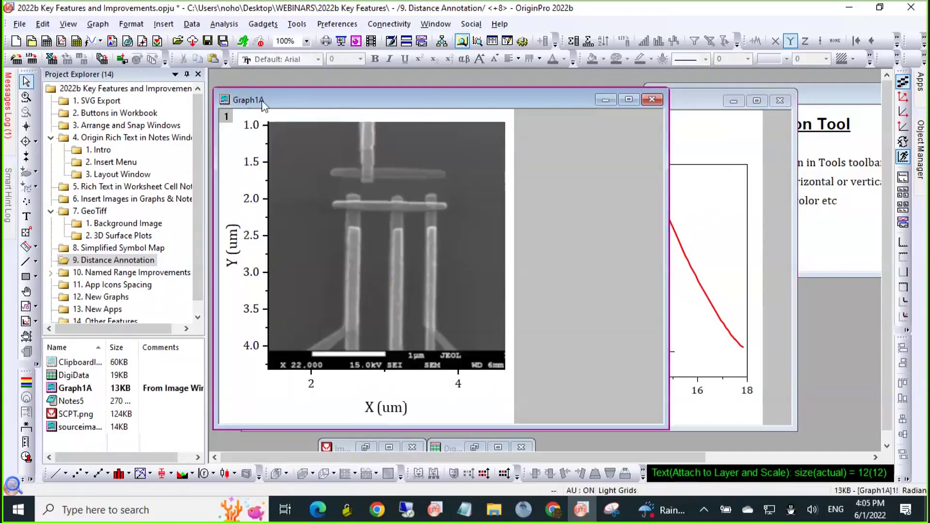
drag(261, 104, 388, 117)
click(367, 446)
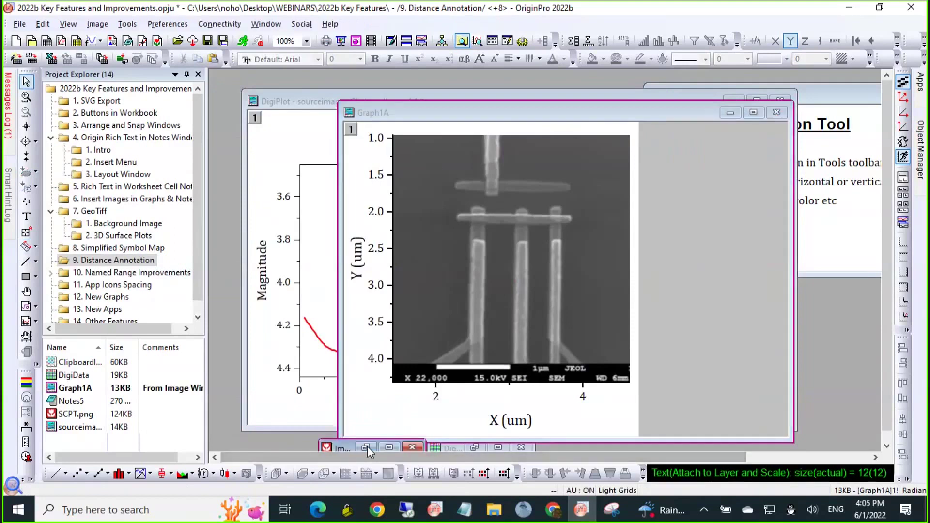
click(366, 447)
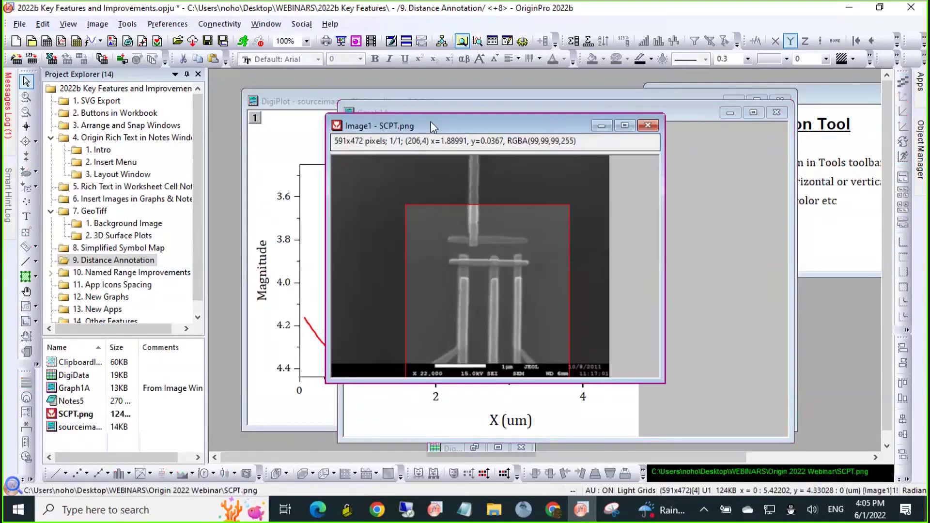
drag(432, 127, 340, 145)
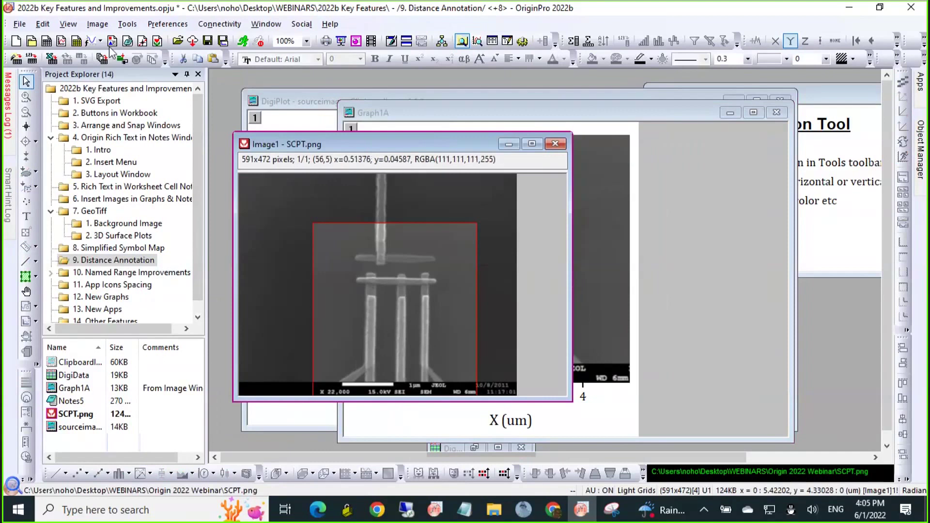
click(97, 24)
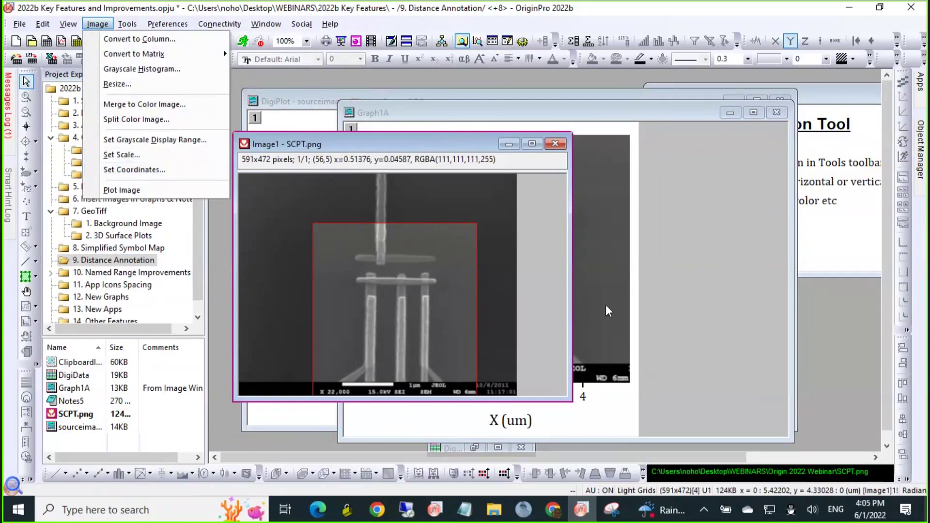
click(706, 292)
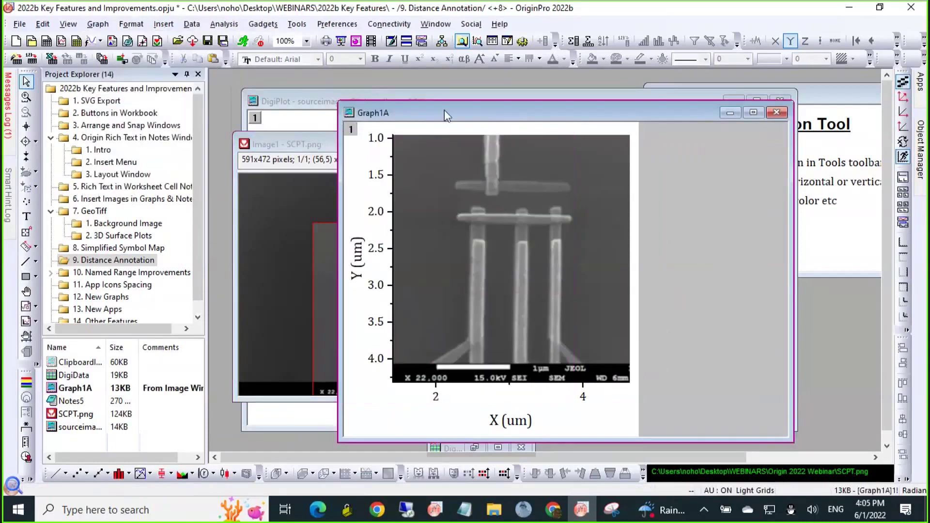
- On an enlarged Graph1A, draw distance annotations across the three vertical bars (about 1.23 um) and vertically across the uppermost horizontal bar (about 0.16 um)
drag(444, 109, 350, 83)
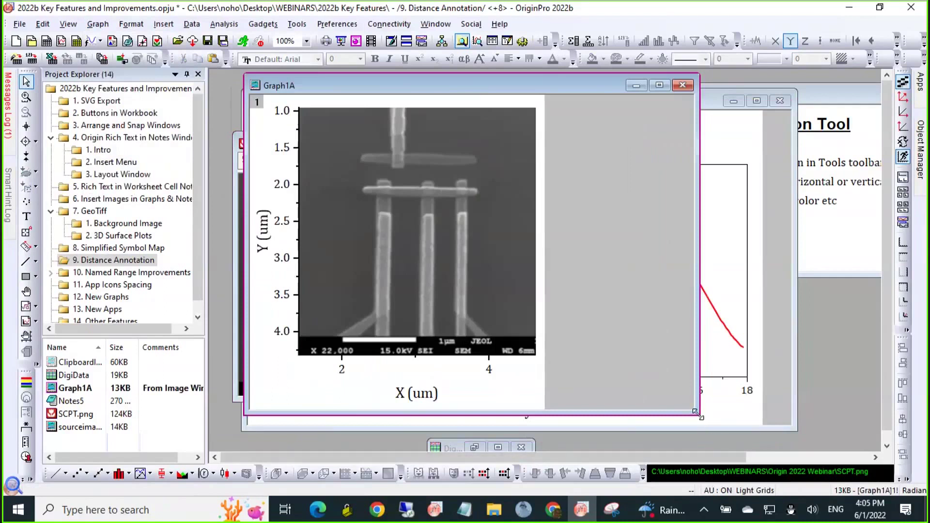
drag(696, 412, 703, 448)
click(25, 246)
drag(390, 281, 491, 286)
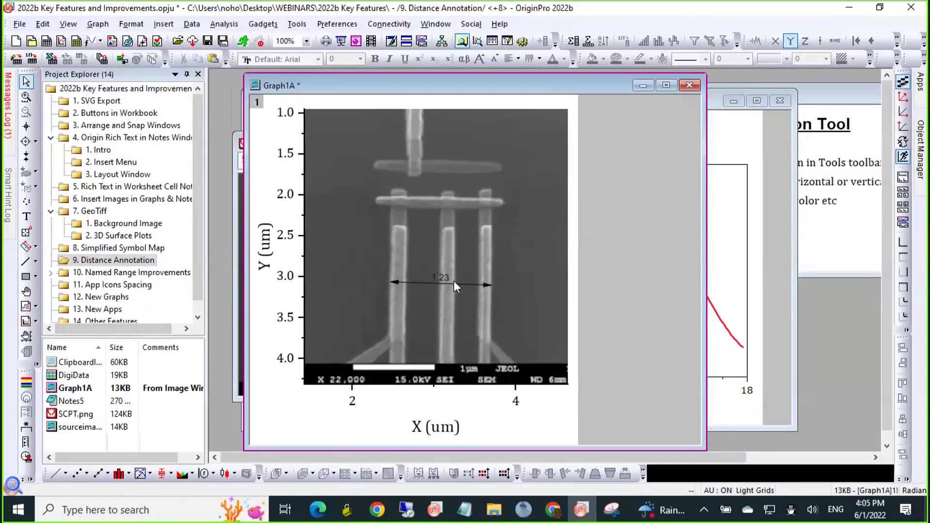
click(25, 246)
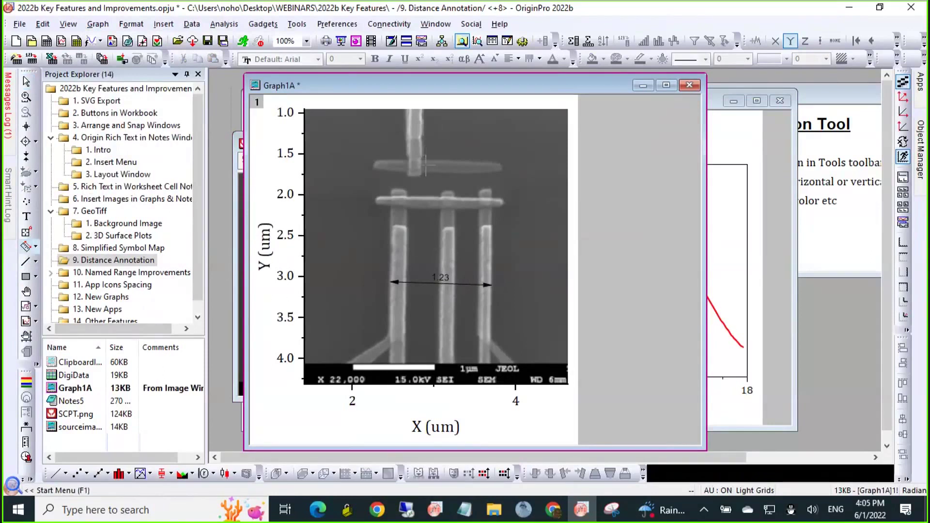
drag(432, 163, 432, 175)
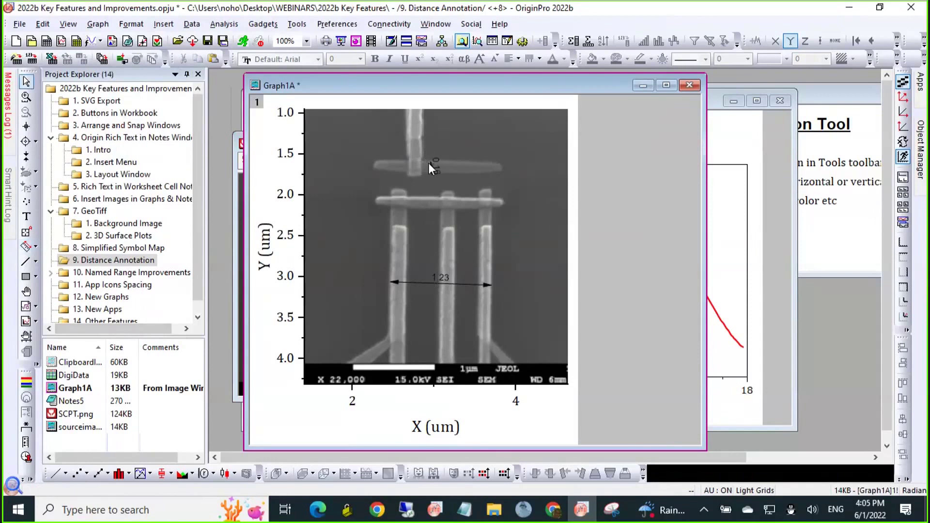
- Review the Text, Frame, Position and Programming properties of the short vertical annotation's label
double_click(431, 165)
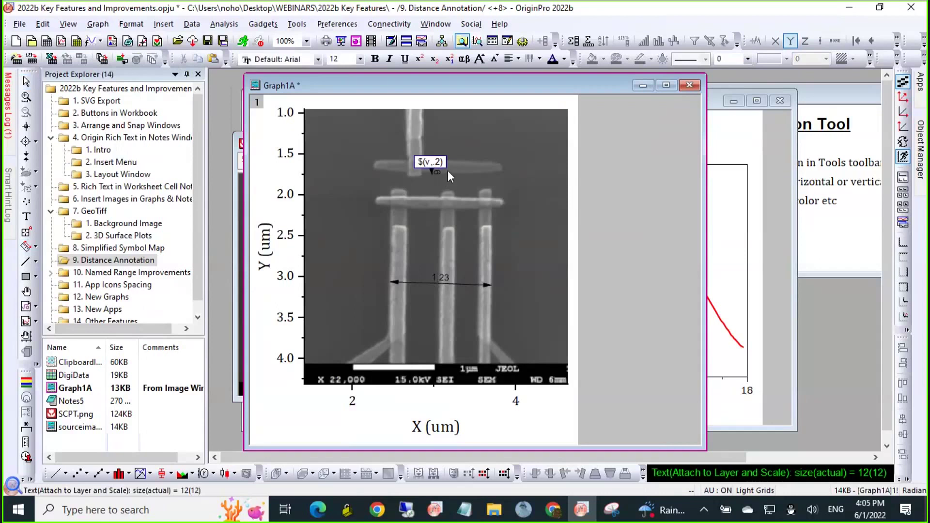
right_click(432, 171)
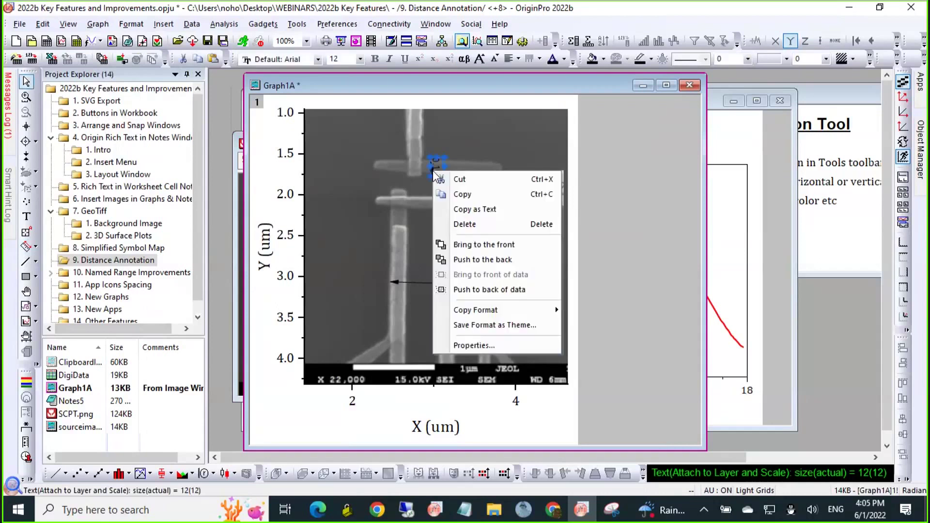
click(464, 342)
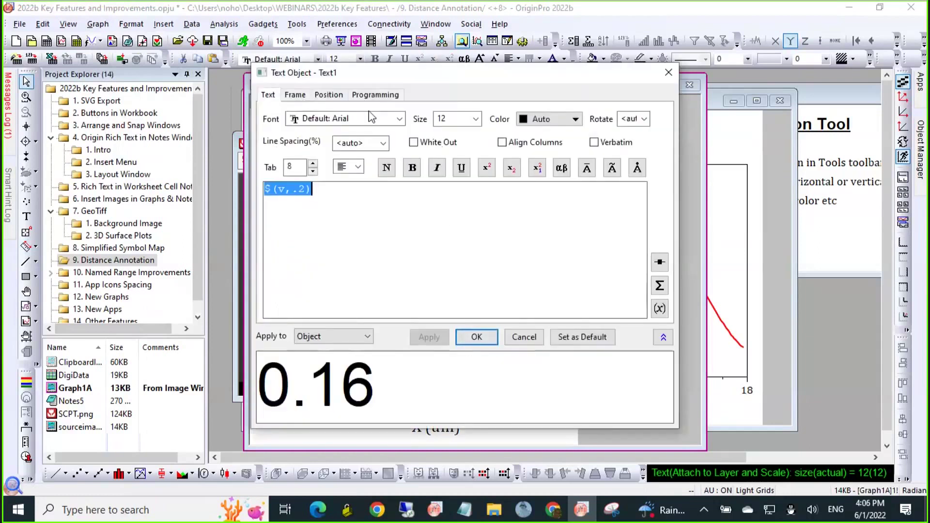
click(295, 98)
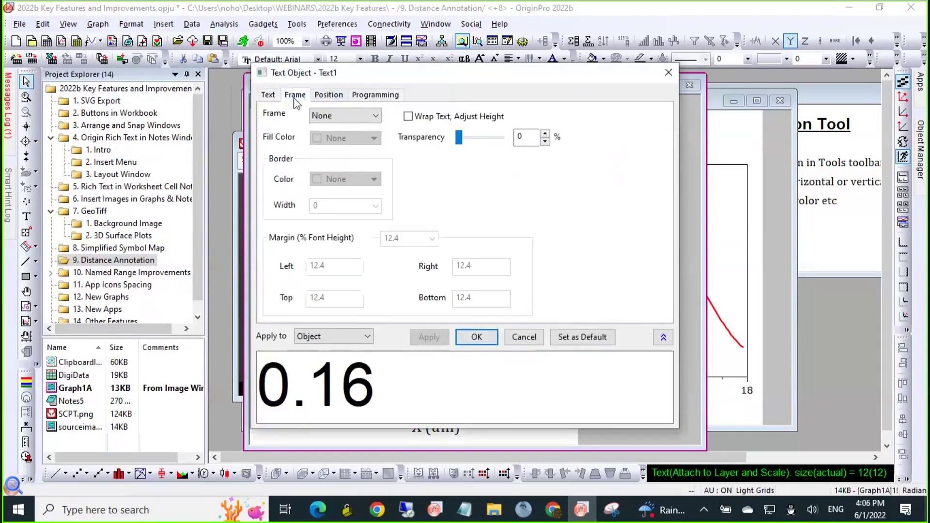
click(330, 99)
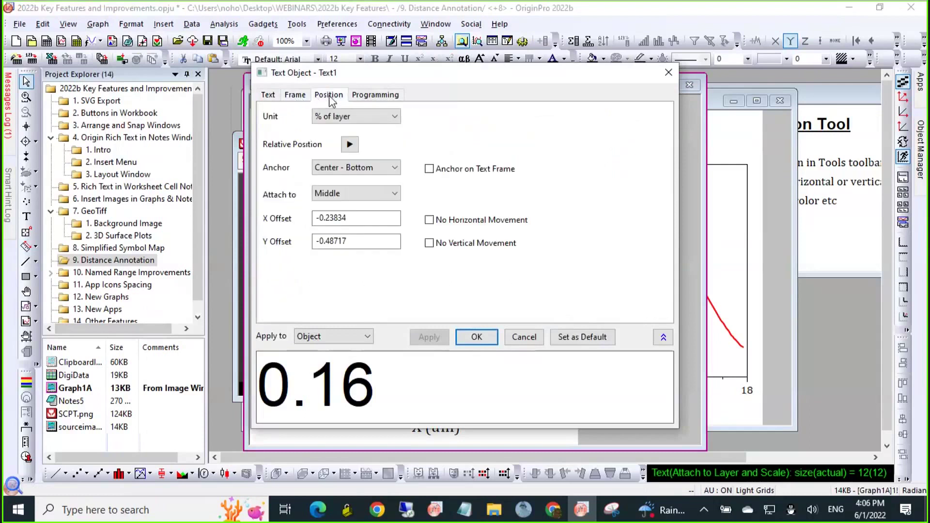
click(363, 96)
click(270, 97)
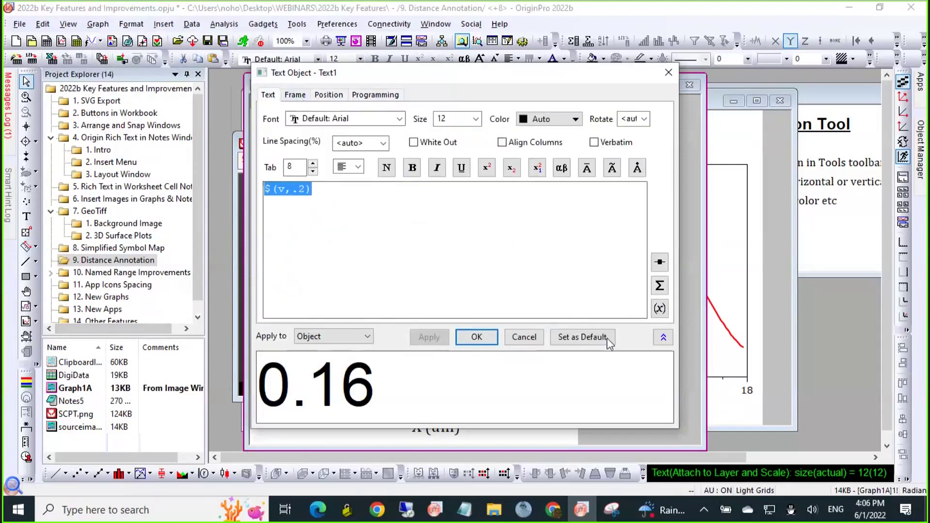
click(536, 337)
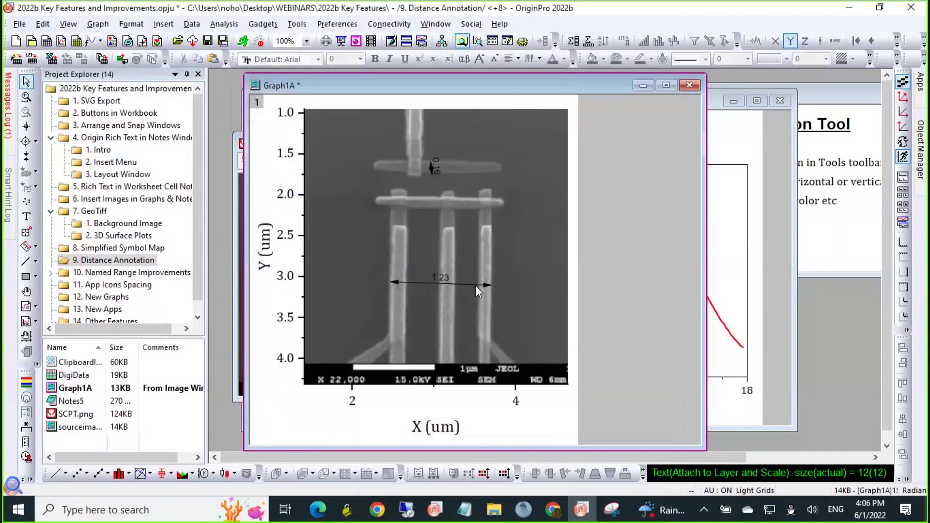
- Change both arrowheads of the horizontal distance annotation across the three vertical bars to perpendicular end bars
click(476, 285)
right_click(475, 286)
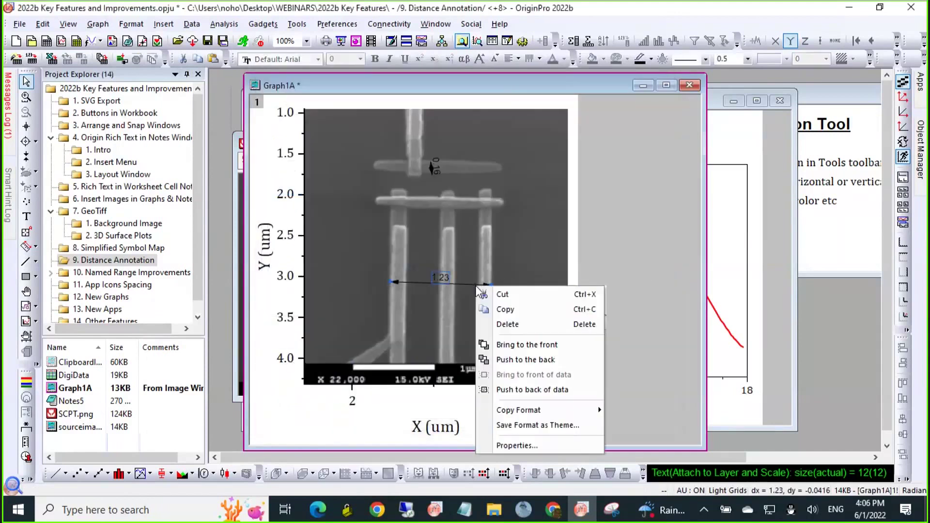
click(516, 443)
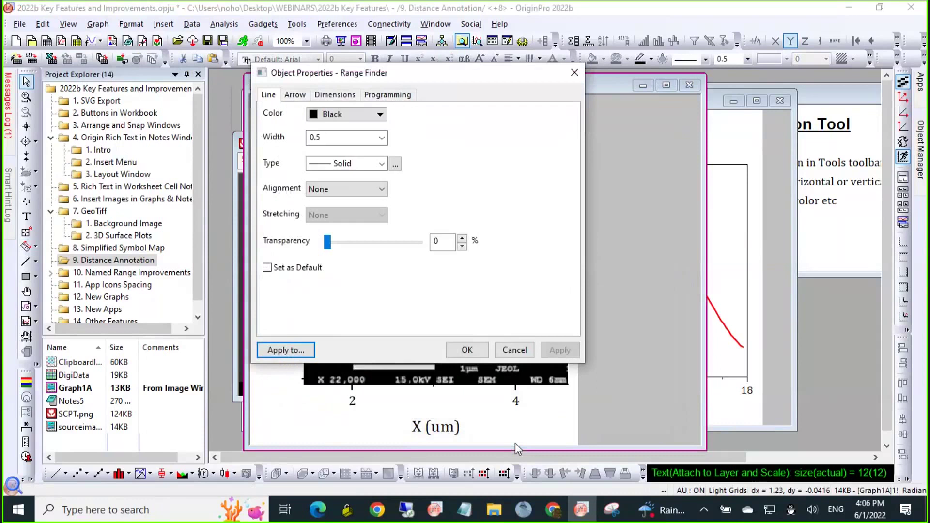
click(295, 95)
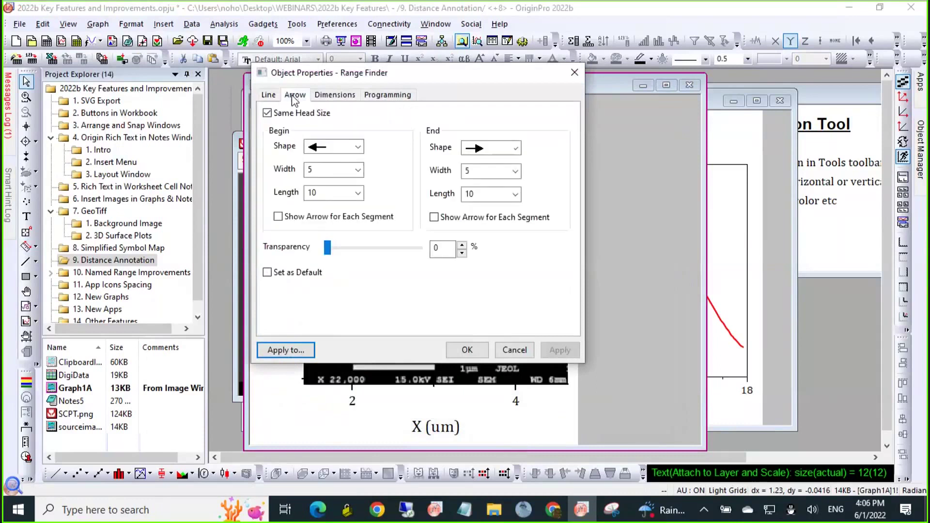
click(358, 148)
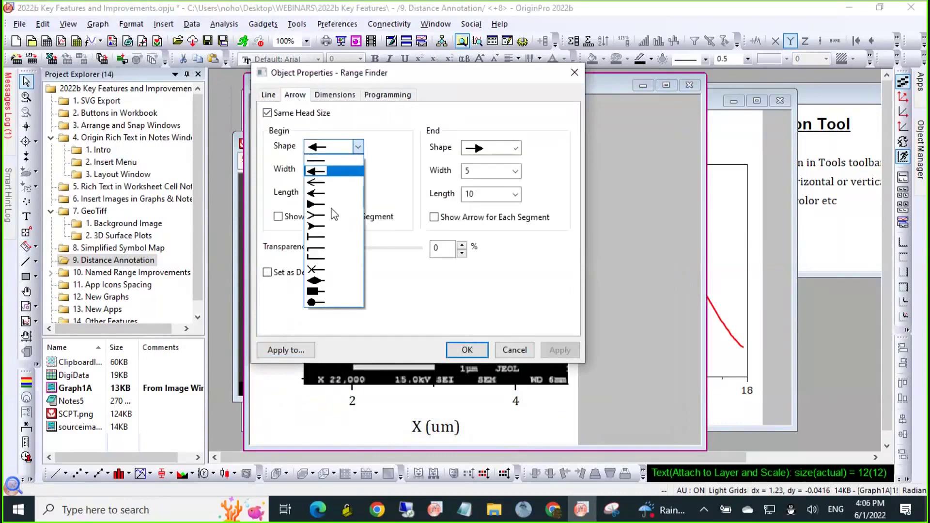
click(324, 240)
click(515, 148)
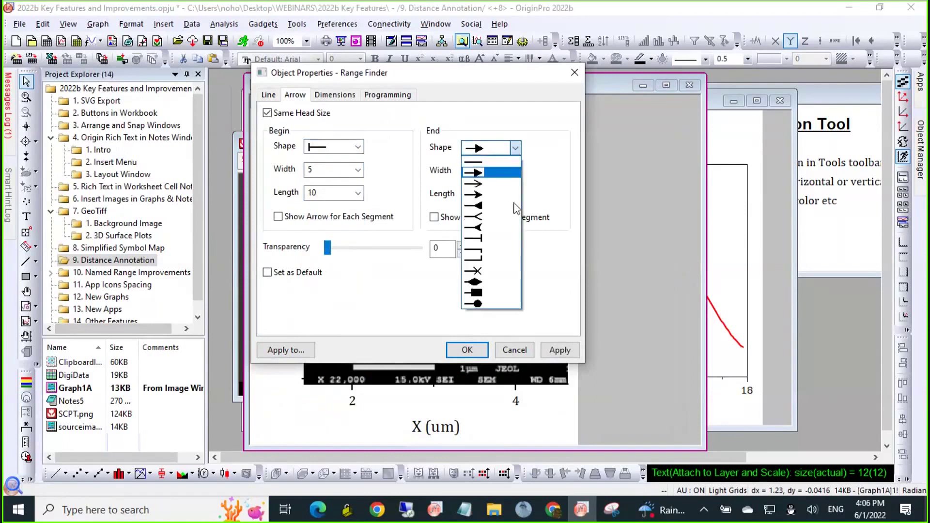
click(486, 238)
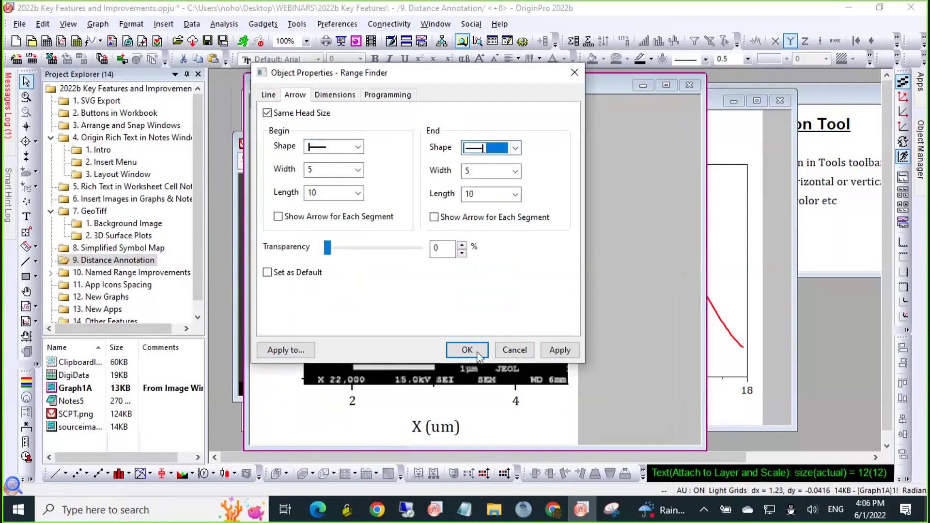
click(467, 349)
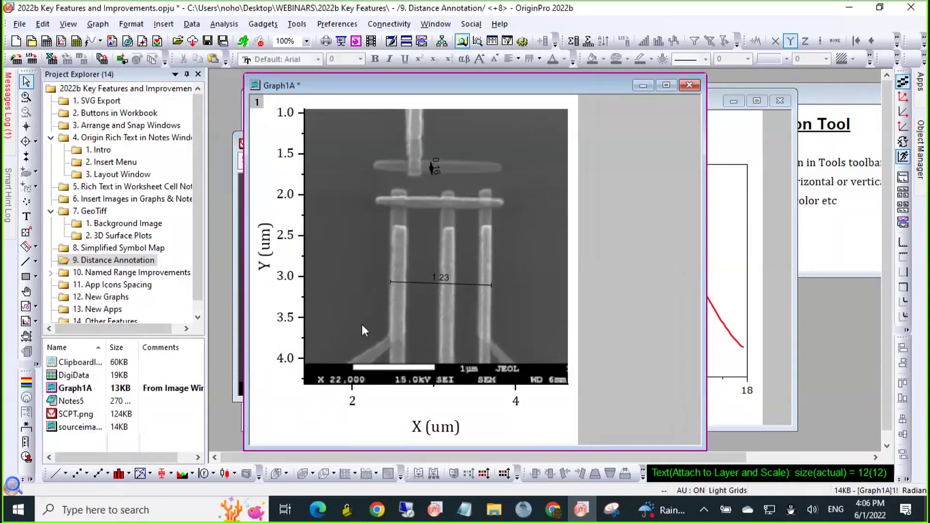
- Expand the 10. Named Range Improvements project folder and open its 1. Label Rows subfolder
click(100, 274)
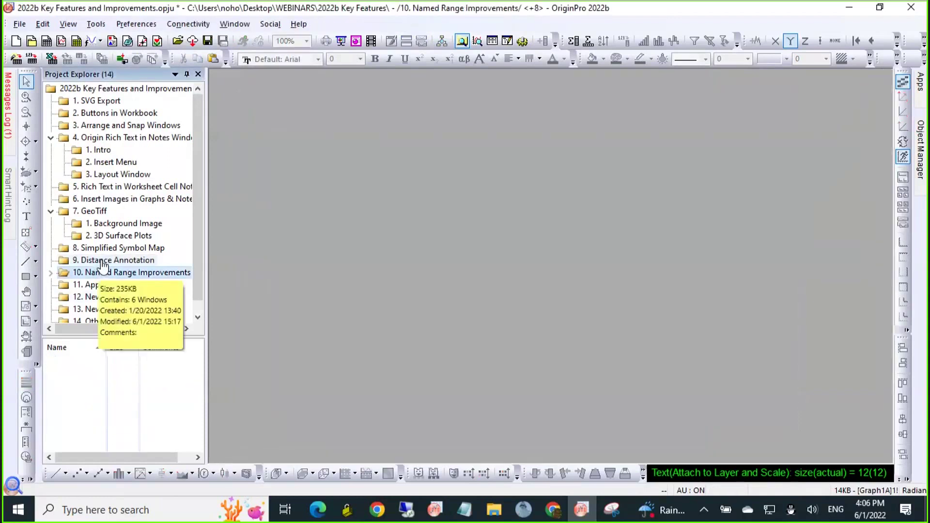
scroll(124, 232, down, 1)
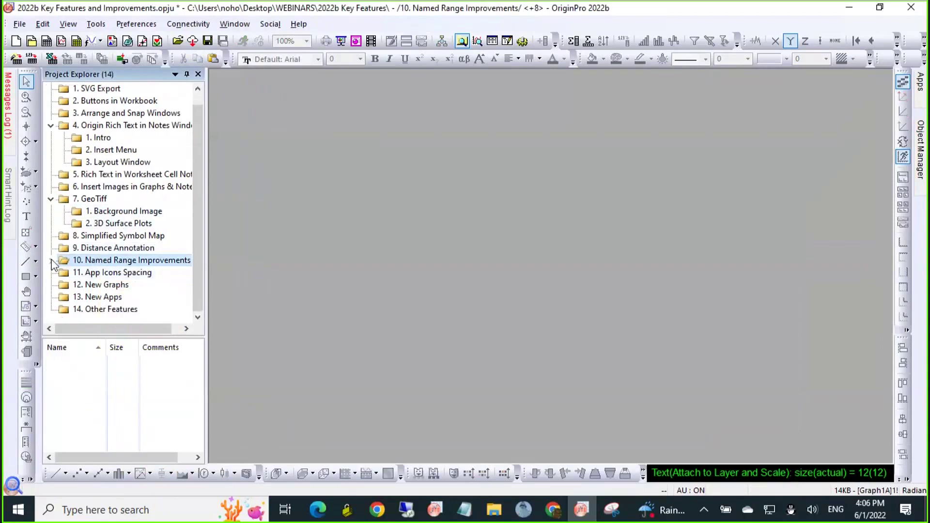
click(51, 260)
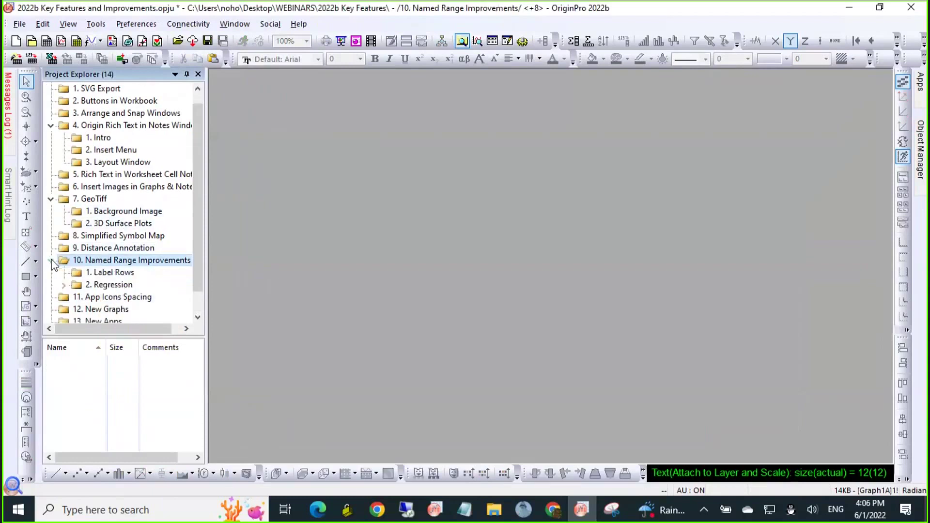
click(121, 274)
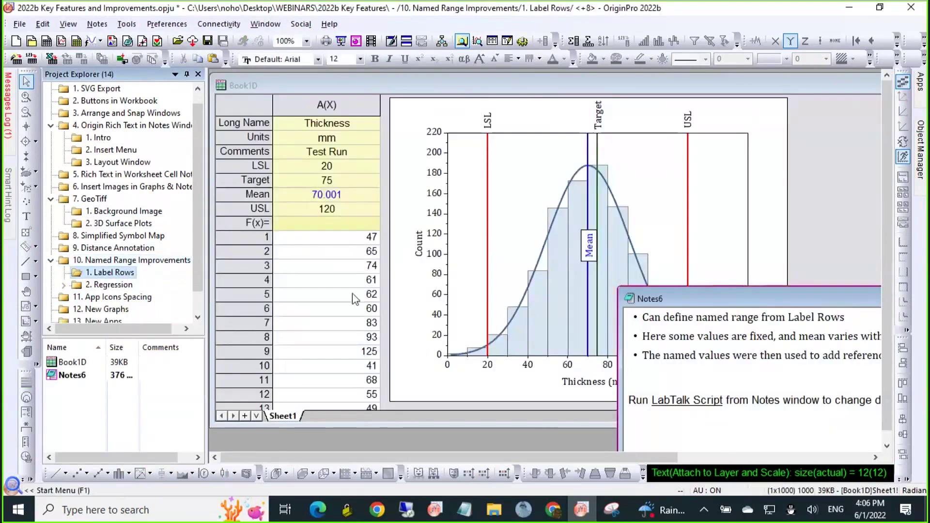
- Define the name myvalue with Project scope for the first data cell of the Thickness column in Book1D
click(354, 243)
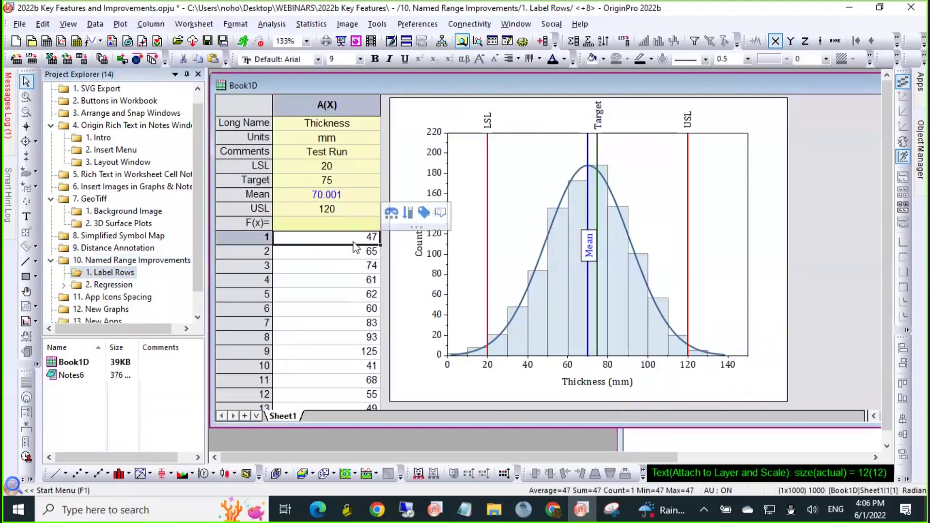
click(423, 214)
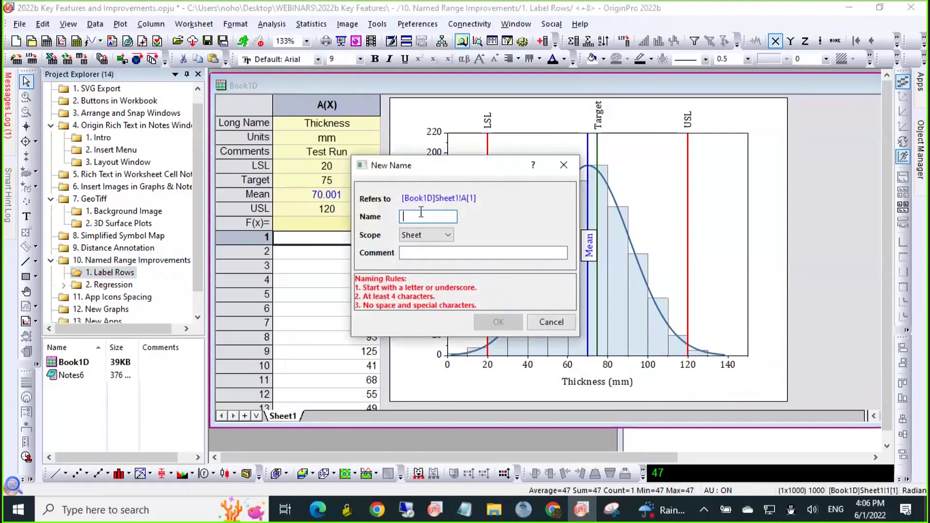
text(myvalue)
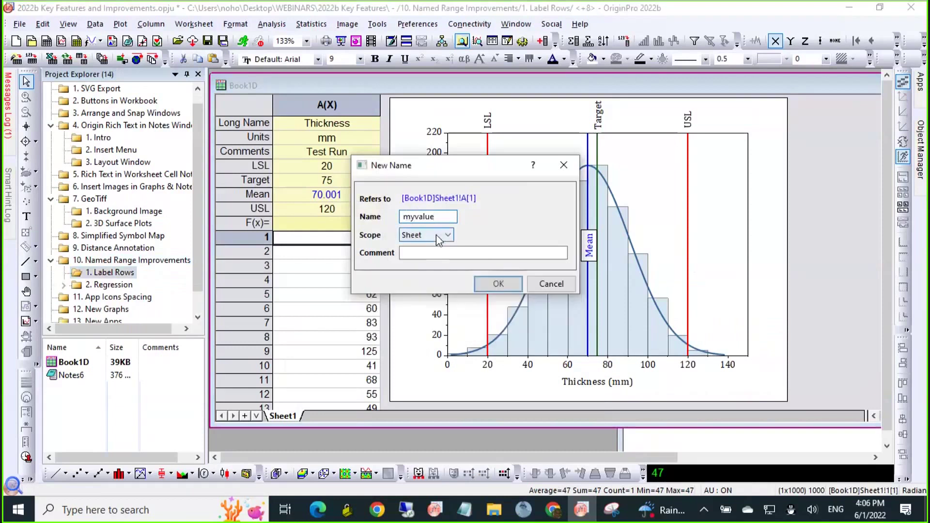
click(439, 238)
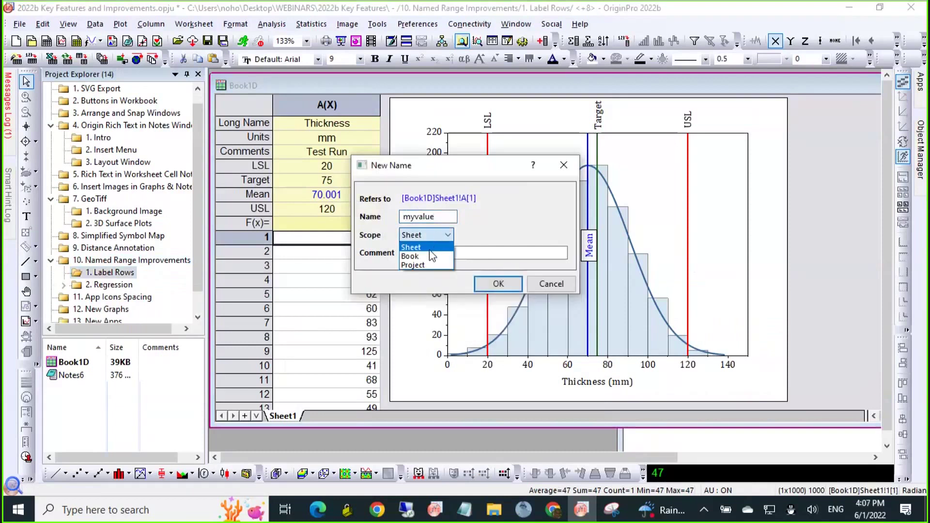
click(429, 265)
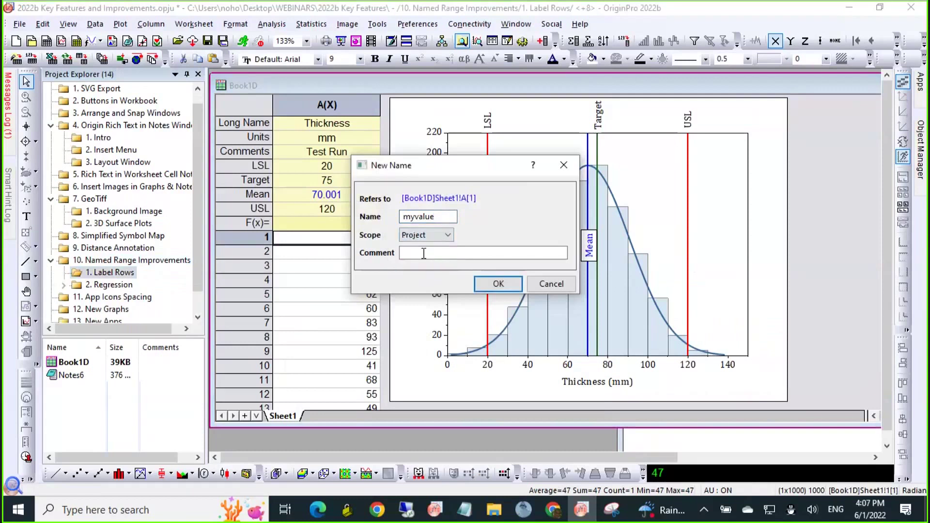
click(489, 284)
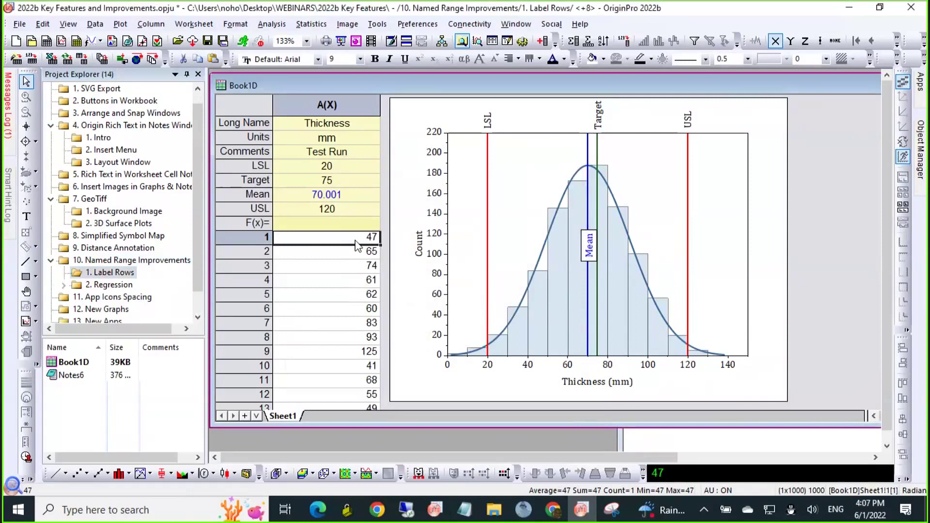
- Inspect the formula behind the Mean label row value of the Thickness column
click(391, 144)
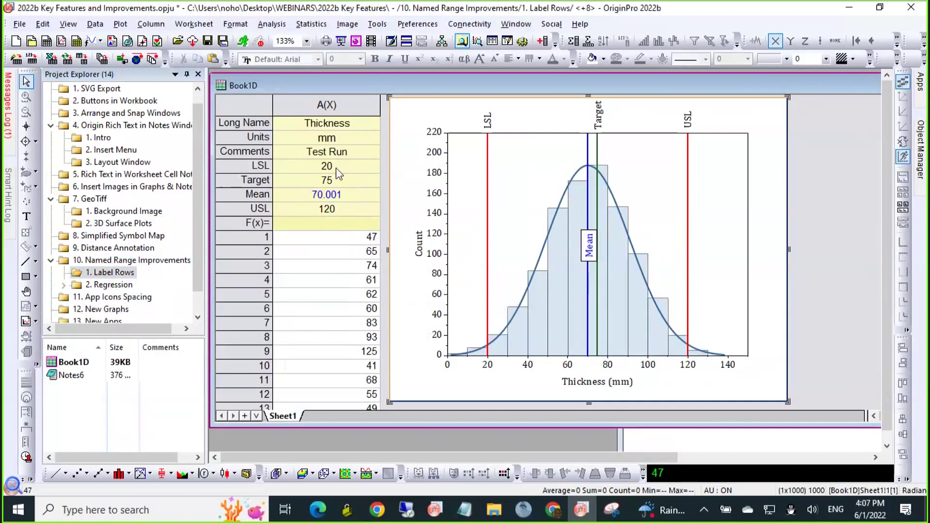
double_click(347, 194)
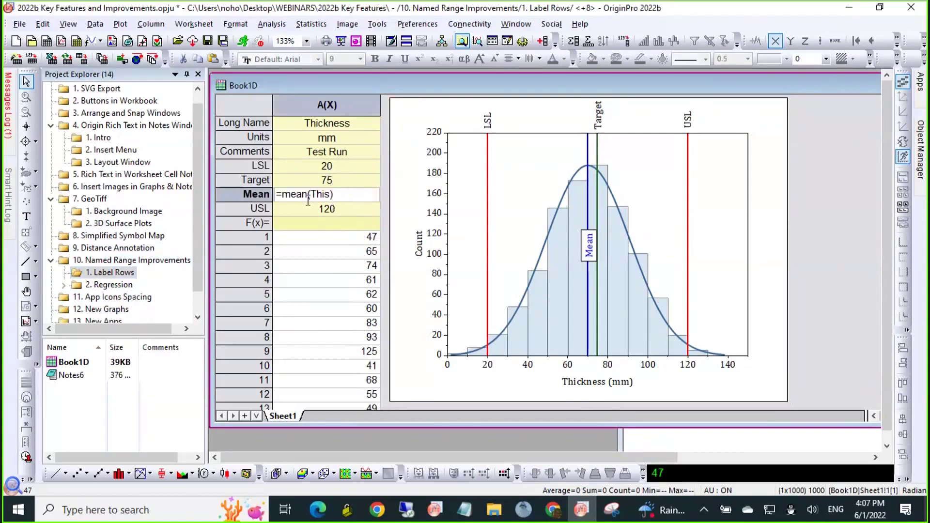
click(331, 257)
- Move the Notes6 window higher and run its LabTalk Script link several times to regenerate the Thickness data
click(710, 453)
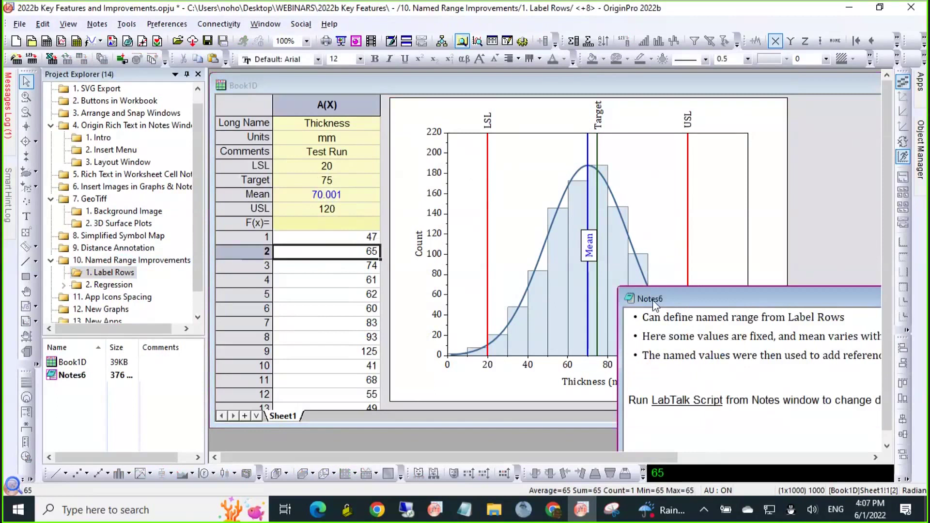
drag(654, 303, 680, 229)
click(721, 329)
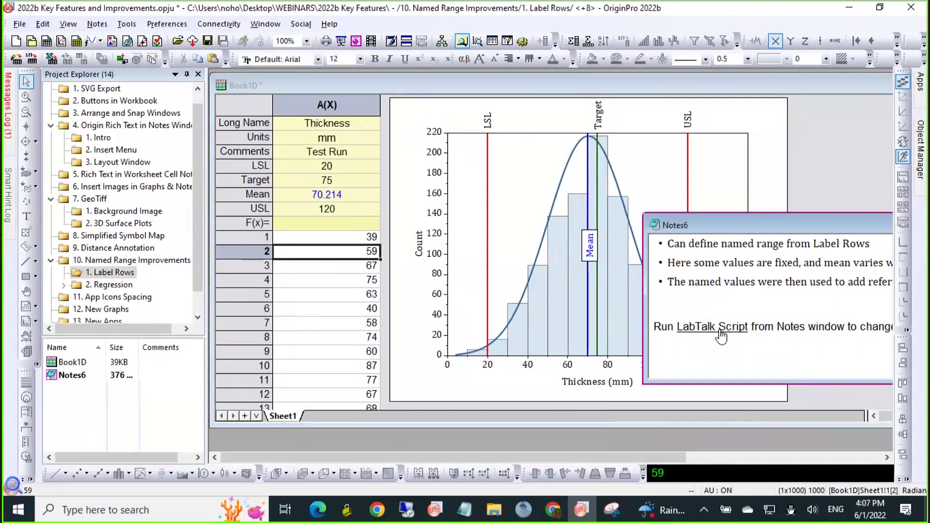
click(721, 328)
click(721, 328)
click(720, 327)
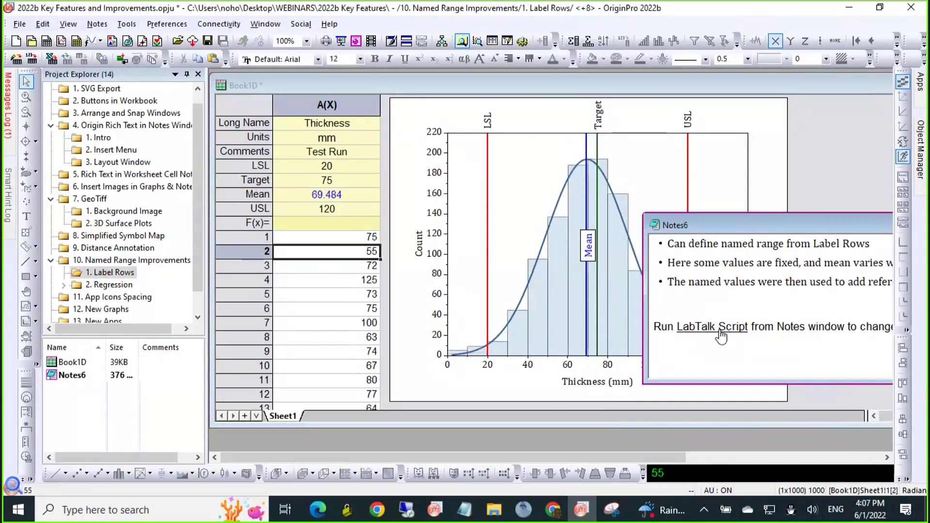
click(721, 330)
click(721, 329)
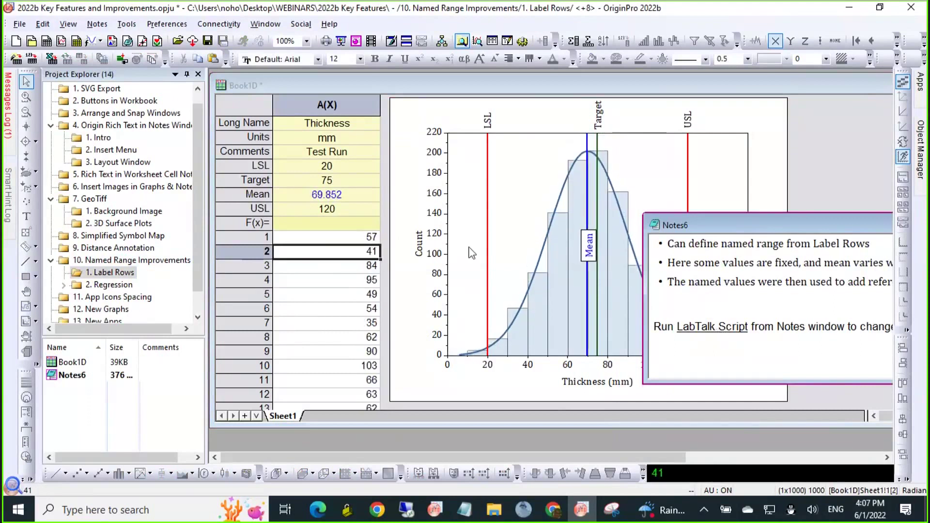
- Open the embedded histogram in its own window and review the Mean, LowerLimit and UpperLimit reference line details of the X axis
click(459, 114)
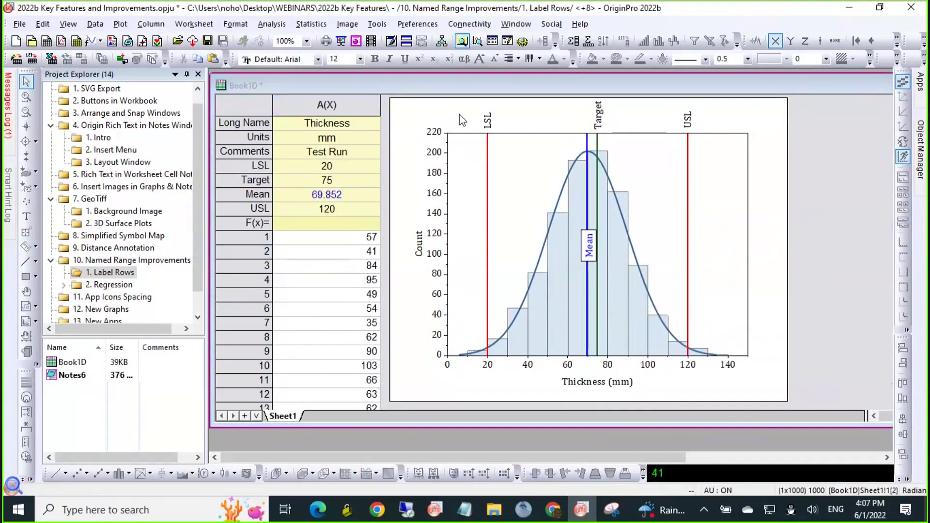
double_click(459, 114)
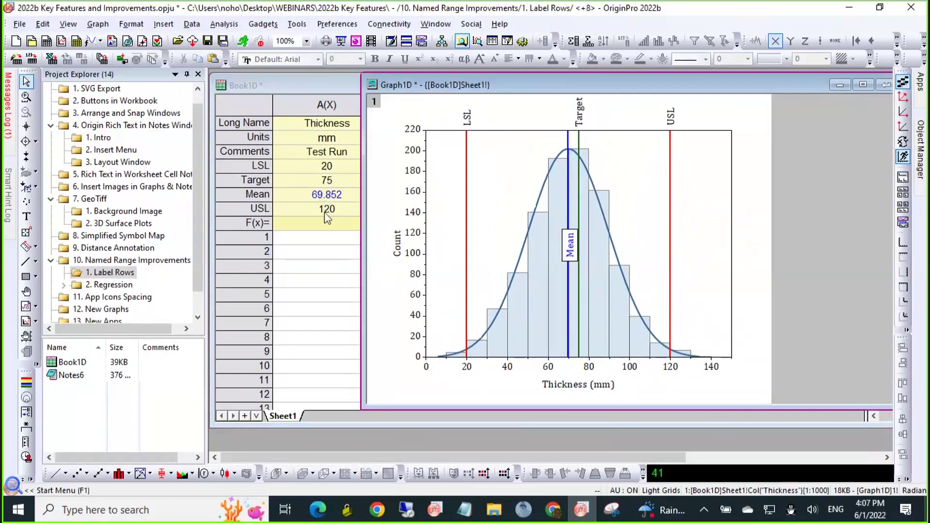
click(594, 358)
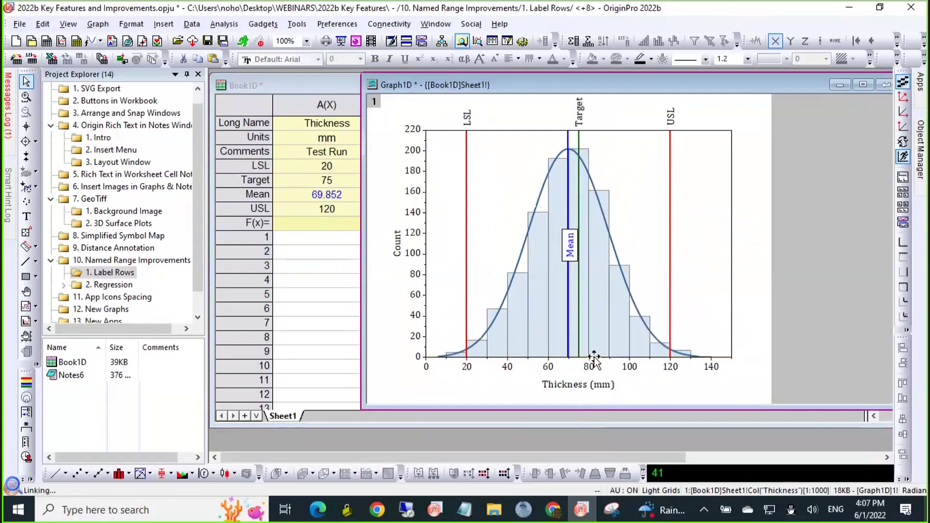
double_click(592, 358)
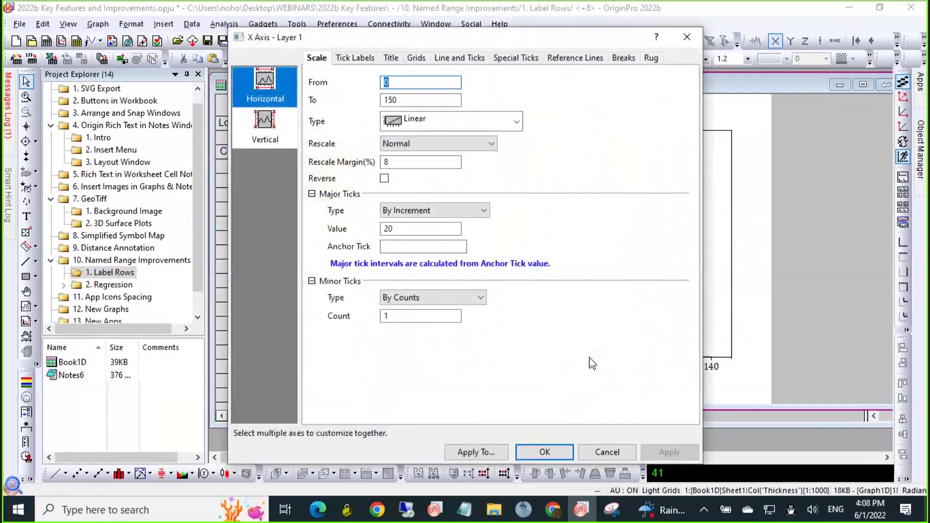
click(573, 60)
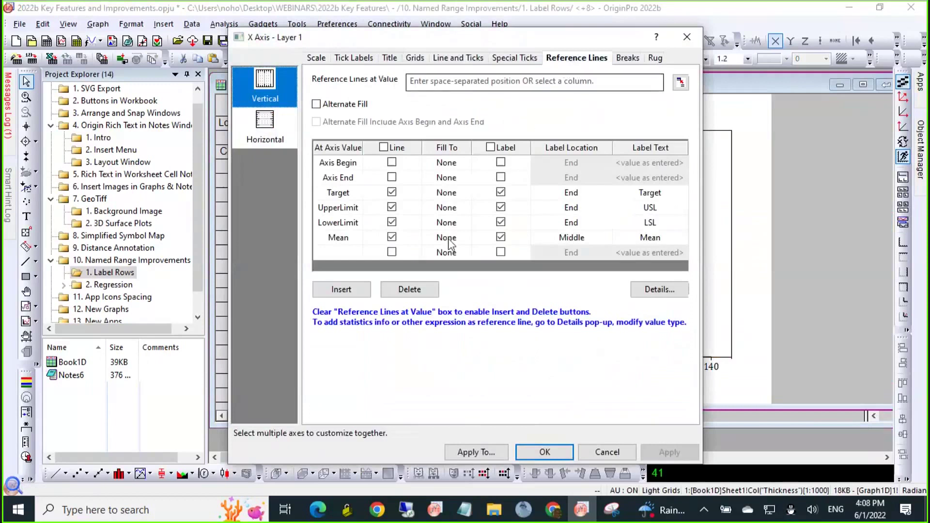
click(652, 288)
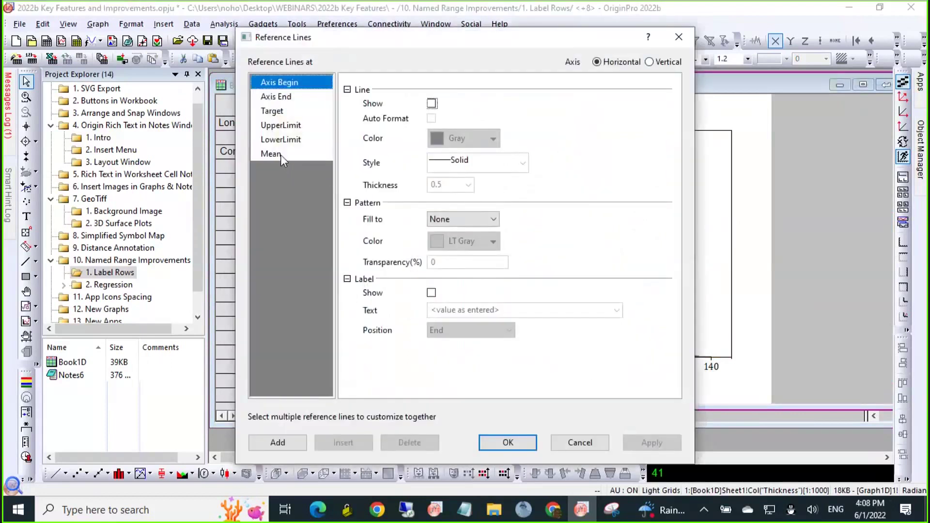
click(281, 155)
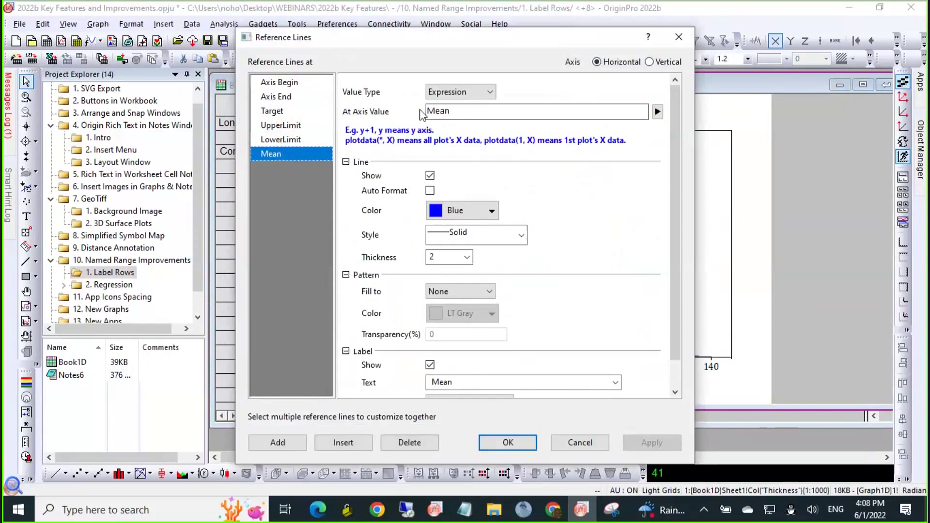
click(293, 140)
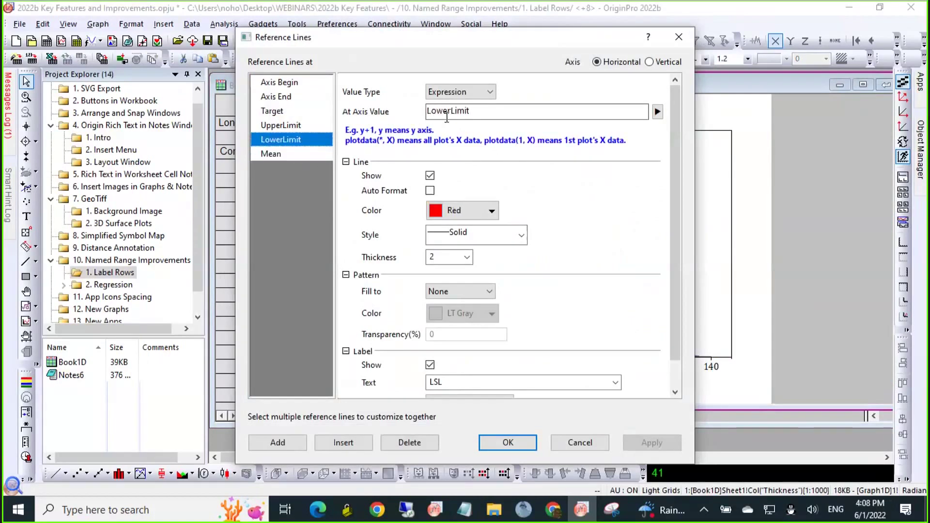
click(285, 126)
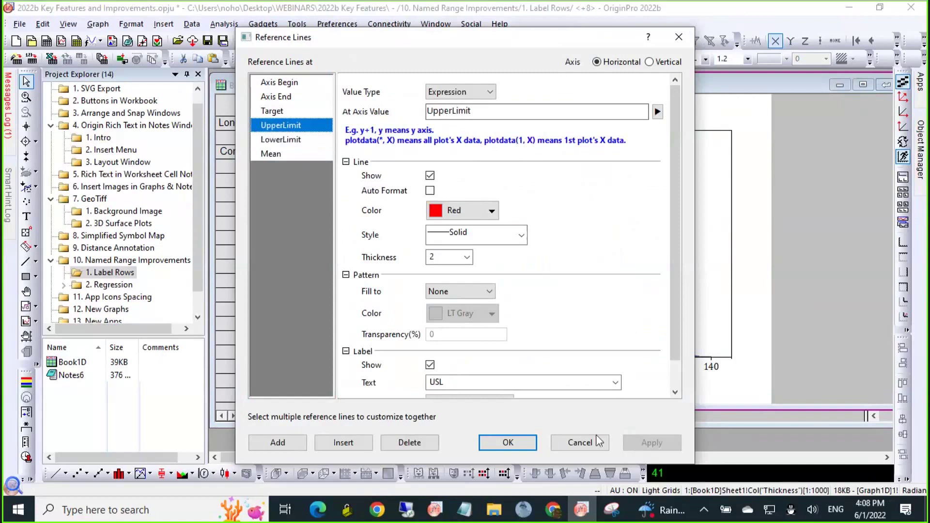
click(590, 446)
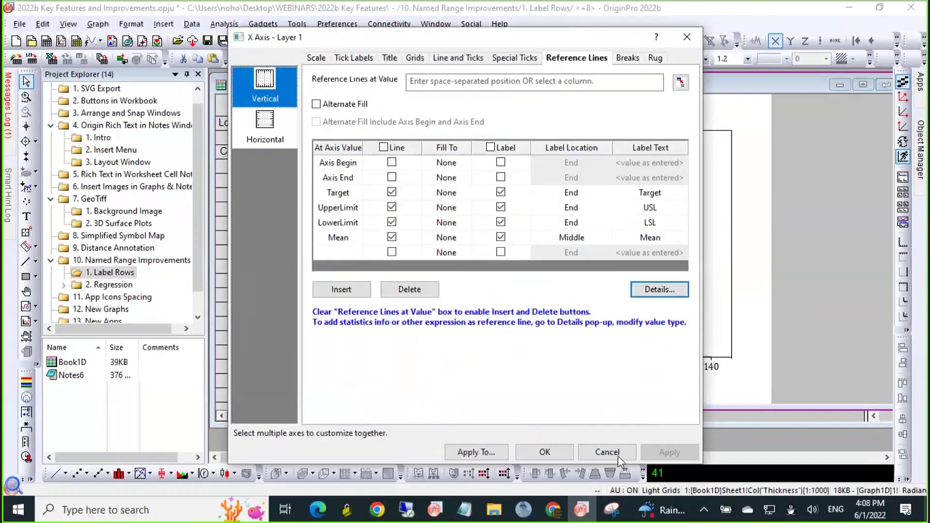
key(Escape)
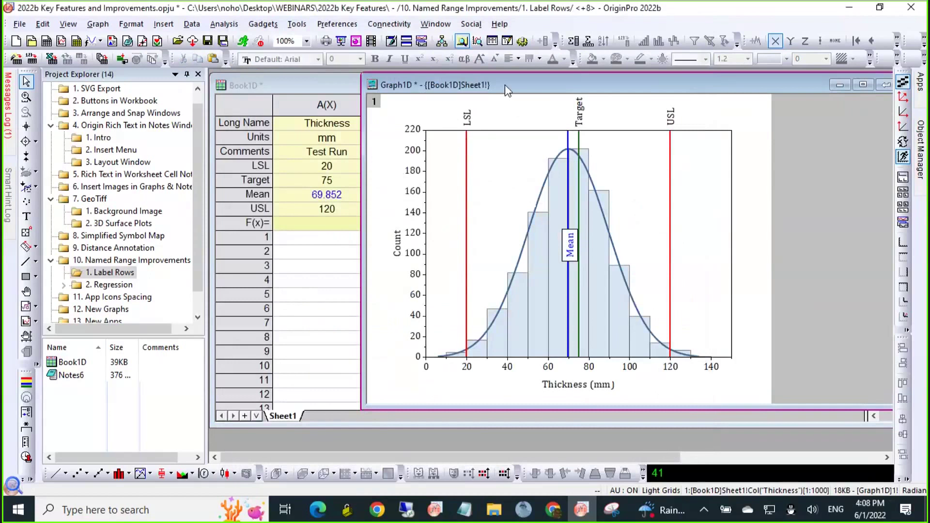
drag(505, 85, 510, 90)
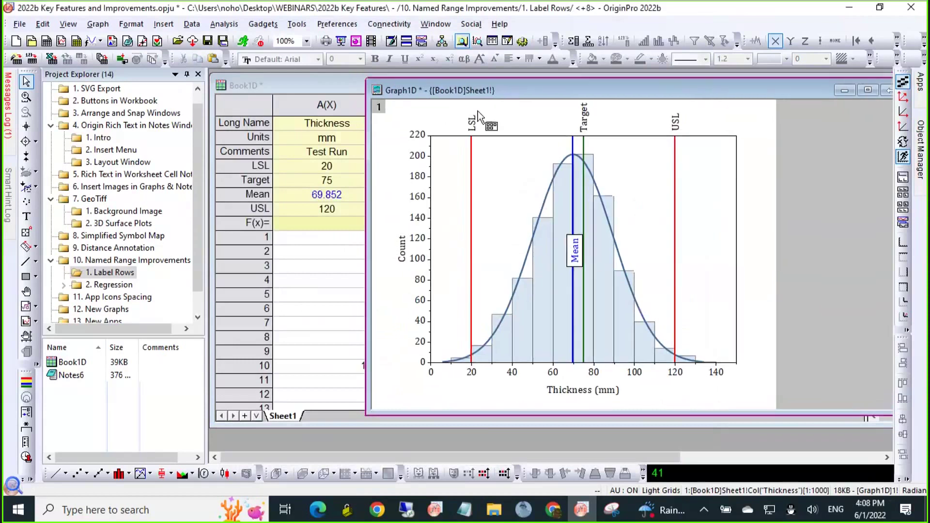
- Open the a. LR folder under 2. Regression and review the project's named ranges in an enlarged Named Range Manager
click(64, 286)
click(109, 297)
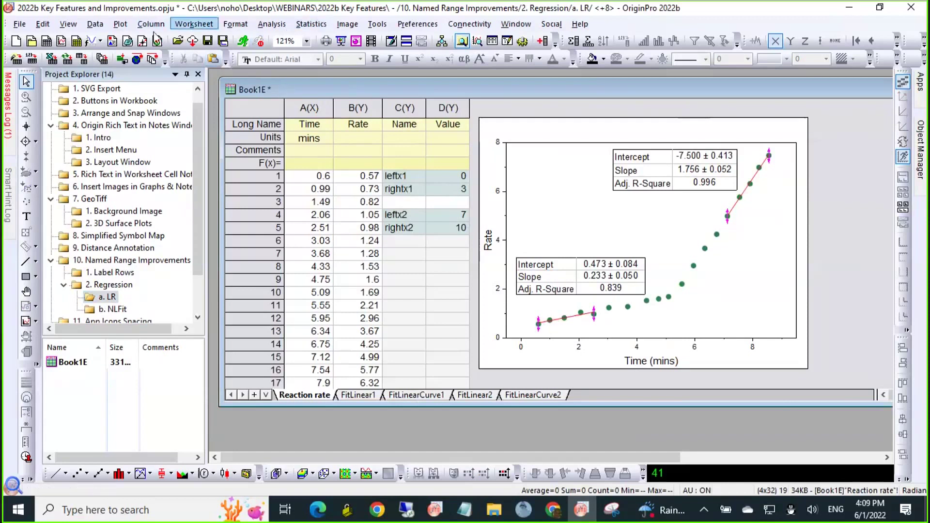
click(95, 26)
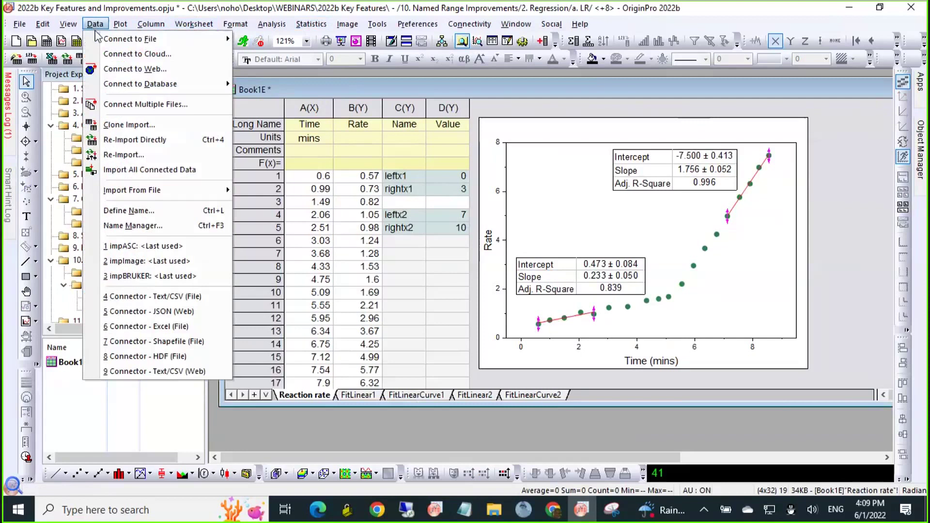
click(148, 226)
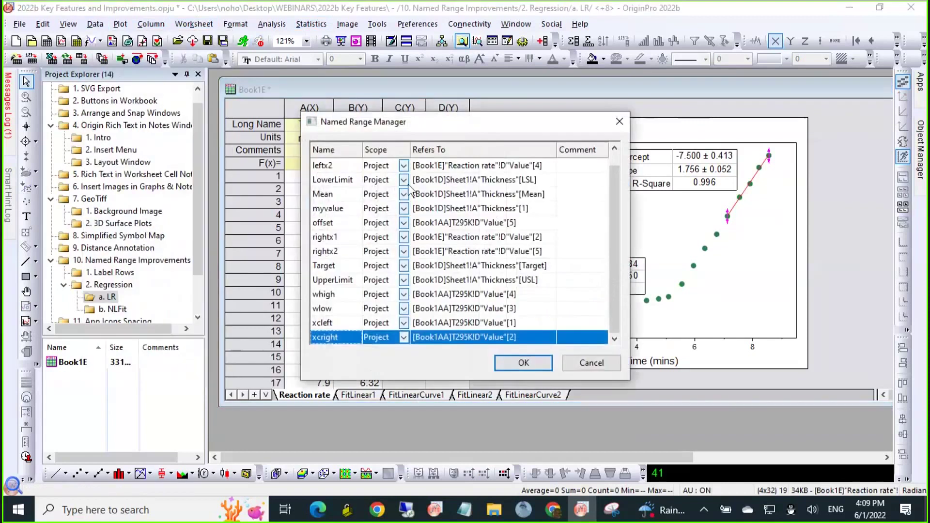
drag(419, 132, 368, 129)
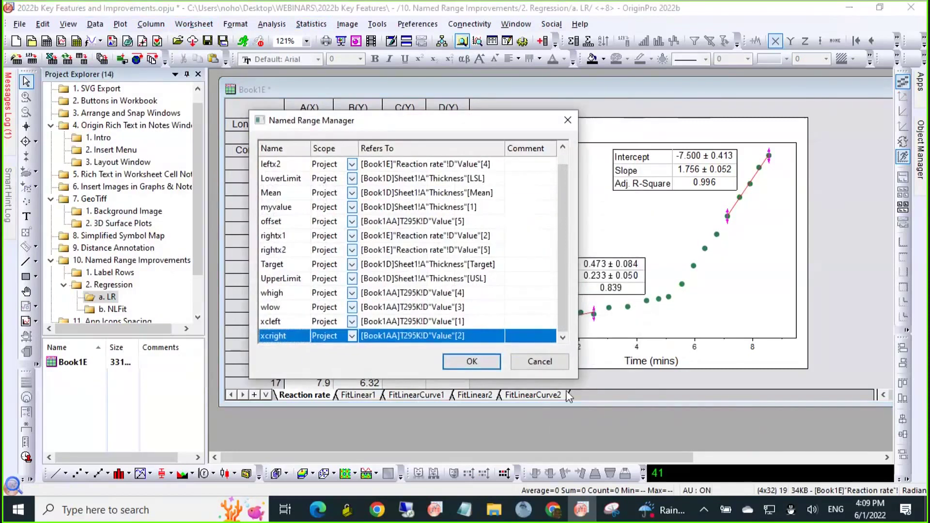
drag(577, 380, 637, 431)
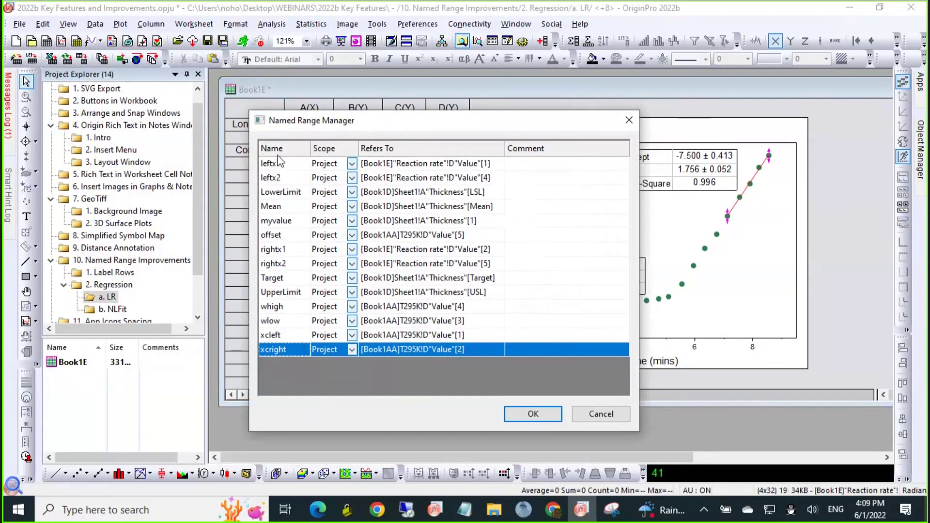
click(592, 416)
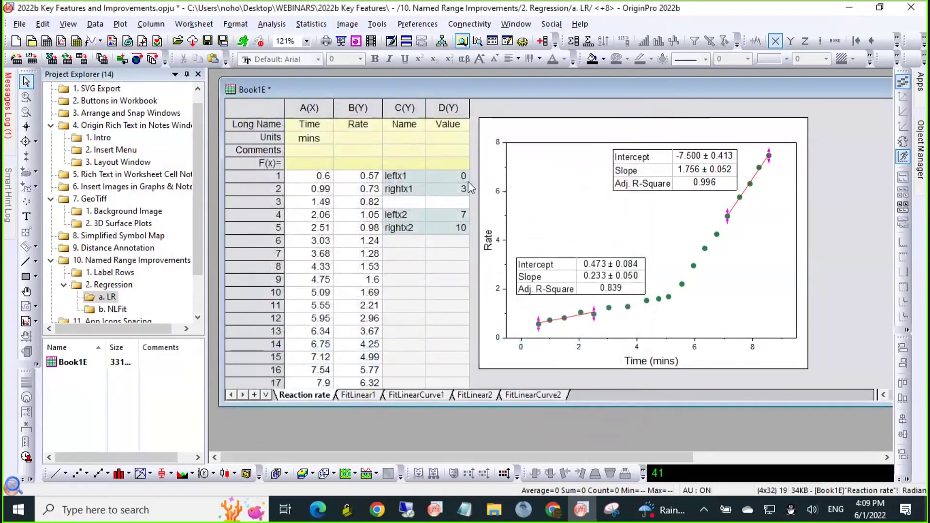
- Set the rightx1 value in the Reaction rate sheet to 5 to extend the first linear fit range
click(460, 177)
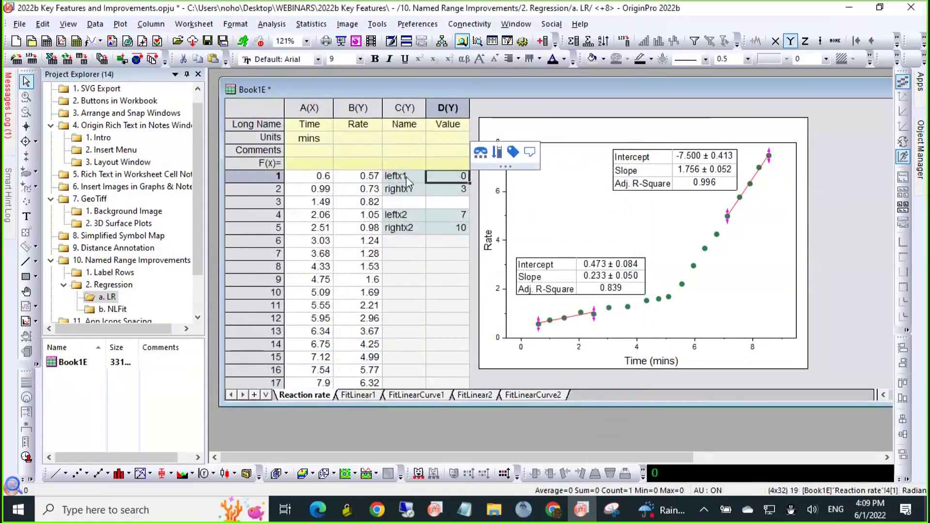
click(475, 237)
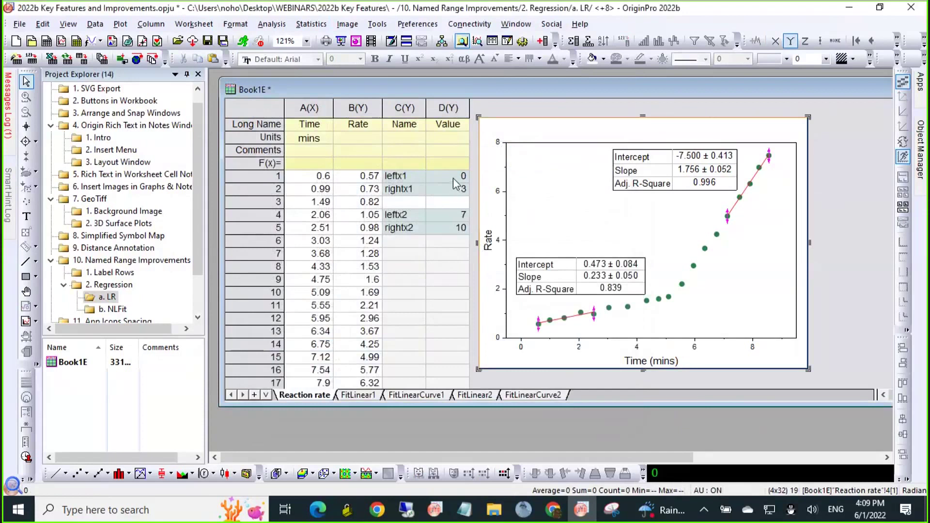
click(454, 193)
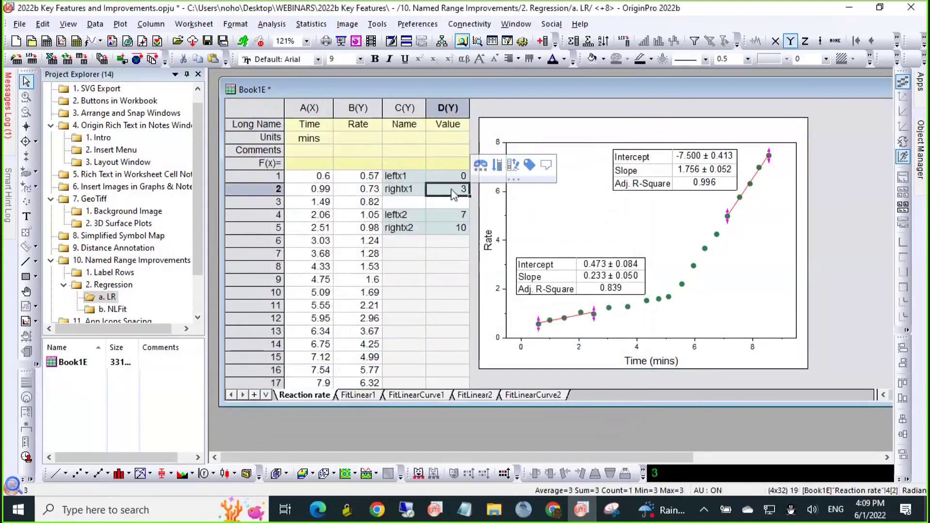
text(5)
drag(446, 266, 445, 275)
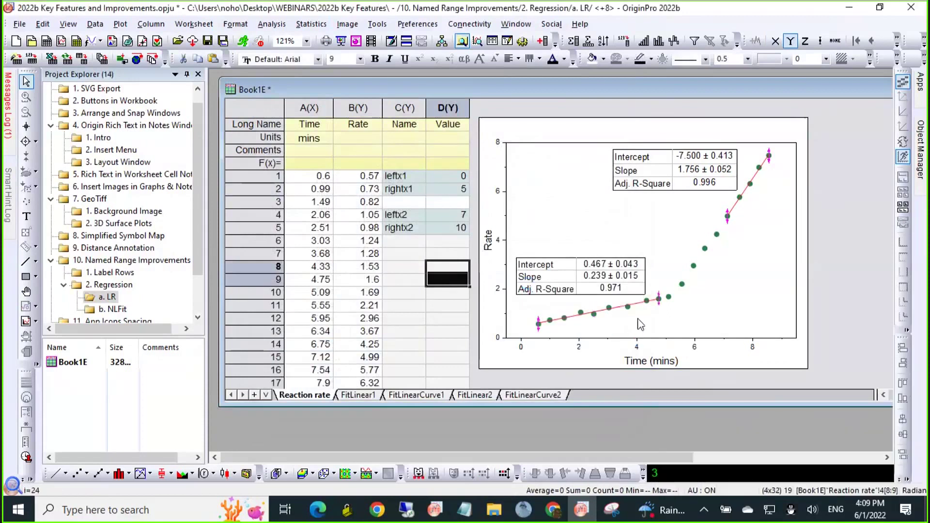
- Set the leftx2 value in the Reaction rate sheet to 6 to widen the second linear fit range
click(453, 219)
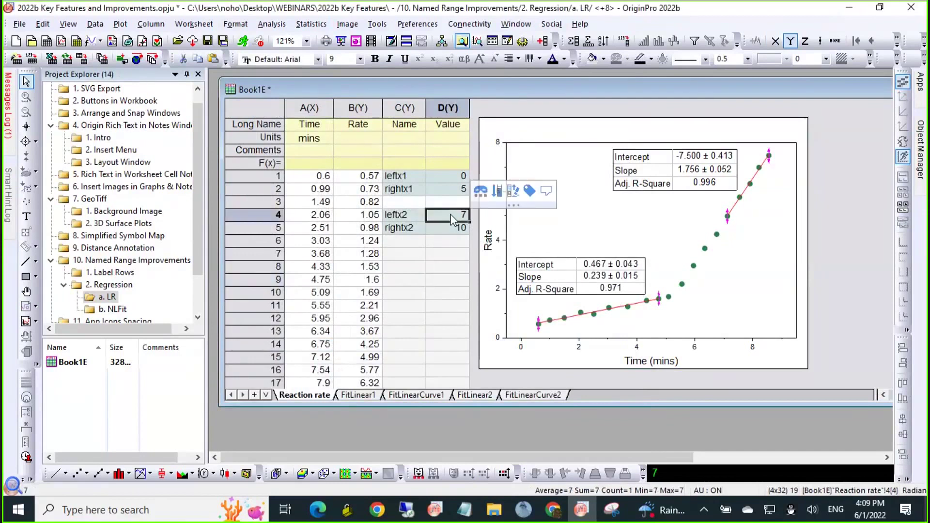
text(6)
click(481, 291)
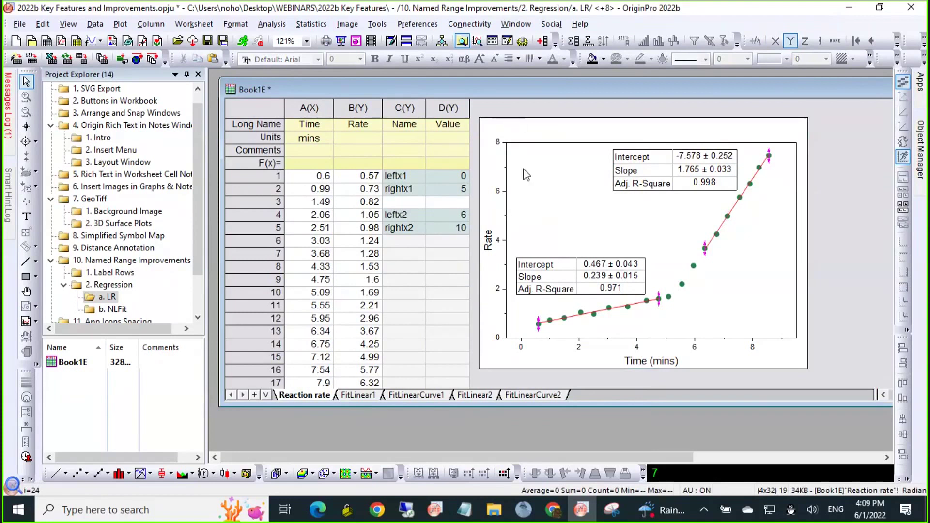
- Open the embedded rate graph in its own window and review the second linear fit's By X input range settings, leaving them unchanged
double_click(584, 225)
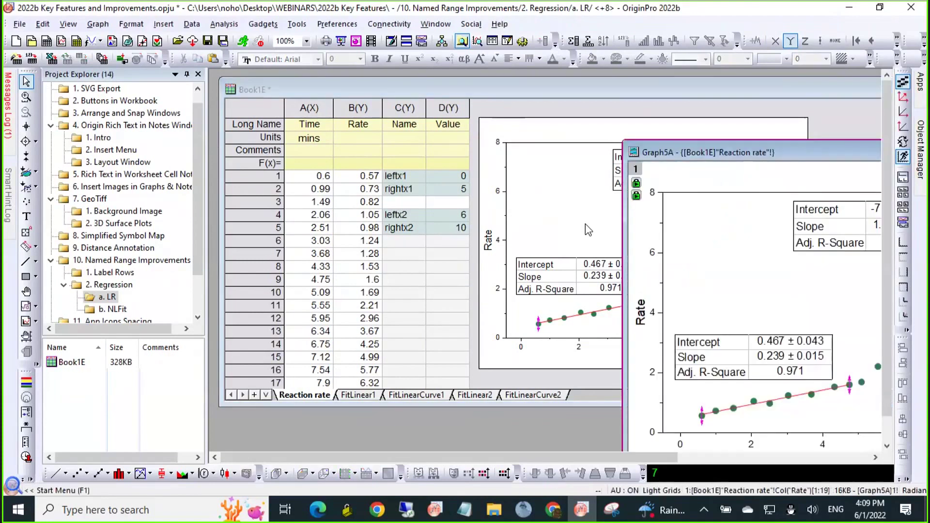
drag(670, 154, 374, 102)
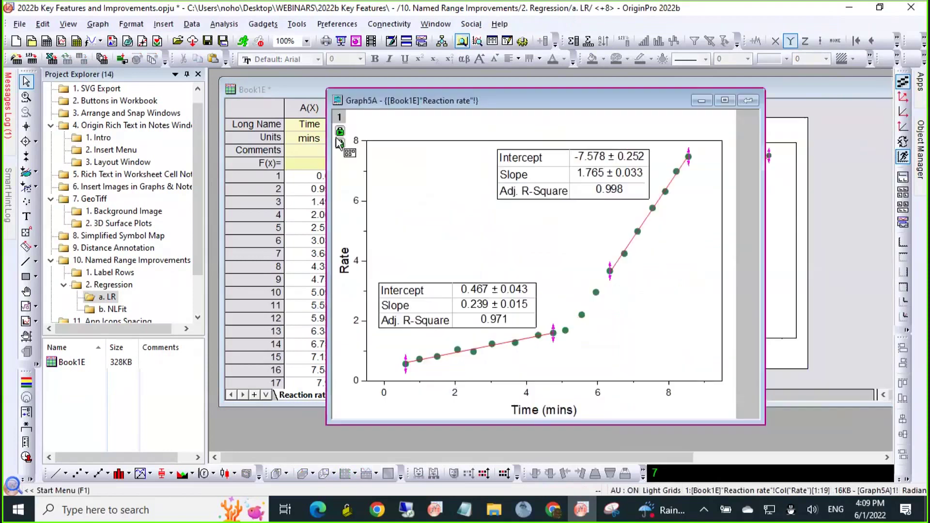
click(339, 143)
click(375, 167)
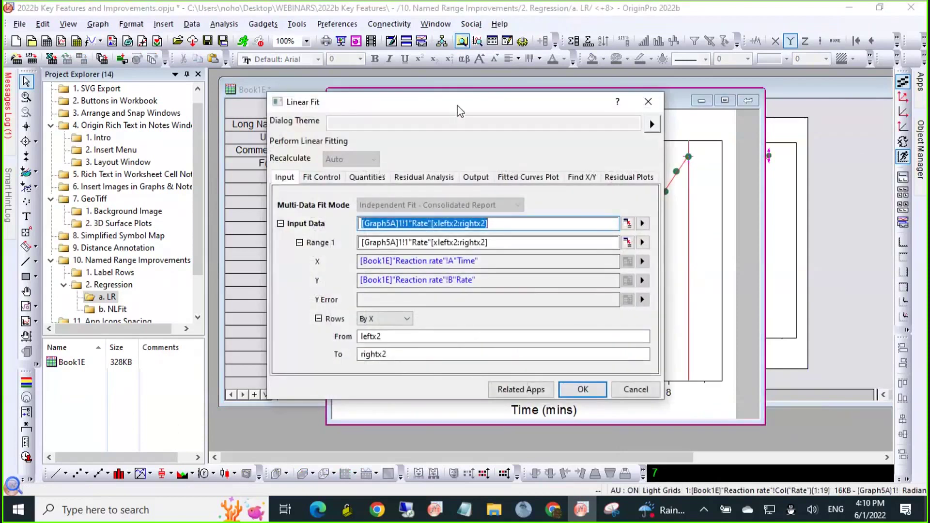
drag(460, 113, 472, 76)
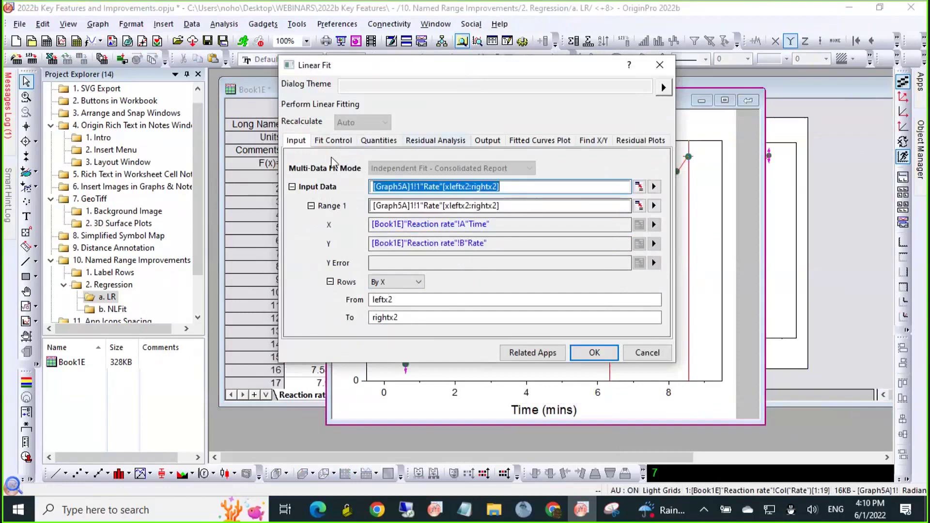
click(398, 283)
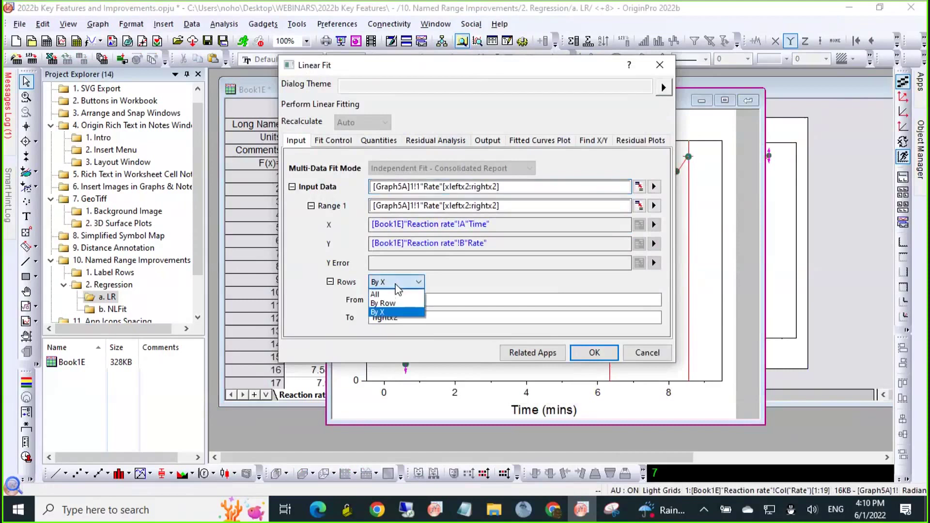
click(396, 286)
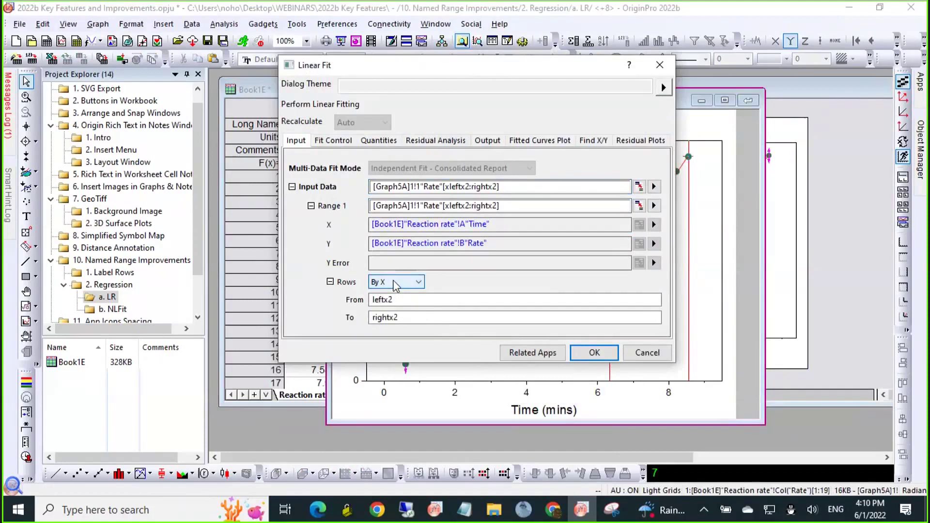
click(403, 300)
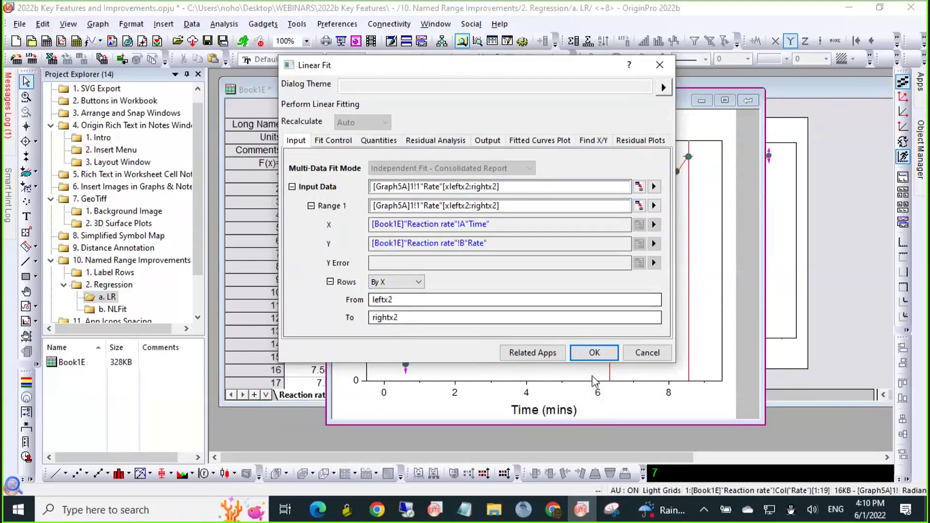
click(649, 353)
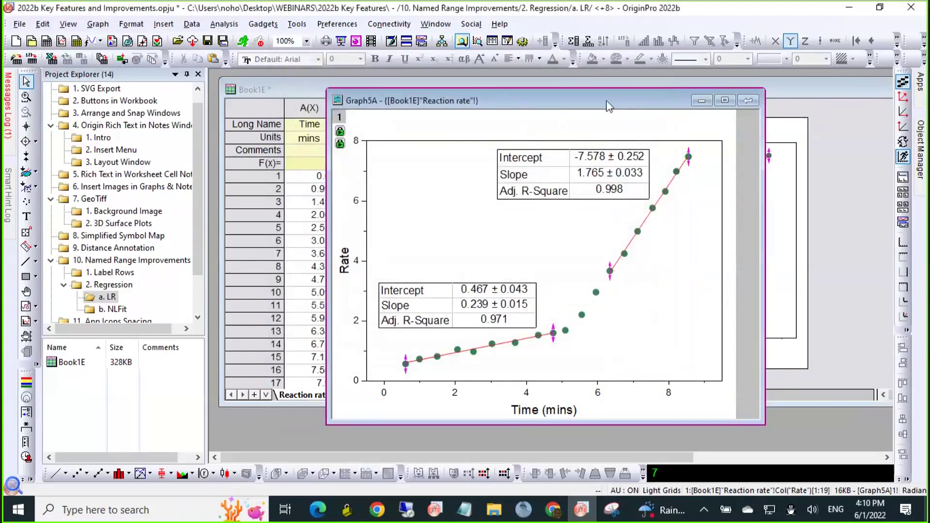
drag(609, 106, 749, 130)
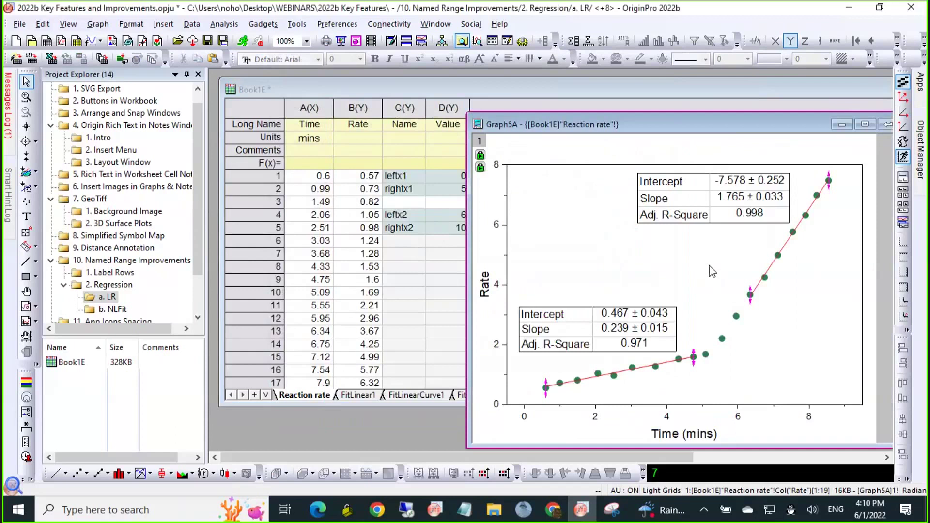
- Open the b. NLFit folder, set the xcright bound to 1100 and recalculate the Gaussian fit
click(111, 310)
click(110, 310)
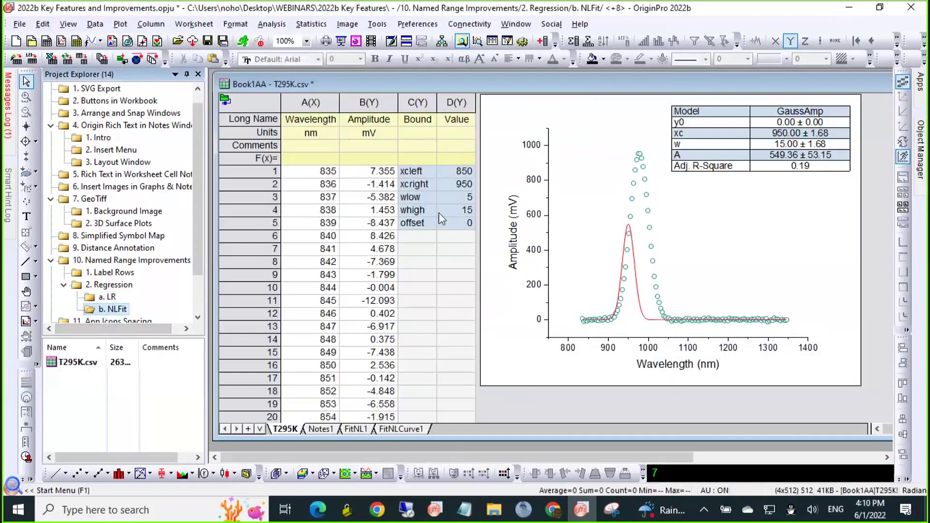
click(452, 186)
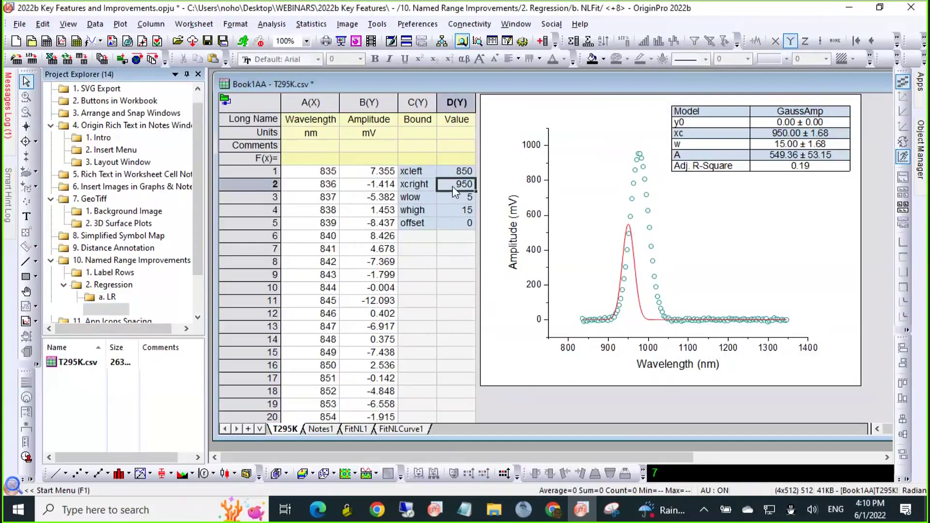
click(442, 189)
double_click(443, 185)
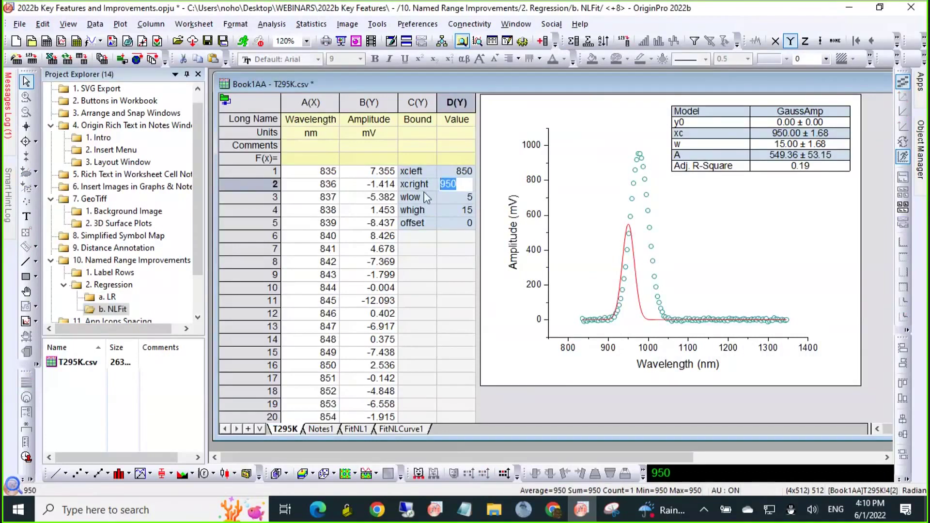
text(1100)
click(522, 390)
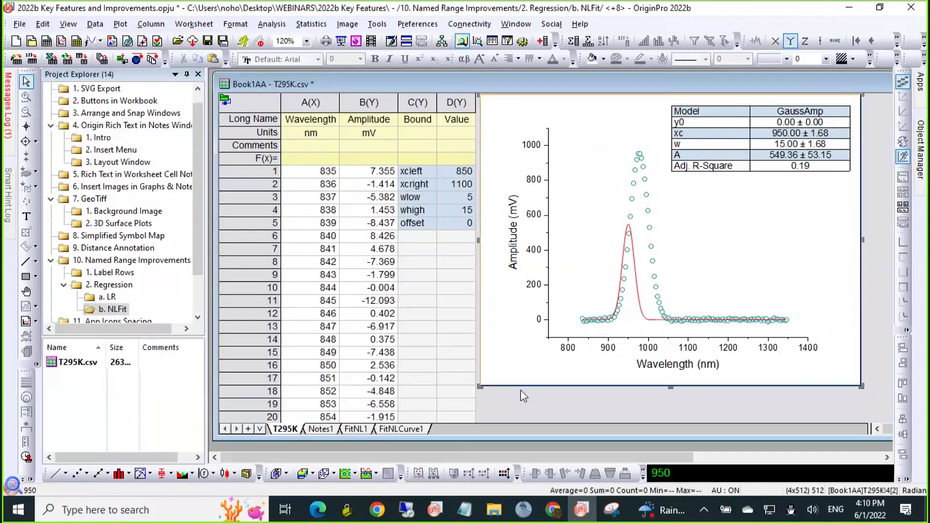
click(242, 45)
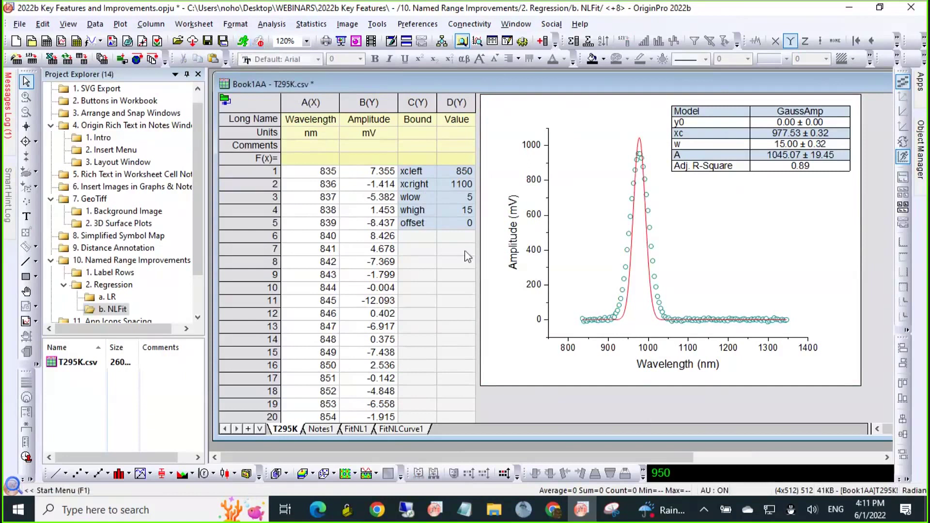
- Set the whigh bound to 25 and recalculate the Gaussian fit
click(466, 211)
click(466, 211)
text(25)
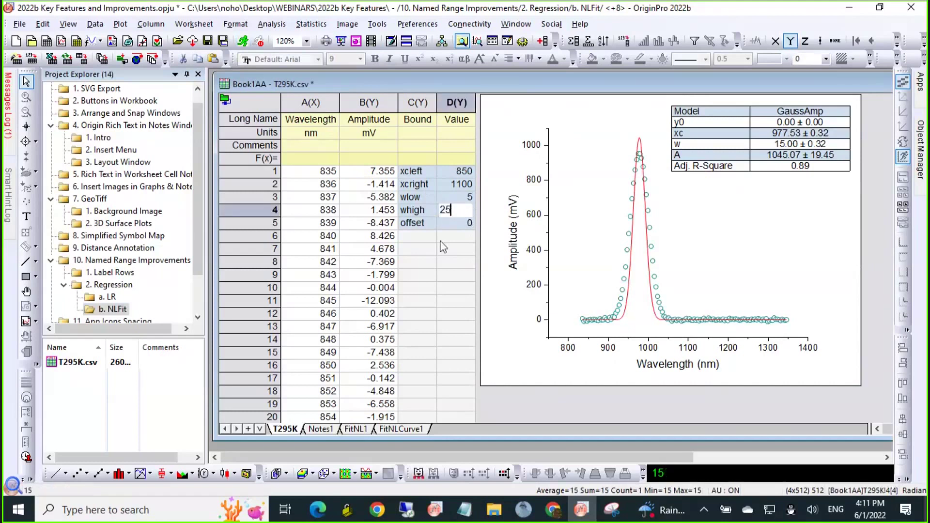
click(443, 261)
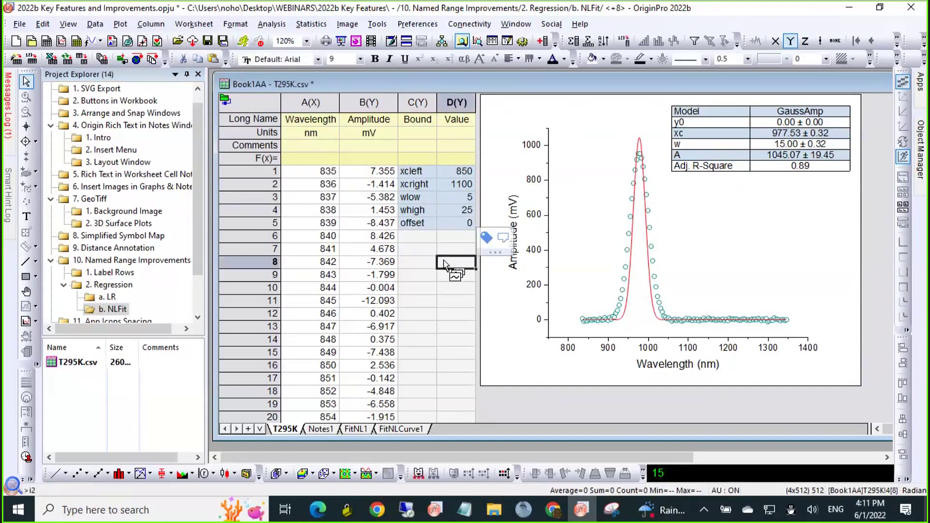
click(243, 42)
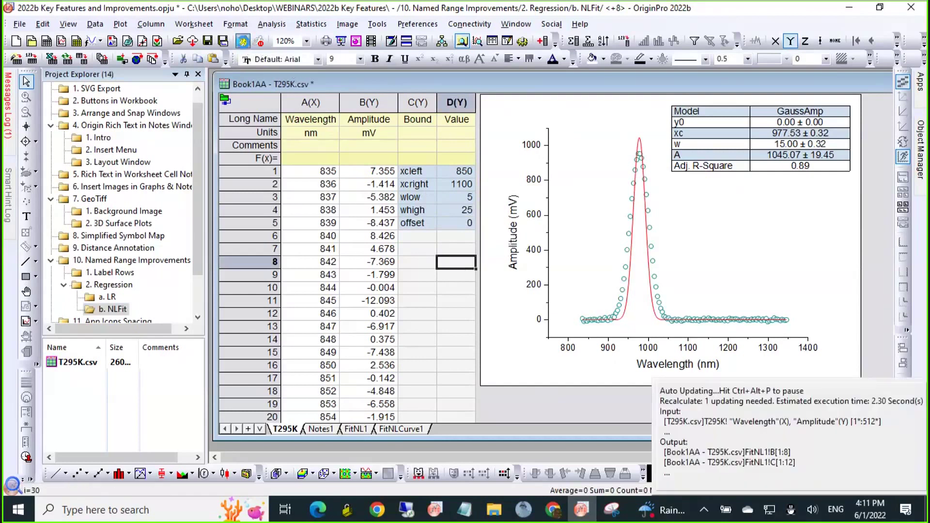
- Open the embedded Gaussian graph in its own window and review the GaussAmp fit's parameters and bounds without changing them
double_click(615, 223)
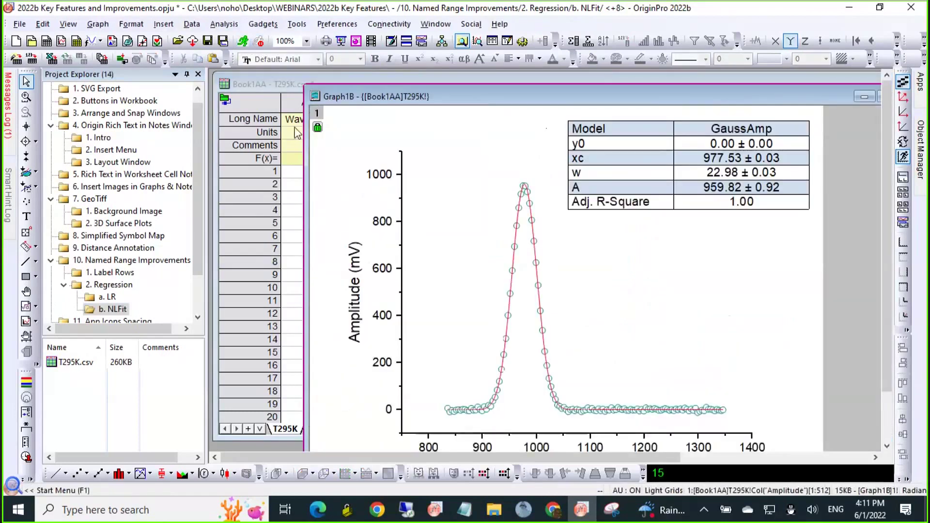
click(317, 127)
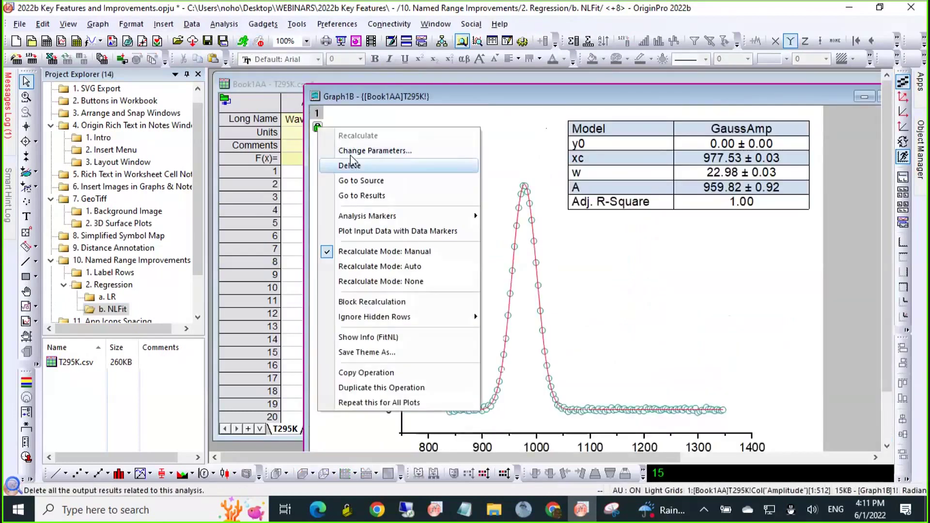
click(353, 152)
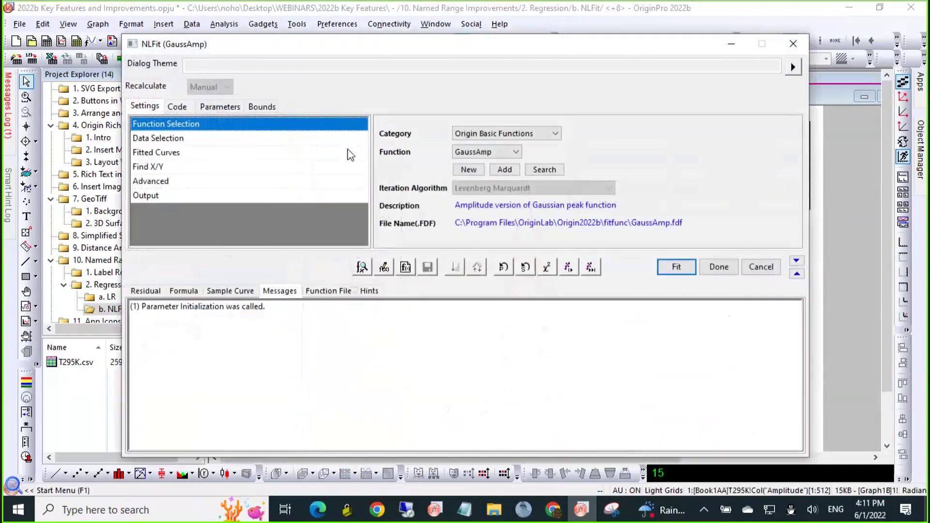
click(223, 109)
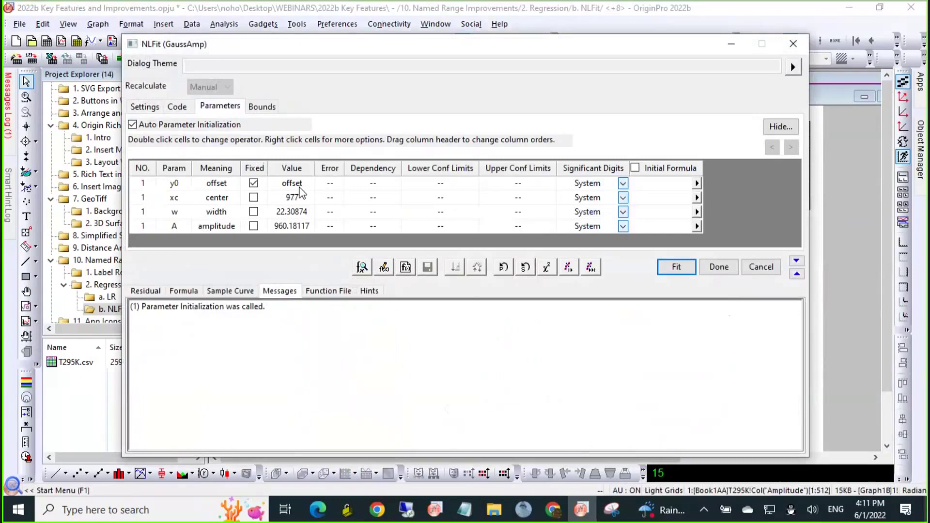
click(262, 108)
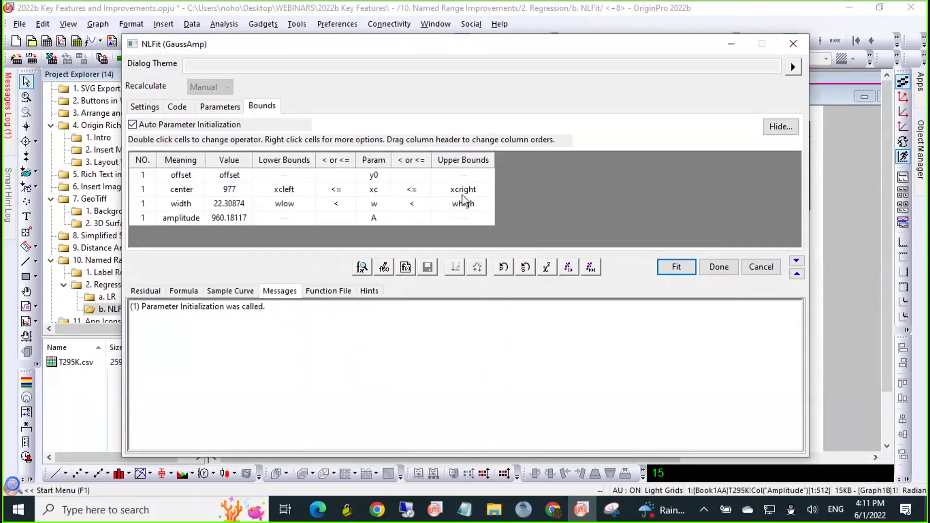
click(761, 267)
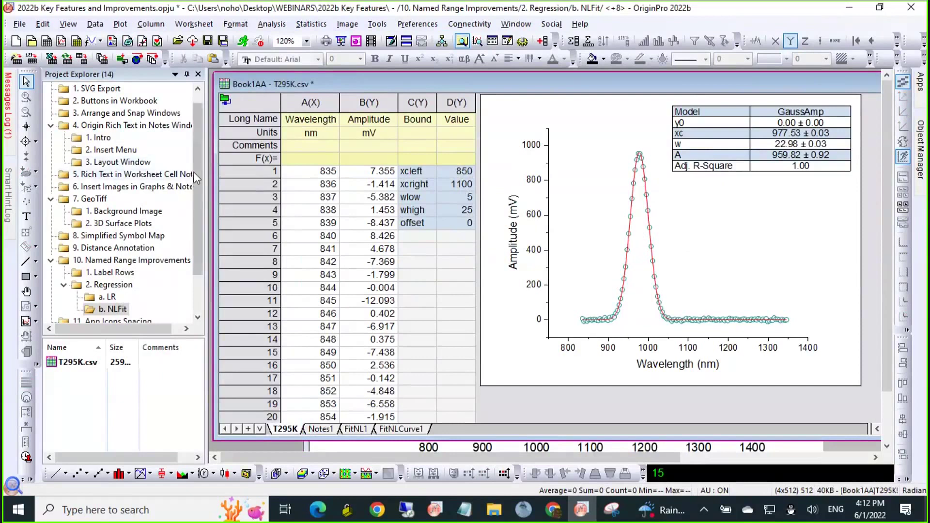
- Open the 11. App Icons Spacing folder, float the Apps panel over the workspace and enlarge it to fit four icons per row
drag(196, 184, 196, 218)
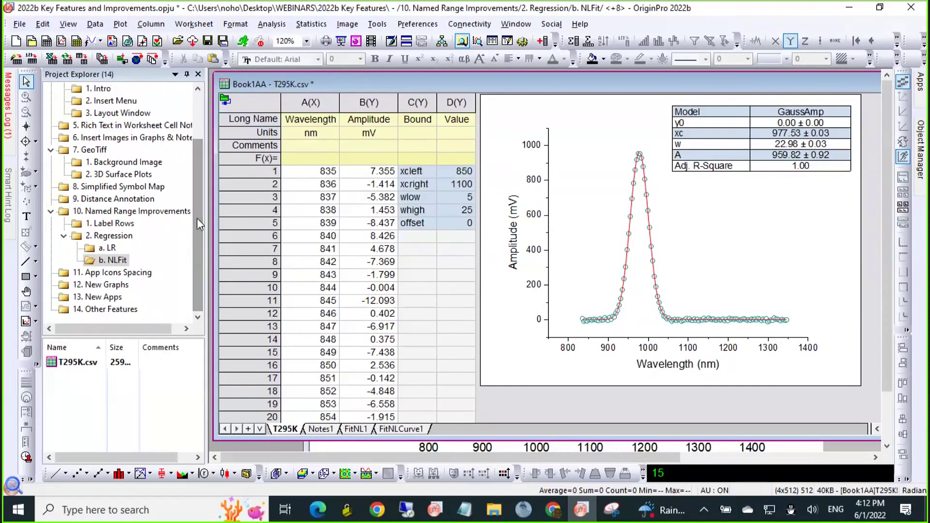
click(130, 272)
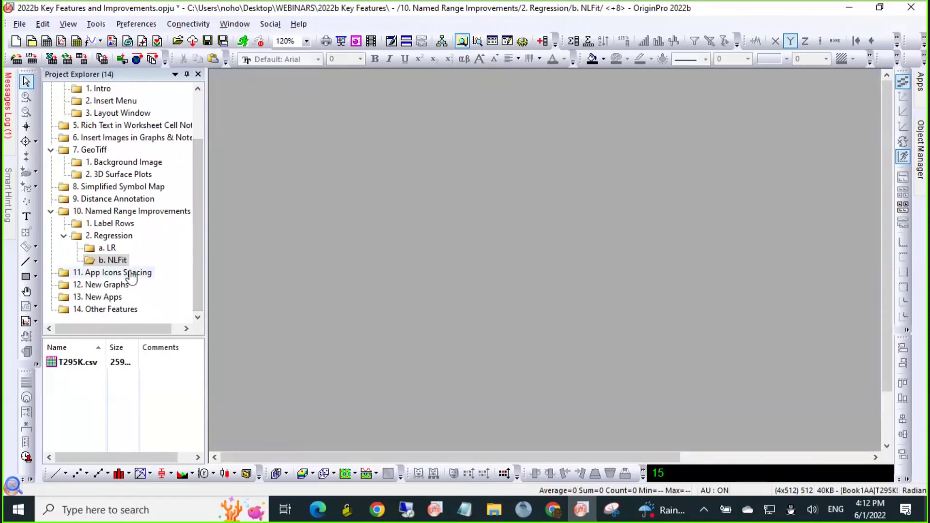
click(918, 92)
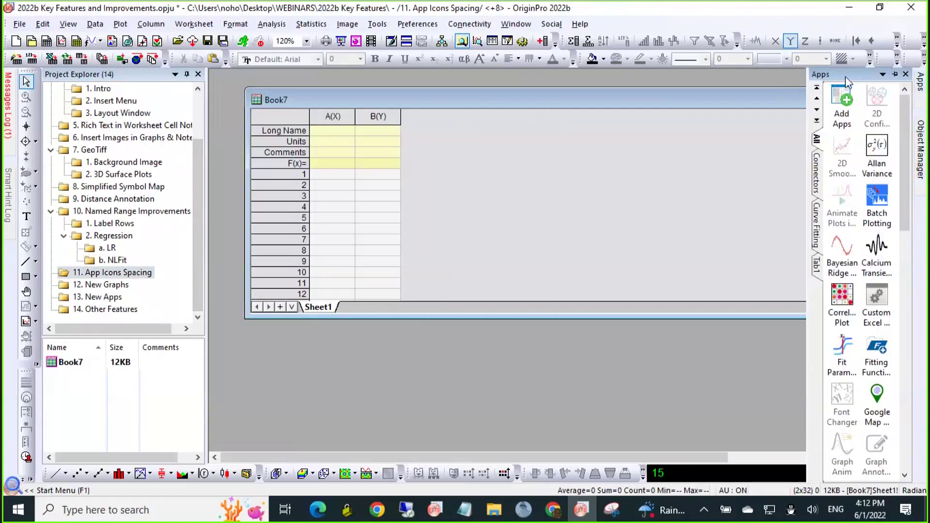
drag(832, 77, 711, 77)
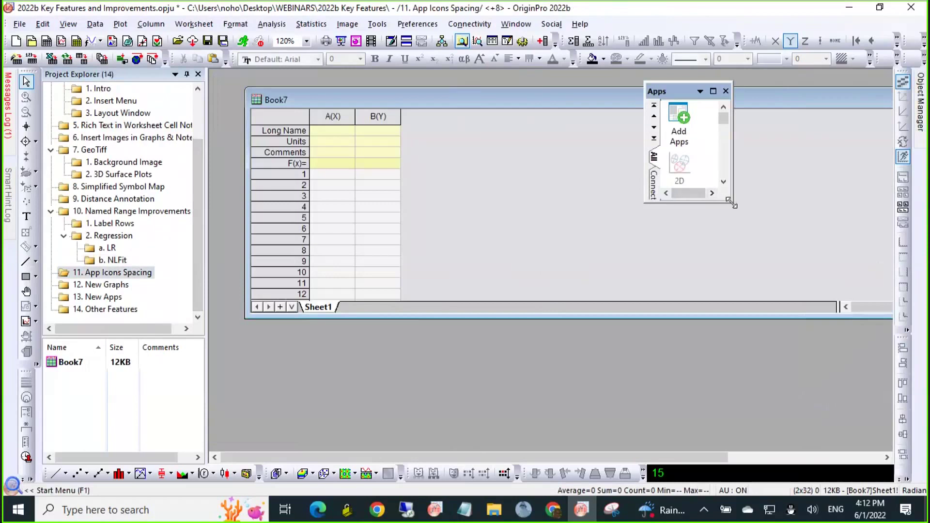
drag(733, 204, 836, 424)
- Set the Apps icon spacing to 52
right_click(807, 260)
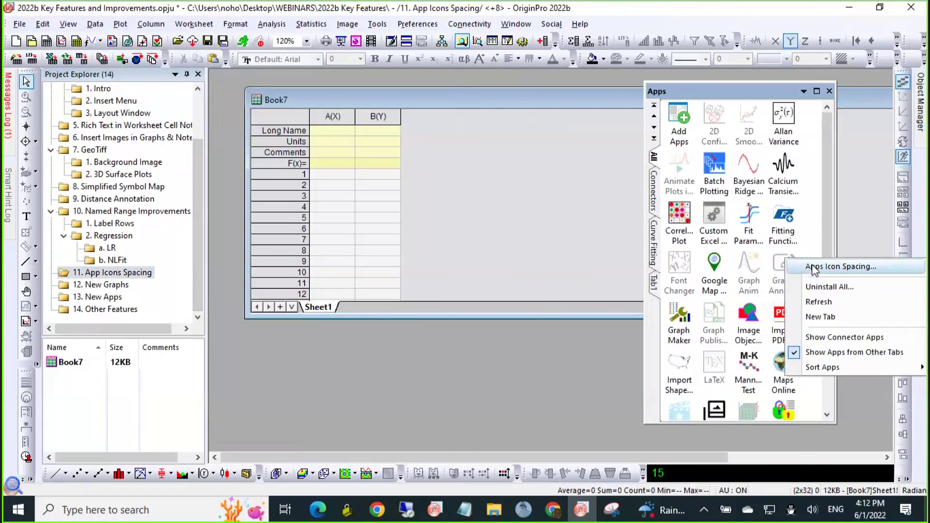
click(811, 266)
mouse_move(469, 249)
mouse_down()
mouse_move(484, 250)
mouse_move(470, 251)
mouse_up()
click(484, 249)
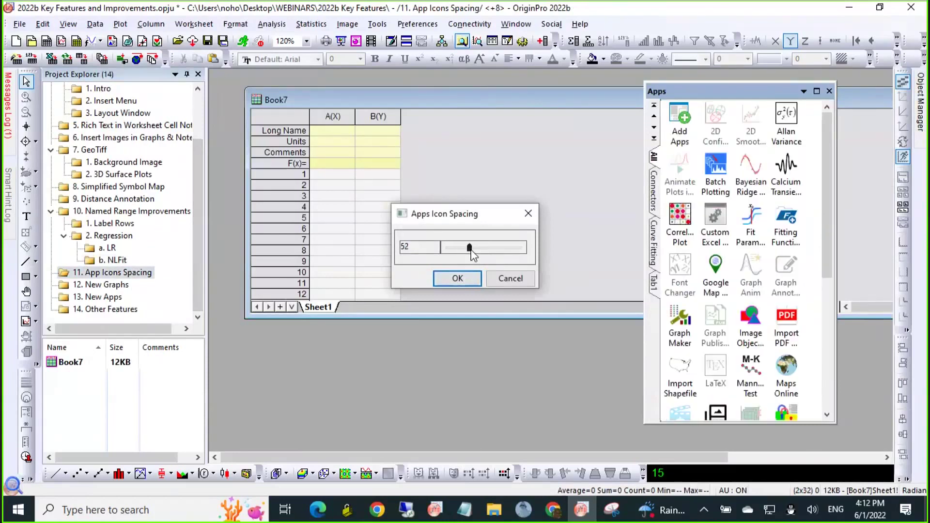
click(475, 279)
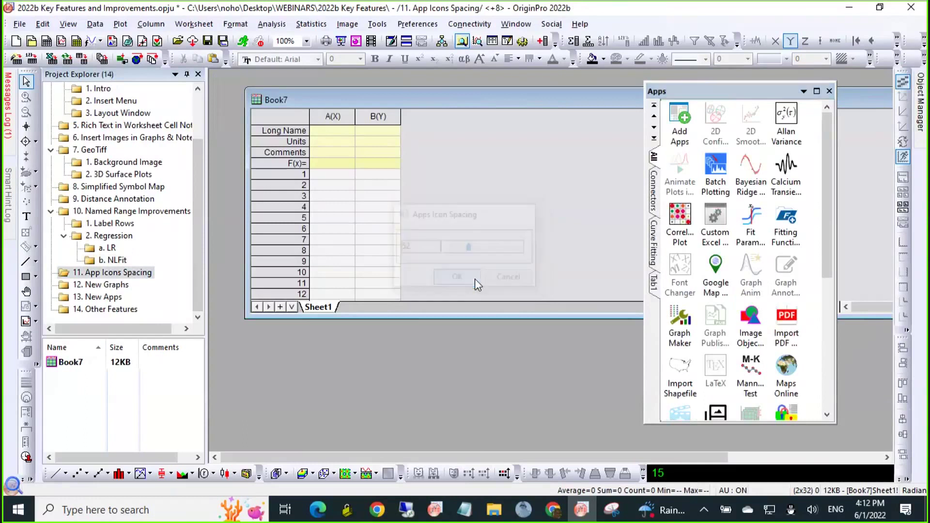
- Open the App Center, examine the most recently updated apps and their minimum version requirements, and close it
click(680, 127)
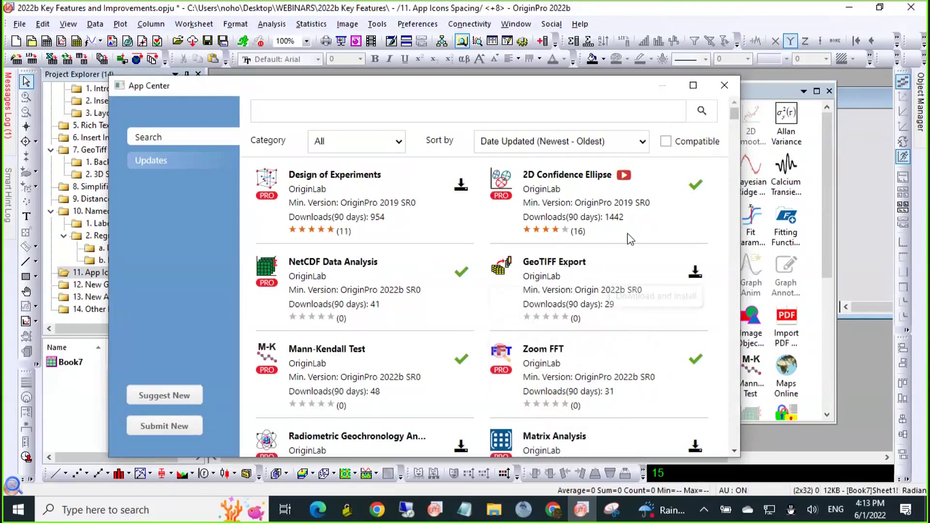
scroll(400, 386, down, 1)
scroll(399, 386, down, 2)
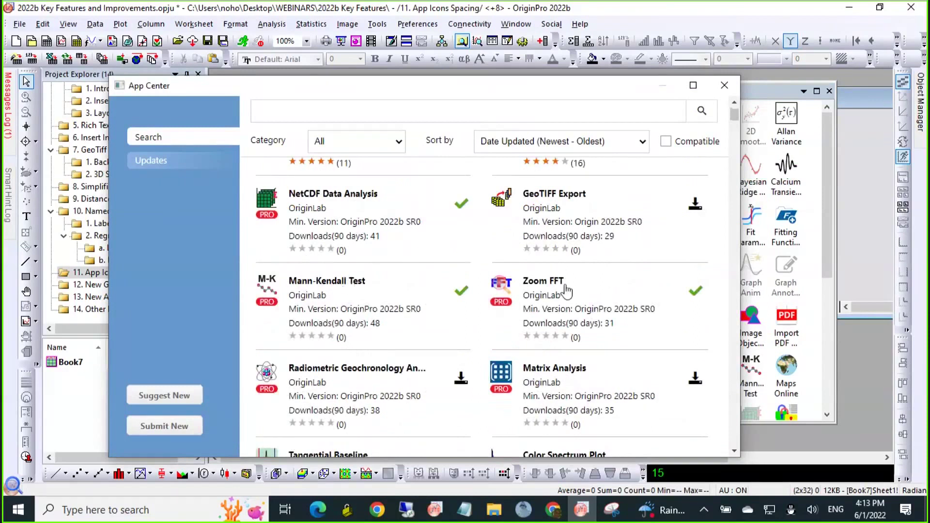
scroll(513, 272, down, 5)
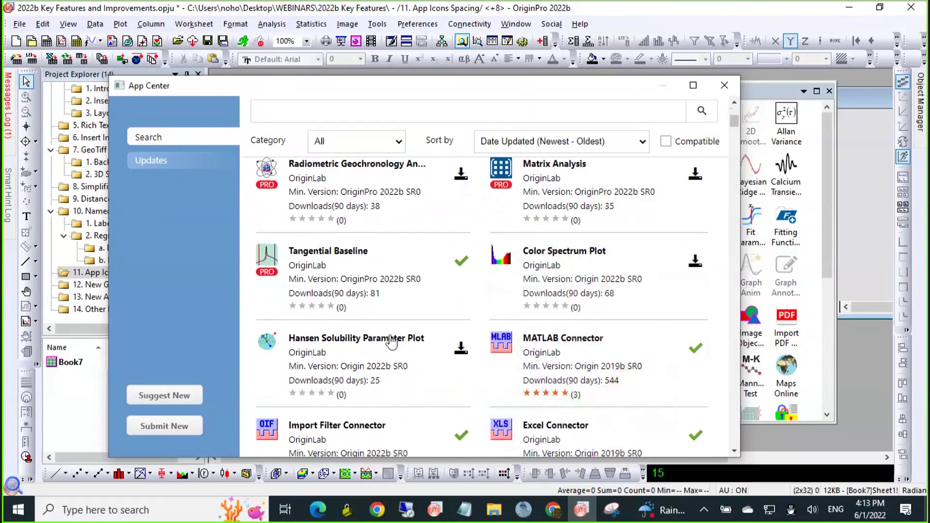
scroll(395, 340, up, 1)
scroll(395, 340, up, 5)
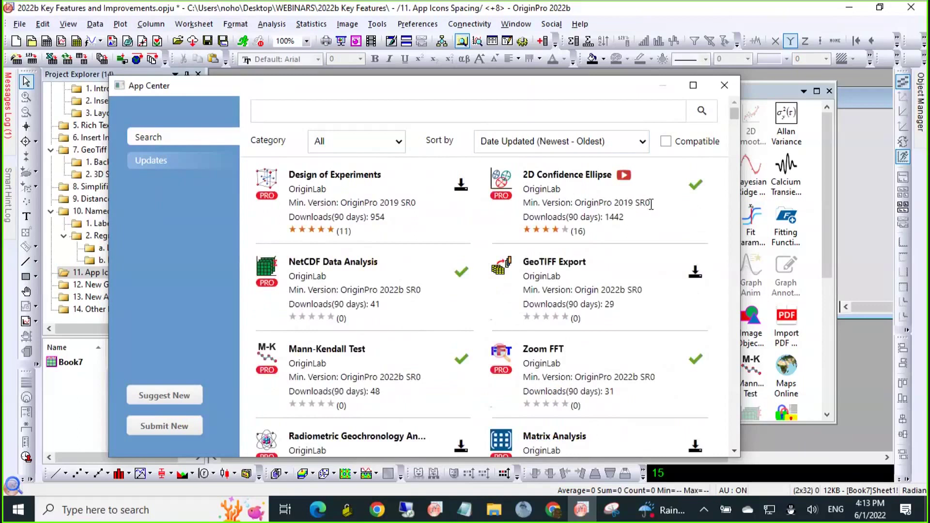
drag(650, 203, 613, 204)
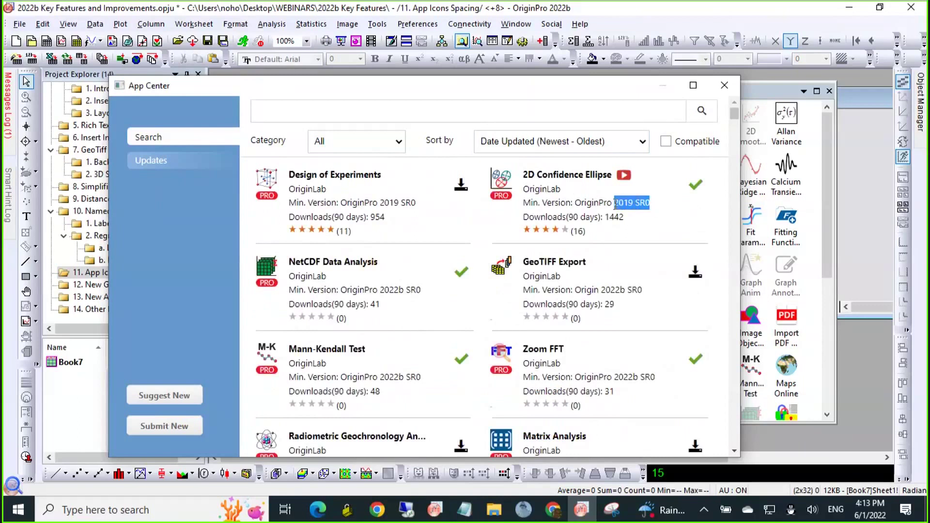
drag(421, 290, 340, 289)
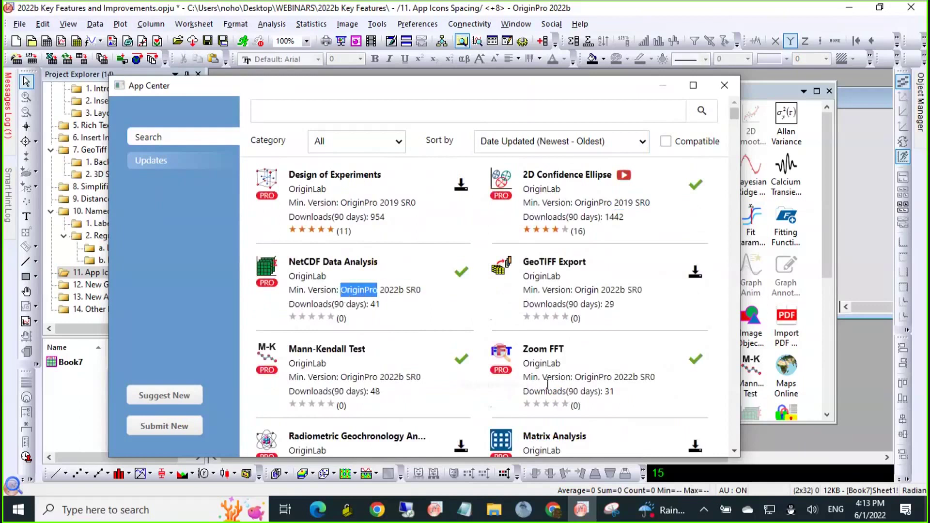
scroll(524, 348, down, 1)
scroll(525, 347, down, 3)
scroll(501, 276, up, 3)
mouse_move(510, 279)
click(725, 86)
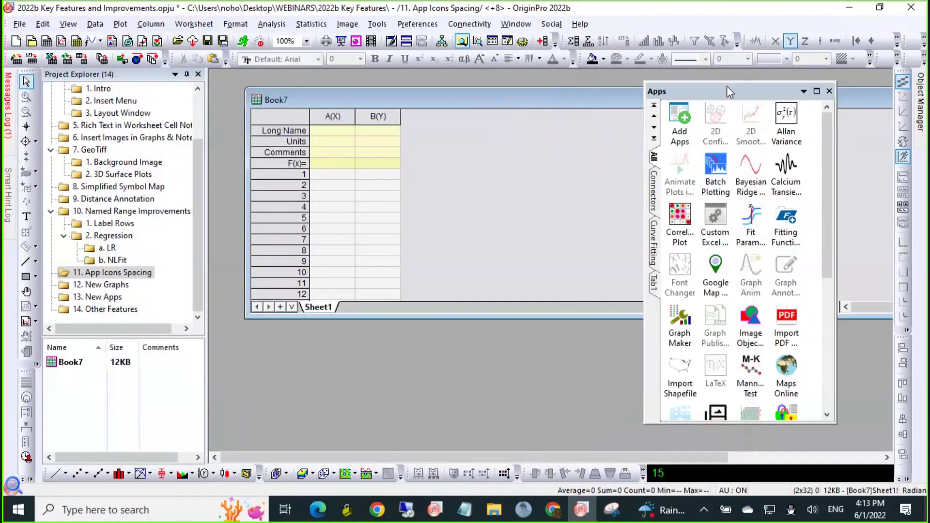
- Open the 12. New Graphs folder and dock the floating Apps panel back as an auto-hidden panel
click(116, 285)
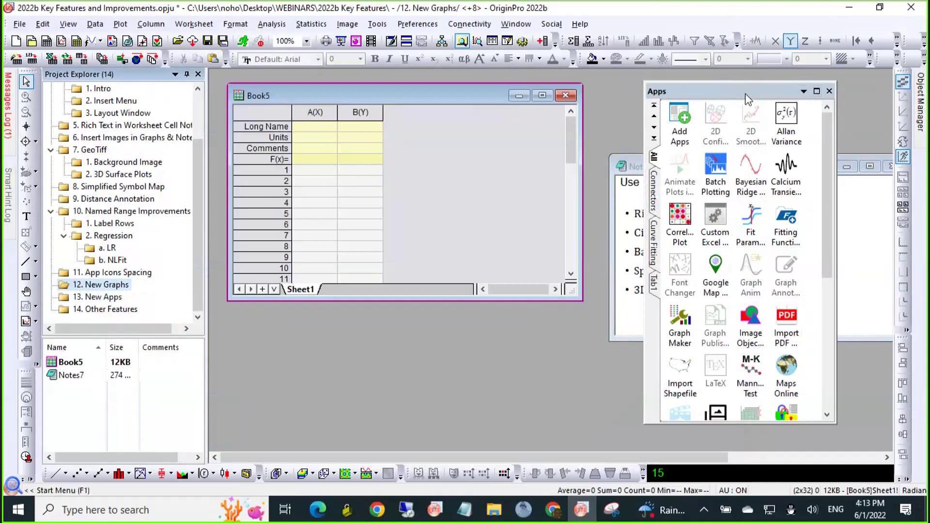
drag(749, 99, 879, 121)
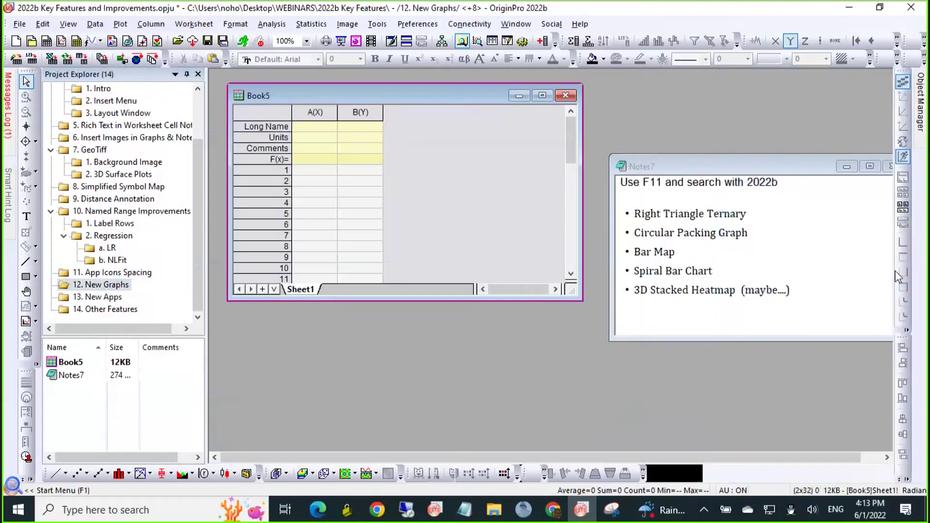
click(894, 74)
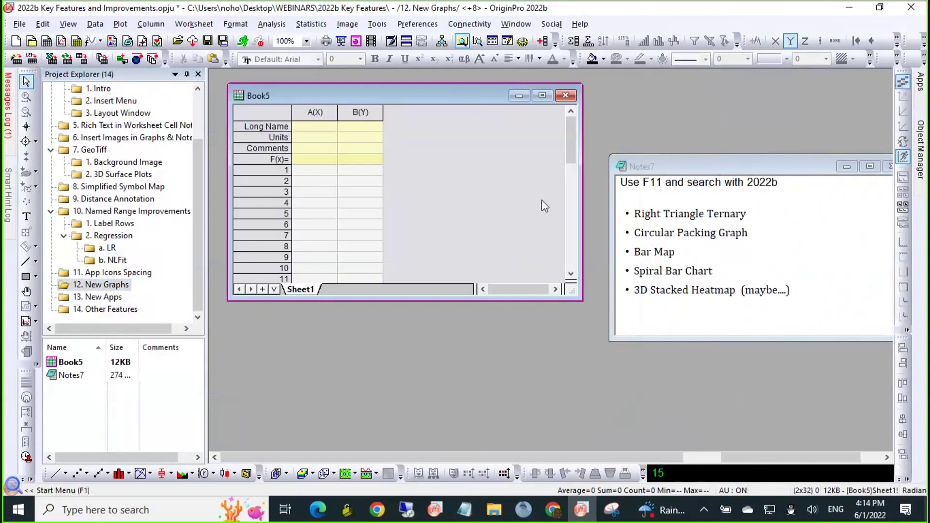
- Open the Learning Center, review its Analysis Samples and Learning Resources, and return to the Graph Samples
click(582, 23)
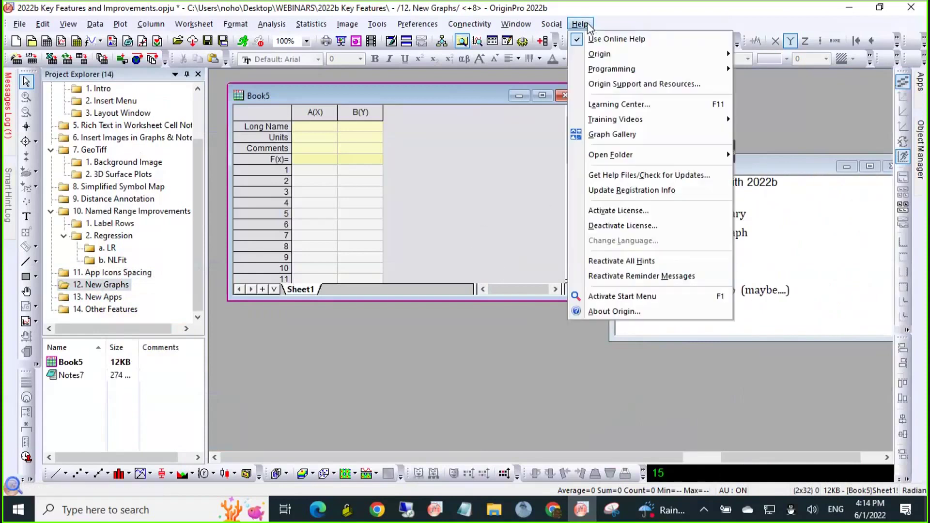
click(604, 106)
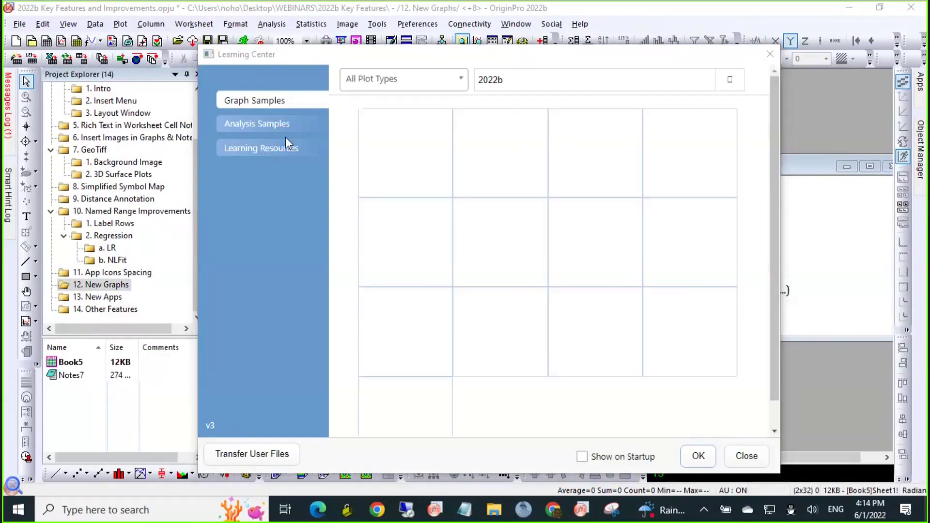
click(272, 125)
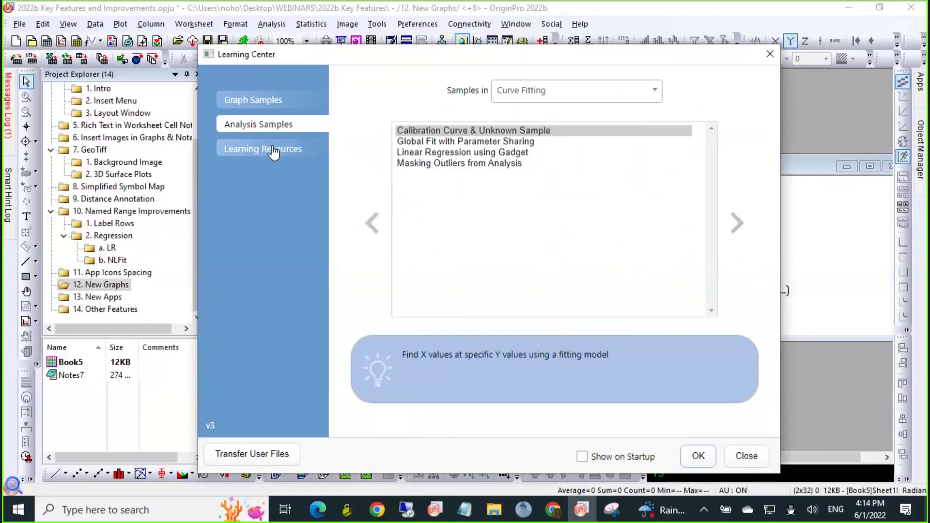
click(274, 151)
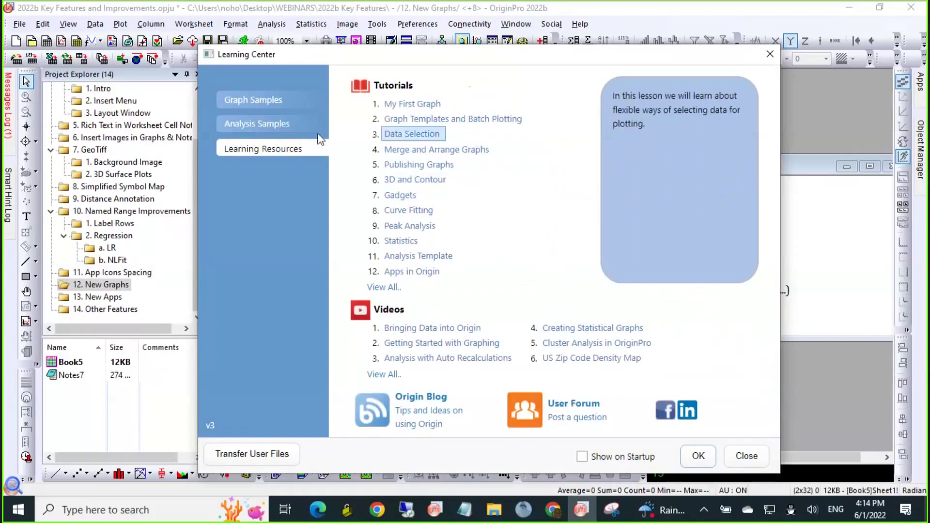
click(256, 102)
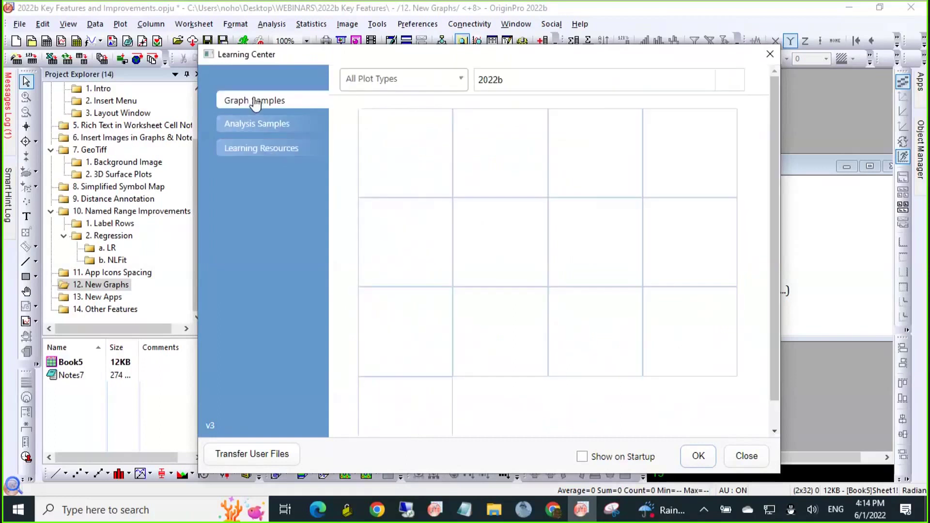
- Search the graph samples for 2022b and open the Categorical Special Charts - Circular Packing sample
double_click(521, 83)
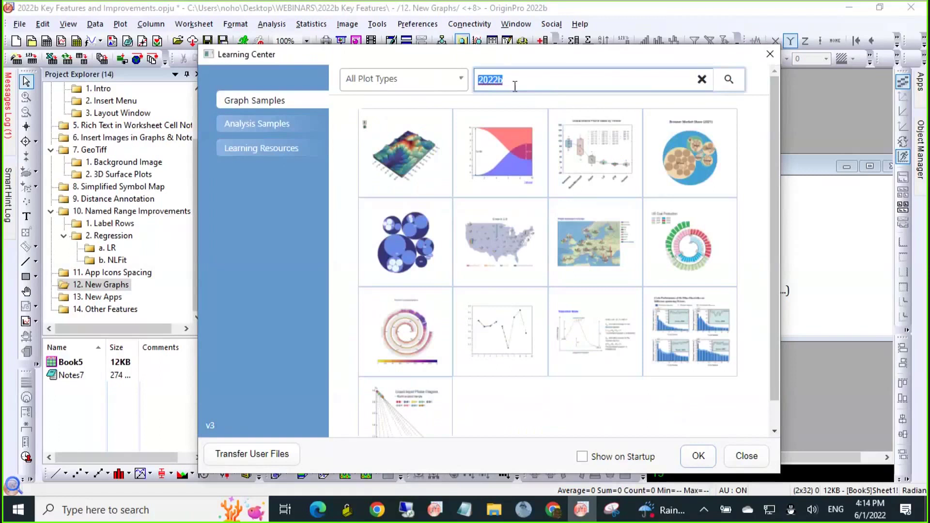
click(728, 80)
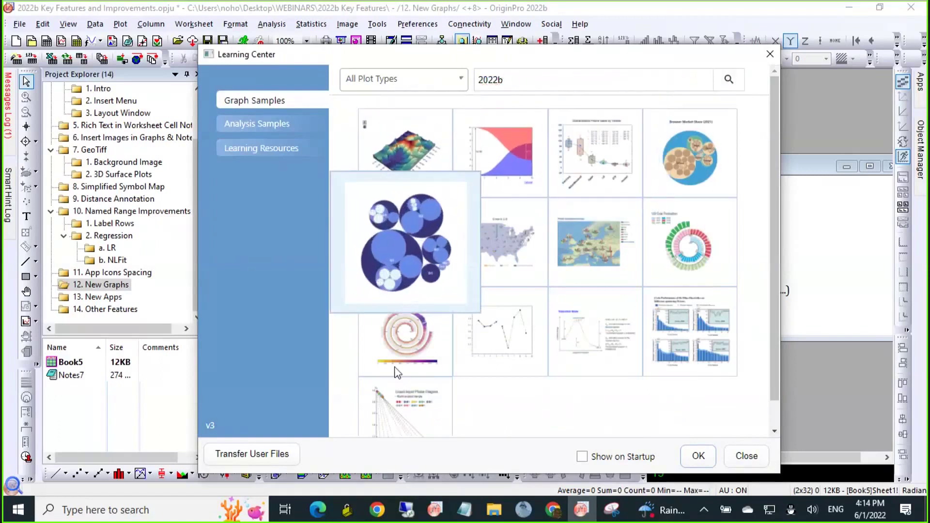
mouse_move(689, 250)
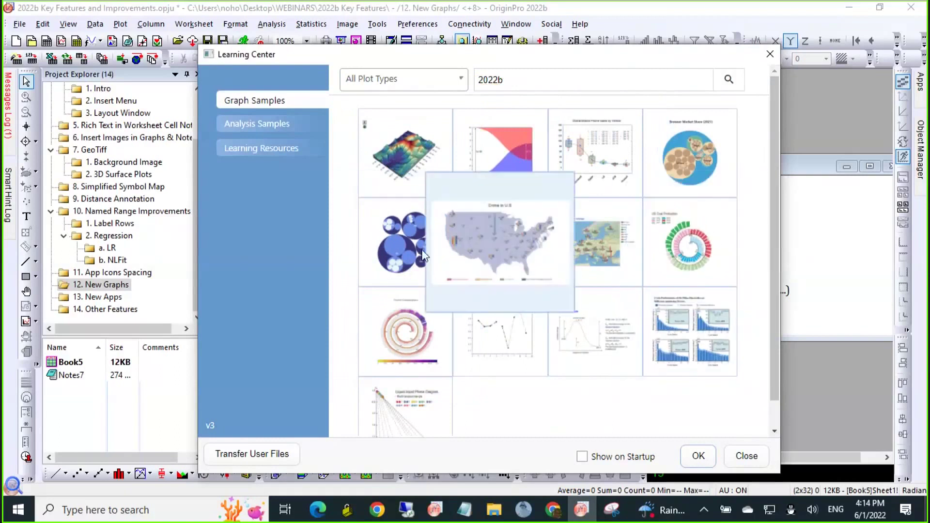
mouse_move(402, 246)
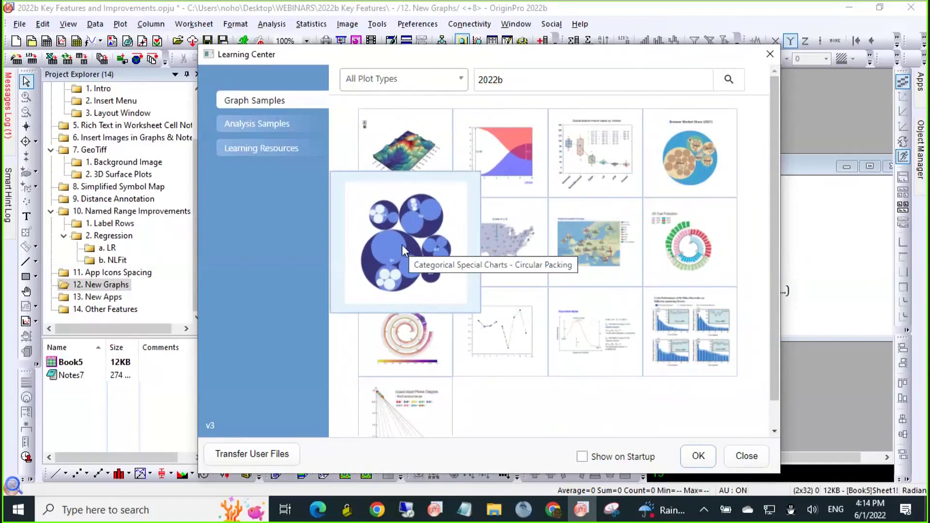
click(401, 236)
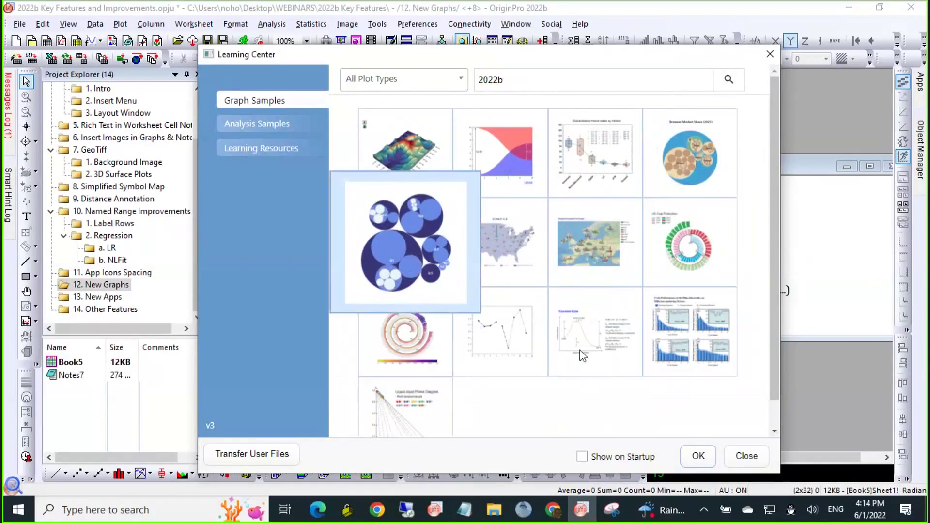
click(698, 458)
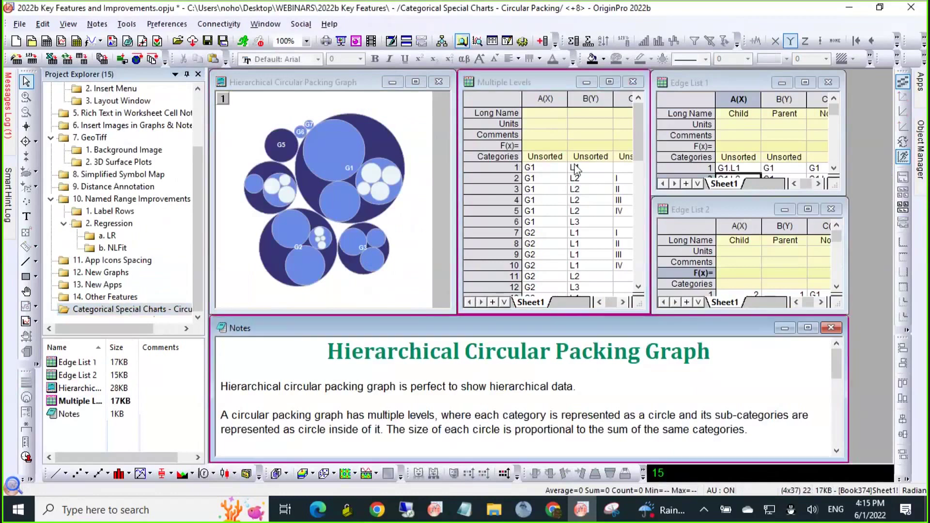
- Read through the sample's notes and enlarge the Hierarchical Circular Packing Graph window
scroll(549, 236, down, 5)
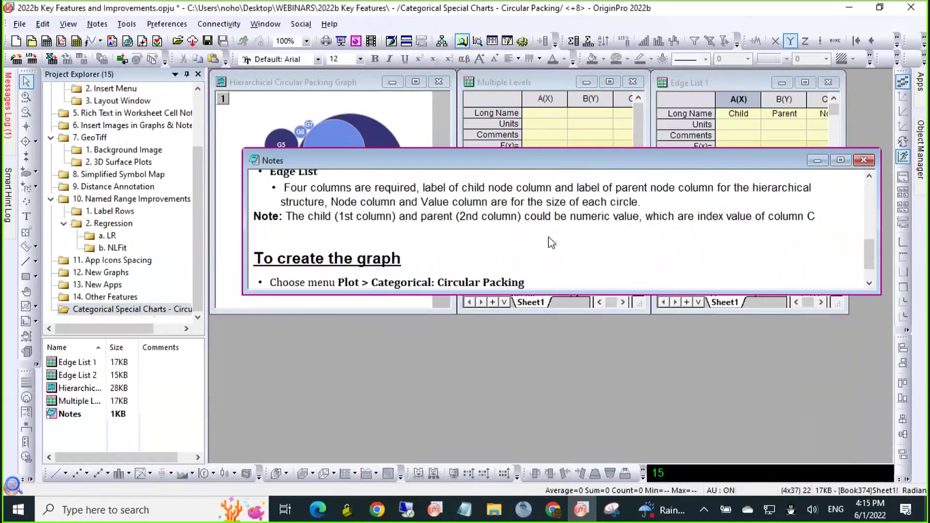
scroll(550, 228, down, 1)
scroll(550, 224, up, 6)
click(345, 109)
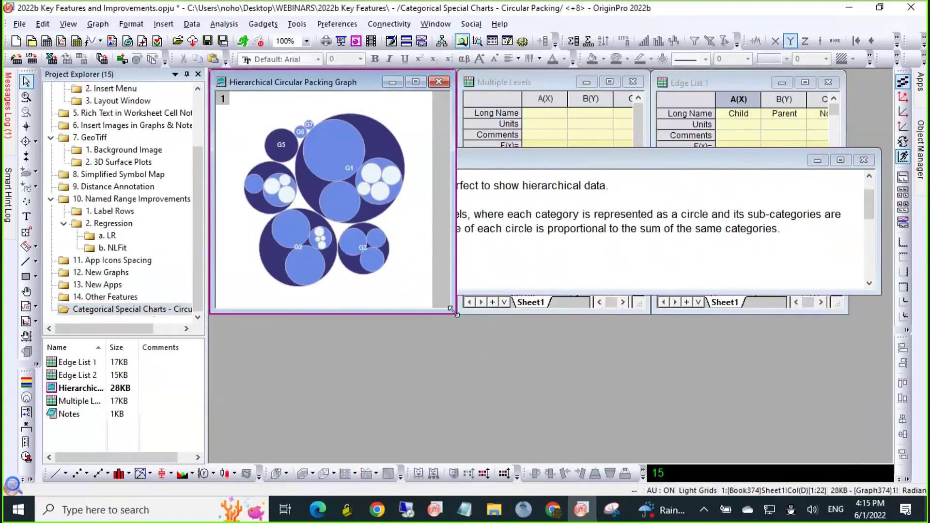
drag(450, 309, 634, 455)
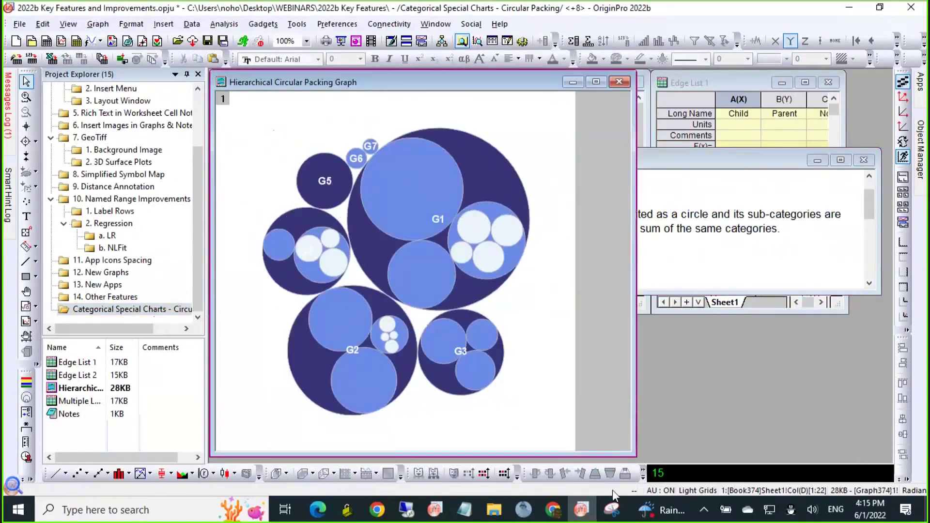
- Switch to Chrome and find the new graph types section on the OriginLab 2022b product page
click(553, 509)
scroll(492, 174, down, 15)
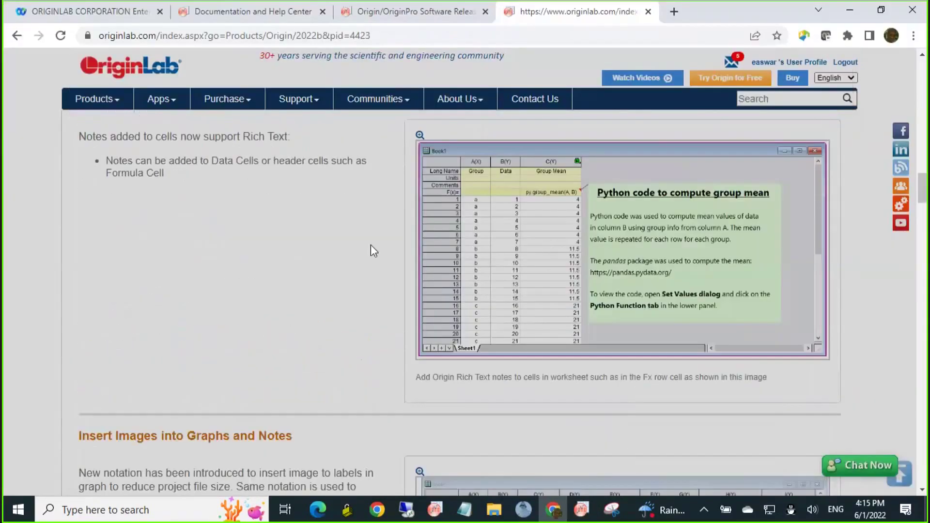
scroll(341, 265, down, 20)
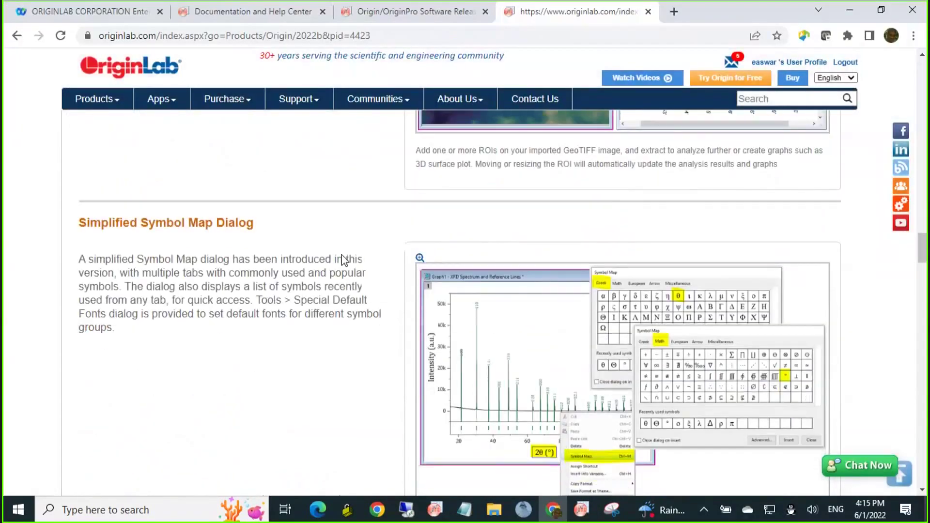
scroll(344, 256, down, 20)
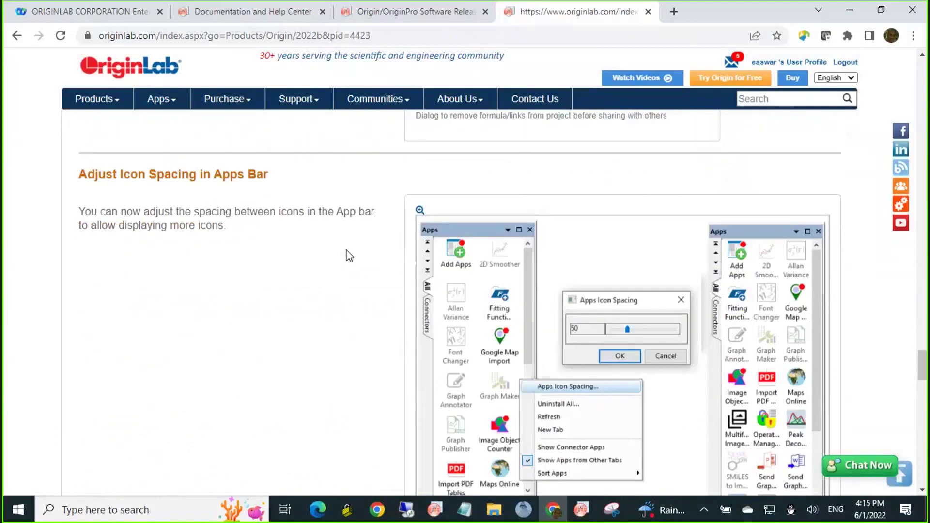
scroll(351, 248, down, 1)
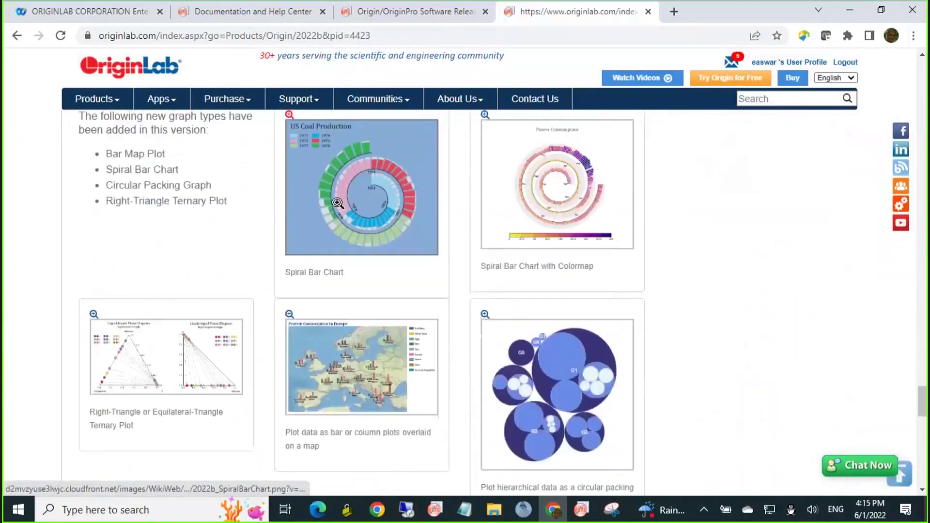
- View enlarged images of the Spiral Bar Chart and the Spiral Bar Chart with Colormap, closing each one
click(368, 196)
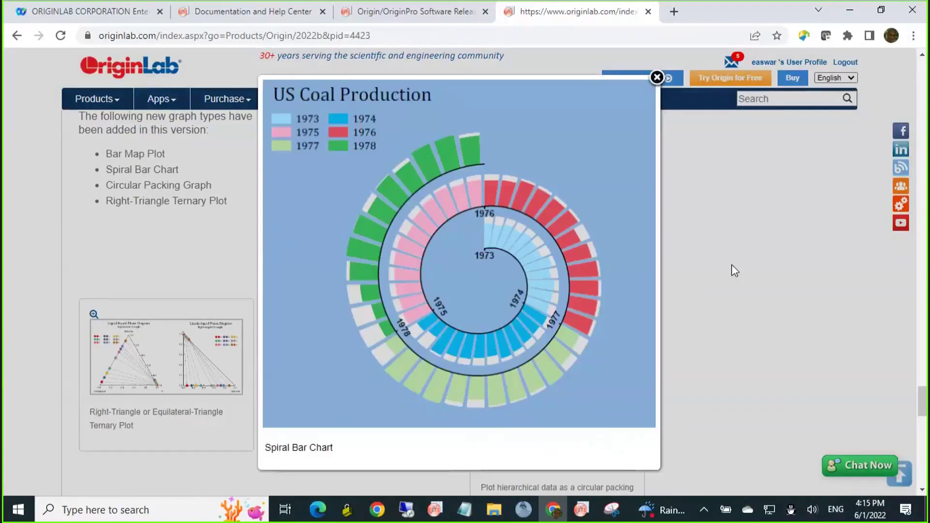
click(634, 243)
click(576, 221)
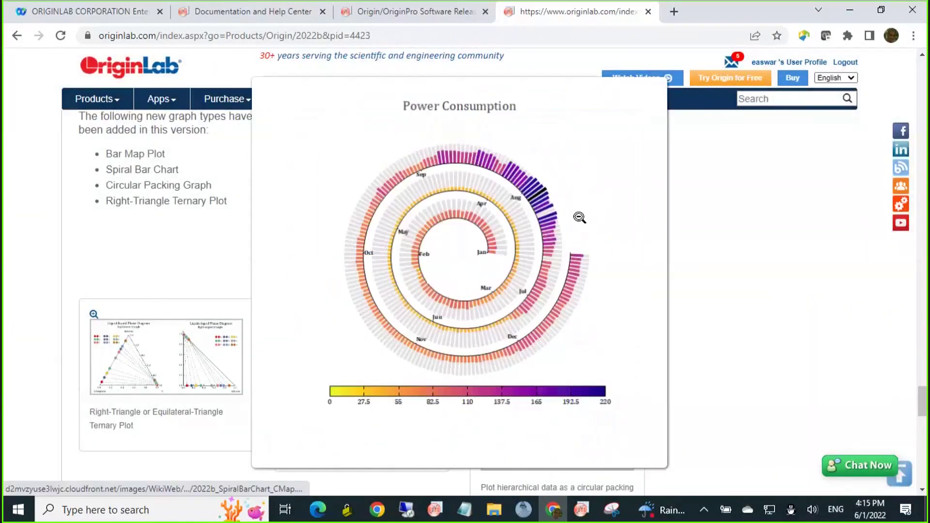
click(757, 242)
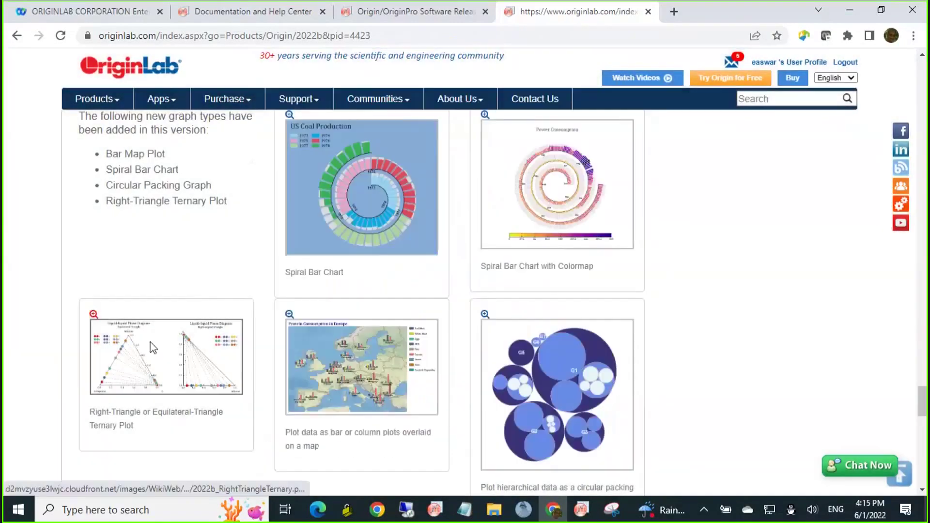
- View enlarged images of the ternary, bar map and circular packing graphs, and look over the New Apps section below
click(153, 348)
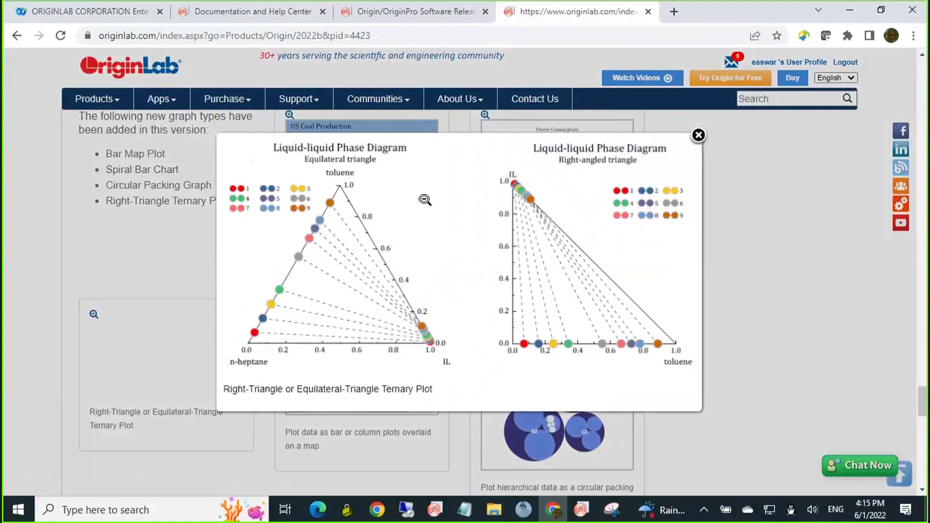
click(704, 334)
click(370, 372)
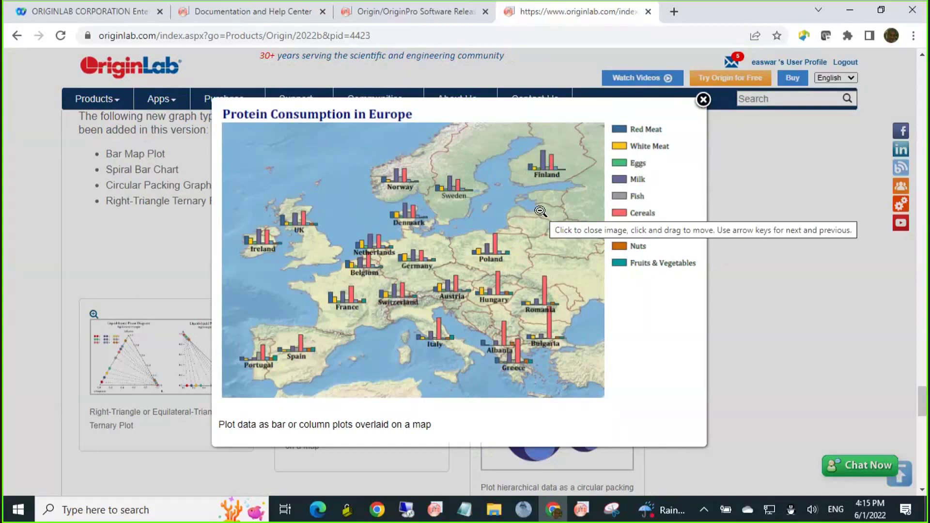
click(800, 286)
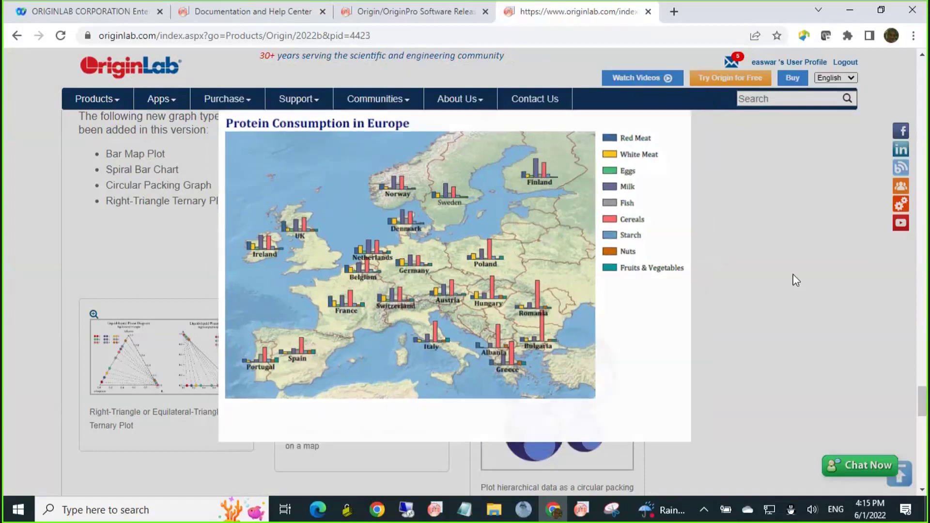
click(592, 356)
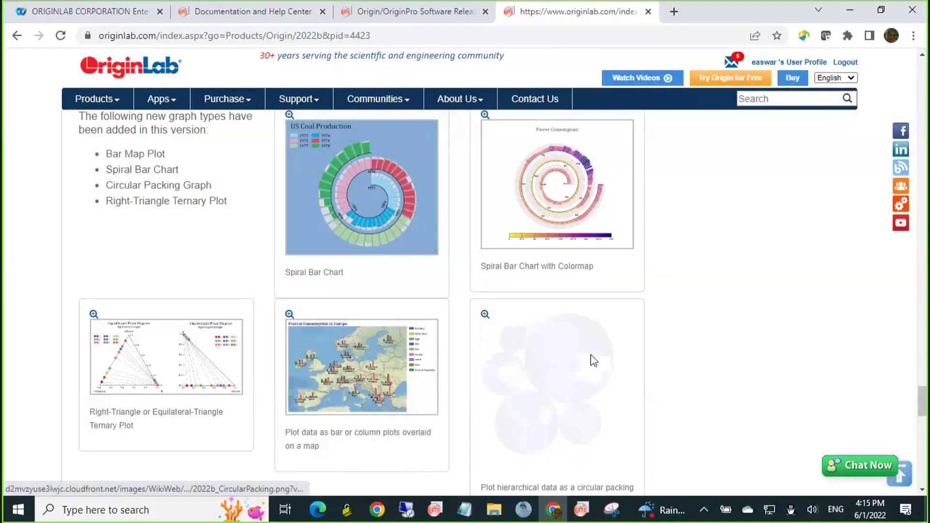
click(712, 323)
scroll(715, 324, down, 8)
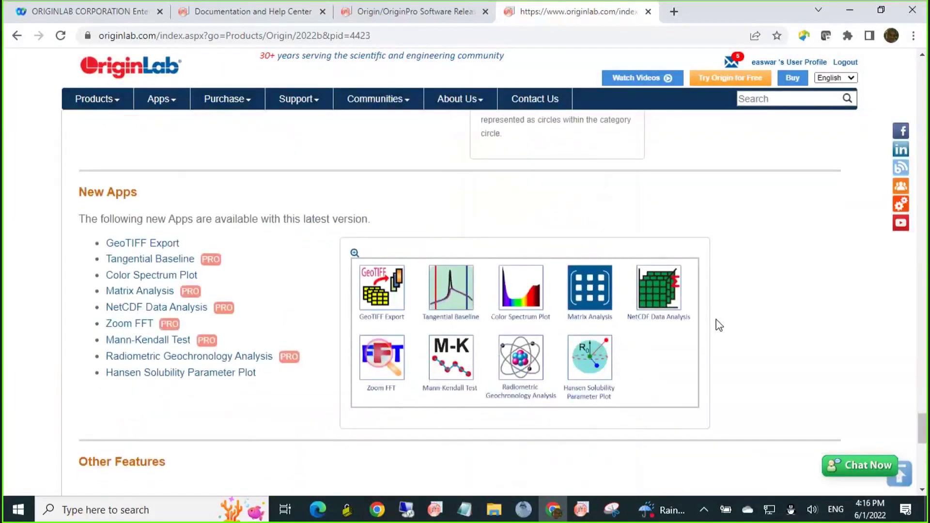
scroll(716, 326, up, 3)
- Switch to OriginPro, open the Template Center and preview graph templates such as Delaunay Triangulation and Gantt Chart
key(alt+Tab)
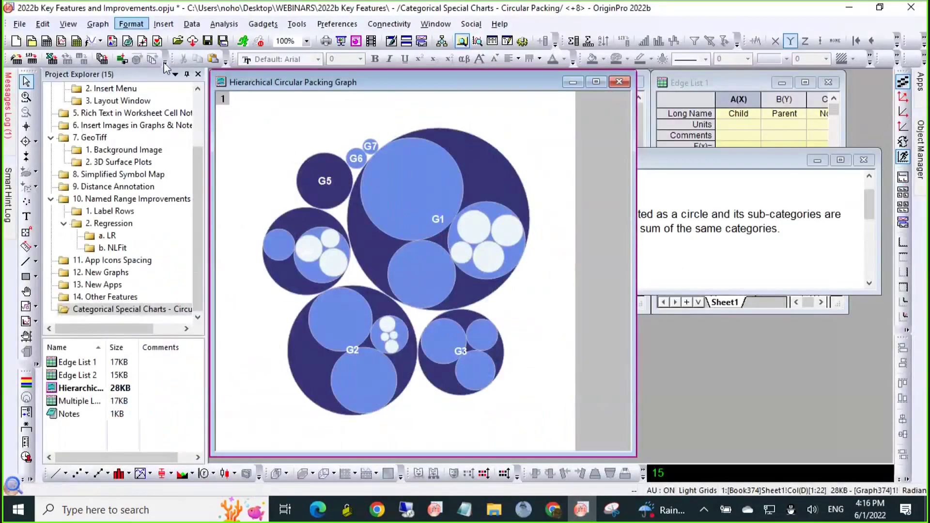
click(303, 27)
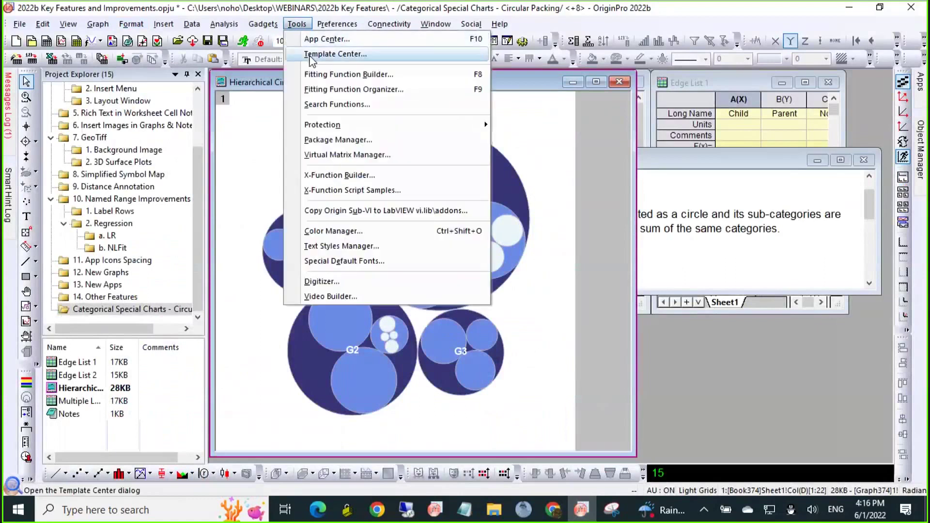
click(310, 55)
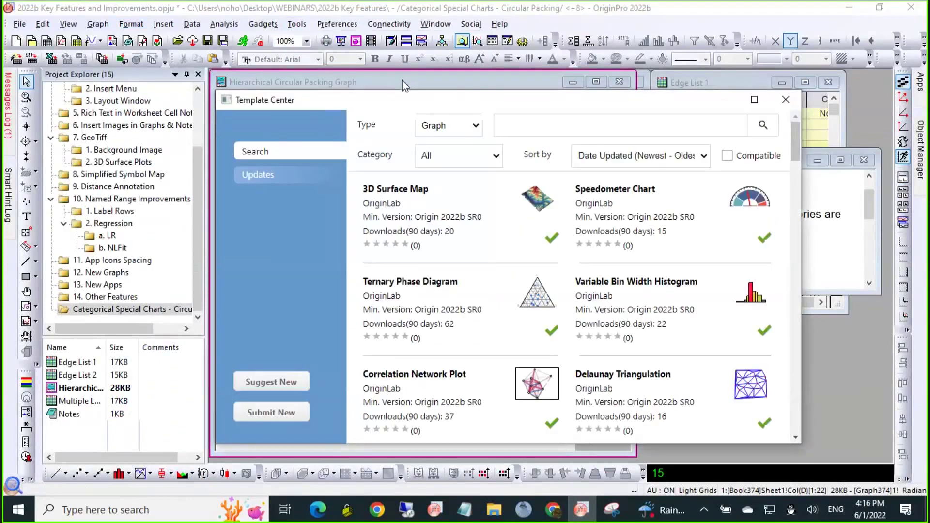
mouse_move(541, 202)
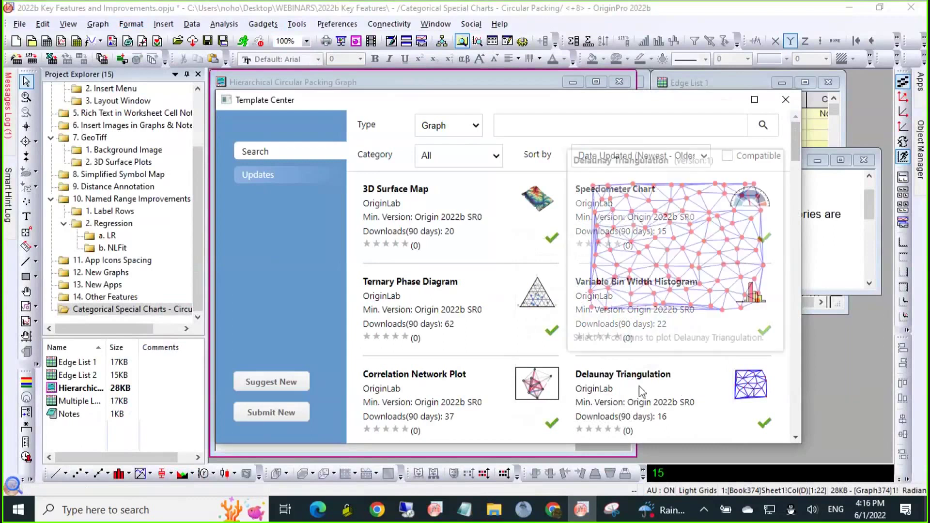
mouse_move(746, 385)
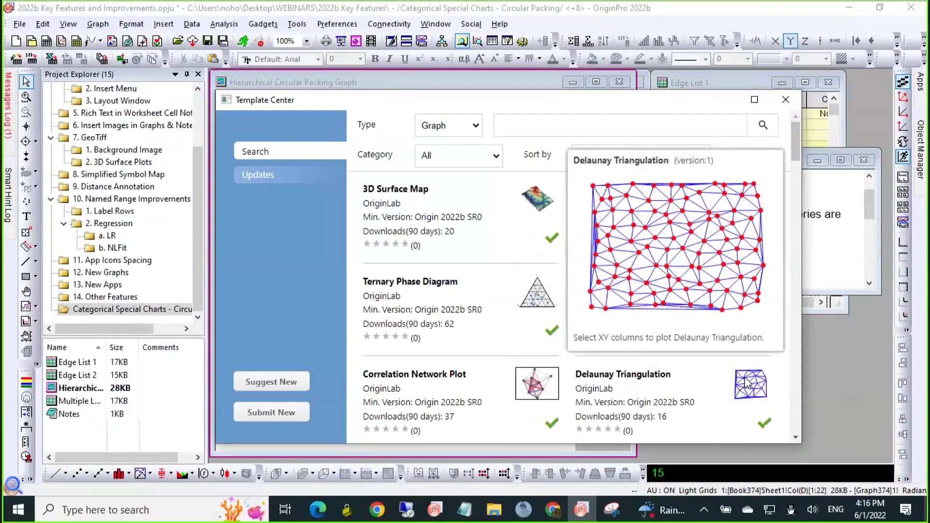
scroll(746, 385, down, 3)
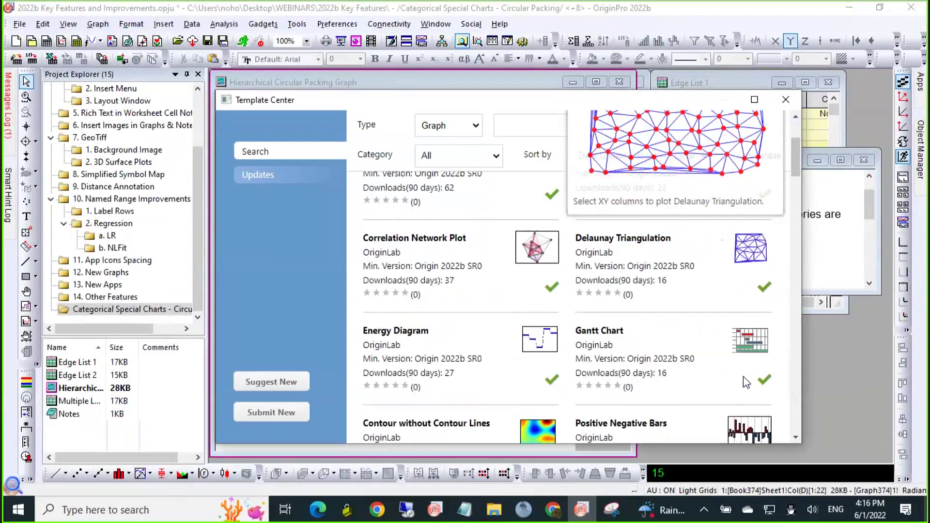
scroll(747, 383, down, 2)
mouse_move(754, 265)
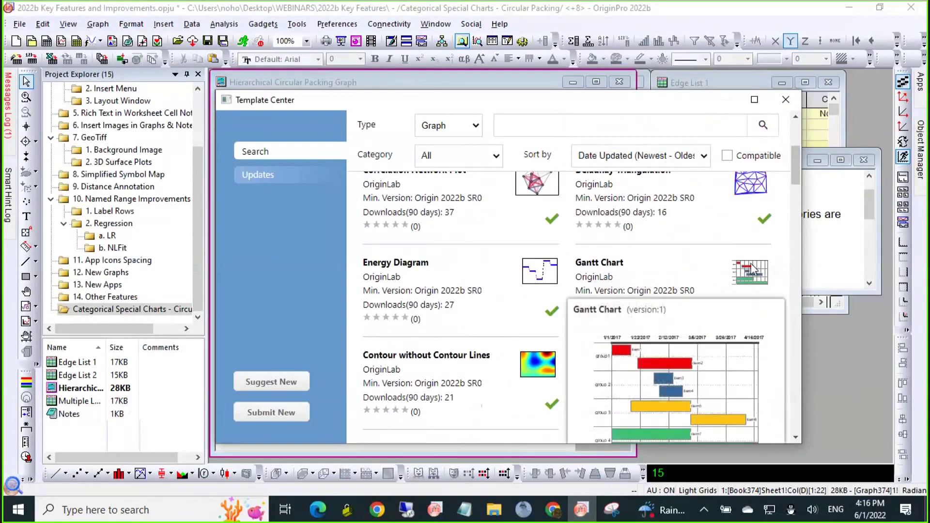
scroll(693, 235, down, 3)
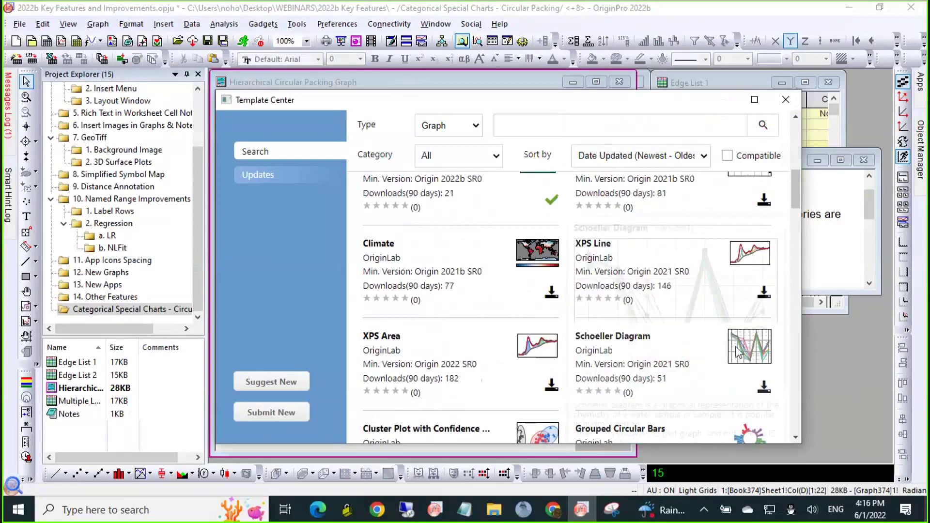
- Download and install the Schoeller Diagram and XPS Line templates, and close the Template Center
mouse_move(737, 352)
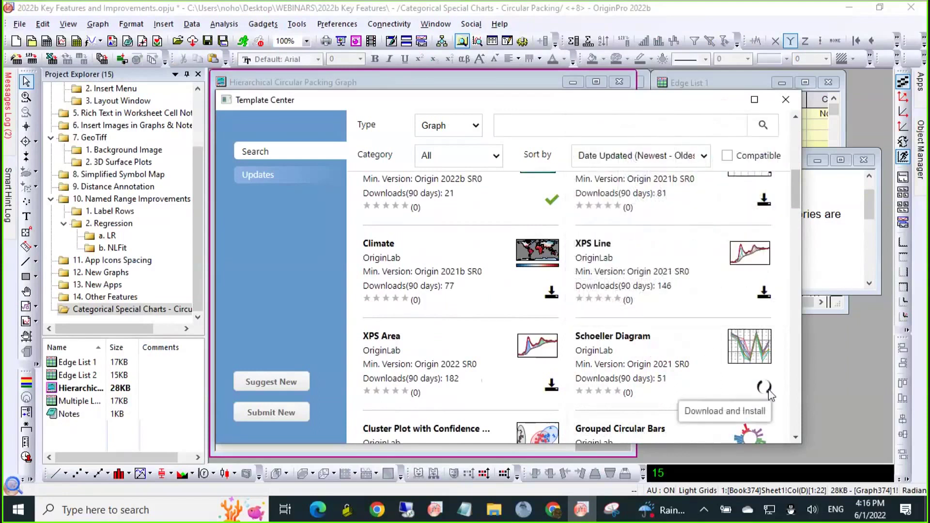
click(763, 296)
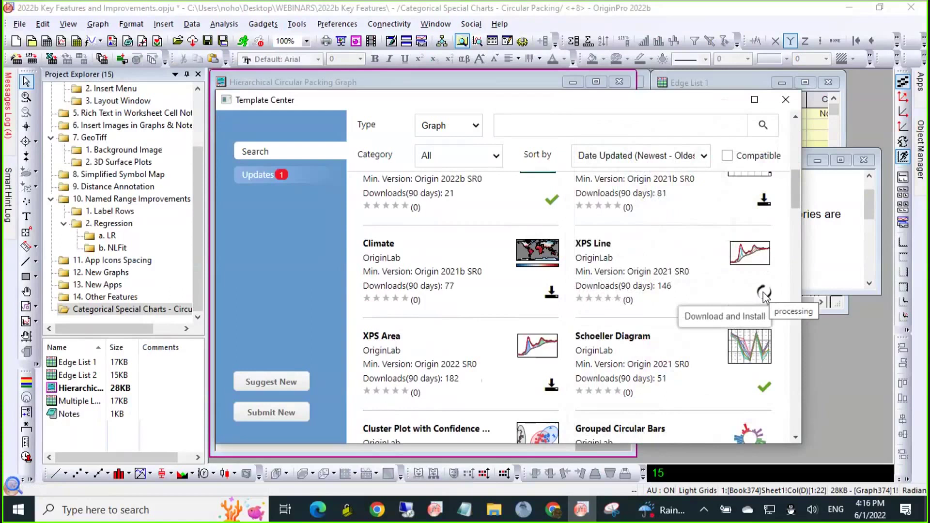
click(784, 100)
- Activate and enlarge the Edge List 1 workbook, and open the Template Library for plotting
click(720, 85)
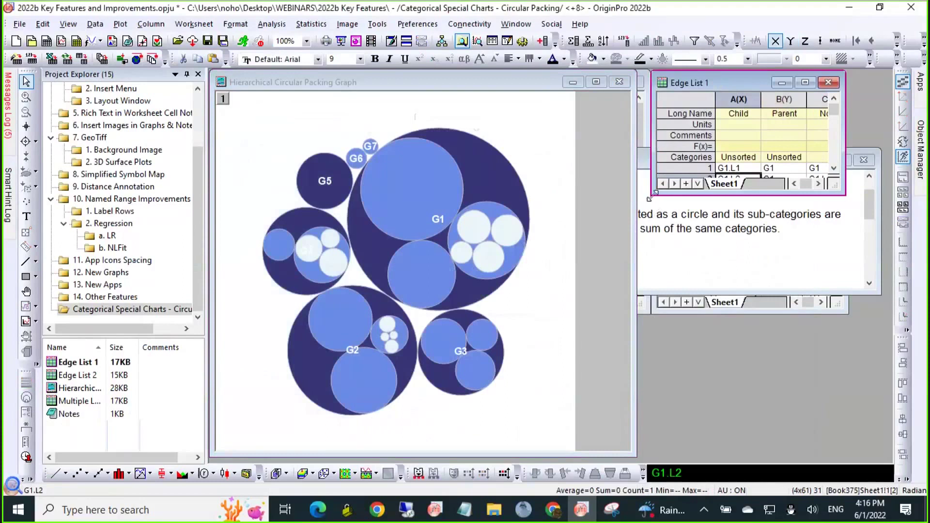
drag(650, 196, 395, 387)
click(121, 24)
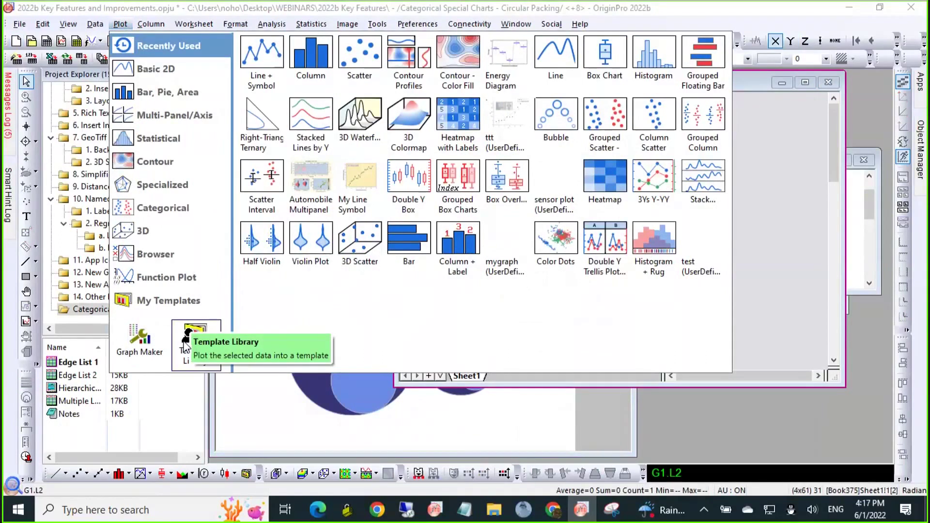
click(185, 346)
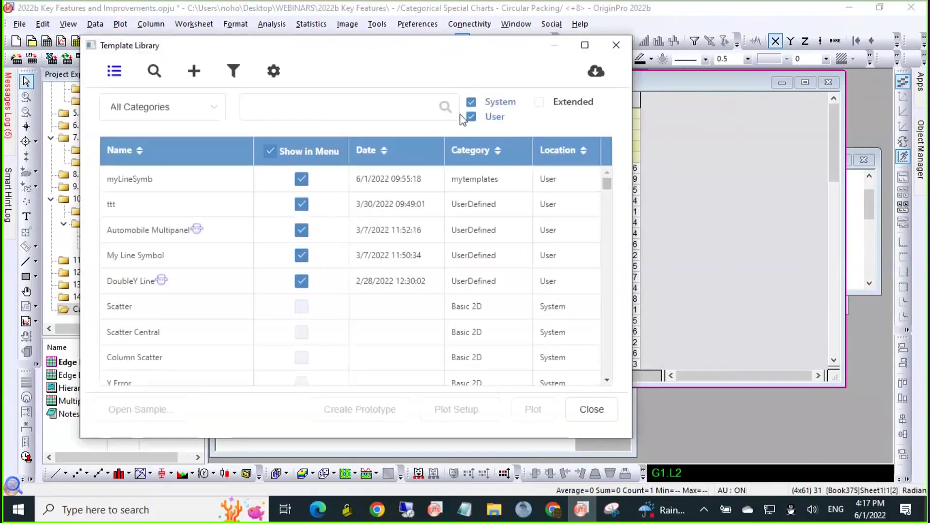
- Filter the Template Library to show only Extended templates, hiding the System and User ones
click(472, 104)
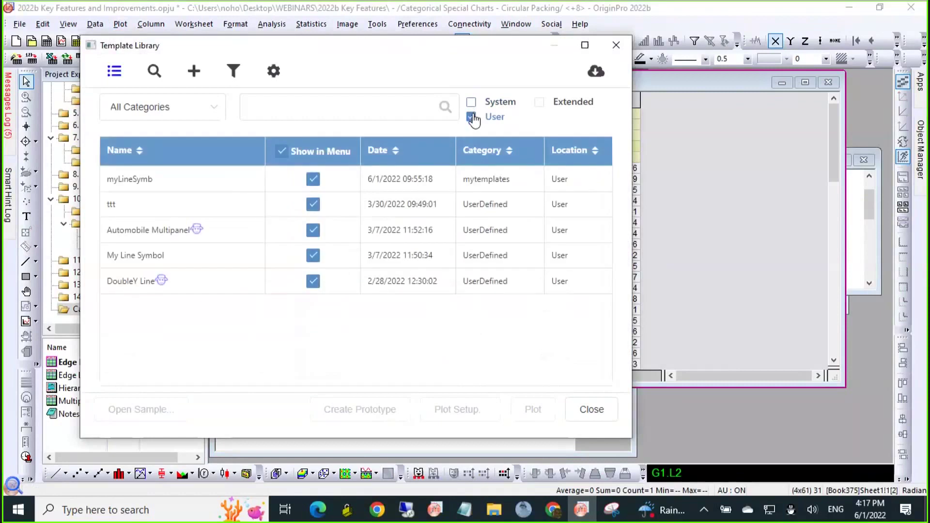
click(473, 118)
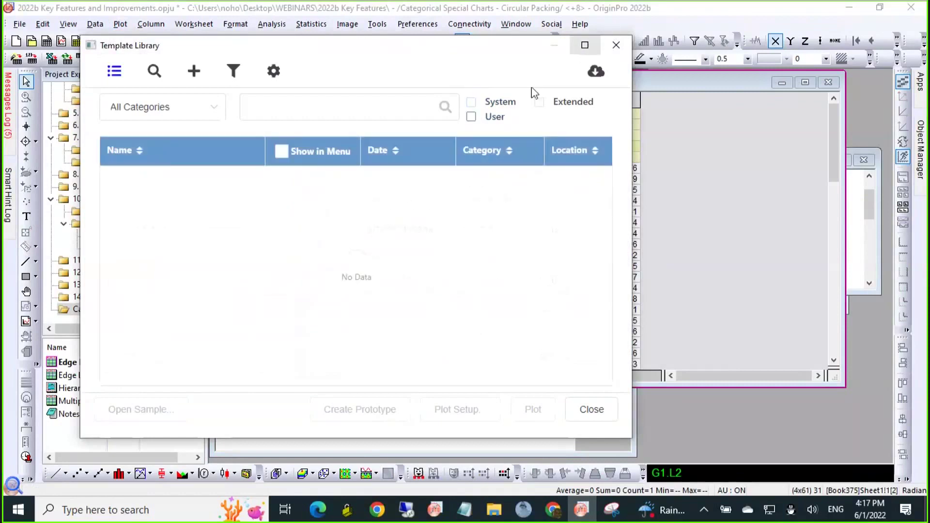
click(538, 104)
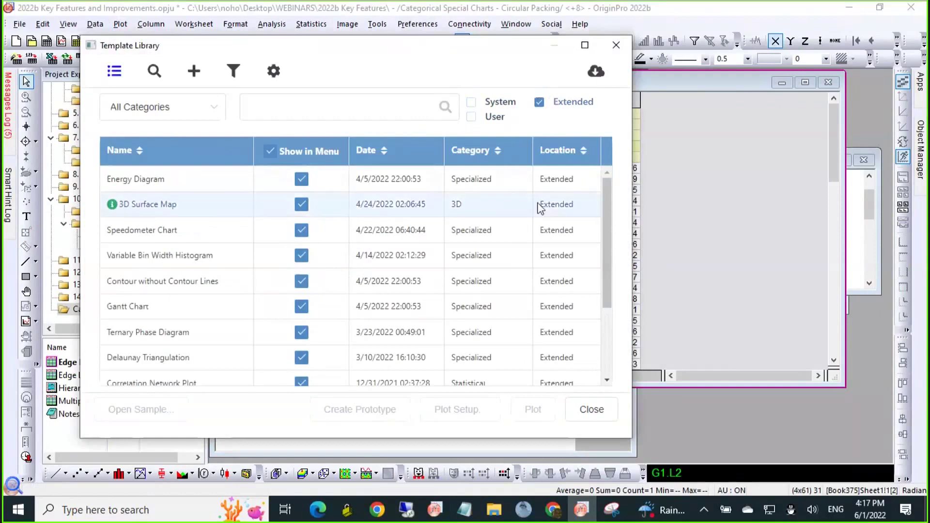
- Open the sample of the Schoeller Diagram template and bring its graph window fully into view over the workbook
scroll(540, 208, down, 2)
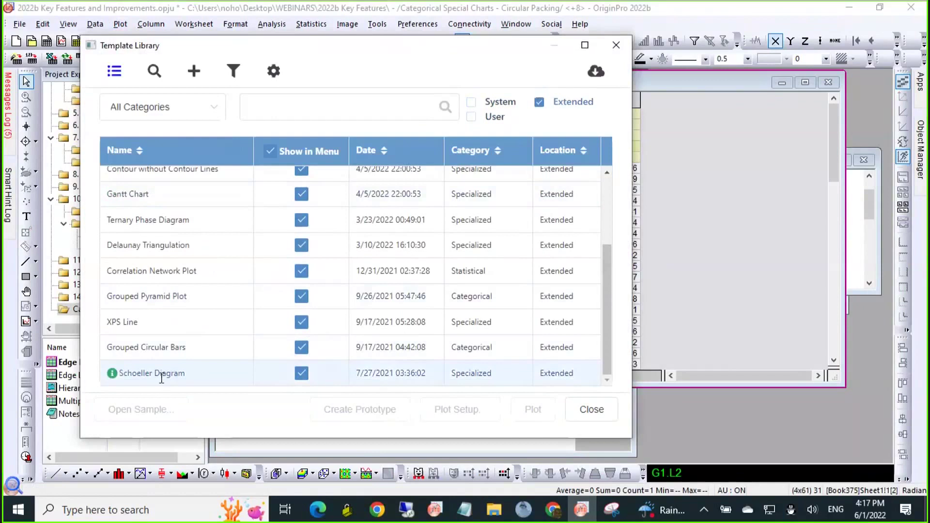
mouse_move(115, 379)
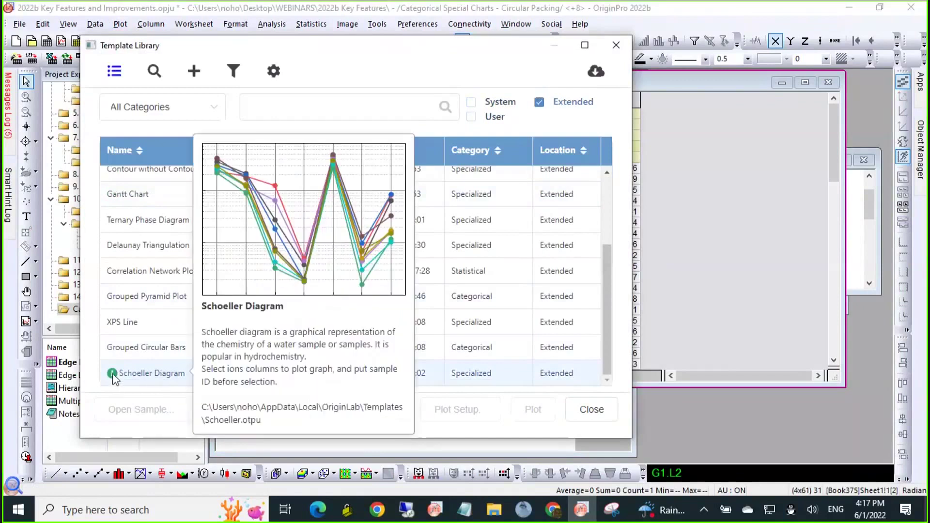
click(152, 374)
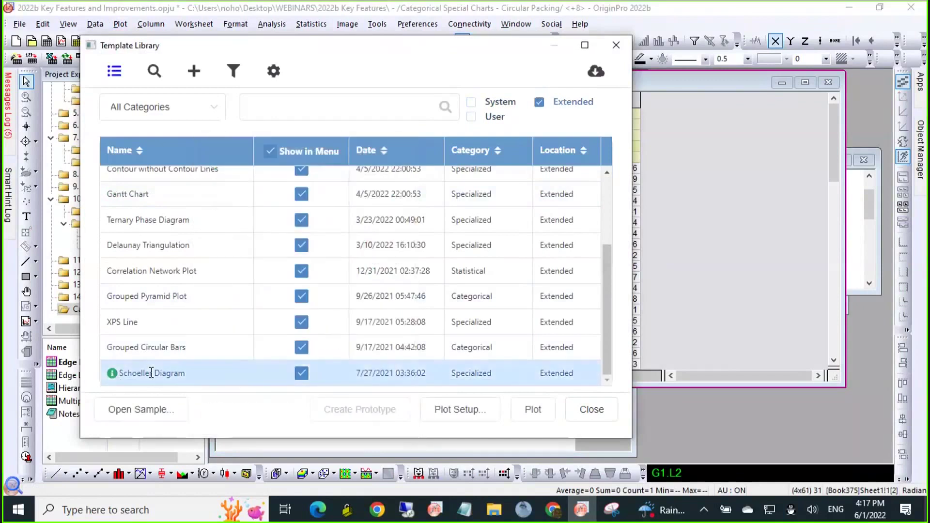
click(149, 416)
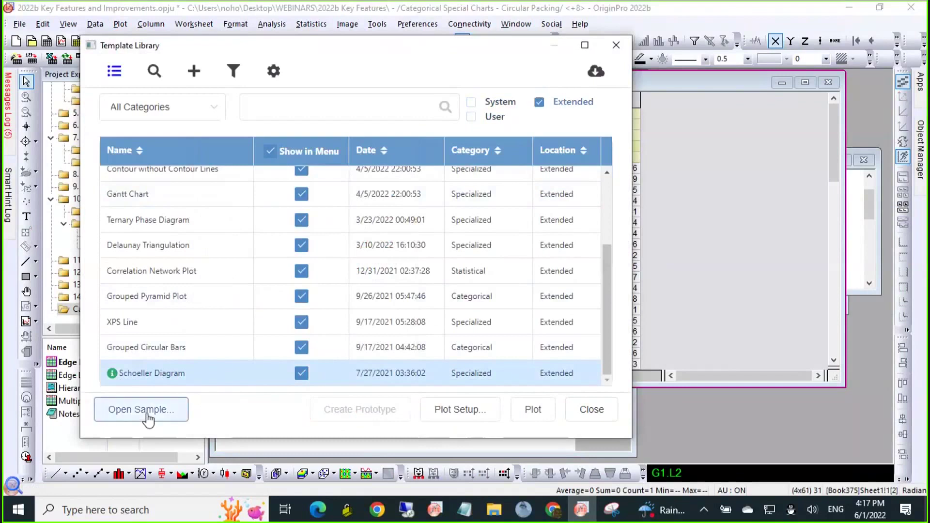
click(604, 420)
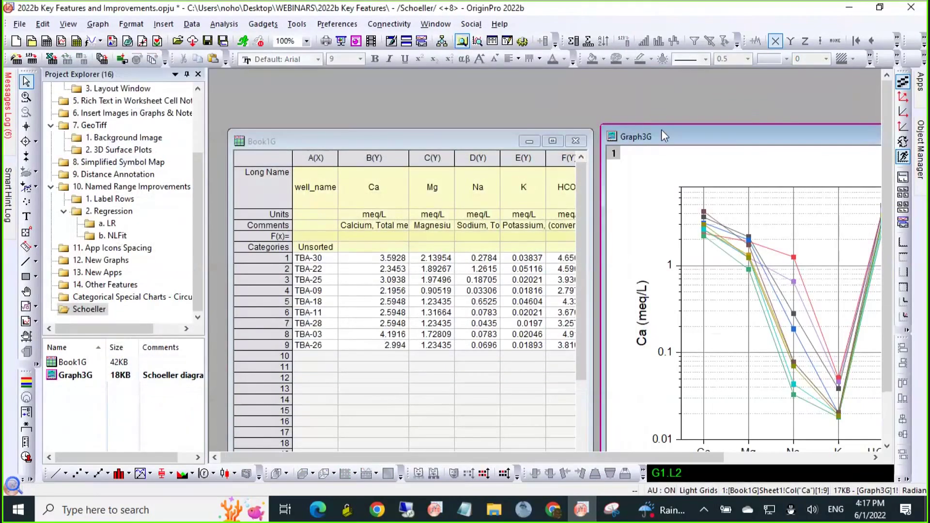
drag(661, 129, 377, 96)
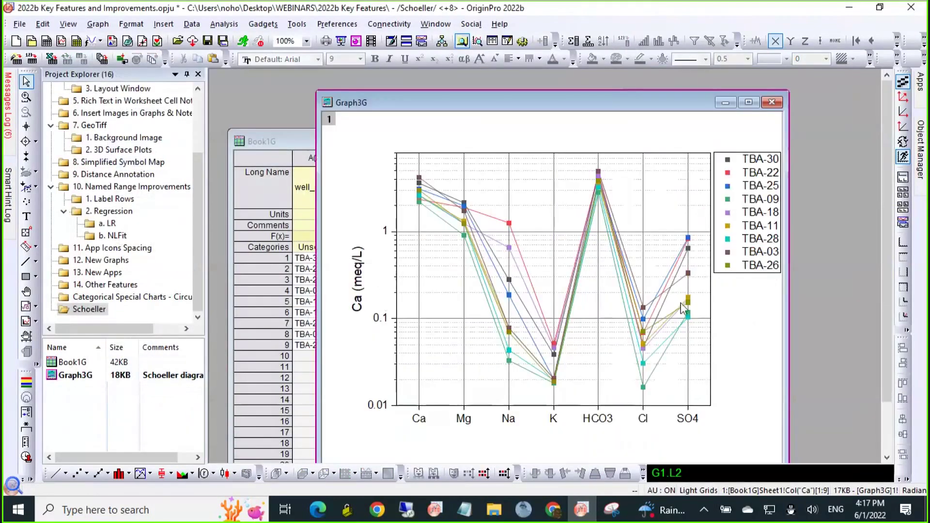
mouse_move(685, 304)
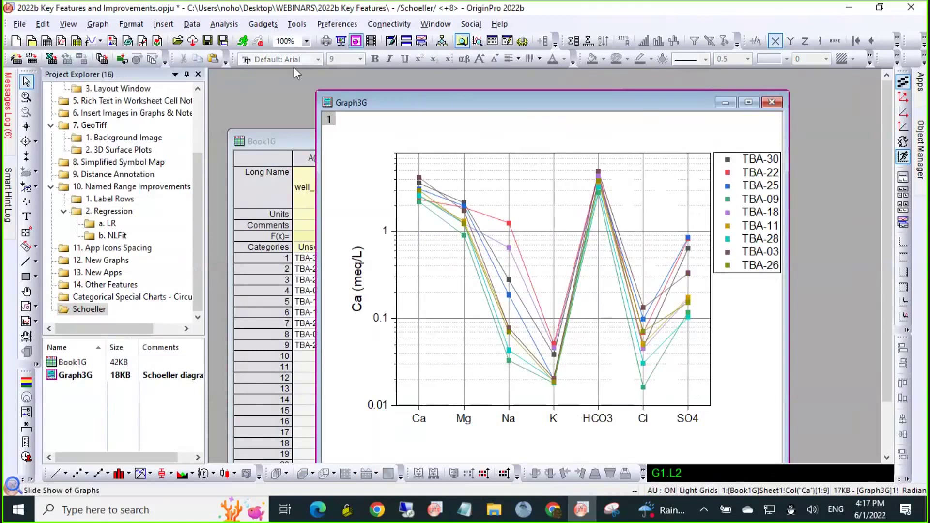
- Open the Template Center again to show where it is found, and close it
click(297, 24)
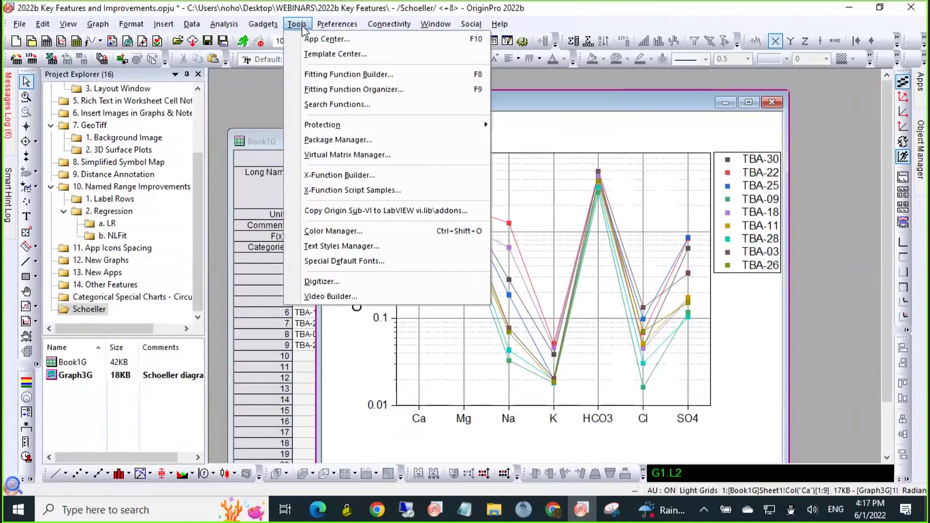
click(307, 53)
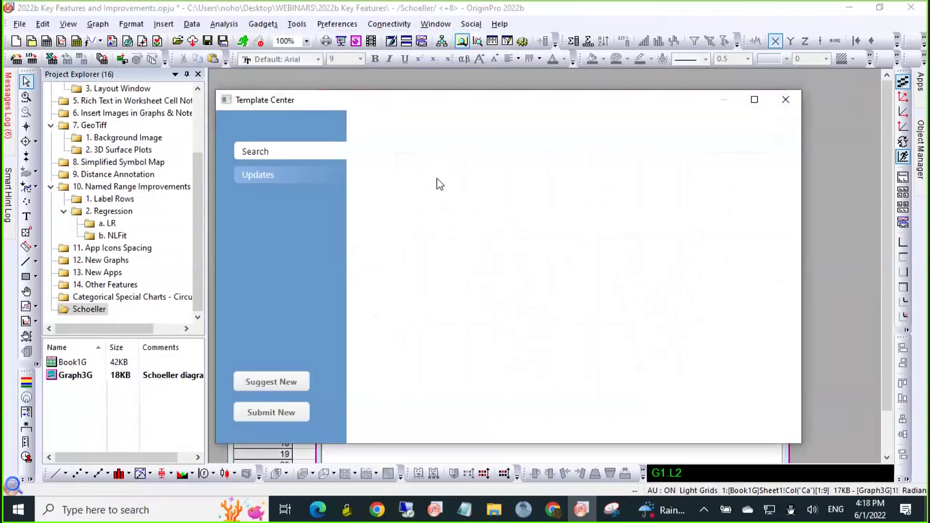
click(784, 101)
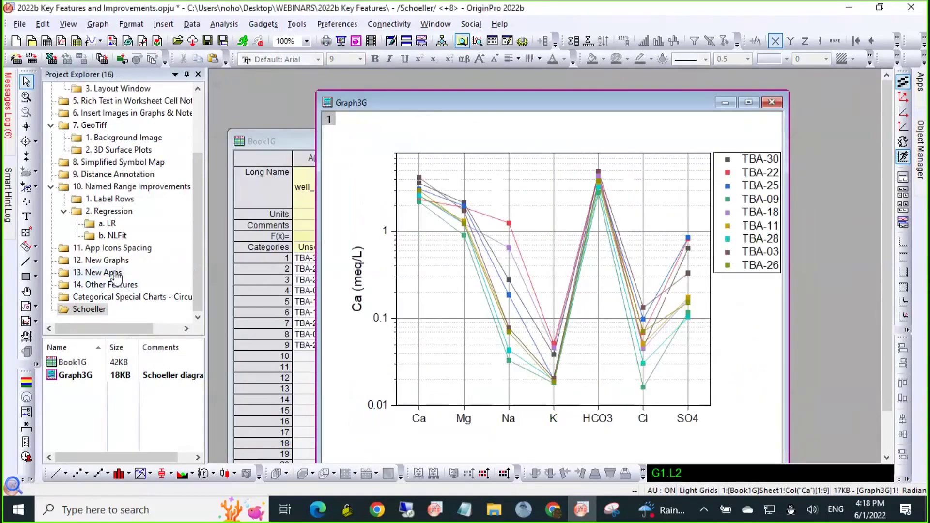
- Open the 13. New Apps project folder to show its notes listing the new apps
click(115, 273)
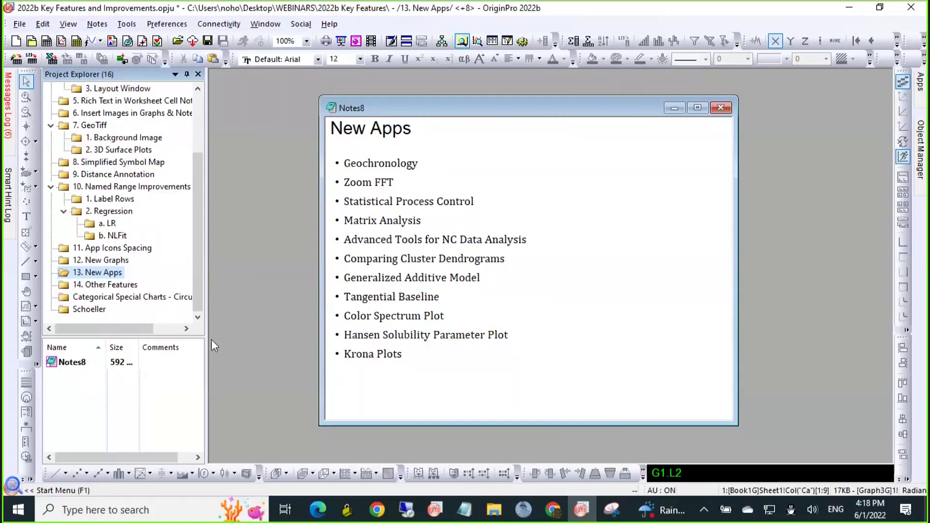
- Open the 14. Other Features project folder, and switch to Chrome to view the Other Features section of the Origin 2022b highlights page
click(107, 286)
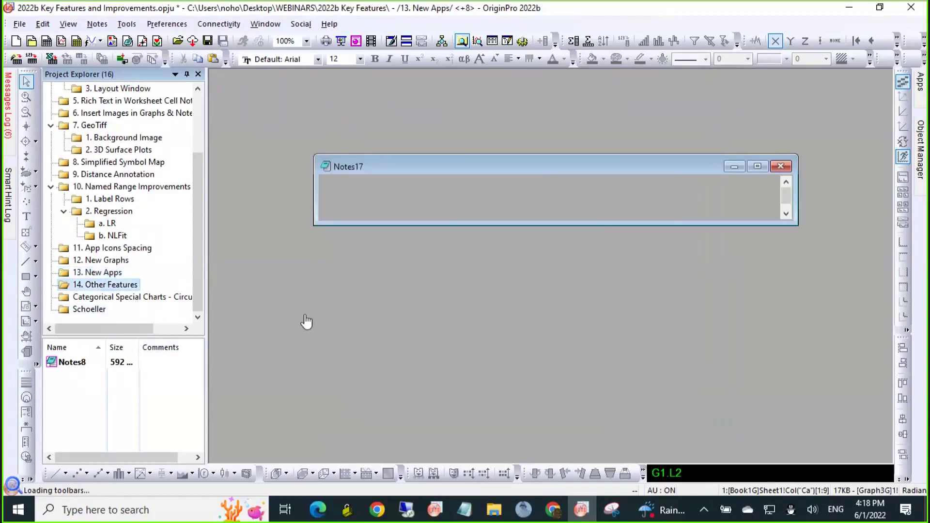
click(553, 508)
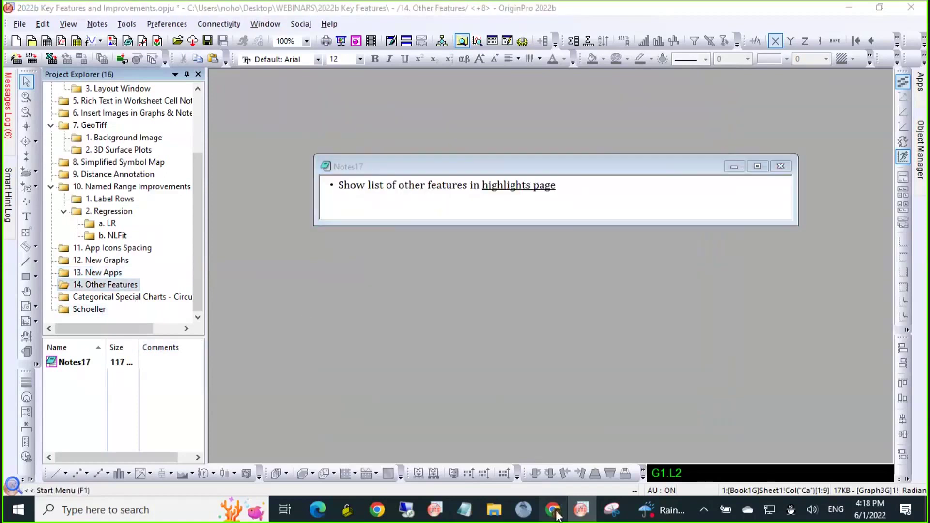
scroll(565, 287, down, 8)
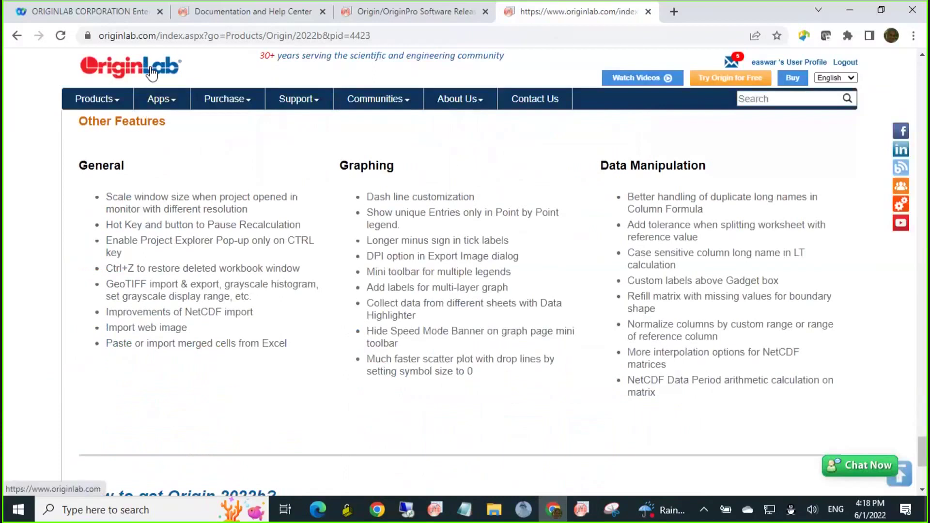
- From the OriginLab home page, open the OriginPro 2022b Feature Highlights page and find its Other Features section
click(152, 73)
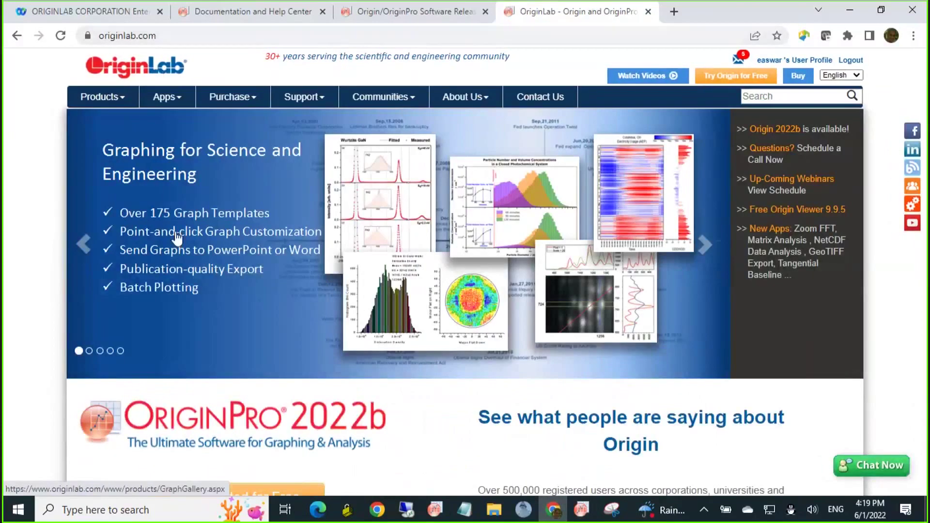
click(224, 423)
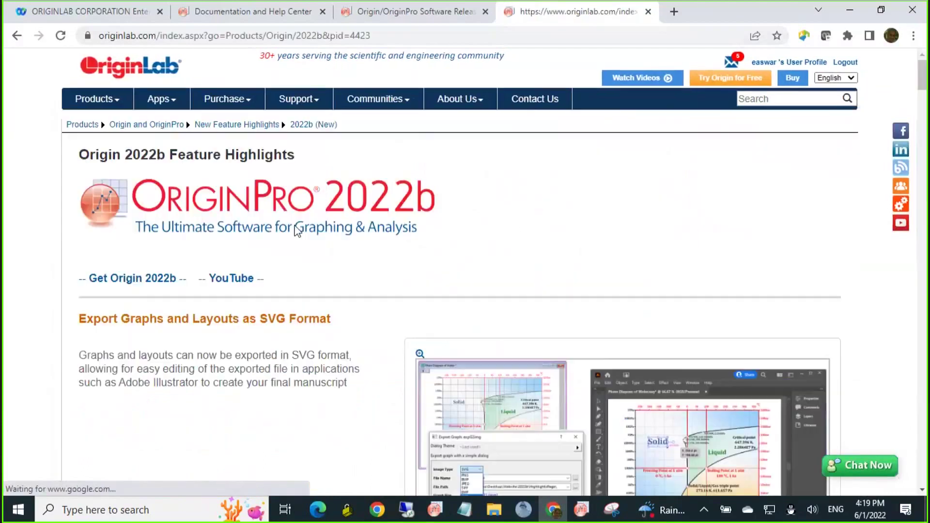
scroll(298, 229, down, 20)
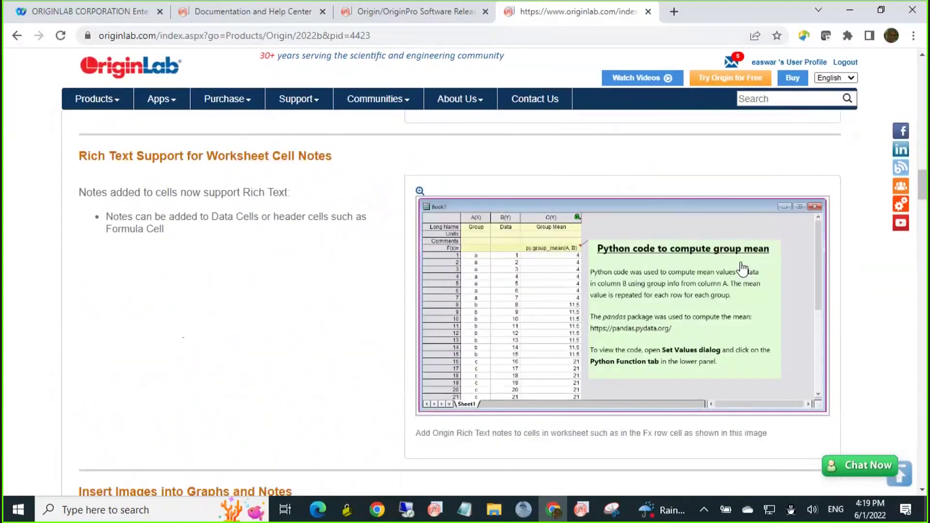
scroll(743, 269, down, 15)
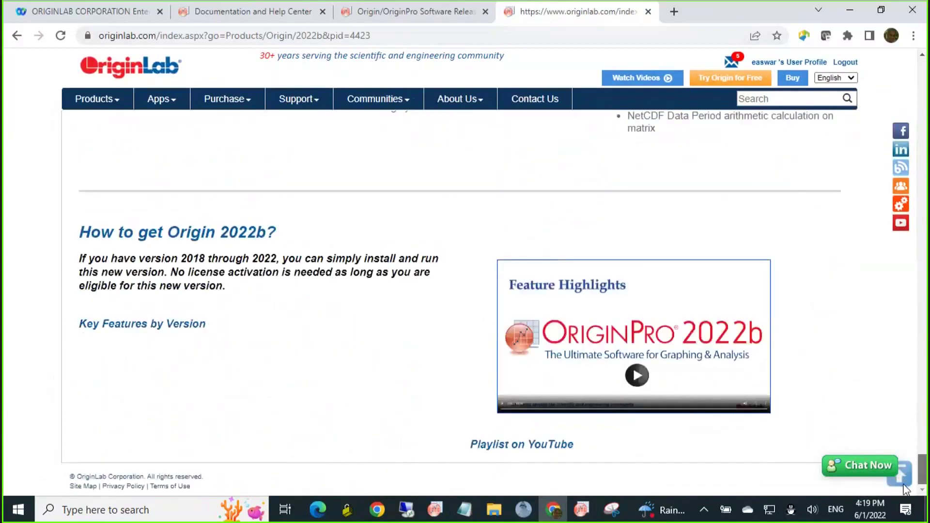
scroll(473, 310, up, 5)
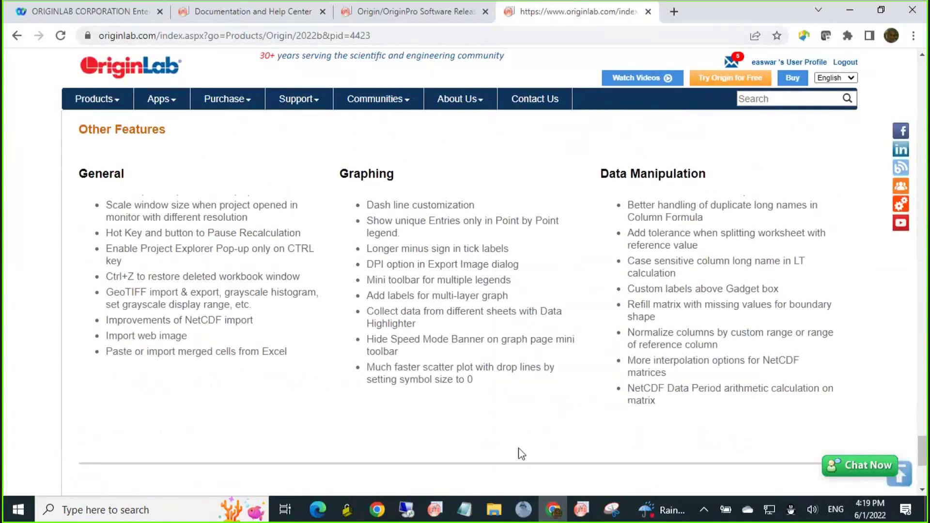
- Highlight in turn the entries on dash line customization, mini toolbar for multiple legends, and pausing recalculation, and clear the selection
drag(479, 204, 367, 206)
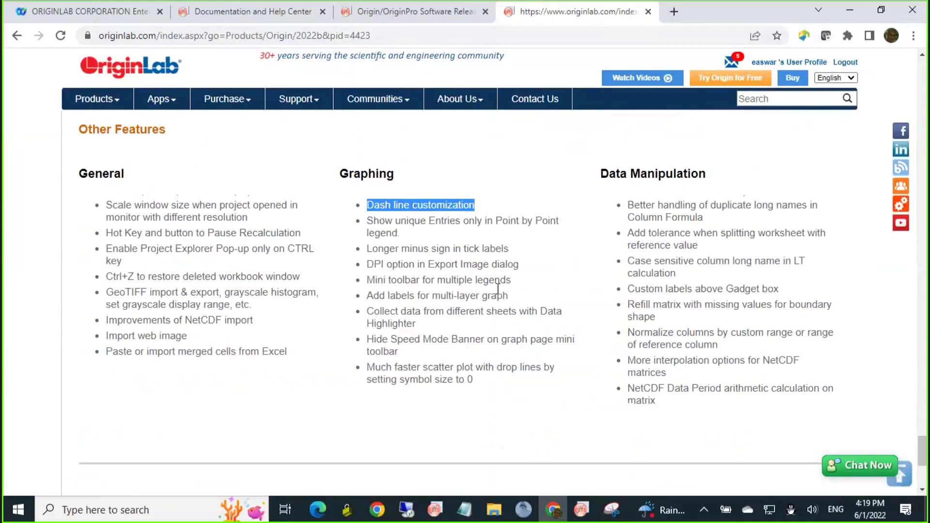
drag(514, 281, 368, 280)
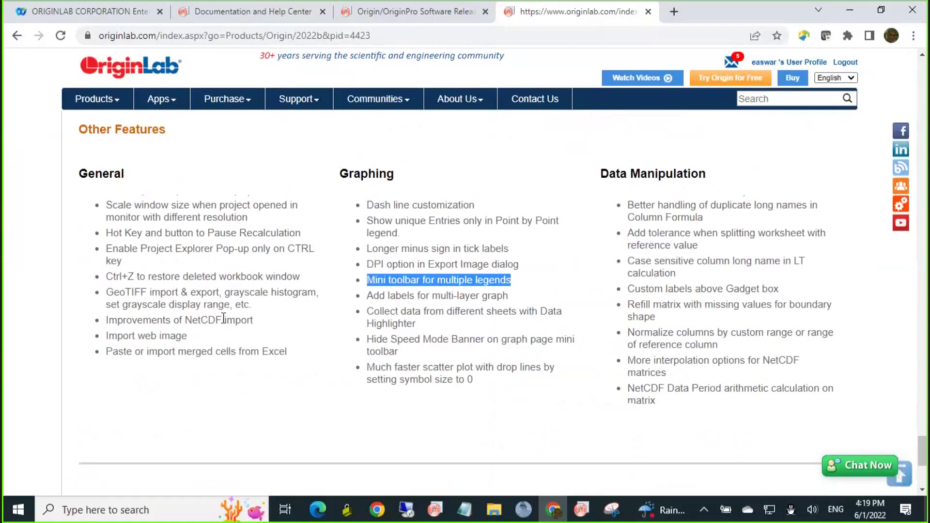
drag(301, 233, 110, 236)
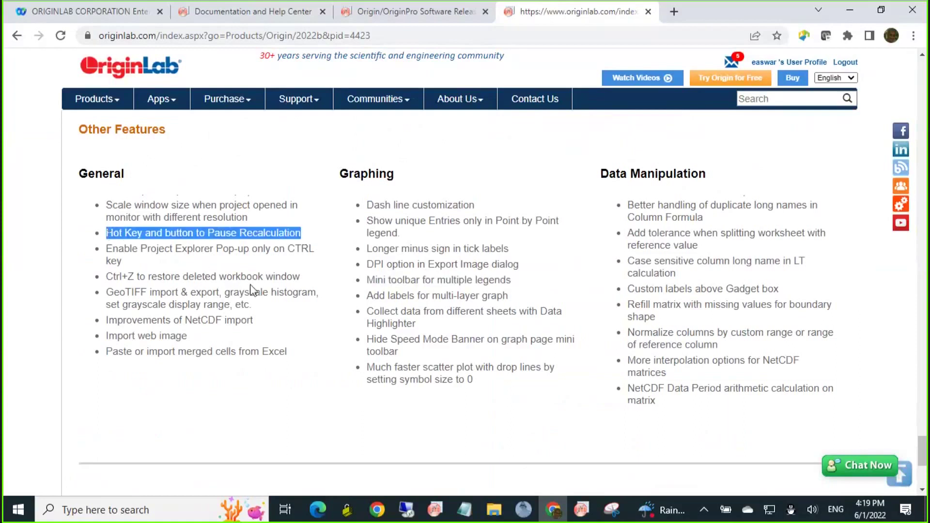
click(318, 387)
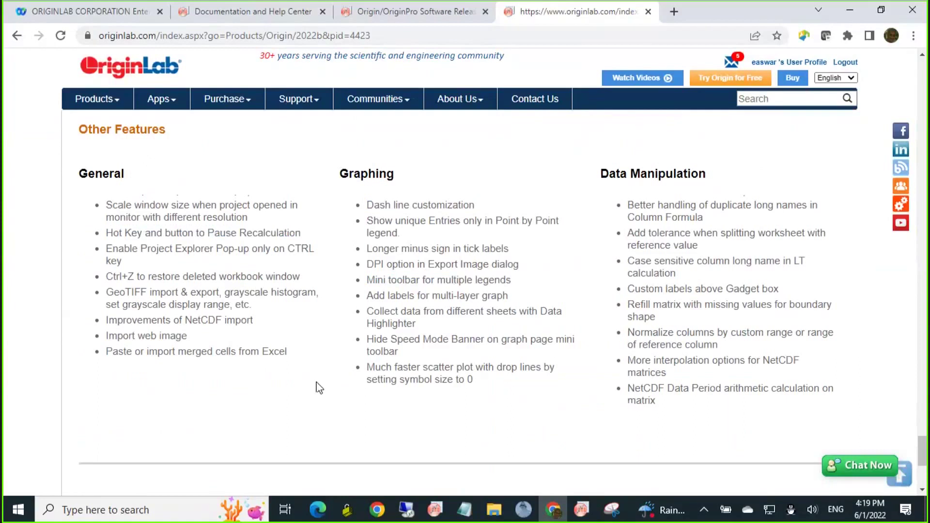
- Switch back to OriginPro and open the project's root folder, 2022b Key Features and Improvements, to show its notes
click(582, 507)
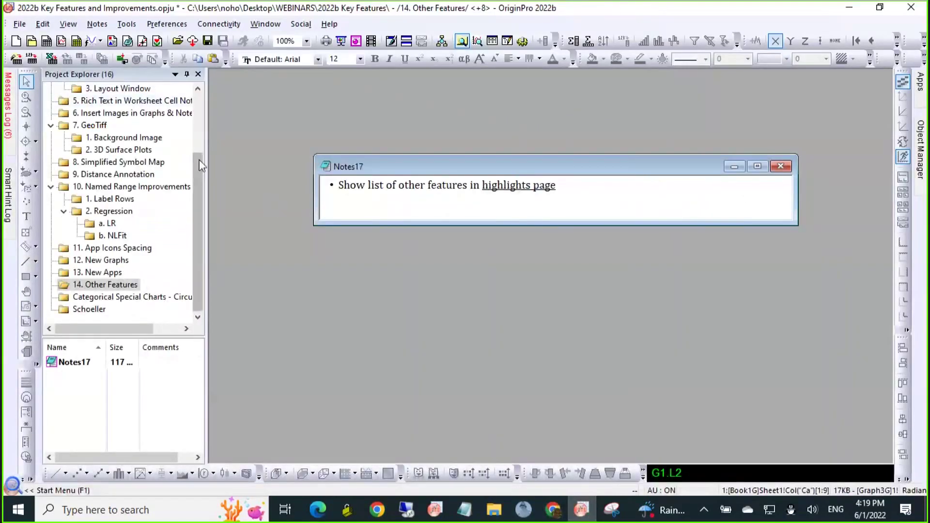
drag(198, 163, 198, 102)
click(147, 91)
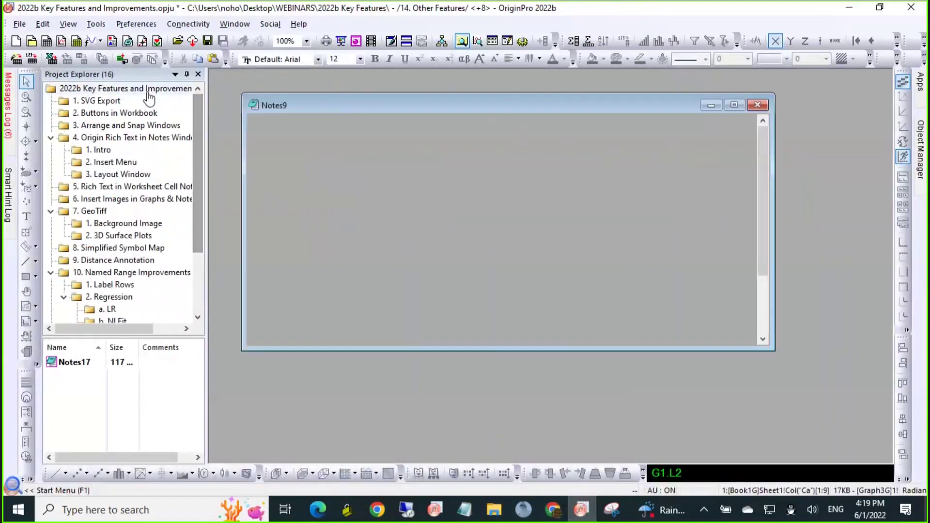